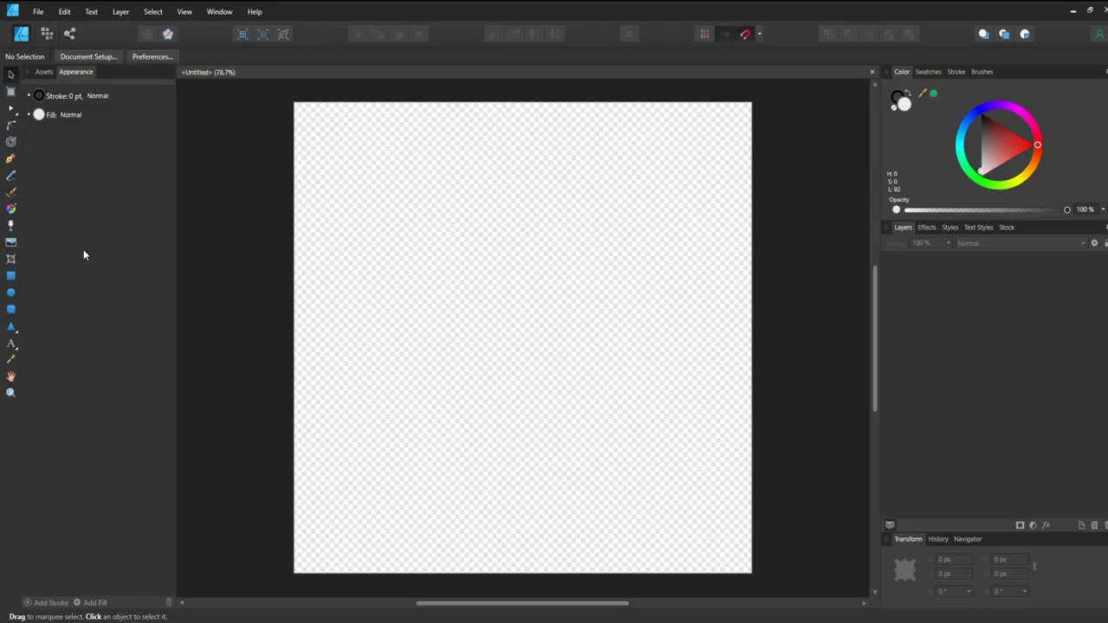
- Draw a 1000 × 1000 px rectangle covering the whole canvas and fill it with bright blue, about H 206, S 97, L 55
{"action": "left_click", "coordinate": [10, 276]}
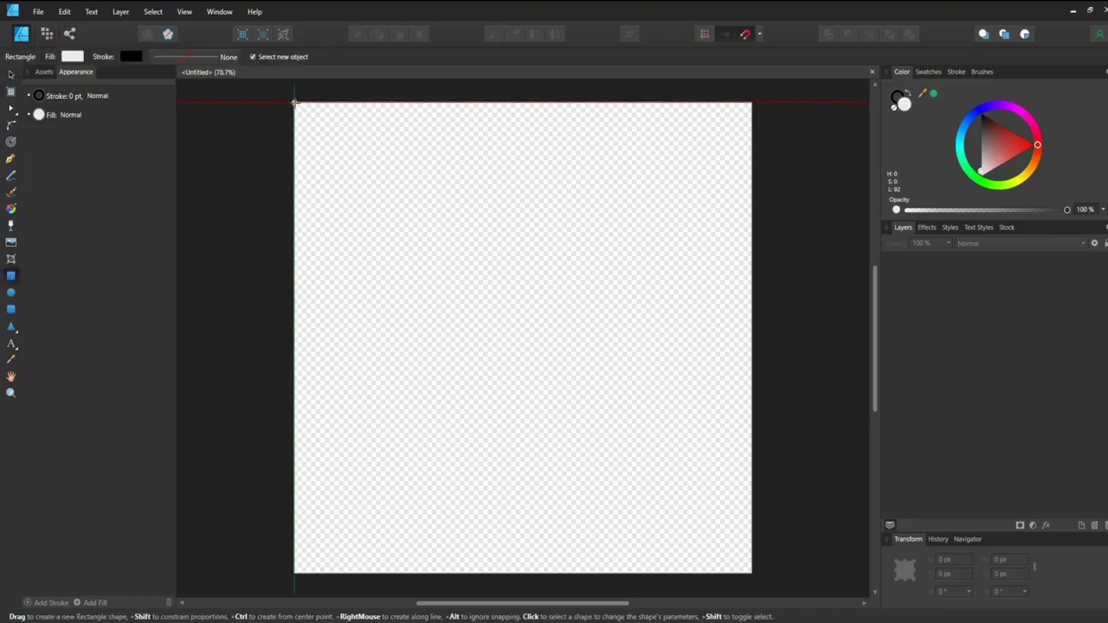
{"action": "left_click_drag", "start_coordinate": [294, 102], "coordinate": [751, 574]}
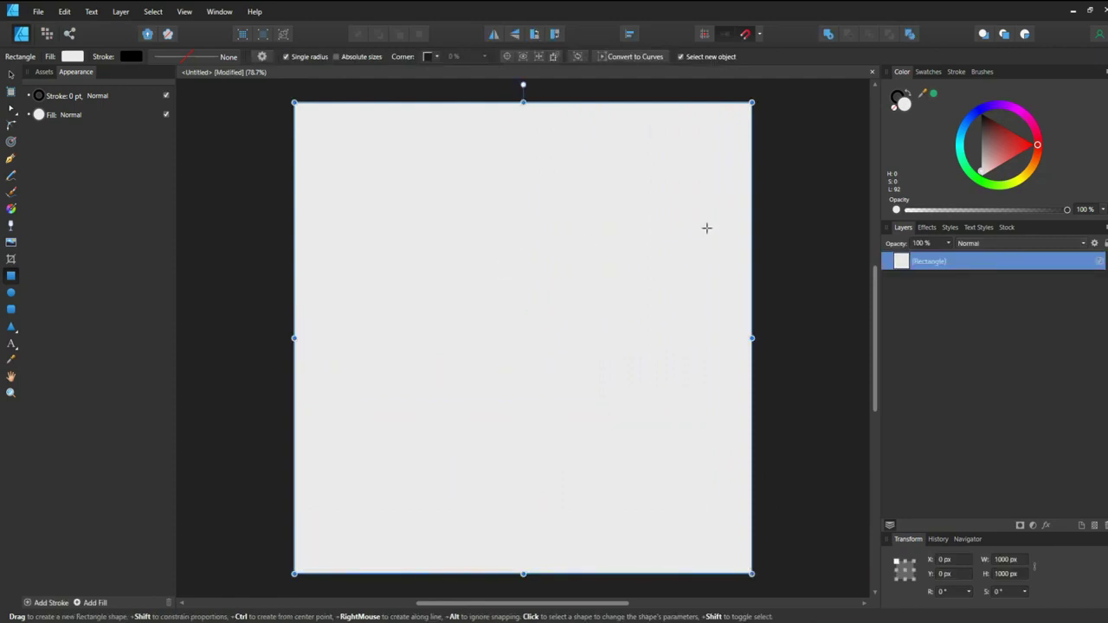
{"action": "key", "text": "v"}
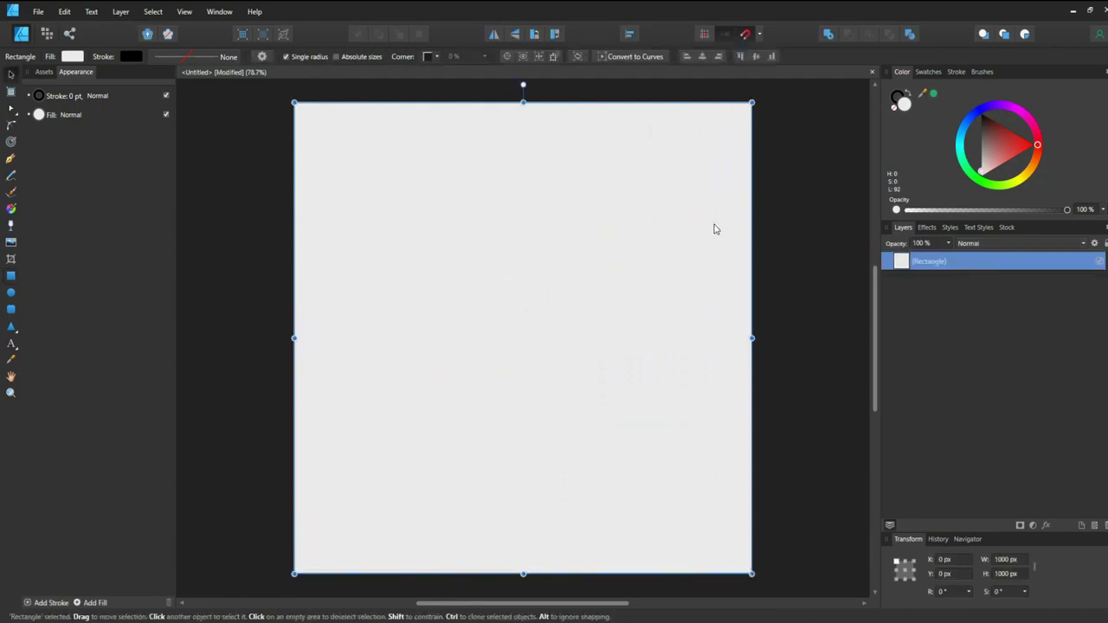
{"action": "left_click", "coordinate": [968, 132]}
{"action": "left_click_drag", "start_coordinate": [976, 136], "coordinate": [976, 133]}
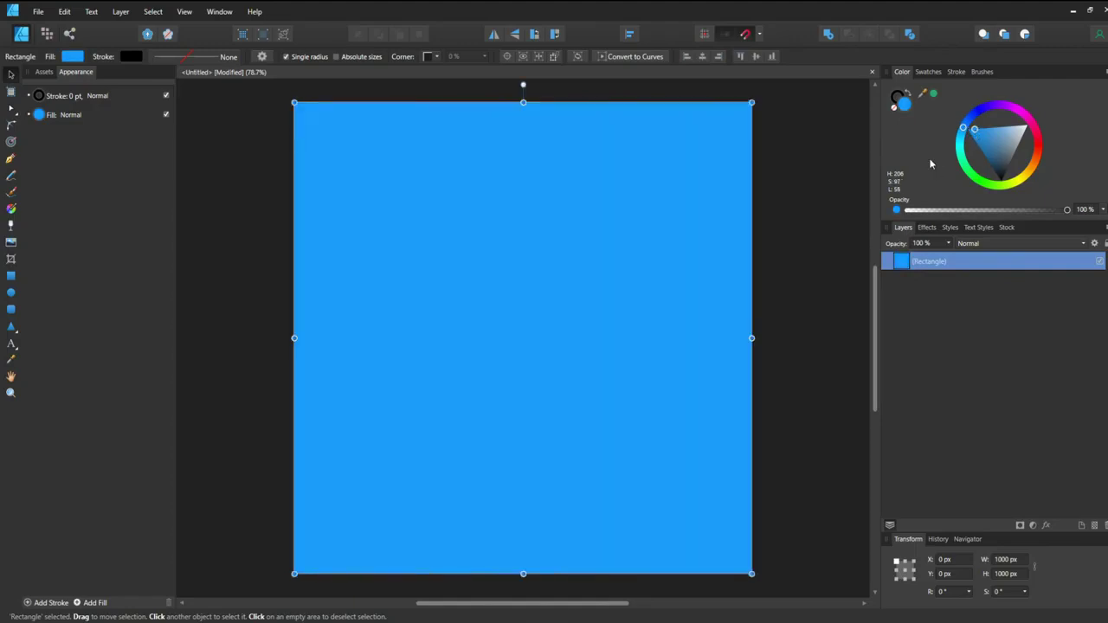
- Remove the stroke colour from the blue background rectangle, make its fill active again and deselect it
{"action": "left_click", "coordinate": [896, 97]}
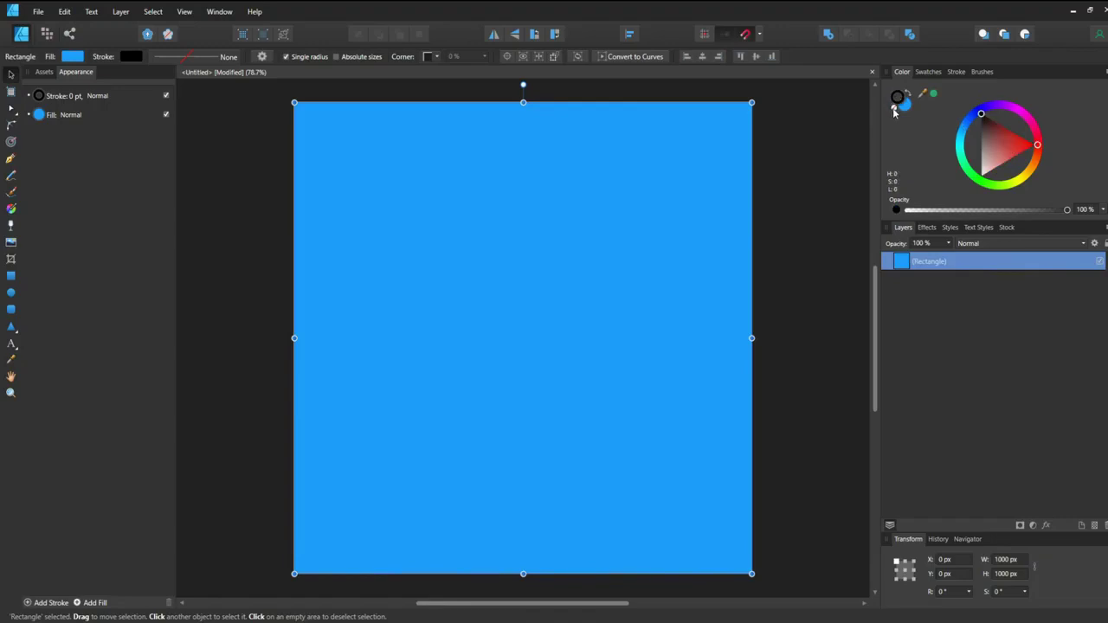
{"action": "left_click", "coordinate": [894, 109]}
{"action": "left_click", "coordinate": [906, 105]}
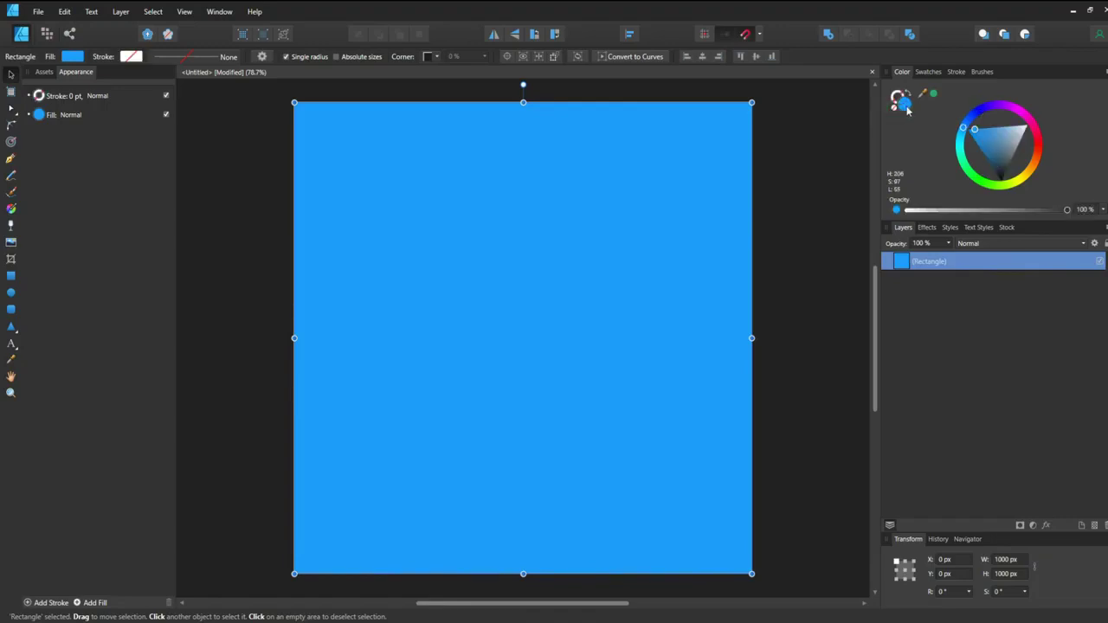
{"action": "left_click", "coordinate": [806, 170]}
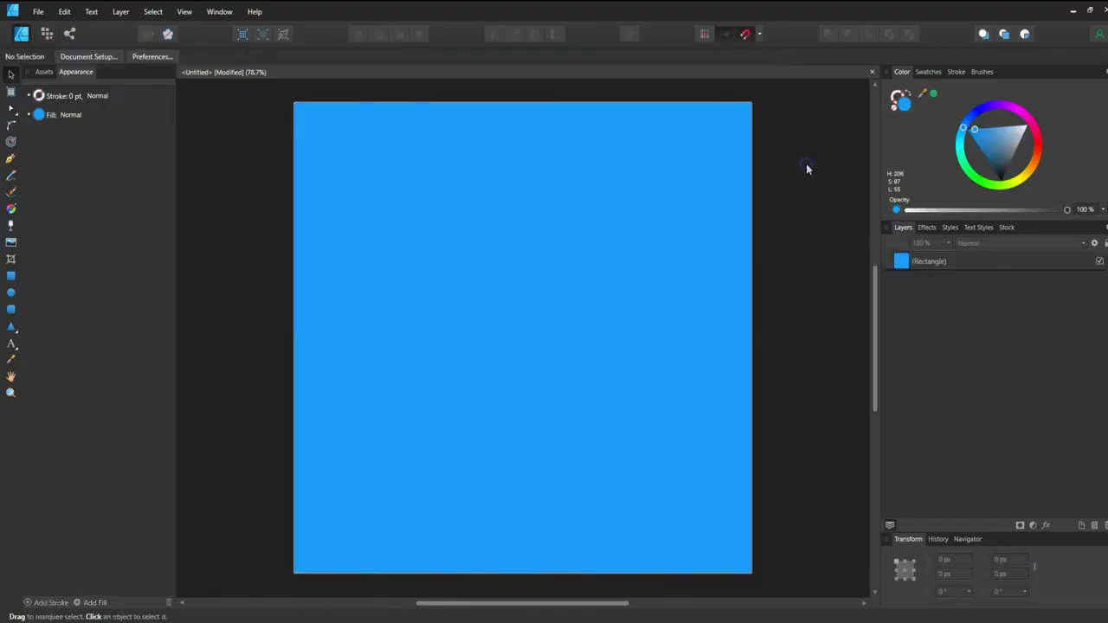
- Draw a closed hill shape about 277 px tall with the Pen tool along the canvas bottom, with a gently curved top sloping down rightward
{"action": "left_click", "coordinate": [9, 160]}
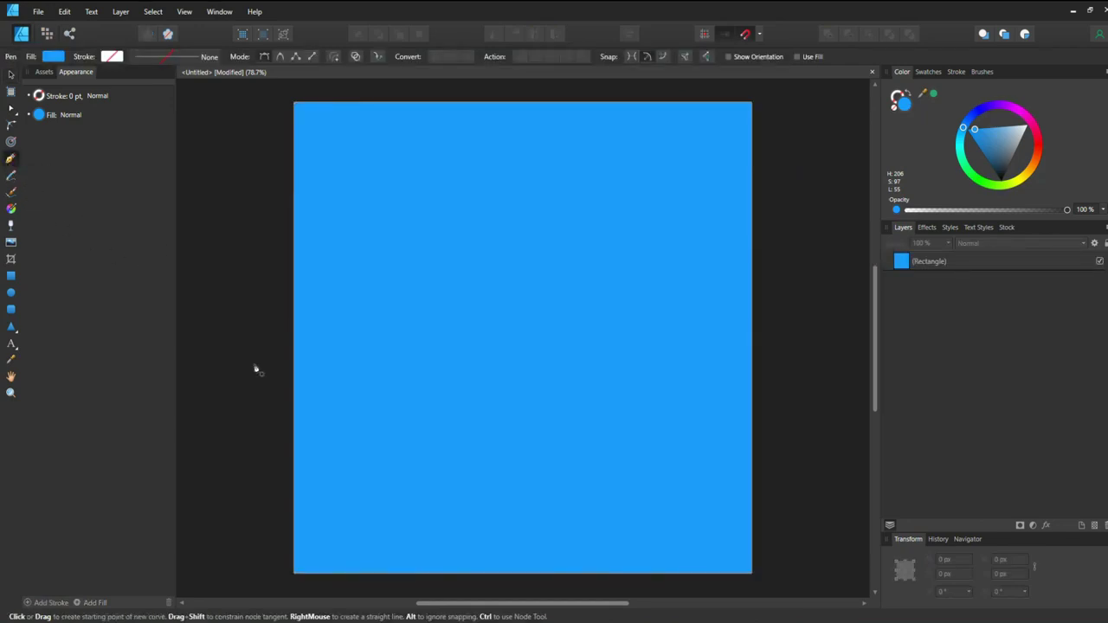
{"action": "left_click", "coordinate": [295, 443]}
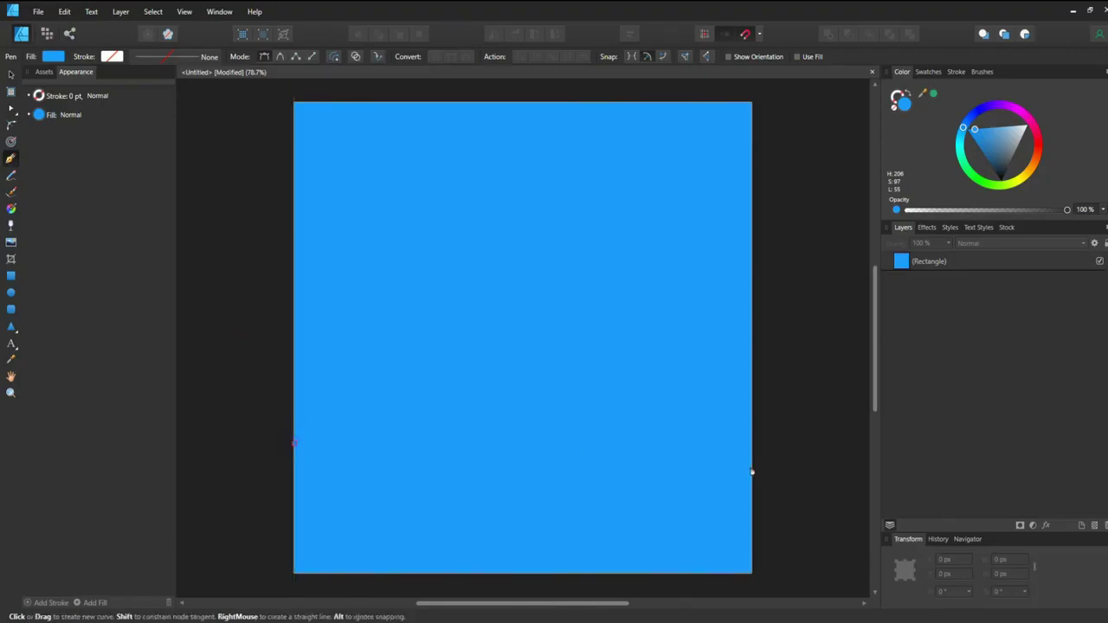
{"action": "left_click_drag", "start_coordinate": [752, 481], "coordinate": [825, 454]}
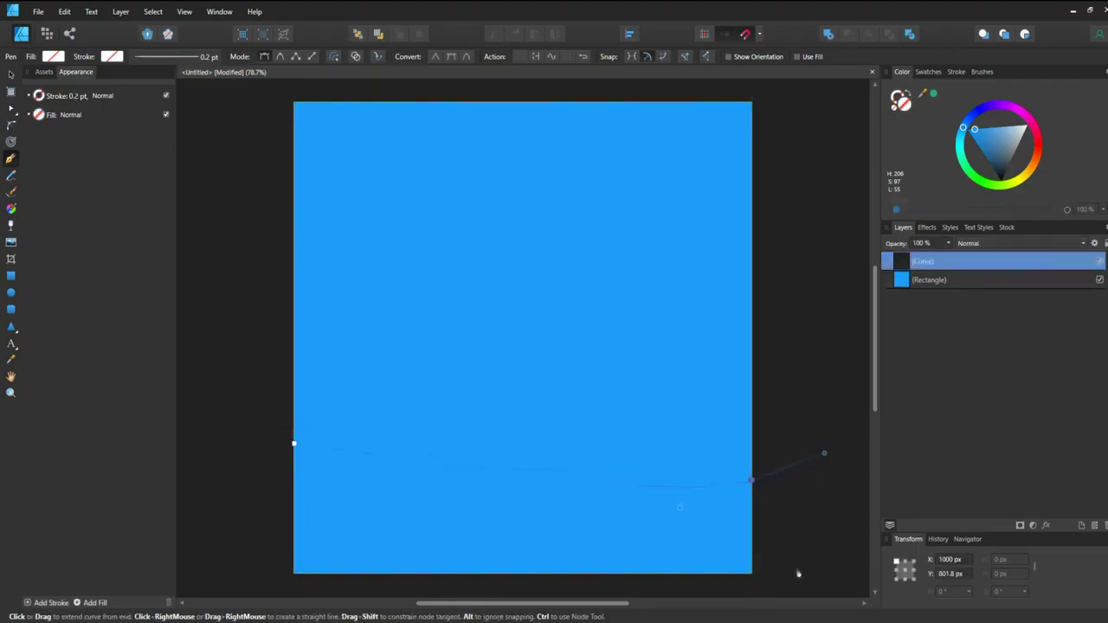
{"action": "left_click", "coordinate": [752, 574]}
{"action": "left_click", "coordinate": [296, 574]}
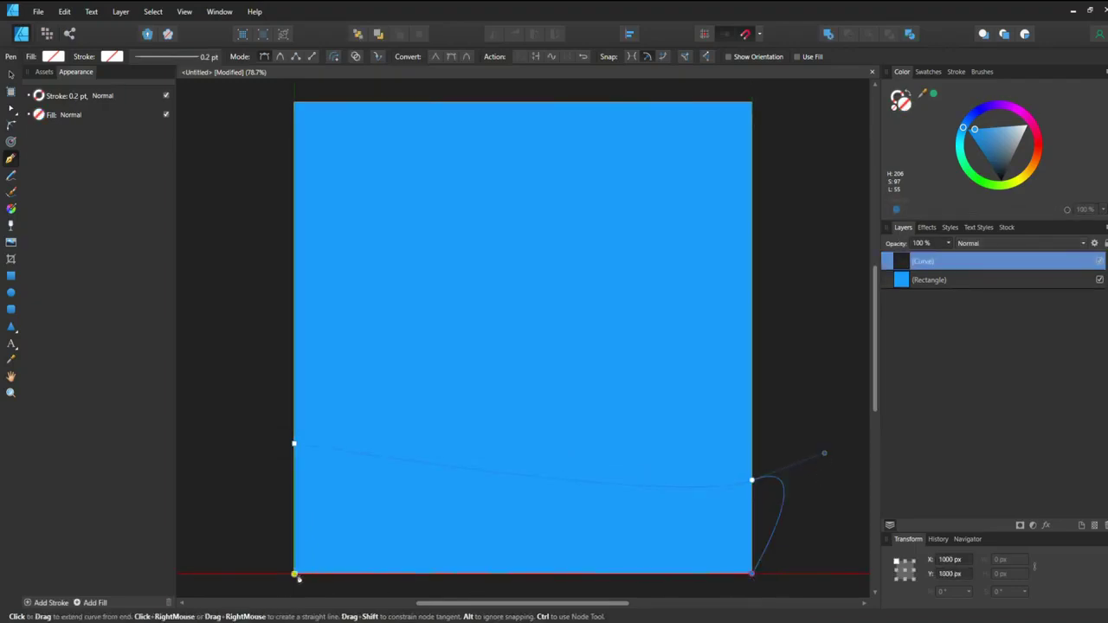
{"action": "left_click", "coordinate": [296, 447]}
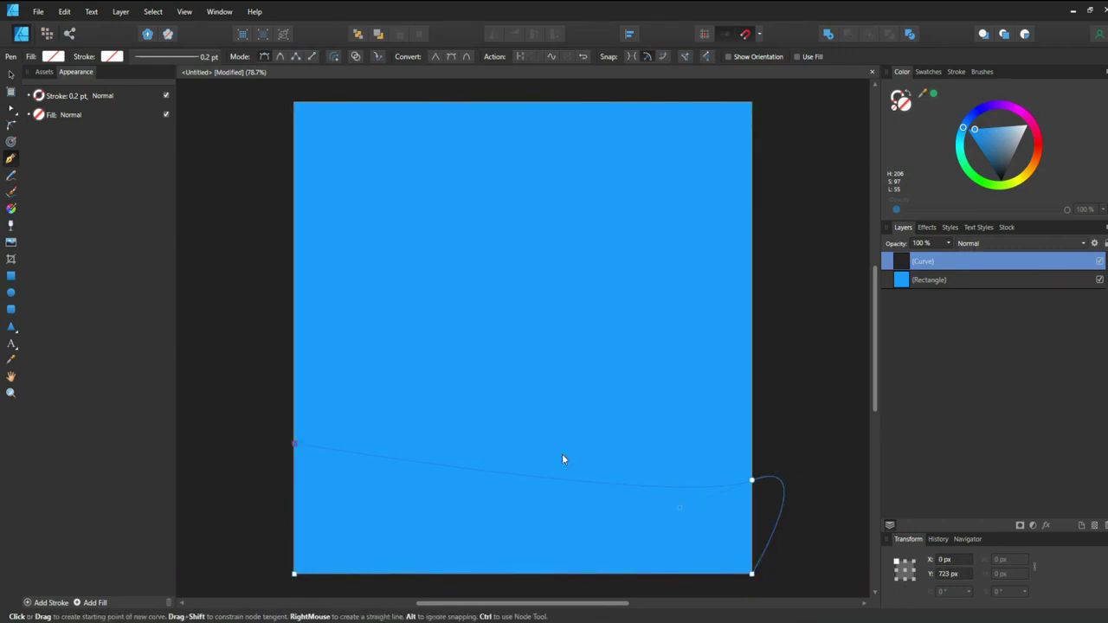
- Fill the hill shape with very dark green, about H 156, S 100, L 9
{"action": "key", "text": "v"}
{"action": "mouse_move", "coordinate": [964, 132]}
{"action": "left_mouse_down"}
{"action": "mouse_move", "coordinate": [963, 172]}
{"action": "mouse_move", "coordinate": [1019, 171]}
{"action": "left_mouse_up"}
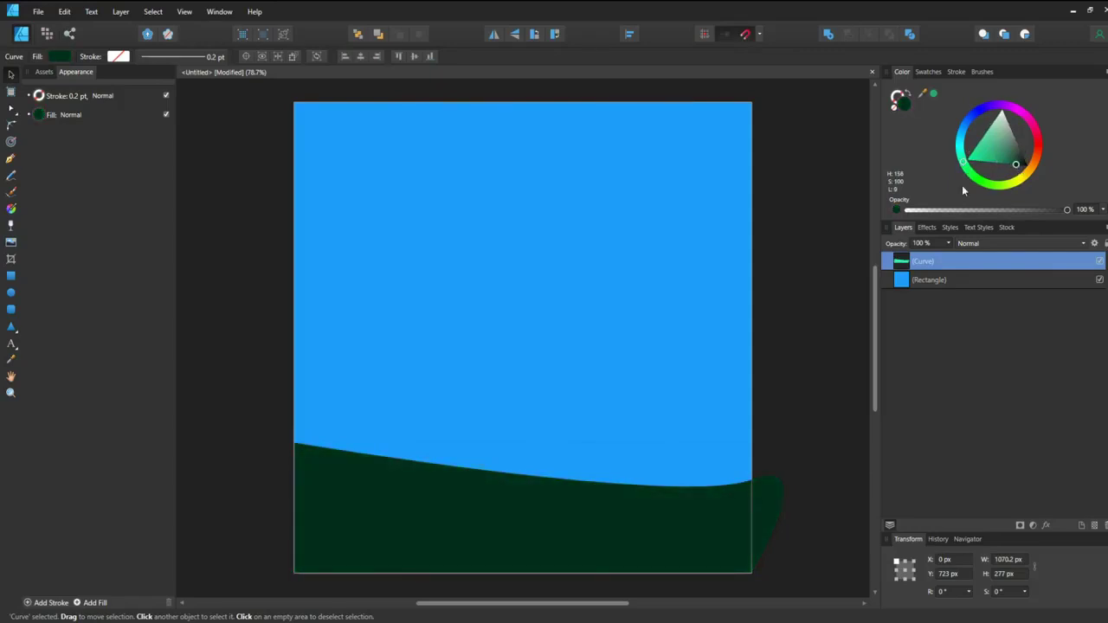
{"action": "left_click", "coordinate": [795, 270]}
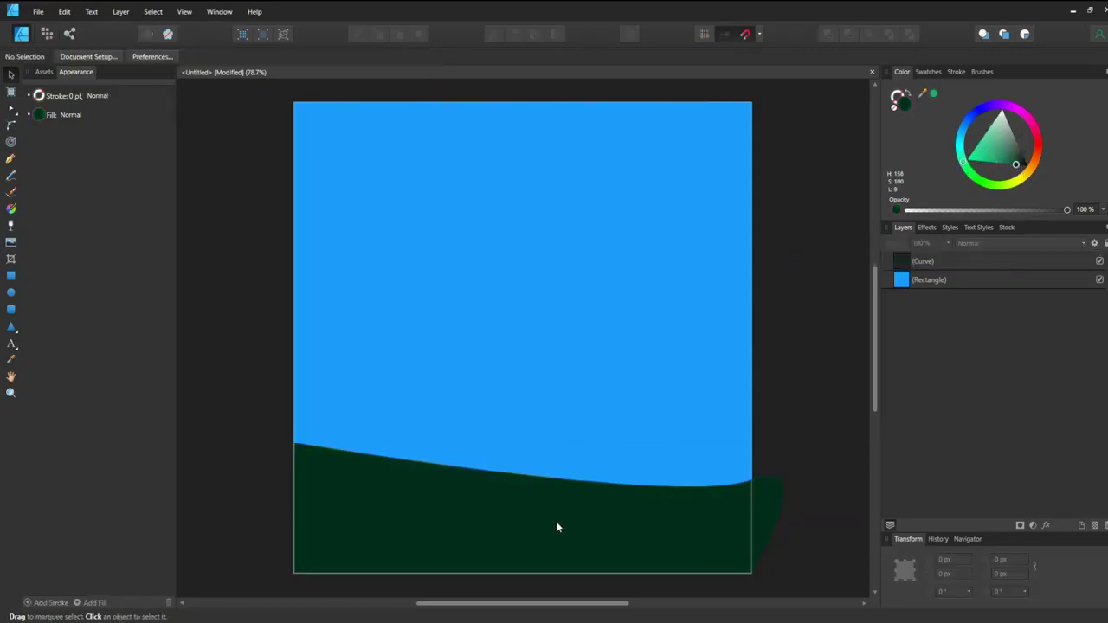
- Duplicate the dark green hill and flip the copy horizontally
{"action": "left_click", "coordinate": [524, 502]}
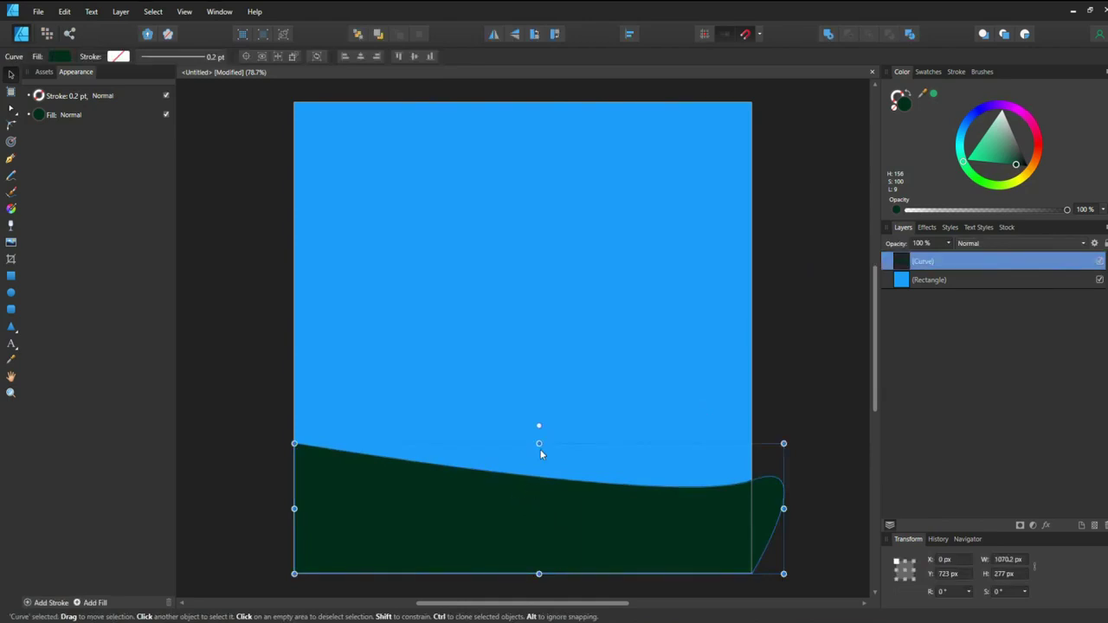
{"action": "key", "text": "ctrl+j"}
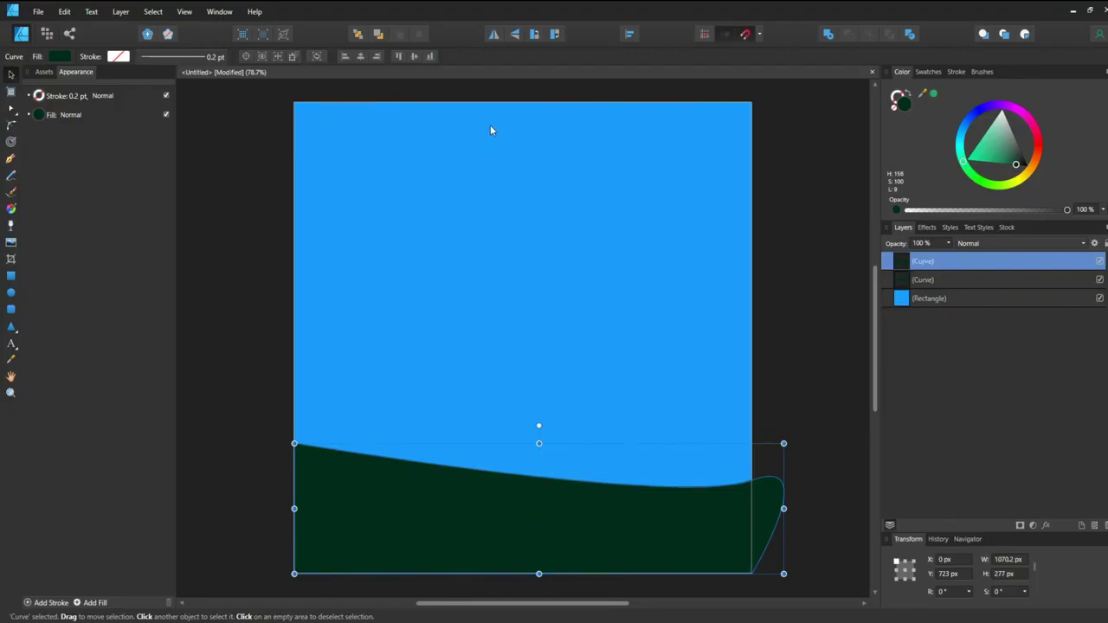
{"action": "left_click", "coordinate": [493, 36]}
{"action": "left_click", "coordinate": [493, 35]}
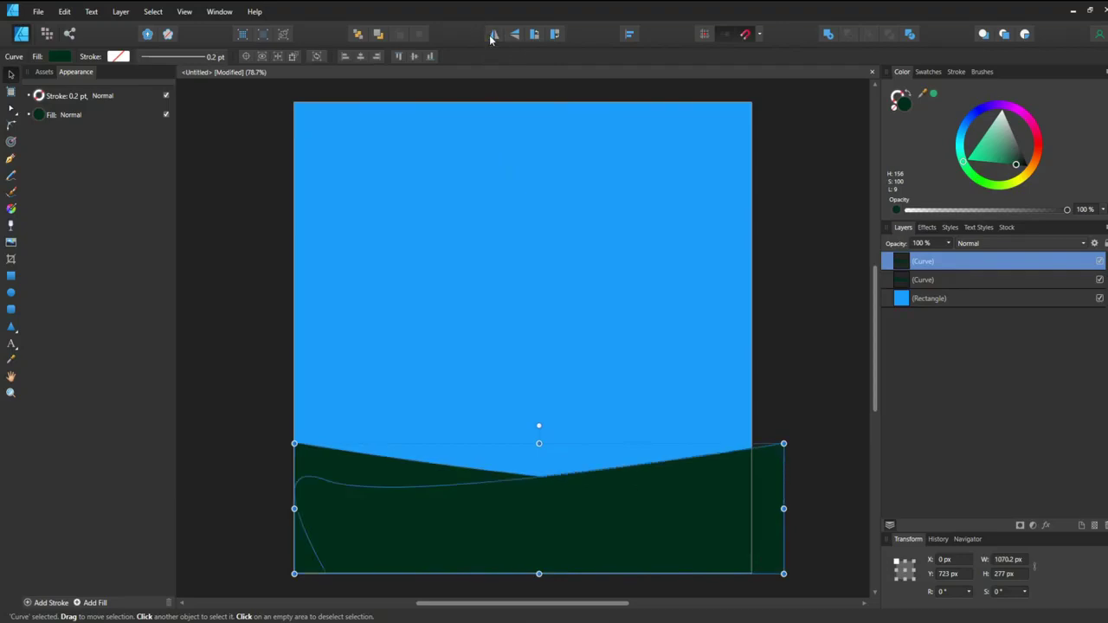
- Align the flipped hill with the canvas's right edge and stretch it upward to about 348 px tall
{"action": "left_click_drag", "start_coordinate": [730, 490], "coordinate": [697, 486]}
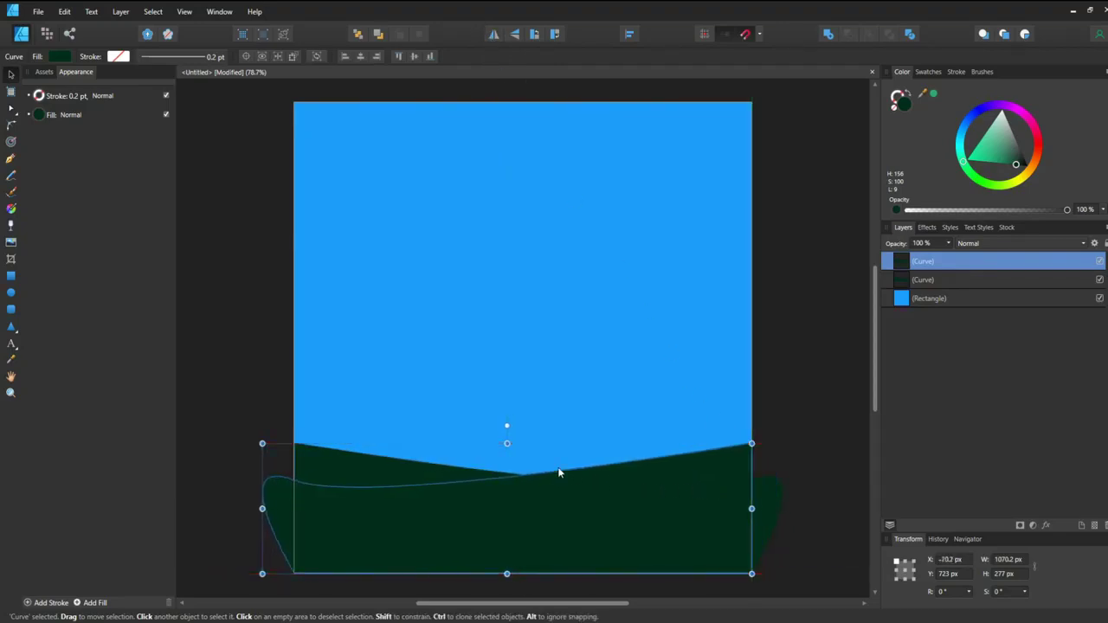
{"action": "left_click_drag", "start_coordinate": [507, 442], "coordinate": [508, 409]}
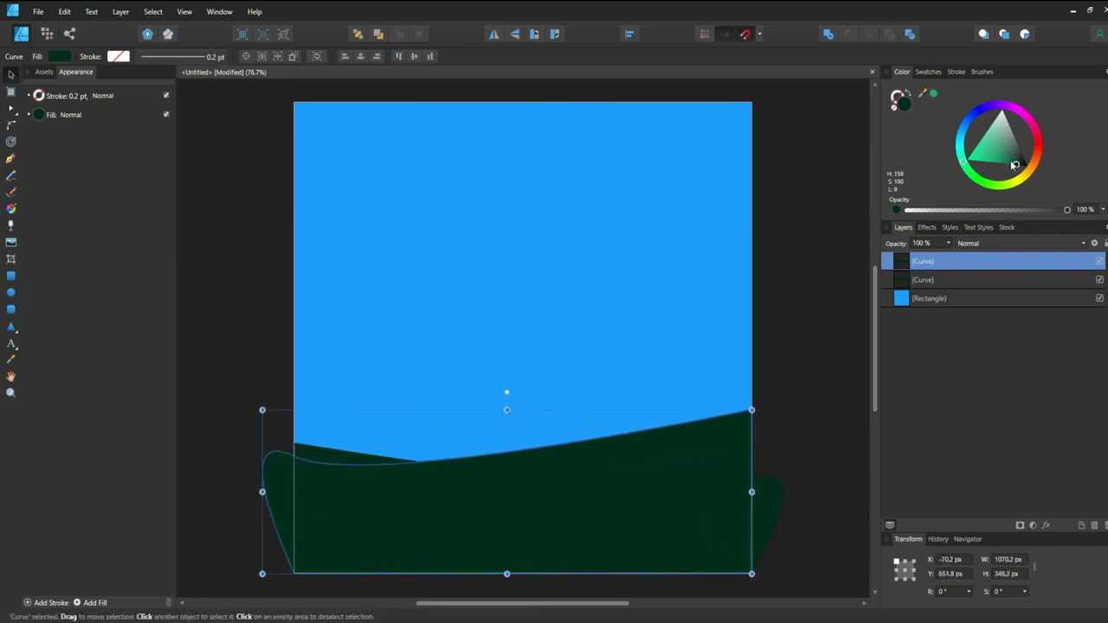
- Recolour the flipped hill to a medium green, about H 156, S 58, L 41, and move it behind the dark green hill
{"action": "left_click_drag", "start_coordinate": [1015, 164], "coordinate": [995, 154]}
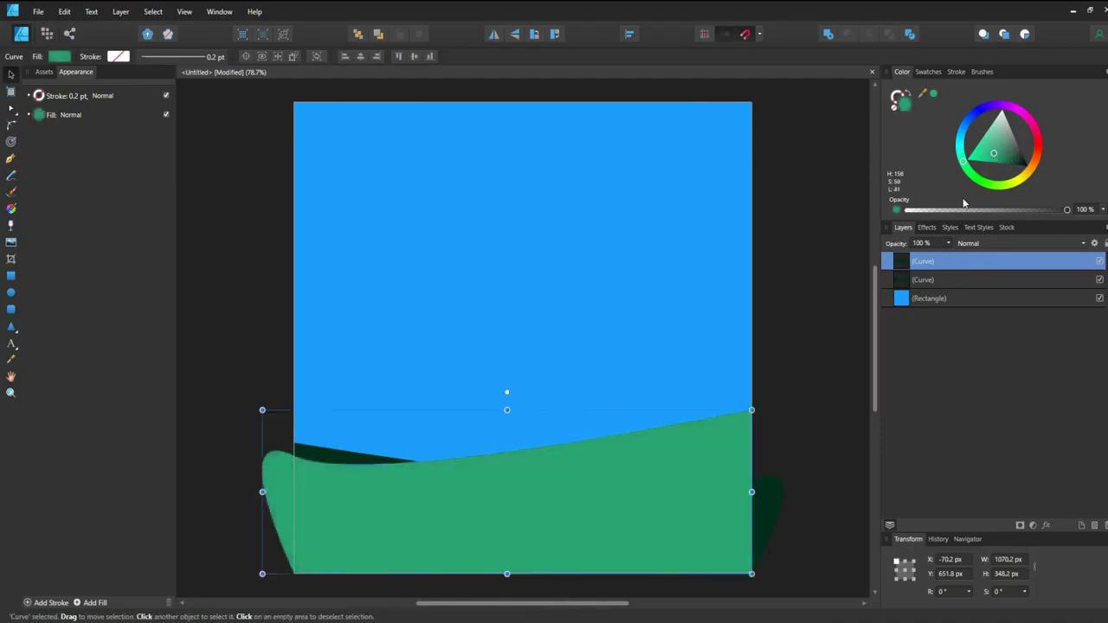
{"action": "double_click", "coordinate": [936, 262]}
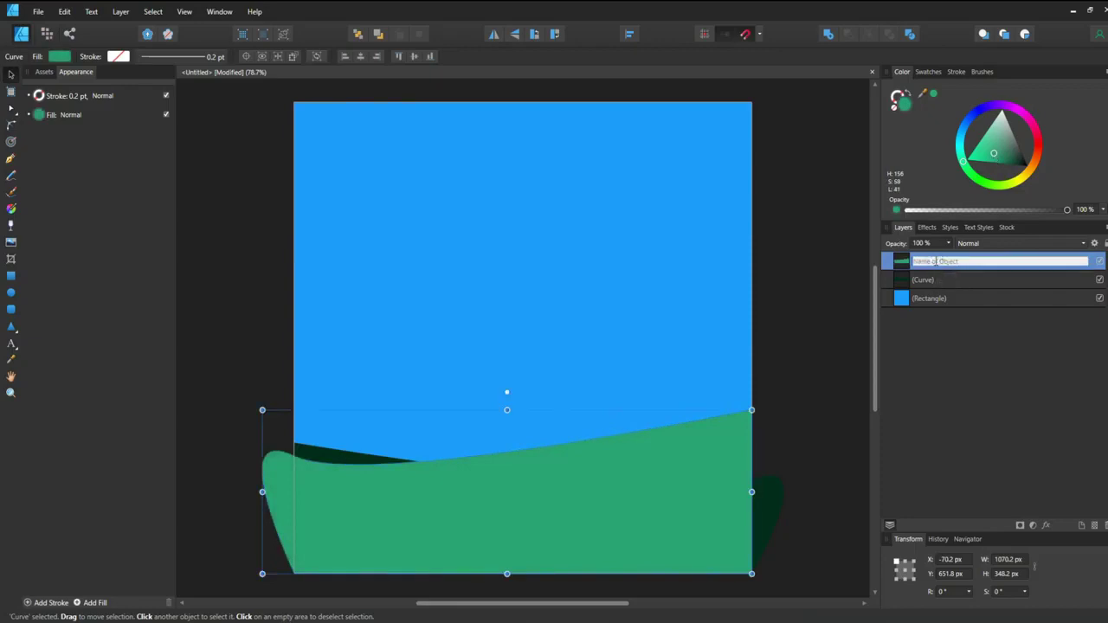
{"action": "left_click_drag", "start_coordinate": [896, 266], "coordinate": [888, 288]}
{"action": "left_click", "coordinate": [793, 309]}
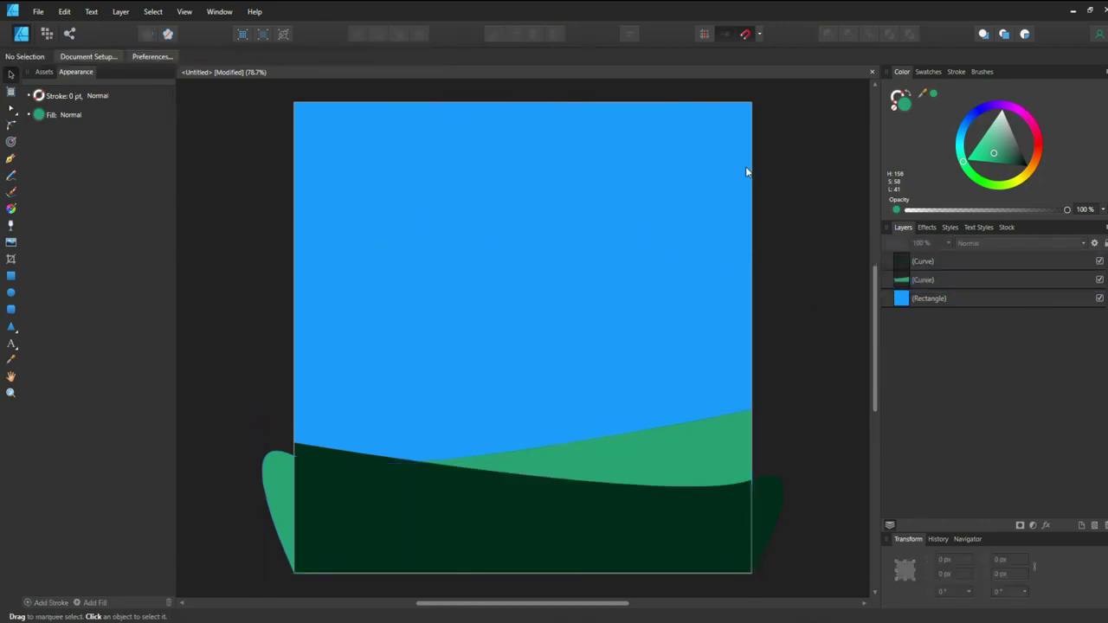
- Draw a circle about 645 px in diameter, centred horizontally on the canvas and touching its bottom edge
{"action": "left_click", "coordinate": [12, 294]}
{"action": "left_click_drag", "start_coordinate": [415, 319], "coordinate": [736, 488]}
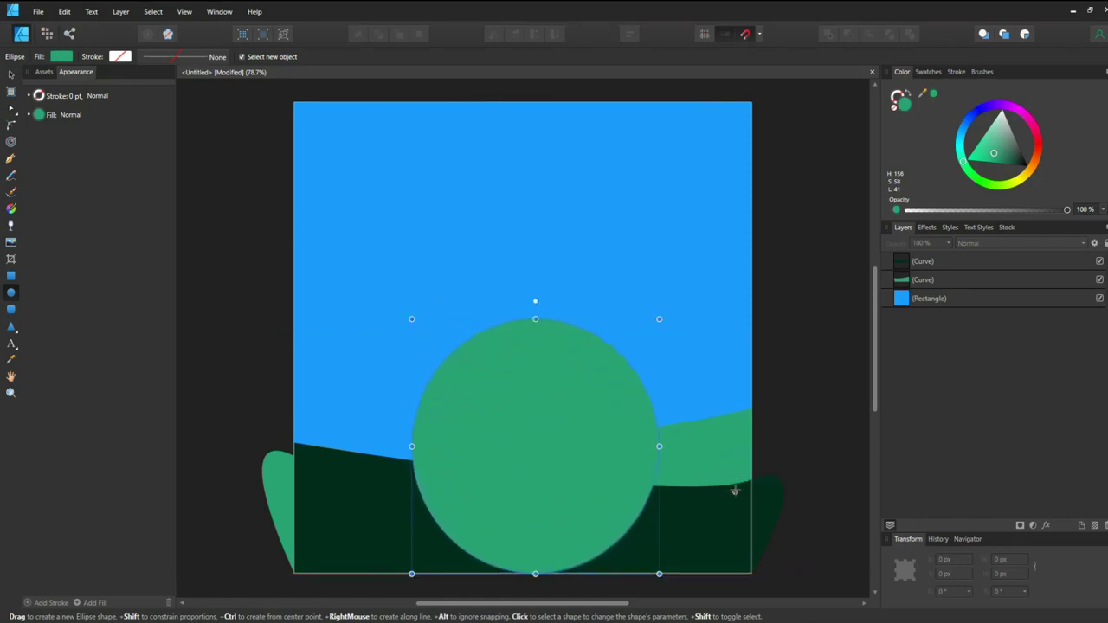
{"action": "left_click_drag", "start_coordinate": [411, 318], "coordinate": [364, 269]}
{"action": "left_click_drag", "start_coordinate": [452, 361], "coordinate": [499, 379]}
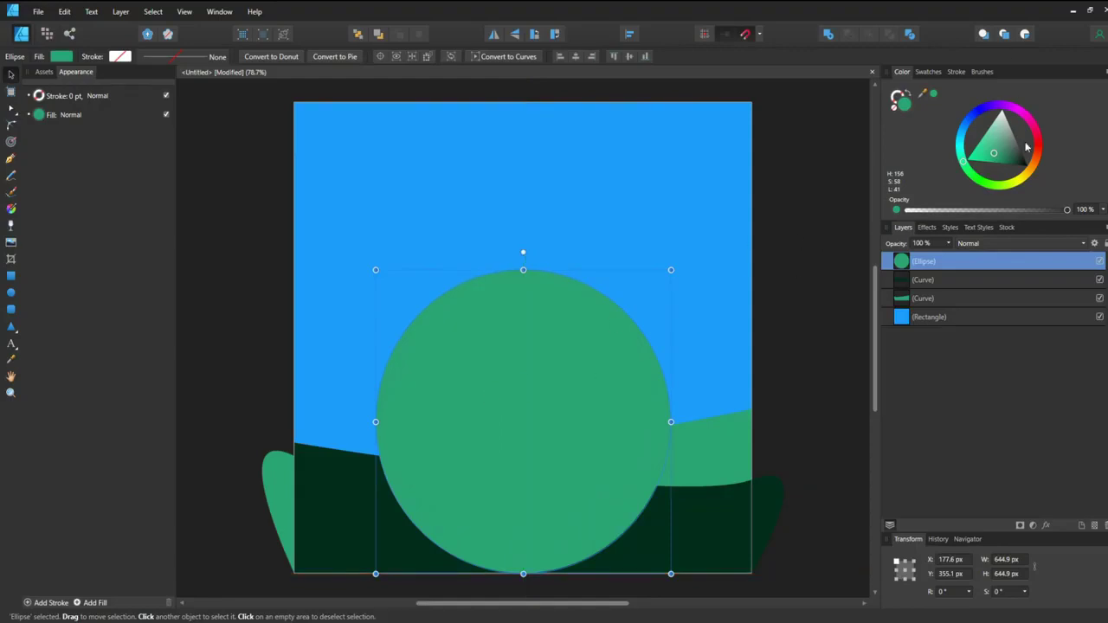
- Fill the large circle with pale yellow, about H 61, S 100, L 87
{"action": "left_click", "coordinate": [1019, 183]}
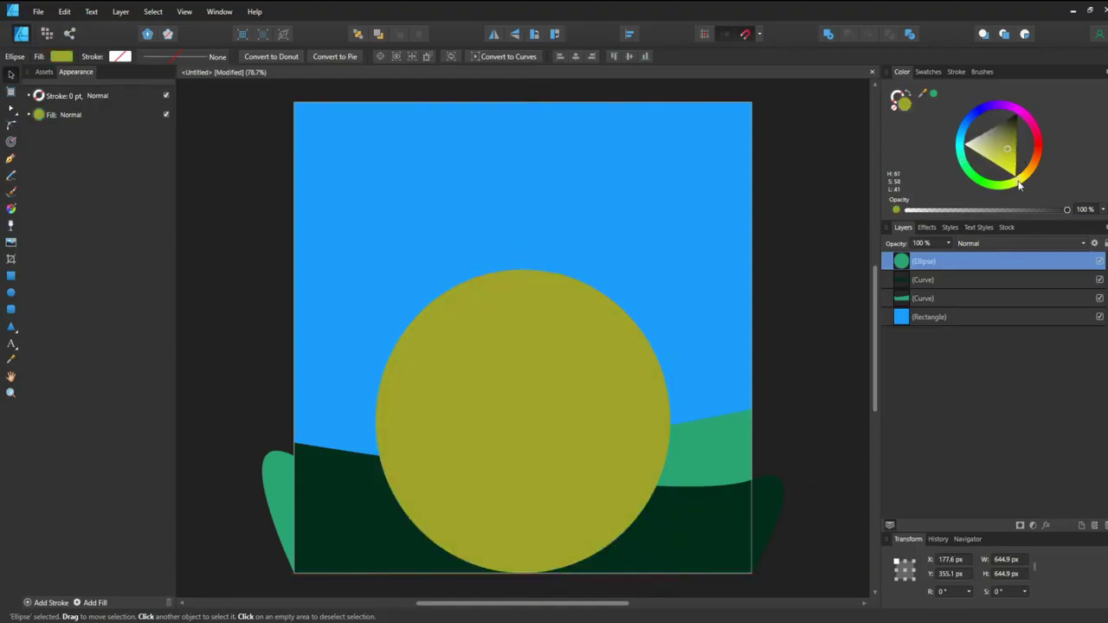
{"action": "left_click", "coordinate": [1003, 154]}
{"action": "left_click_drag", "start_coordinate": [1002, 155], "coordinate": [978, 156]}
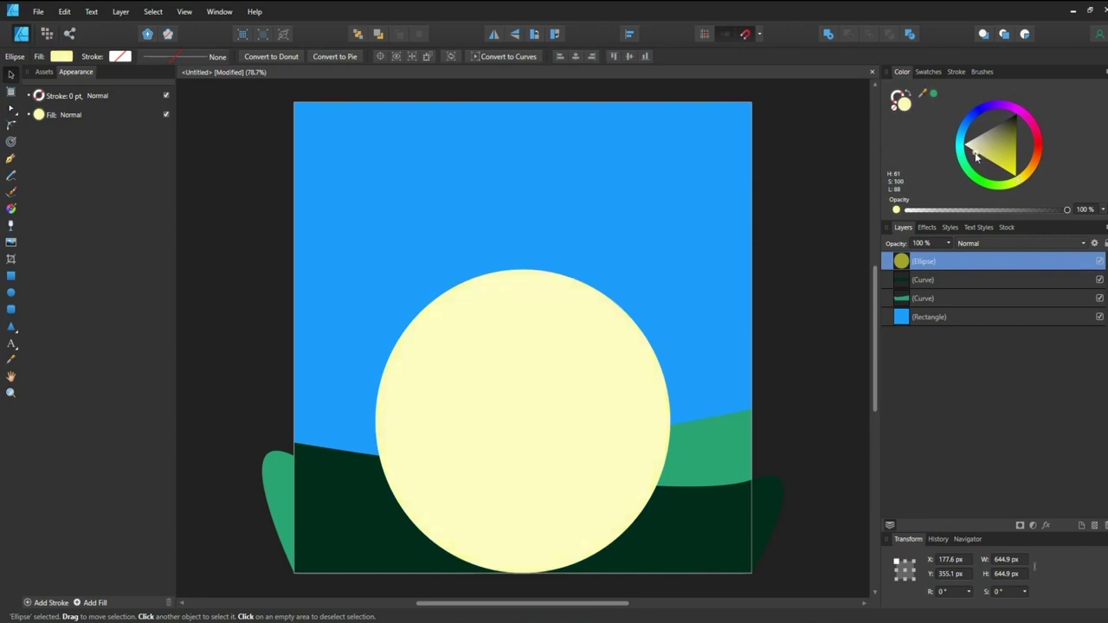
{"action": "left_click_drag", "start_coordinate": [977, 157], "coordinate": [980, 159]}
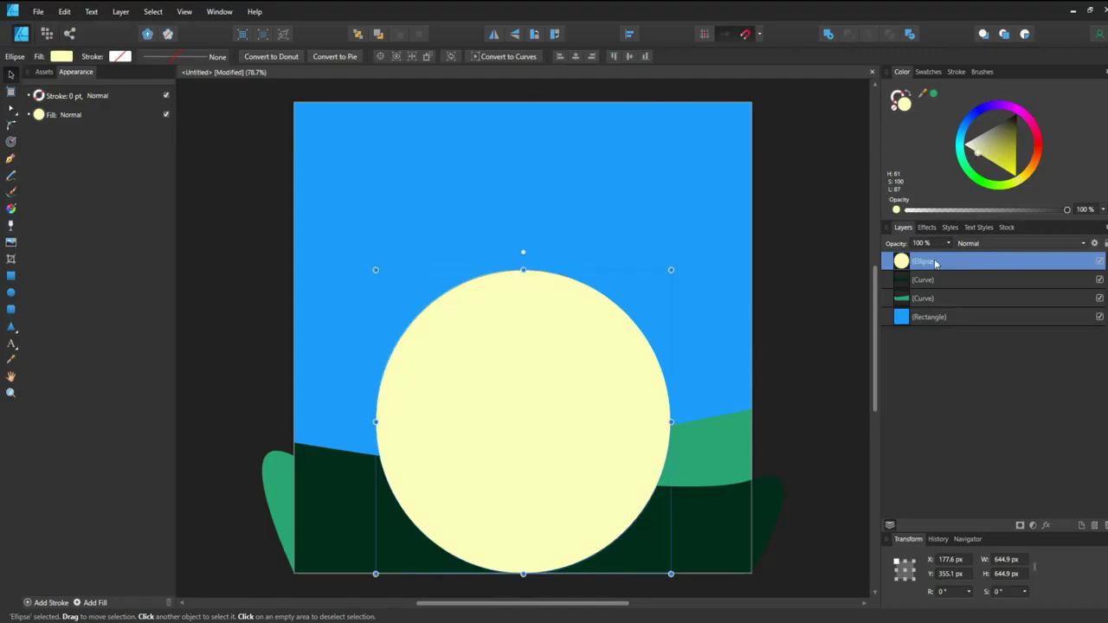
- Move the pale yellow circle behind both hills, directly above the blue background rectangle
{"action": "double_click", "coordinate": [935, 262]}
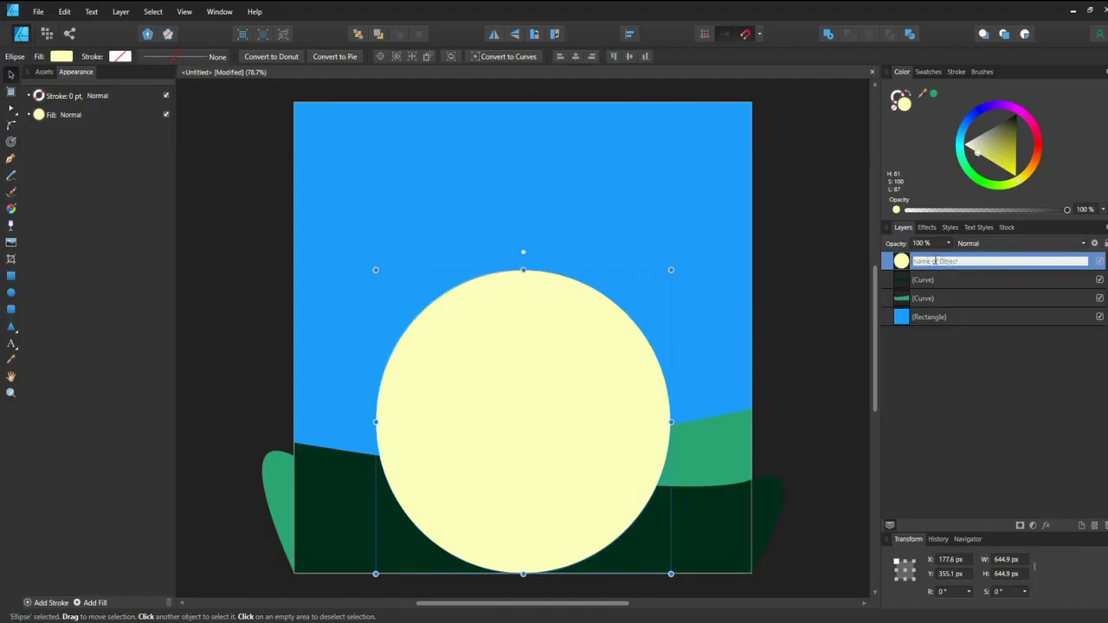
{"action": "left_click_drag", "start_coordinate": [935, 262], "coordinate": [927, 317]}
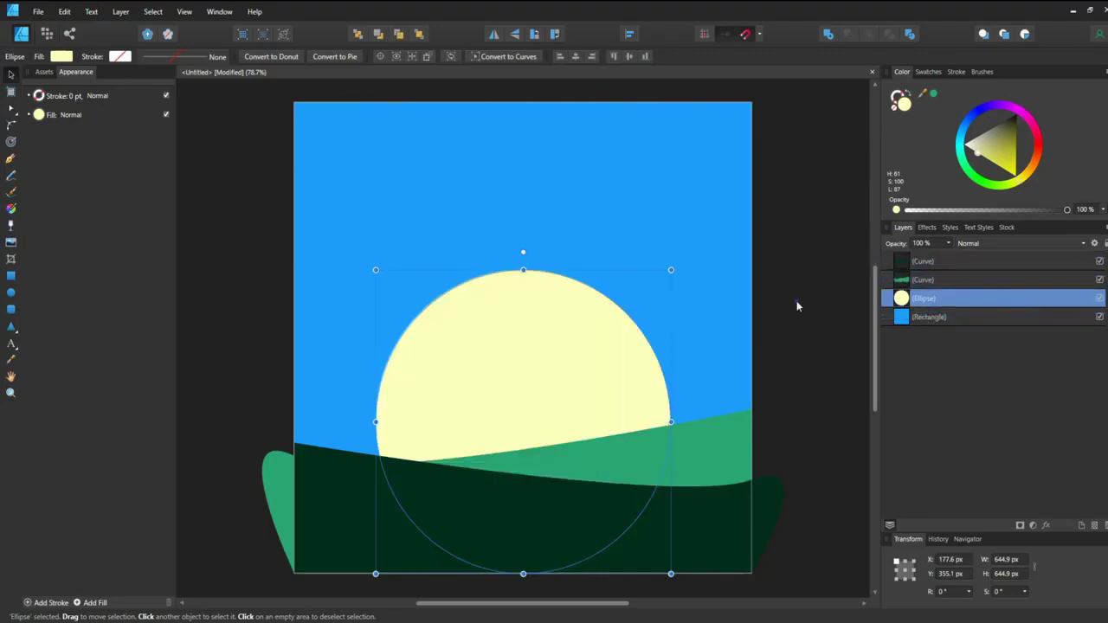
{"action": "left_click", "coordinate": [797, 300]}
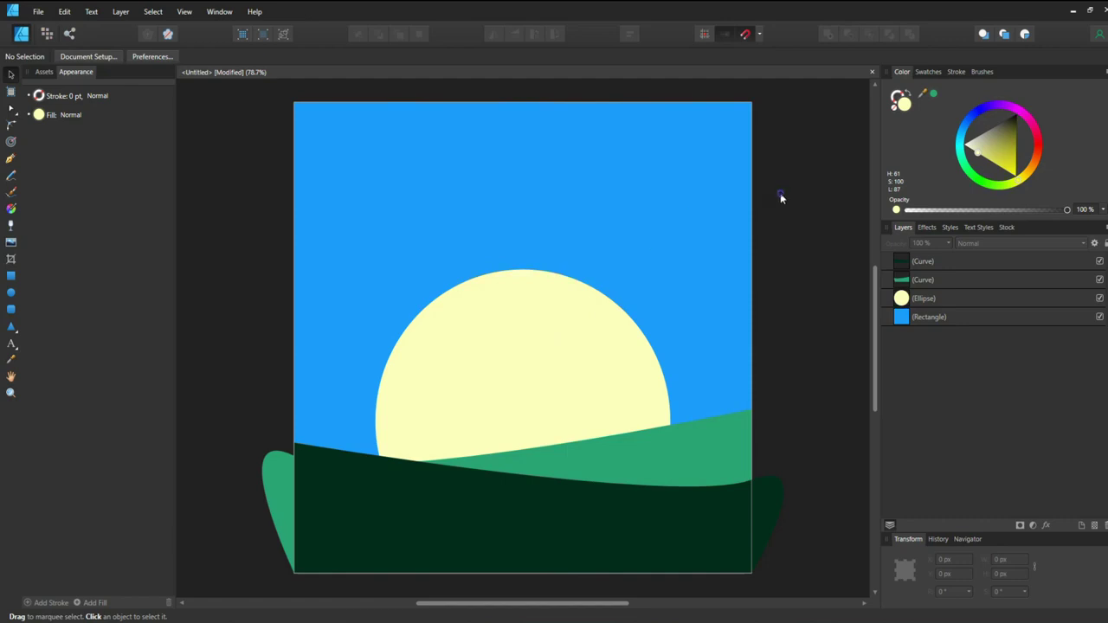
{"action": "left_click", "coordinate": [565, 318]}
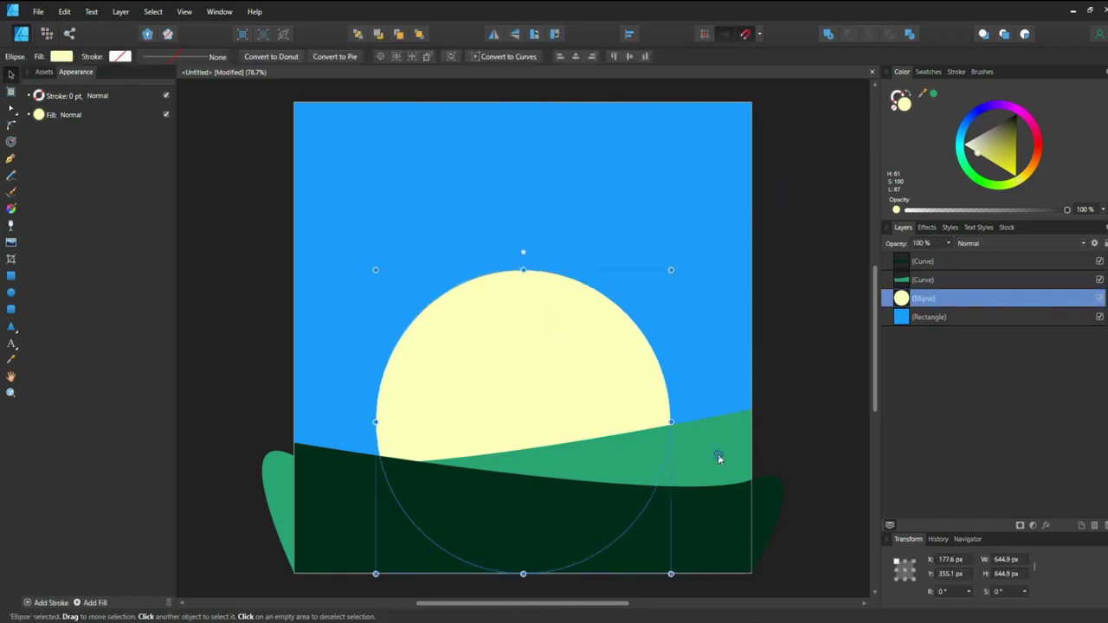
{"action": "left_click", "coordinate": [412, 511]}
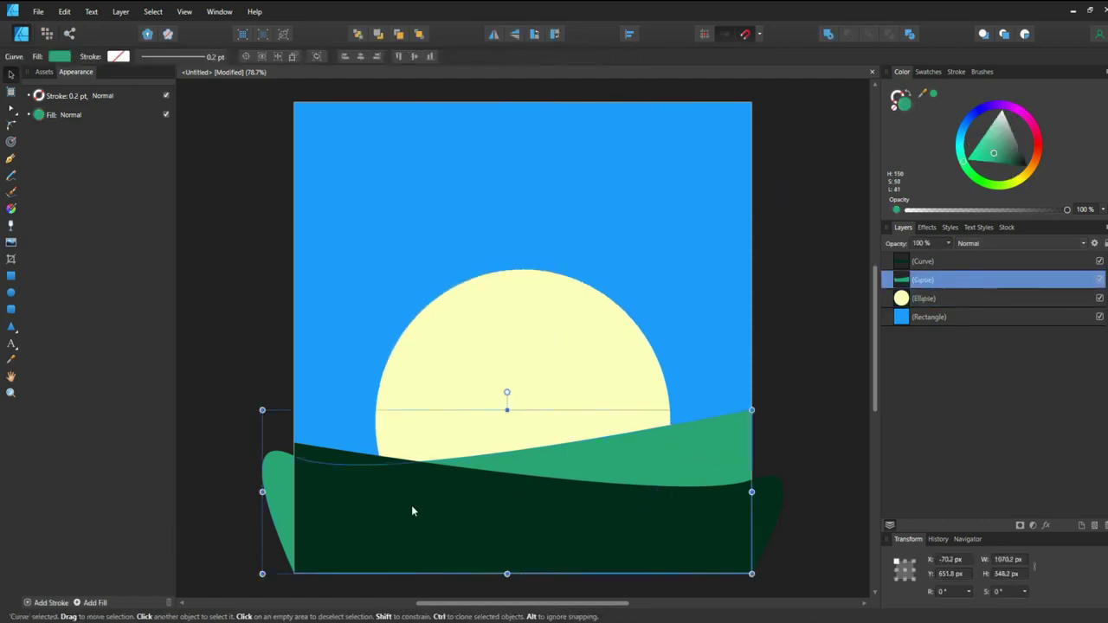
{"action": "left_click", "coordinate": [791, 270]}
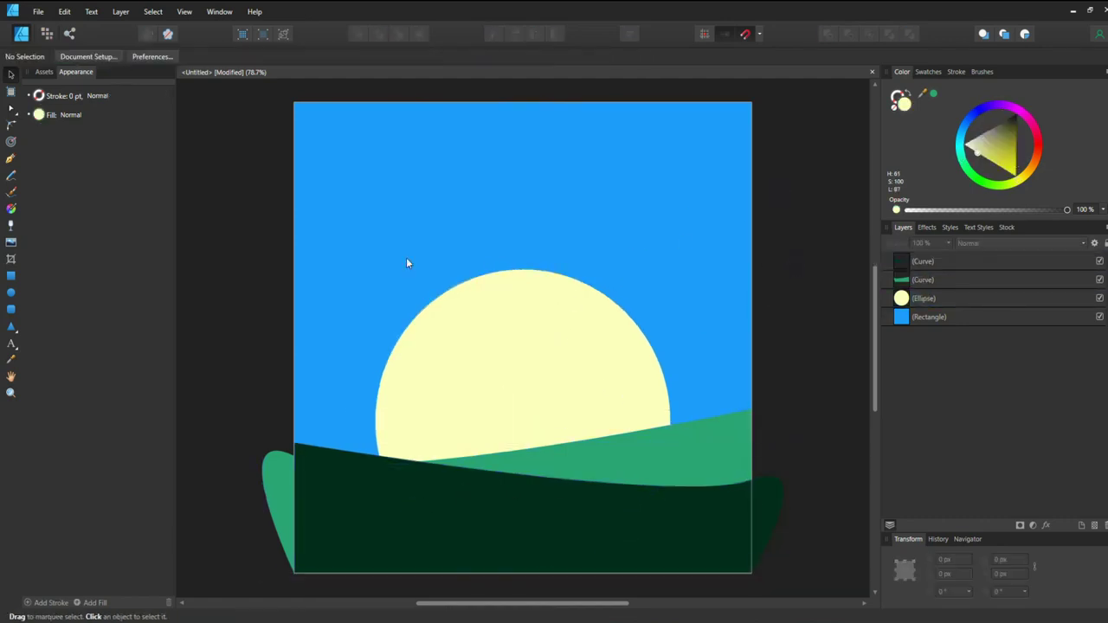
- Draw a small pale yellow circle about 116 px in diameter in the sky, up and to the left of the sun
{"action": "left_click", "coordinate": [11, 296]}
{"action": "left_click_drag", "start_coordinate": [394, 157], "coordinate": [456, 202]}
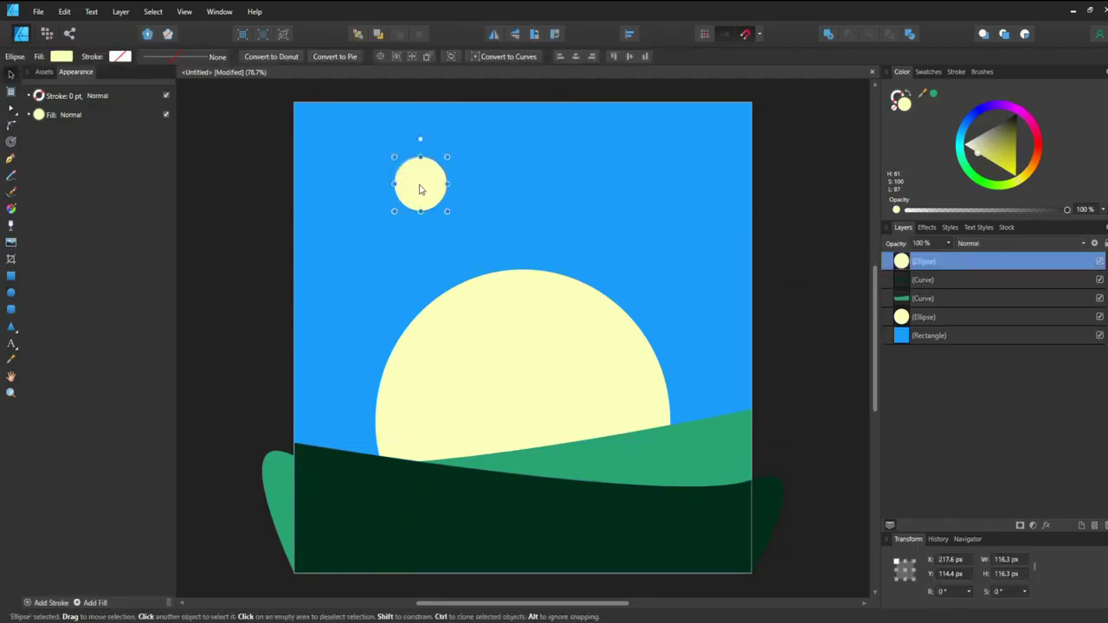
{"action": "scroll", "coordinate": [422, 185], "scroll_direction": "up", "scroll_amount": 4}
{"action": "scroll", "coordinate": [468, 186], "scroll_direction": "up", "scroll_amount": 2}
{"action": "scroll", "coordinate": [467, 186], "scroll_direction": "right", "scroll_amount": 2}
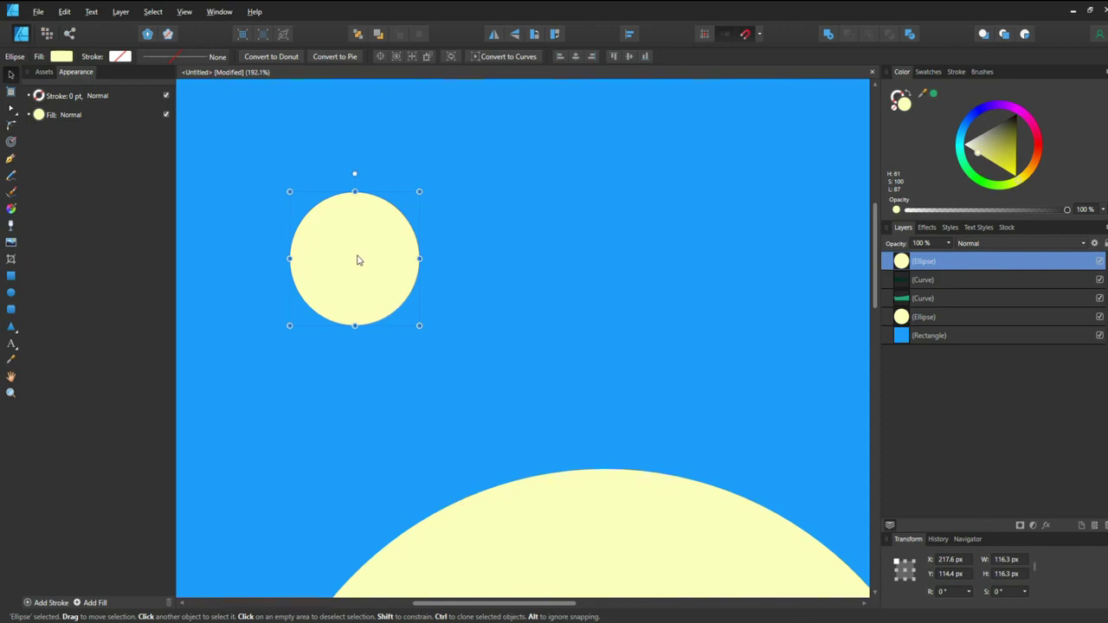
- Place two overlapping copies of the small circle to its right, the middle one about 156 px and the last about 116 px in diameter
{"action": "mouse_move", "coordinate": [359, 260]}
{"action": "left_mouse_down"}
{"action": "mouse_move", "coordinate": [441, 259]}
{"action": "mouse_move", "coordinate": [430, 273]}
{"action": "mouse_move", "coordinate": [400, 269]}
{"action": "mouse_move", "coordinate": [412, 270]}
{"action": "left_mouse_up"}
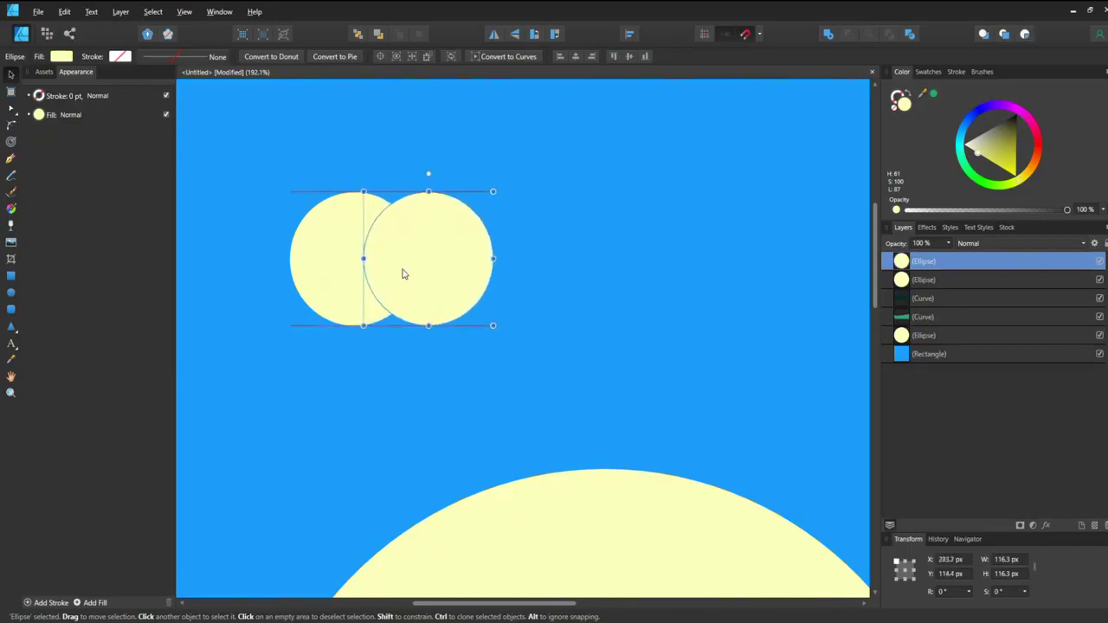
{"action": "left_click_drag", "start_coordinate": [493, 191], "coordinate": [538, 145]}
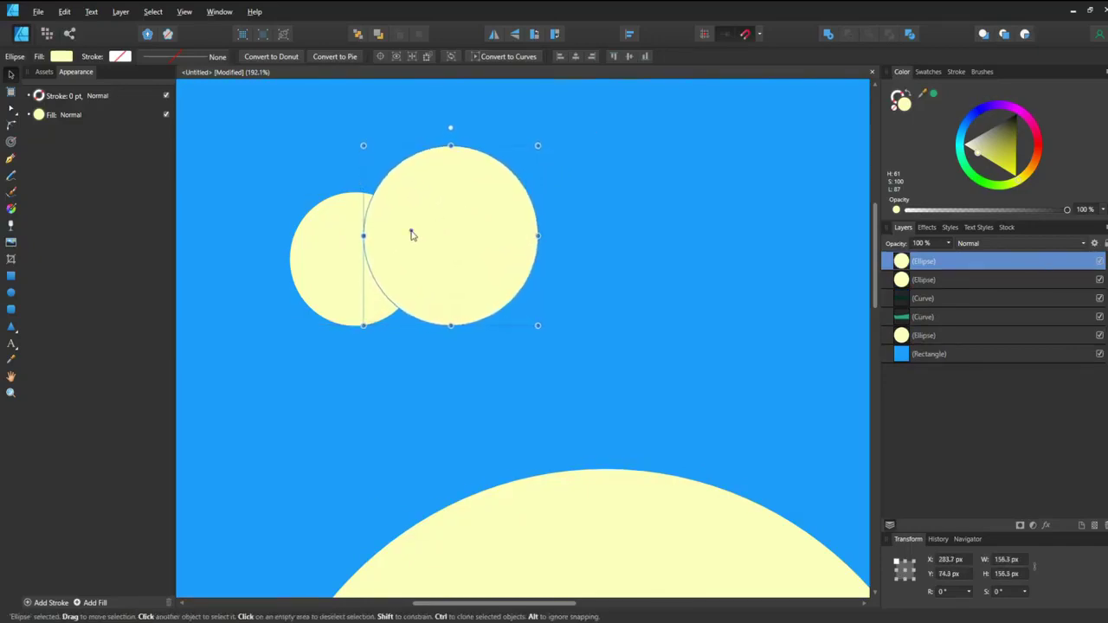
{"action": "left_click_drag", "start_coordinate": [411, 235], "coordinate": [545, 245]}
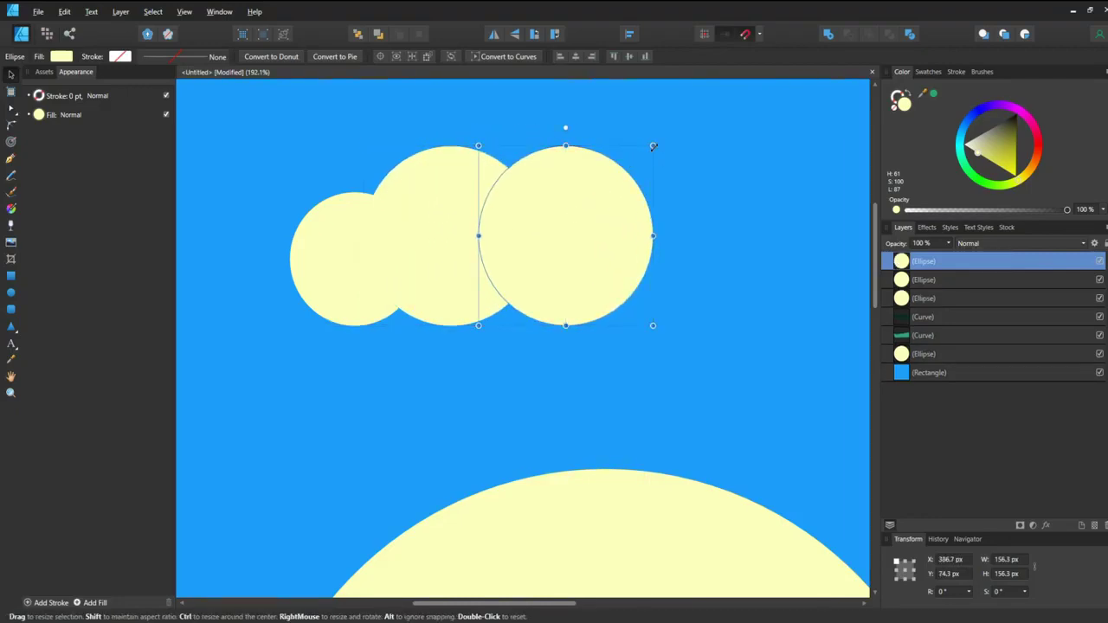
{"action": "left_click_drag", "start_coordinate": [654, 147], "coordinate": [603, 183]}
- Shrink the leftmost small circle to about 101 px in diameter, keeping its base level with the other two circles
{"action": "left_click", "coordinate": [317, 269]}
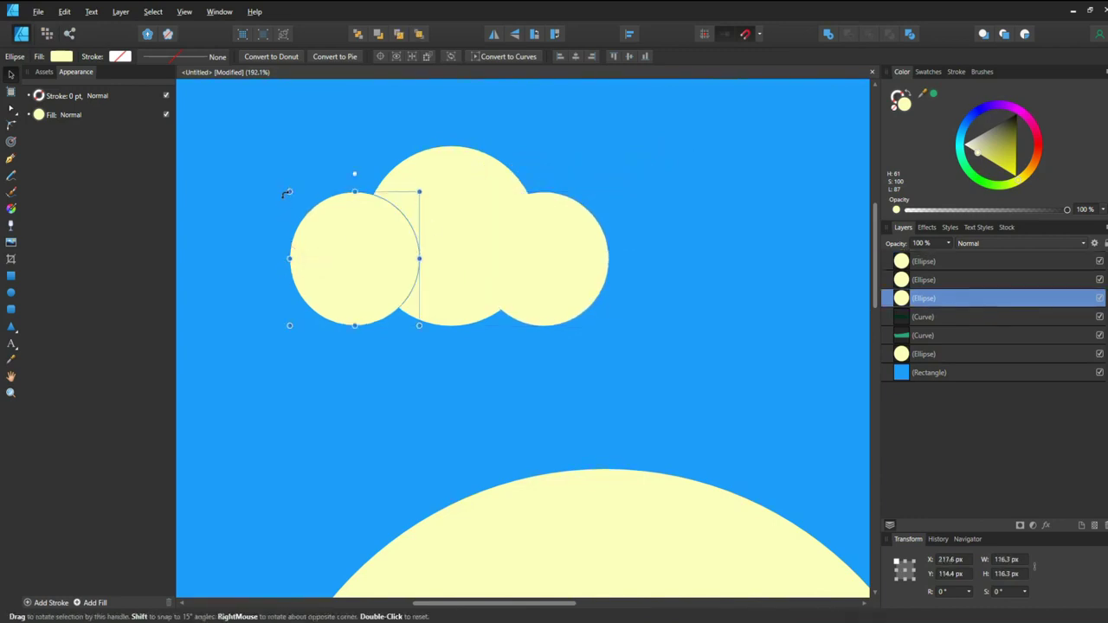
{"action": "left_click_drag", "start_coordinate": [287, 192], "coordinate": [305, 209]}
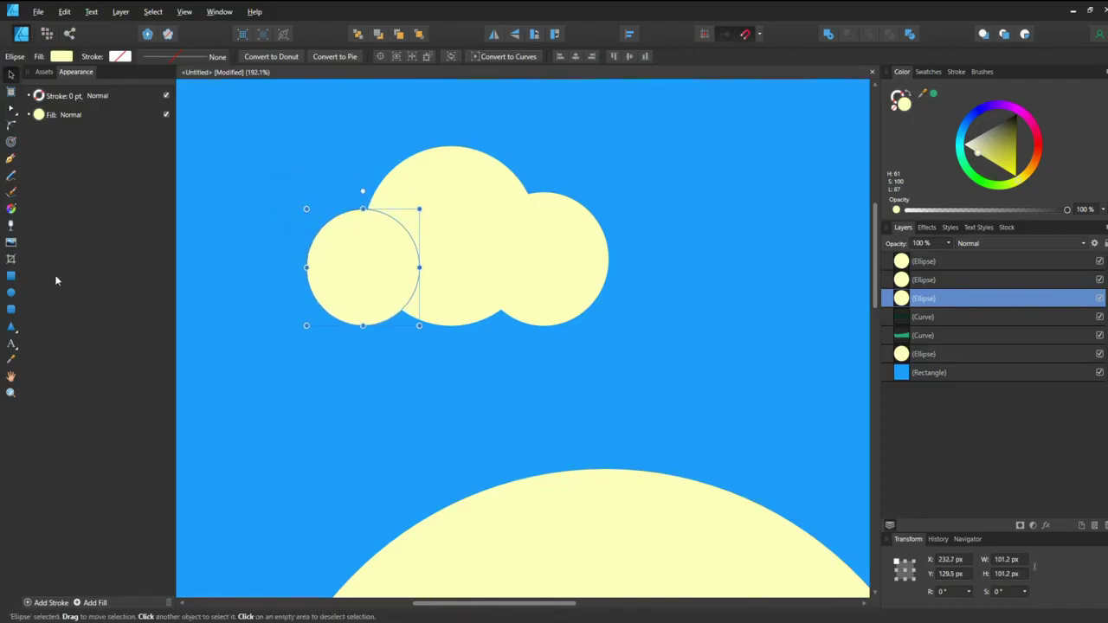
{"action": "left_click", "coordinate": [249, 219]}
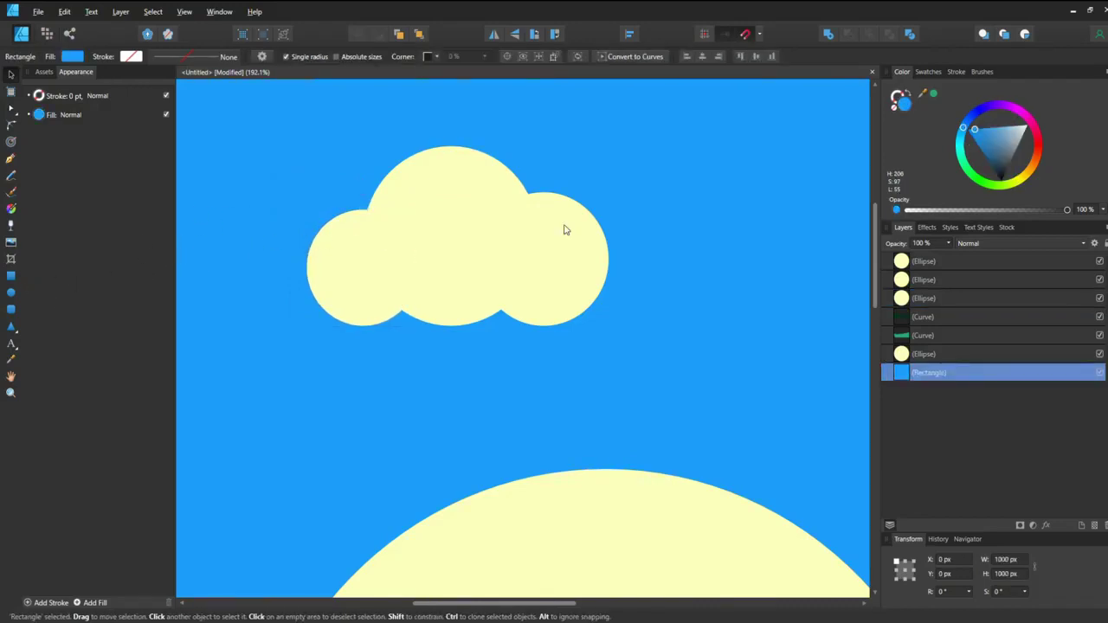
- Draw a rectangle about 270 by 103 px over the lower half of the three circles, spanning their full combined width
{"action": "left_click", "coordinate": [931, 264]}
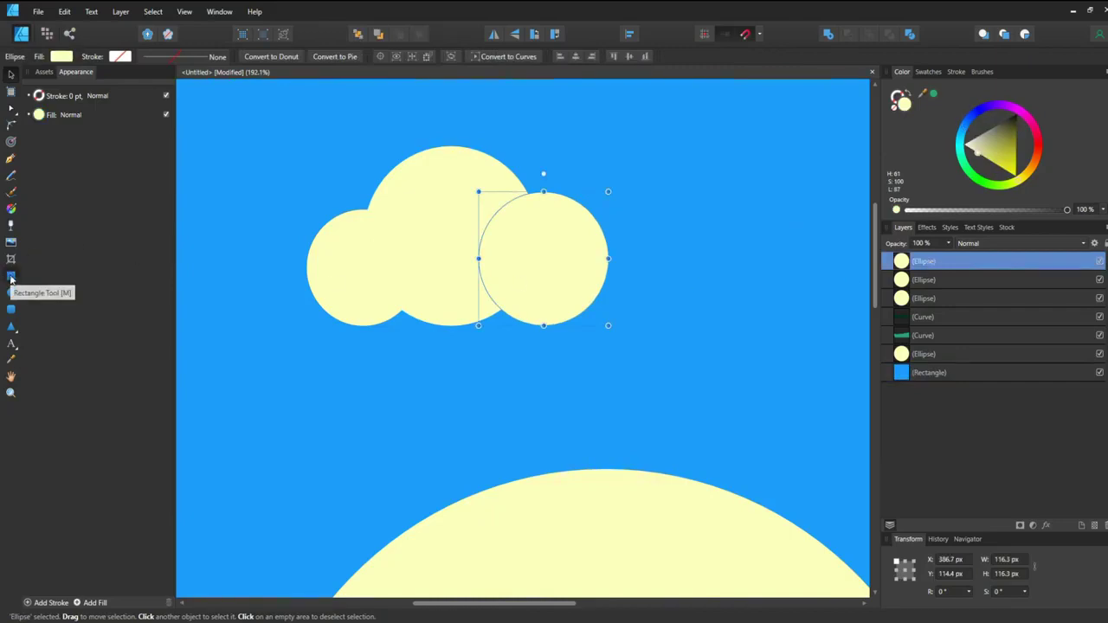
{"action": "left_click", "coordinate": [10, 276]}
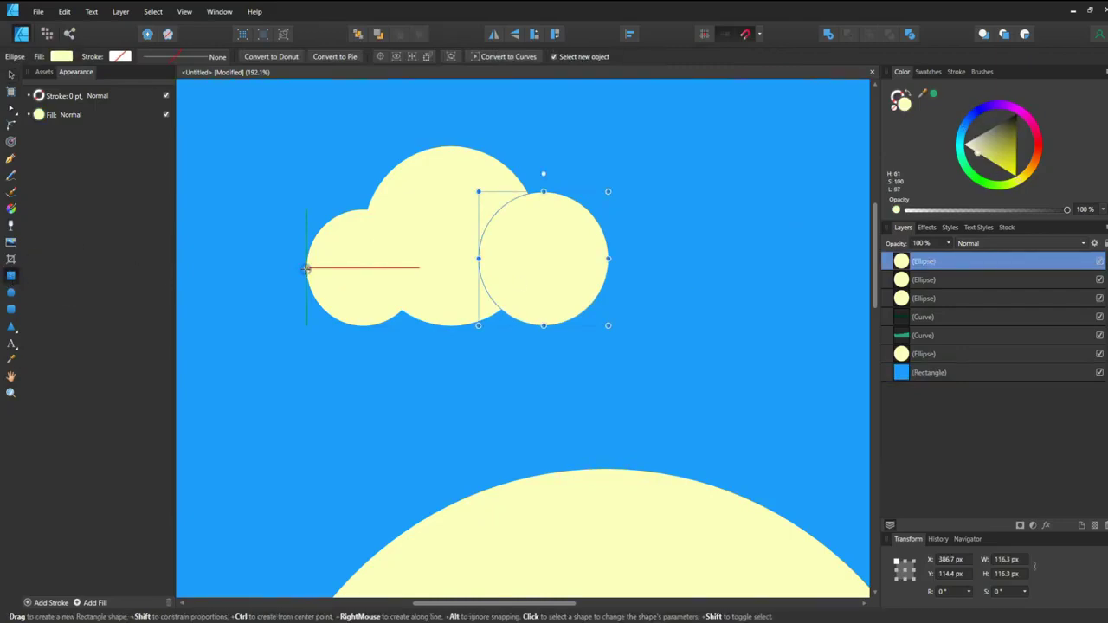
{"action": "left_click_drag", "start_coordinate": [307, 268], "coordinate": [609, 378]}
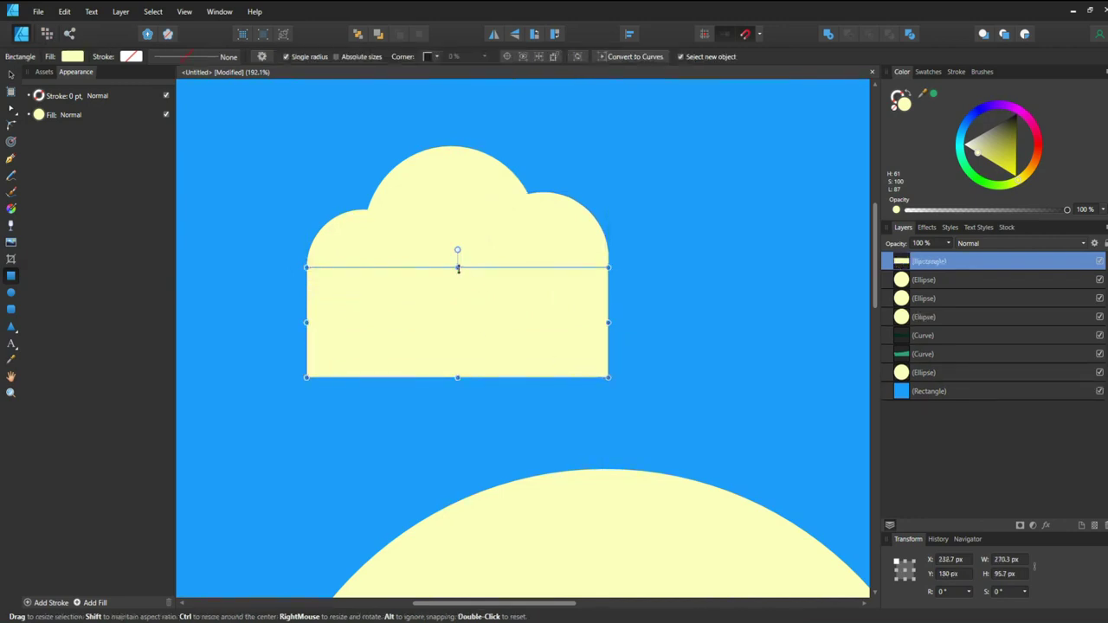
{"action": "left_click_drag", "start_coordinate": [458, 269], "coordinate": [457, 258]}
{"action": "key", "text": "v"}
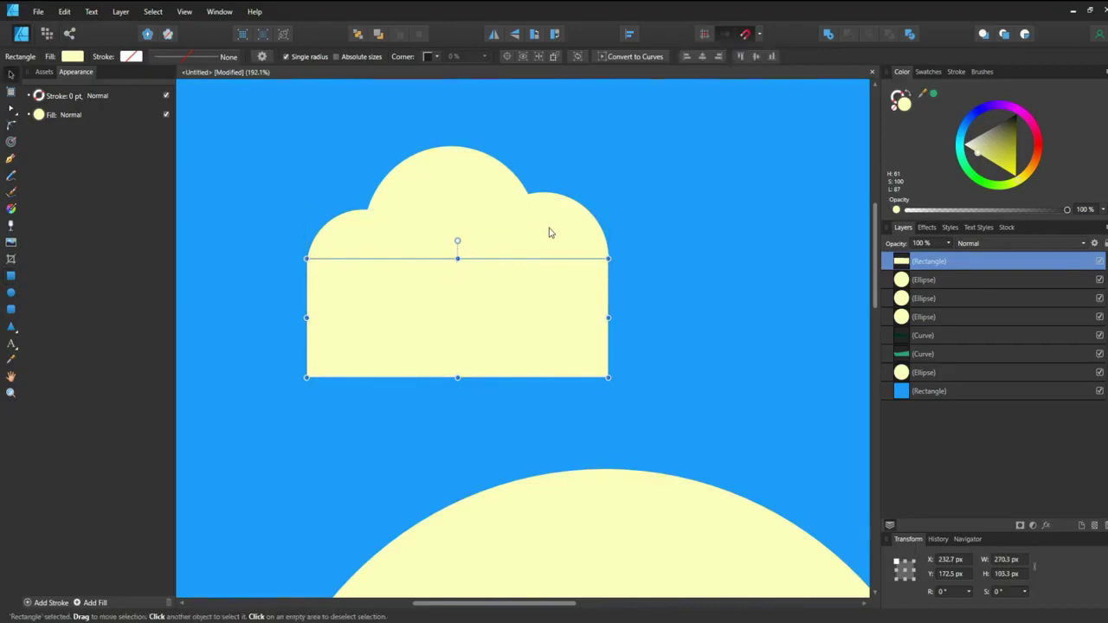
- Merge the three circles into one shape and subtract the rectangle from it to give the cloud a flat base
{"action": "left_click", "coordinate": [559, 226]}
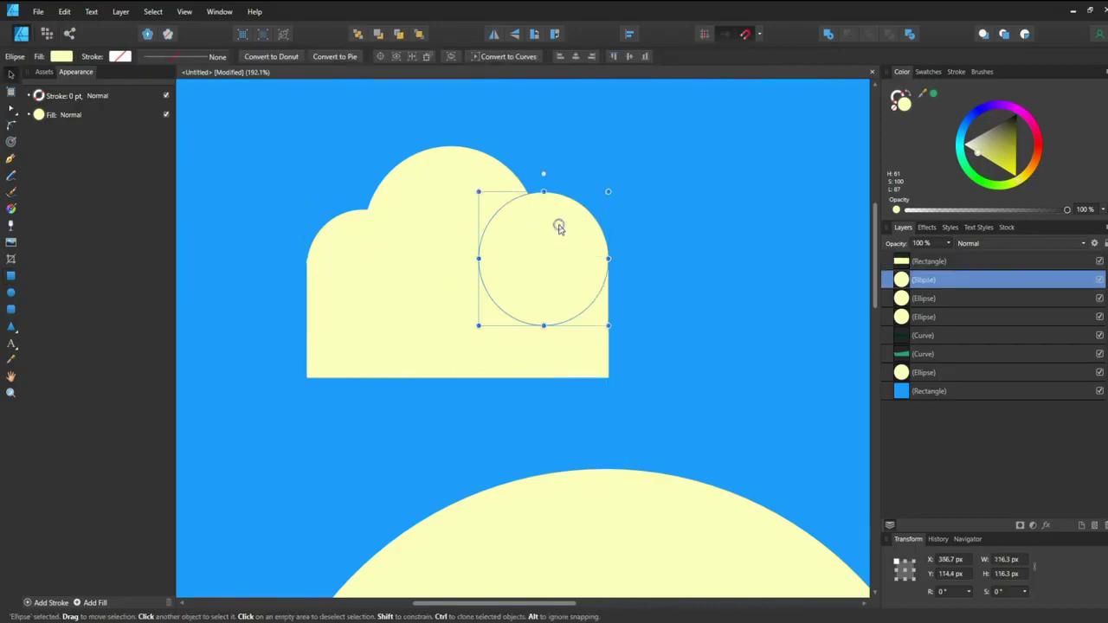
{"action": "left_click", "coordinate": [445, 179], "text": "shift"}
{"action": "left_click", "coordinate": [337, 234], "text": "shift"}
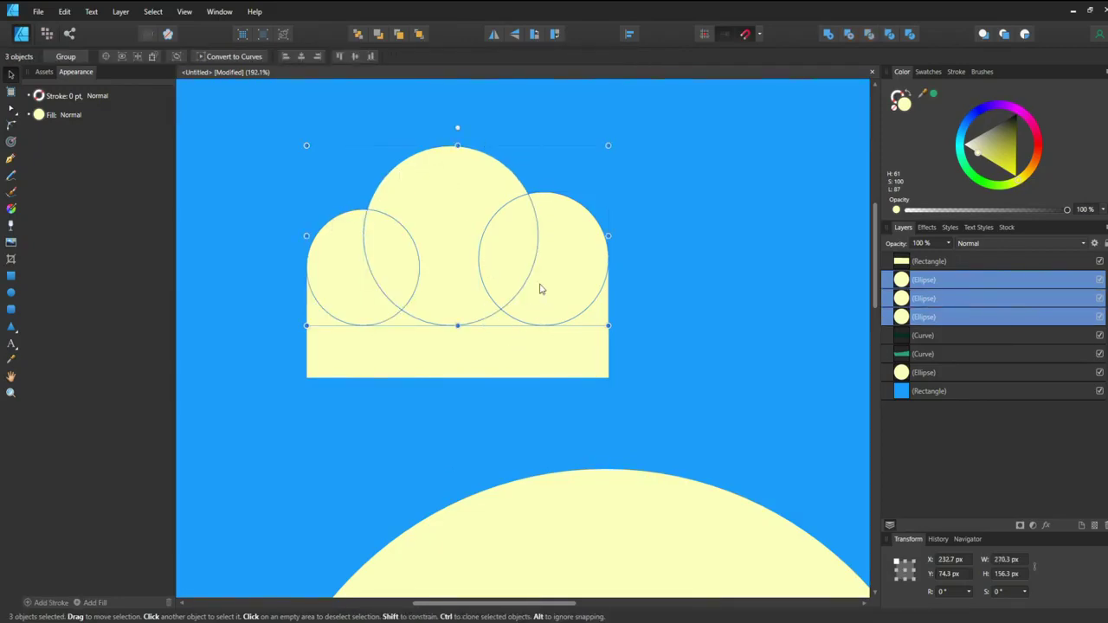
{"action": "left_click", "coordinate": [829, 35]}
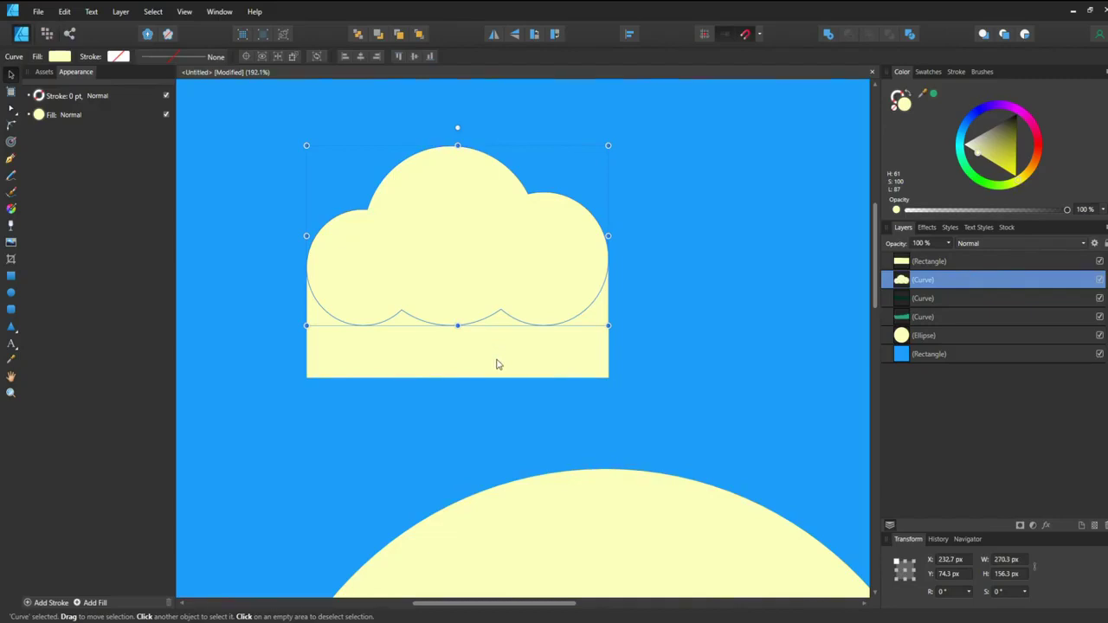
{"action": "left_click", "coordinate": [496, 365], "text": "shift"}
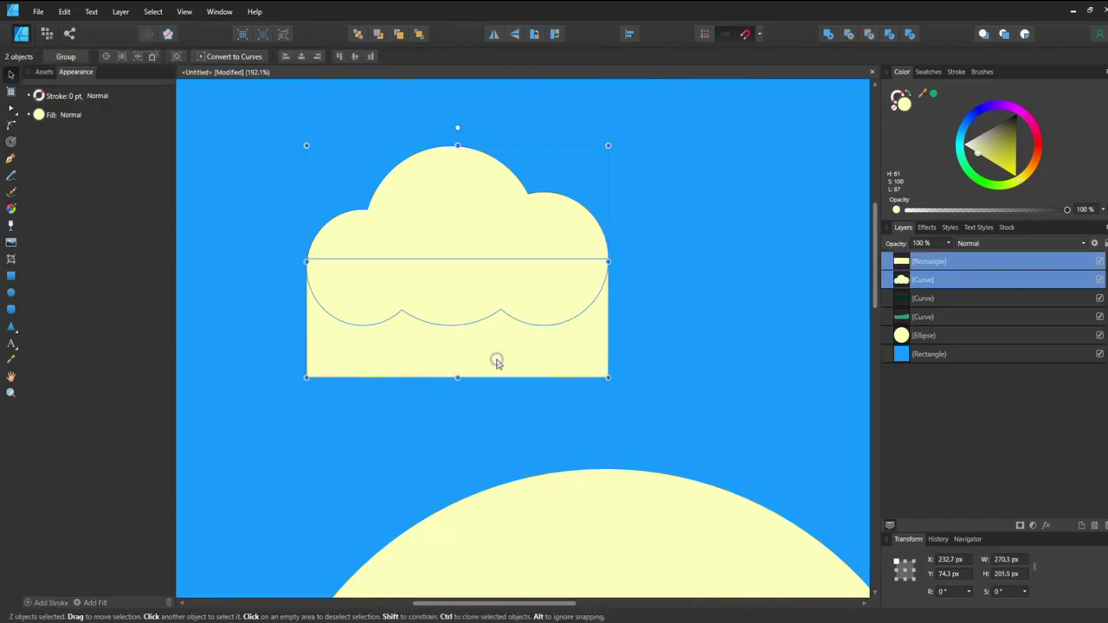
{"action": "left_click", "coordinate": [849, 35]}
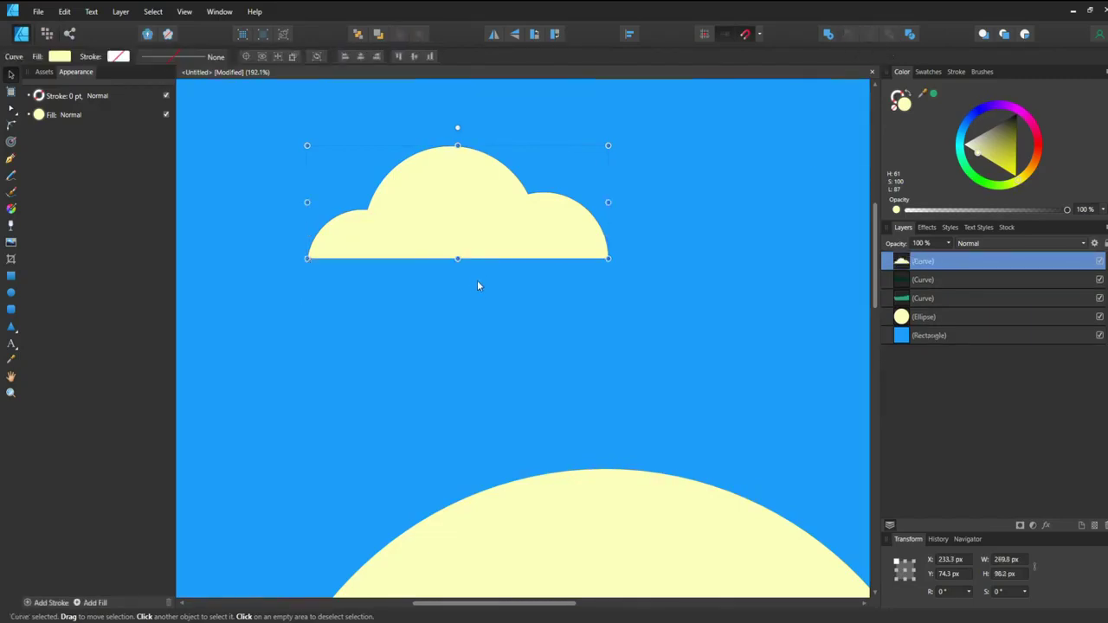
- Move the cloud slightly down and to the left in the sky
{"action": "scroll", "coordinate": [477, 280], "scroll_direction": "down", "scroll_amount": 5}
{"action": "left_click", "coordinate": [557, 178]}
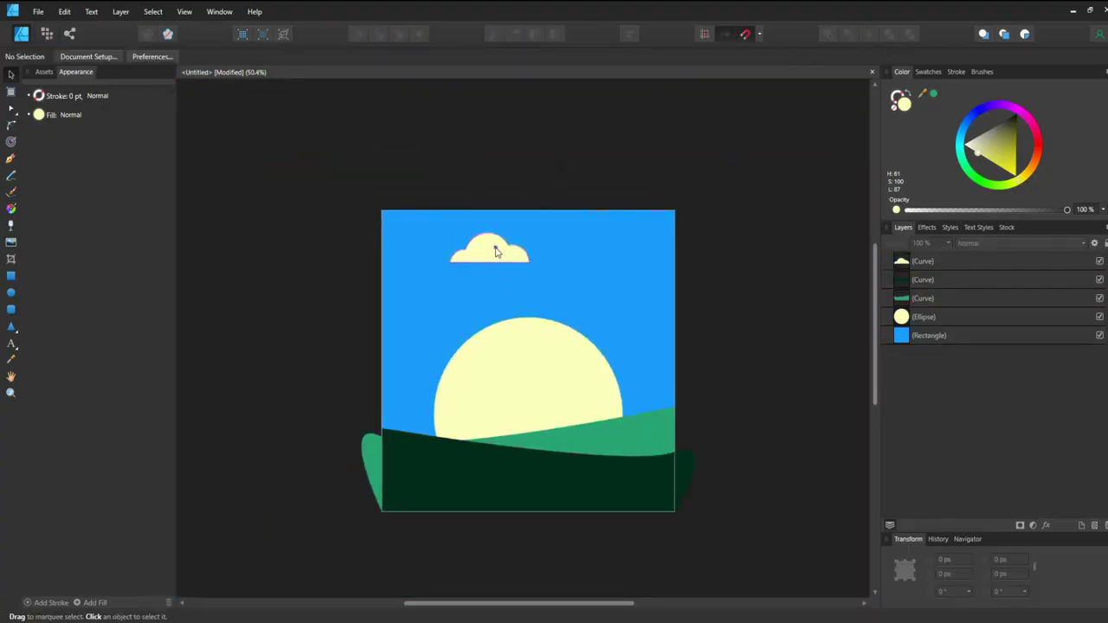
{"action": "left_click_drag", "start_coordinate": [494, 247], "coordinate": [480, 271]}
{"action": "left_click", "coordinate": [708, 190]}
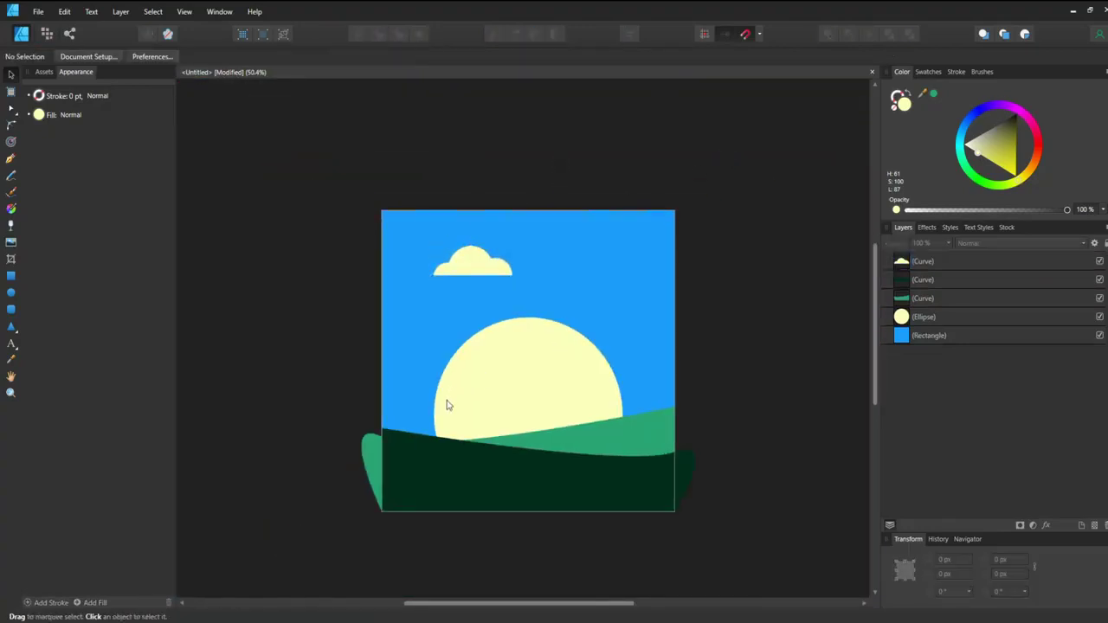
- Draw a thin upright rectangle about 16 by 170 px as a tree trunk, left of the sun and reaching the dark hill
{"action": "scroll", "coordinate": [445, 403], "scroll_direction": "up", "scroll_amount": 3}
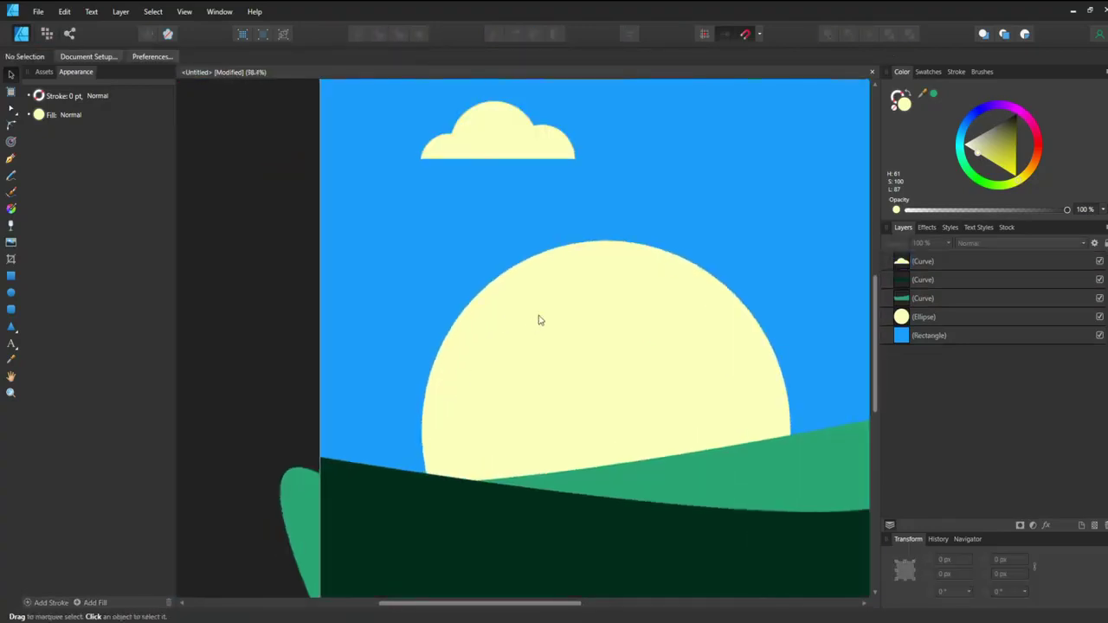
{"action": "left_click", "coordinate": [10, 275]}
{"action": "left_click_drag", "start_coordinate": [397, 384], "coordinate": [401, 481]}
- Draw a rounded rectangle about 128 by 253 px above the trunk as the tree crown and set its corner radius to 50%
{"action": "left_click", "coordinate": [12, 310]}
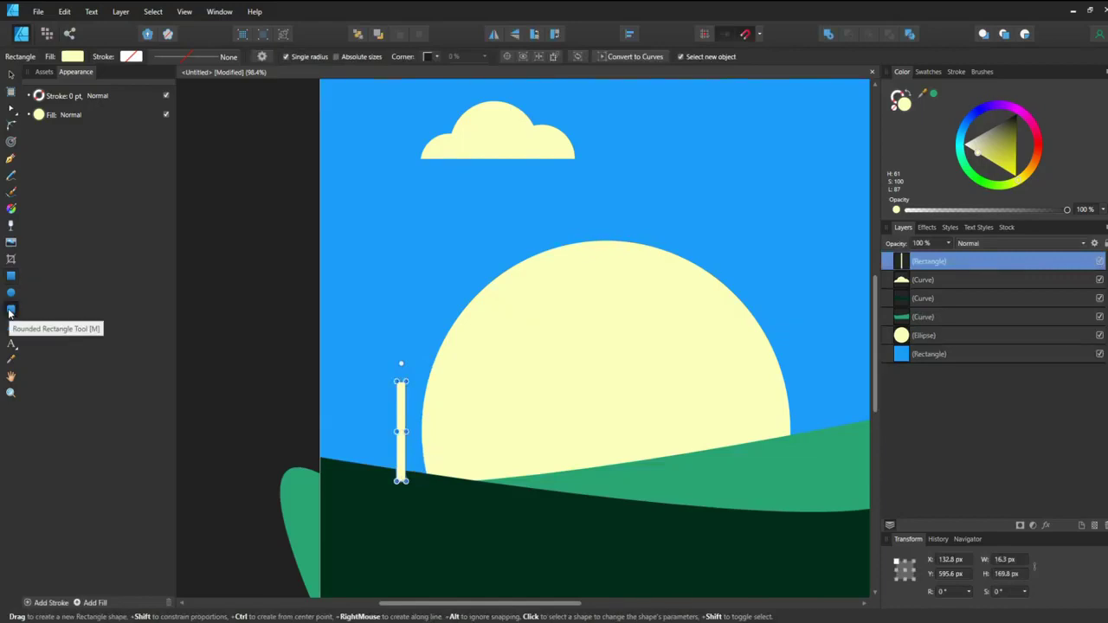
{"action": "left_click_drag", "start_coordinate": [360, 247], "coordinate": [432, 383]}
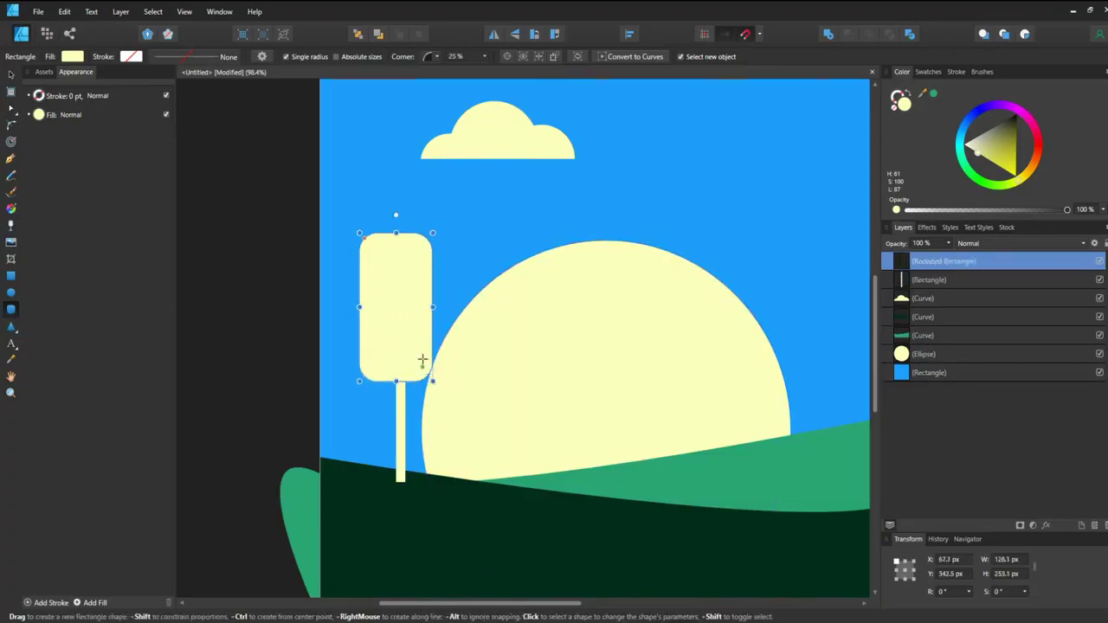
{"action": "left_click", "coordinate": [11, 311]}
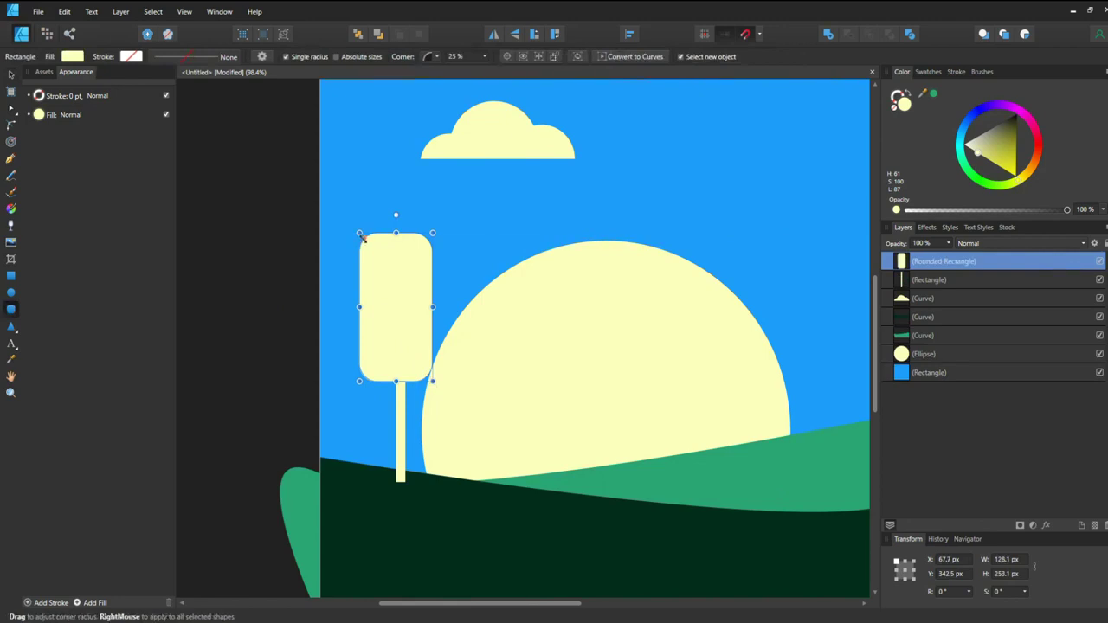
{"action": "left_click_drag", "start_coordinate": [363, 237], "coordinate": [369, 252]}
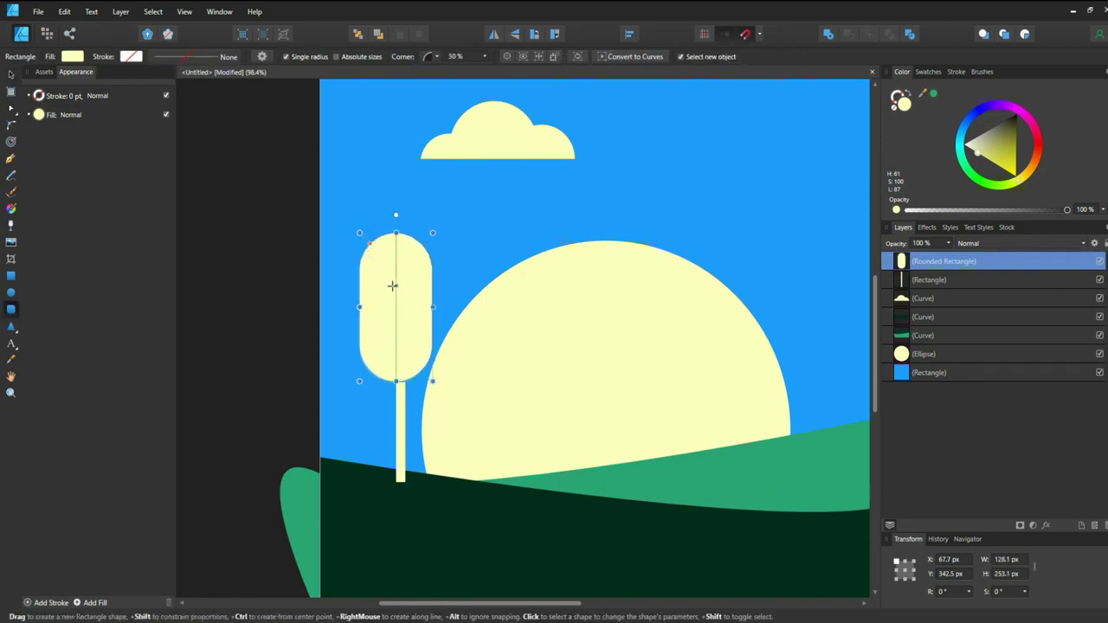
- Center the crown over the trunk, overlapping the trunk's upper end, and fill it with green, about H 151, S 53, L 43
{"action": "key", "text": "v"}
{"action": "left_click_drag", "start_coordinate": [403, 305], "coordinate": [407, 327]}
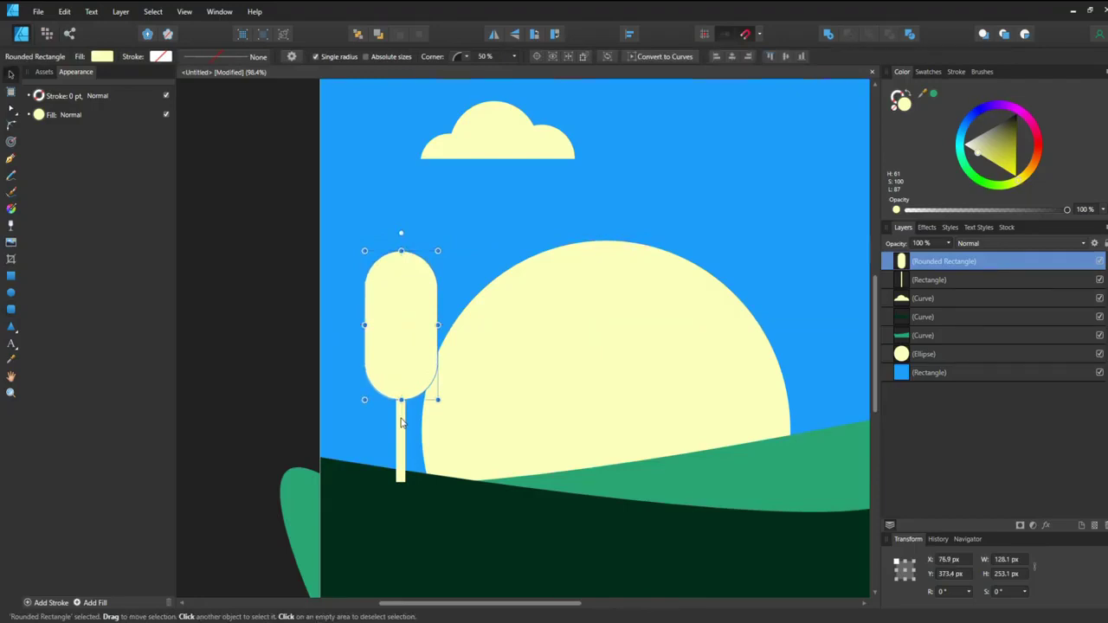
{"action": "left_click", "coordinate": [934, 95]}
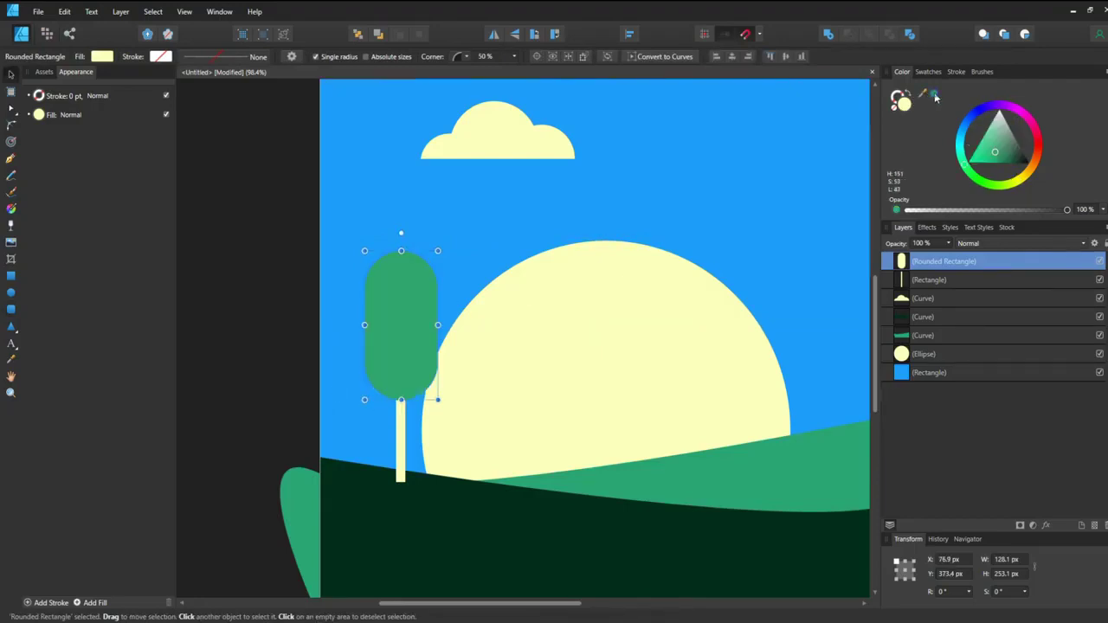
{"action": "left_click", "coordinate": [239, 245]}
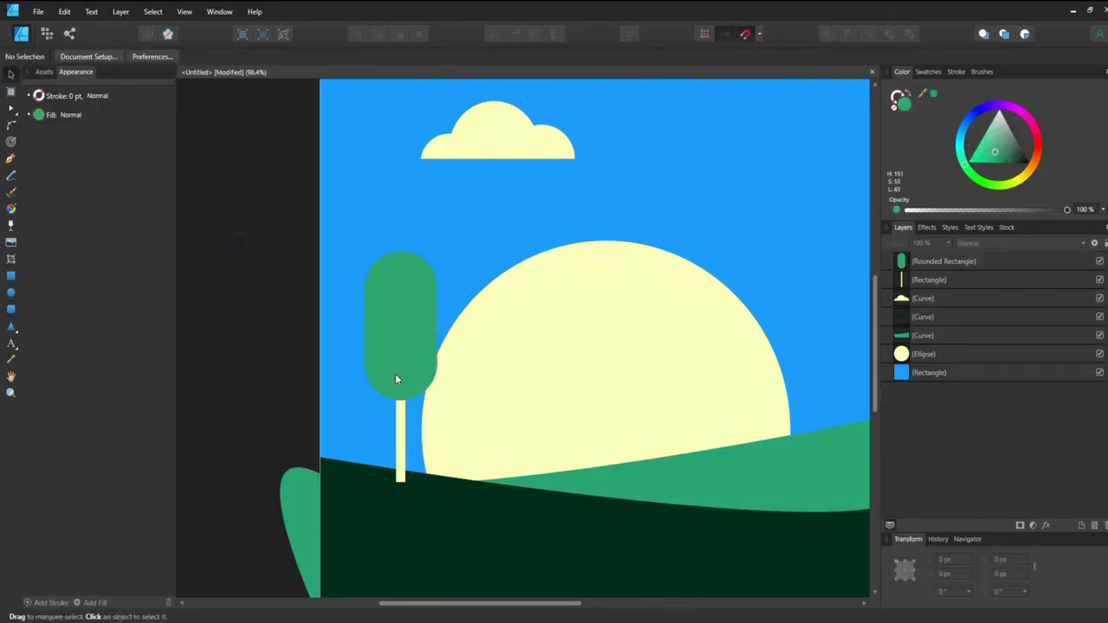
- Fill the tree trunk with brown, about H 20, S 33, L 42
{"action": "left_click", "coordinate": [401, 412]}
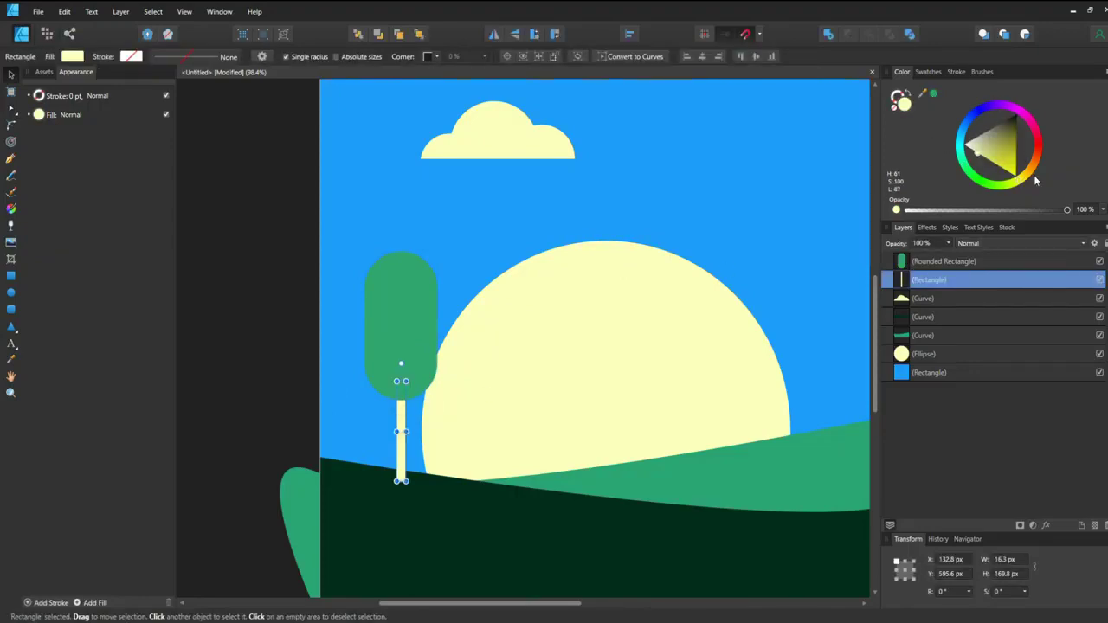
{"action": "left_click_drag", "start_coordinate": [1034, 180], "coordinate": [1040, 170]}
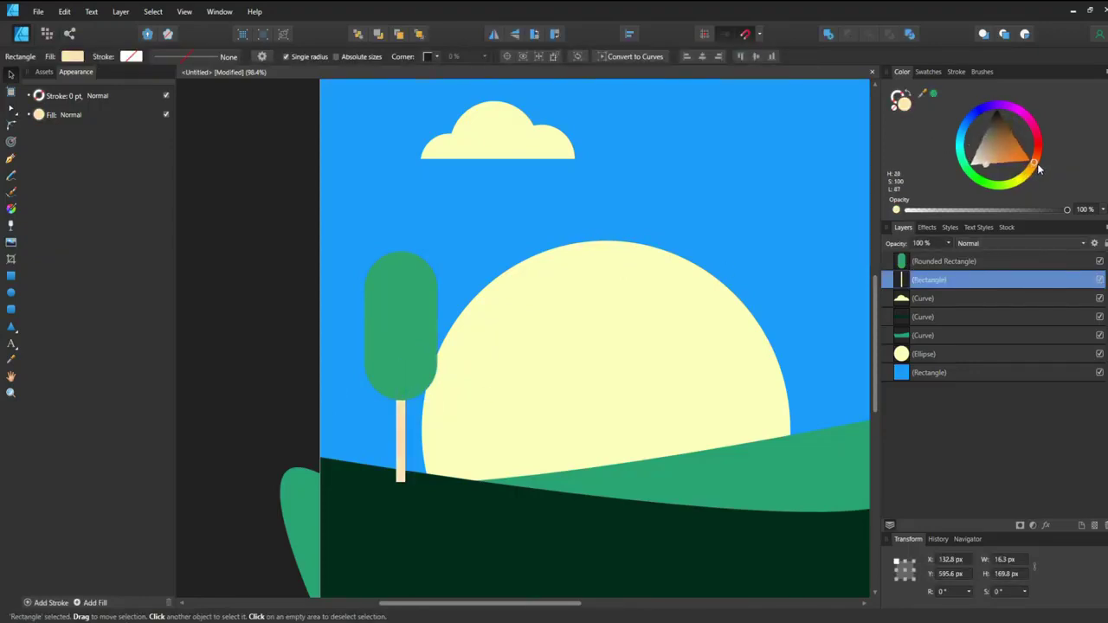
{"action": "mouse_move", "coordinate": [1004, 130]}
{"action": "left_mouse_down"}
{"action": "mouse_move", "coordinate": [1002, 143]}
{"action": "mouse_move", "coordinate": [1038, 167]}
{"action": "mouse_move", "coordinate": [999, 143]}
{"action": "left_mouse_up"}
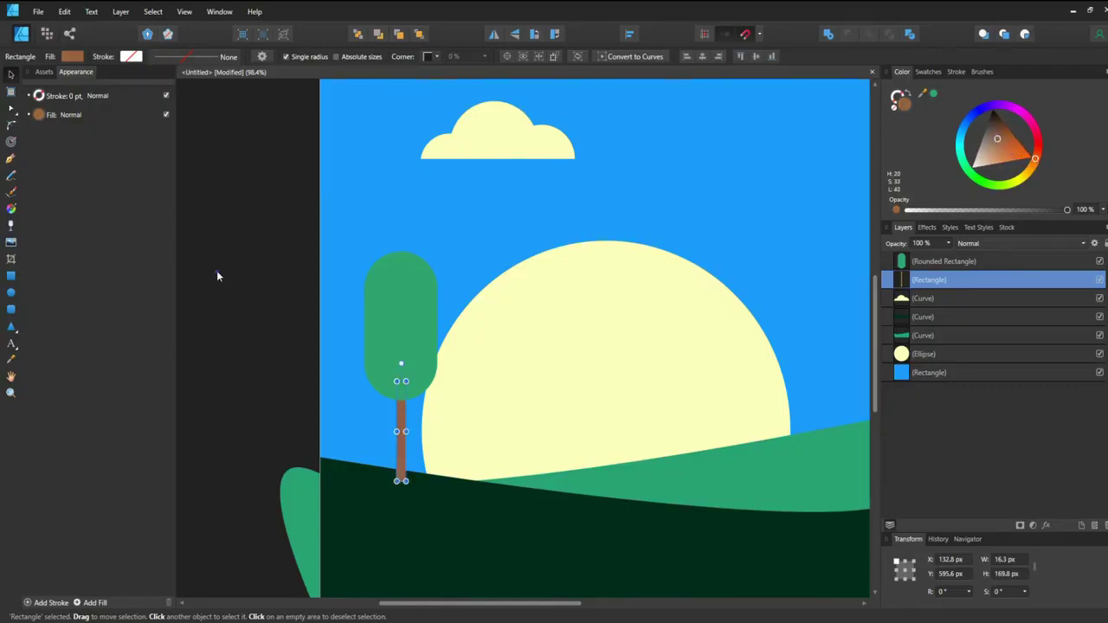
{"action": "left_click", "coordinate": [277, 299]}
- Duplicate the whole tree, crown and trunk, onto the light green hill at the right side of the sun
{"action": "scroll", "coordinate": [269, 300], "scroll_direction": "down", "scroll_amount": 2}
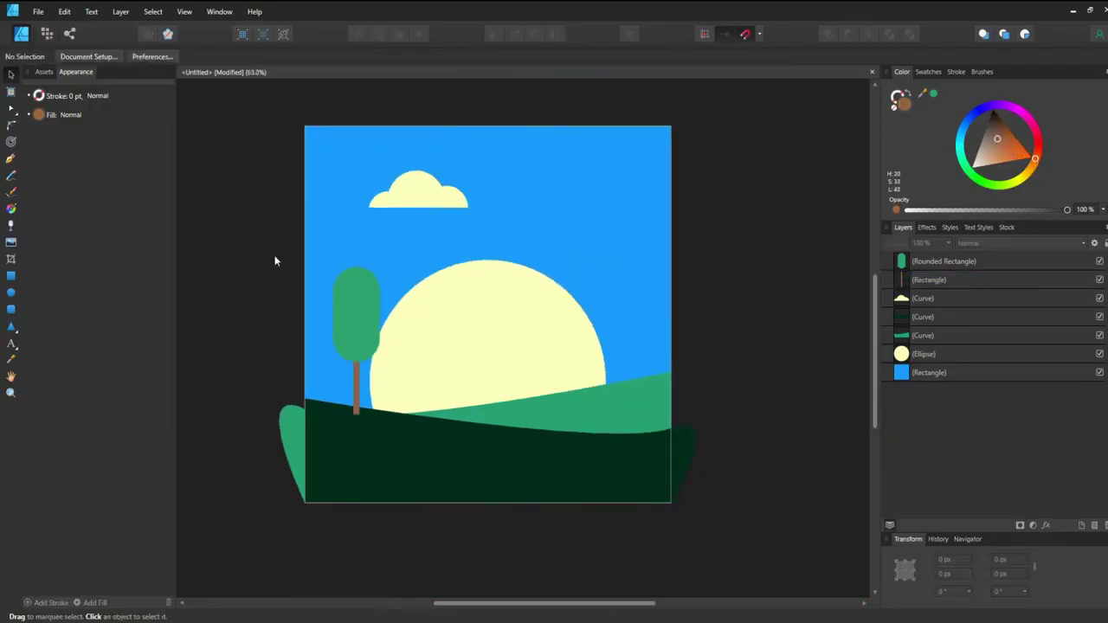
{"action": "left_click_drag", "start_coordinate": [285, 280], "coordinate": [391, 425]}
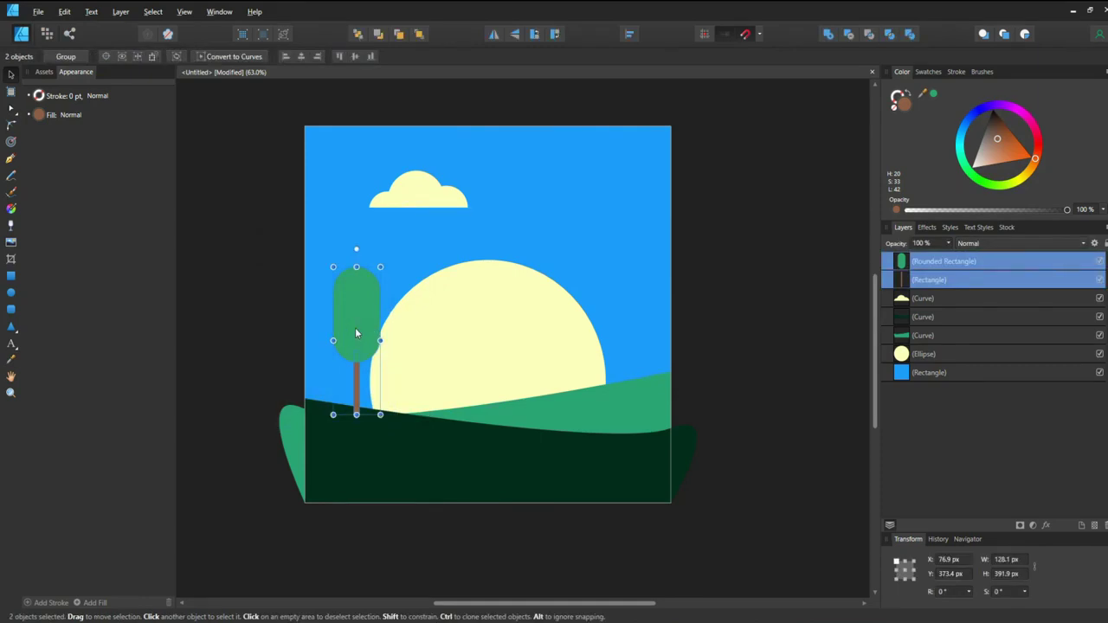
{"action": "left_click_drag", "start_coordinate": [356, 334], "coordinate": [588, 317]}
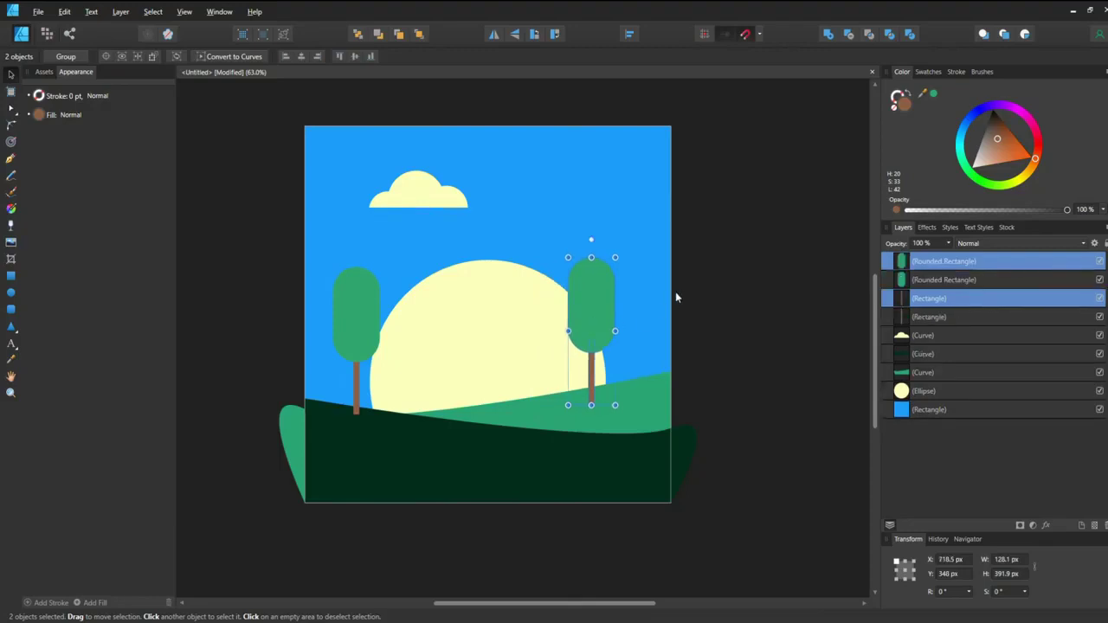
- Move the left tree's crown and trunk directly beneath the dark green hill, and the right tree's directly beneath the light green hill
{"action": "left_click", "coordinate": [737, 281]}
{"action": "left_click_drag", "start_coordinate": [251, 219], "coordinate": [399, 433]}
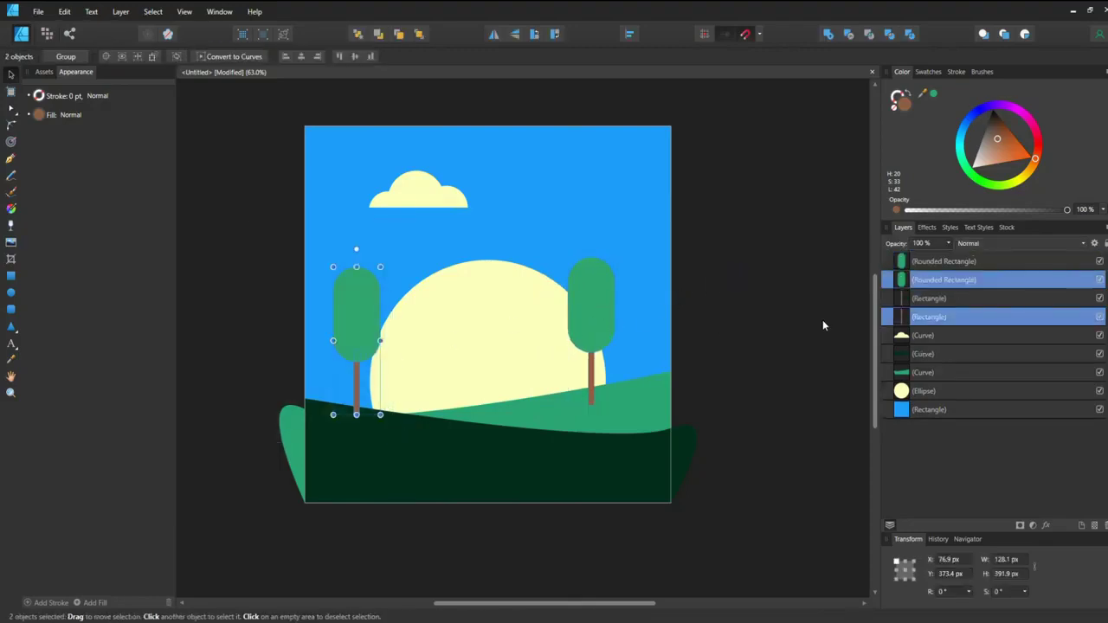
{"action": "left_click_drag", "start_coordinate": [981, 280], "coordinate": [962, 369]}
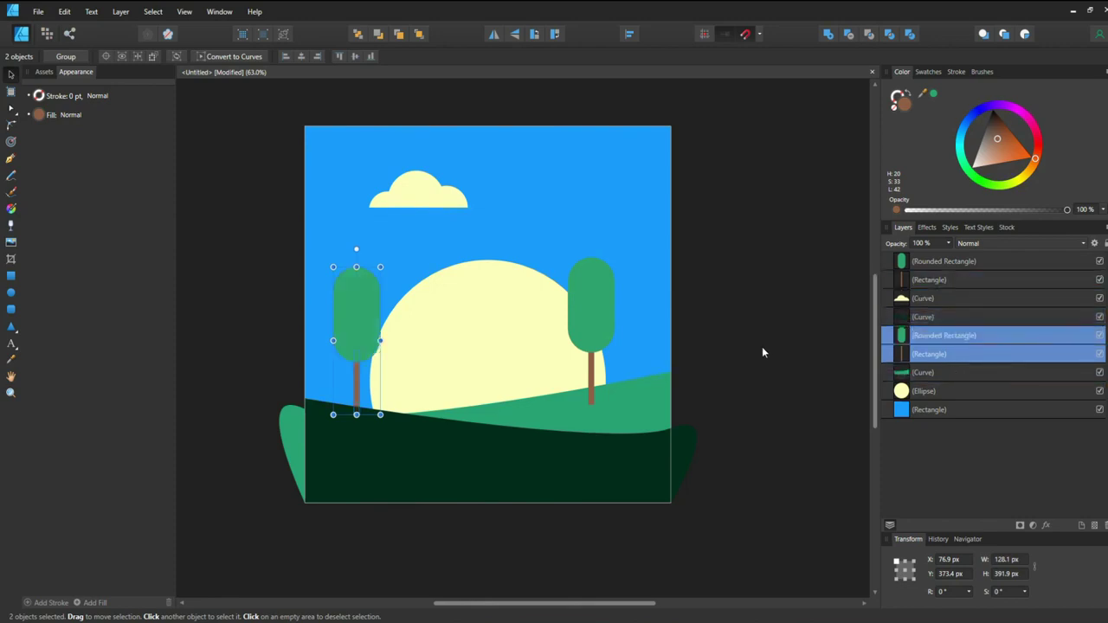
{"action": "left_click_drag", "start_coordinate": [730, 226], "coordinate": [562, 424]}
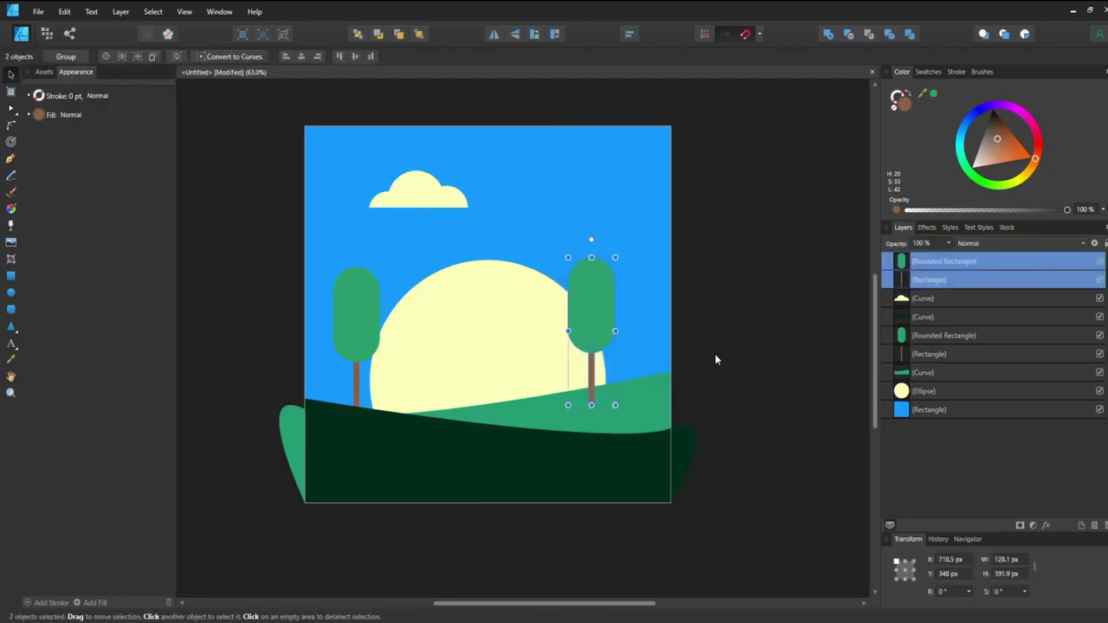
{"action": "left_click_drag", "start_coordinate": [933, 266], "coordinate": [925, 392]}
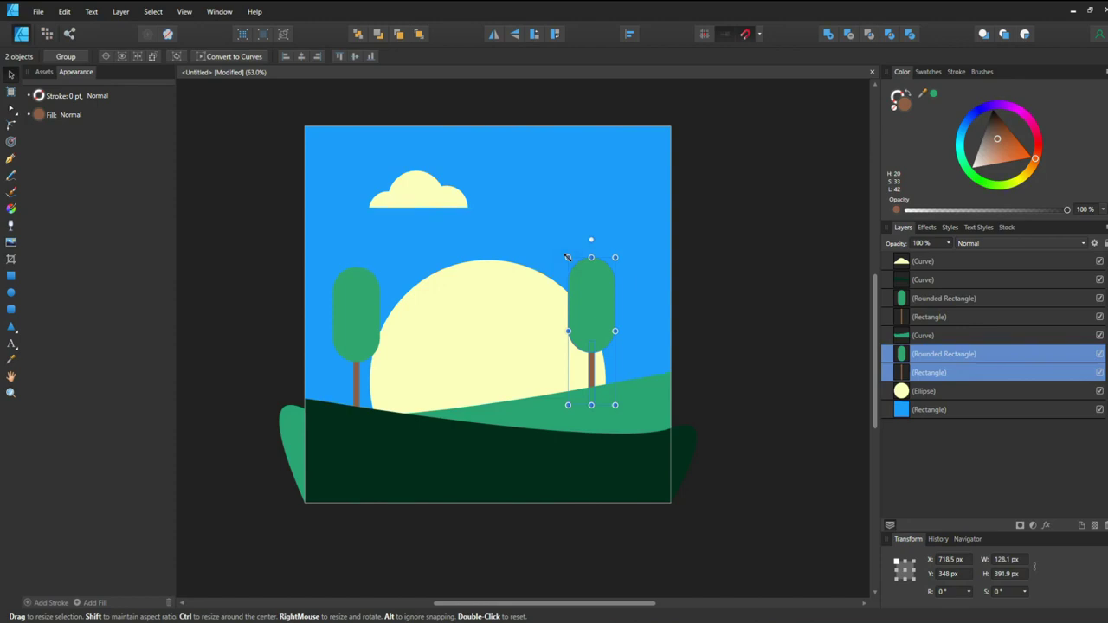
- Shrink the right tree, crown and trunk together, proportionally to about 99 × 302 px, keeping its base behind the light green hill
{"action": "left_click_drag", "start_coordinate": [568, 257], "coordinate": [578, 292]}
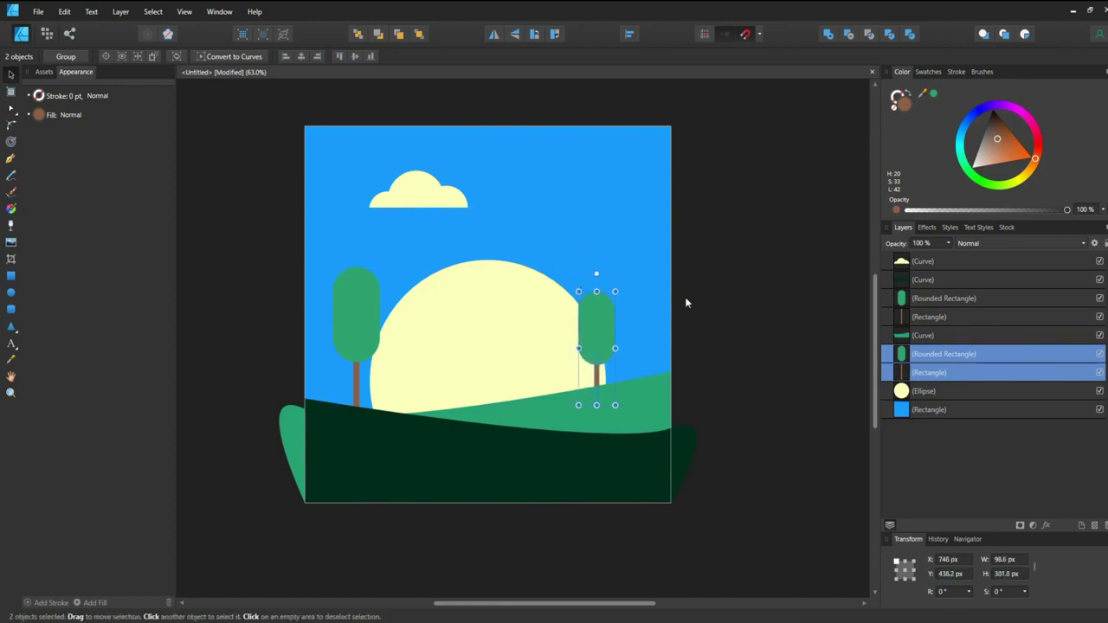
{"action": "left_click", "coordinate": [738, 300]}
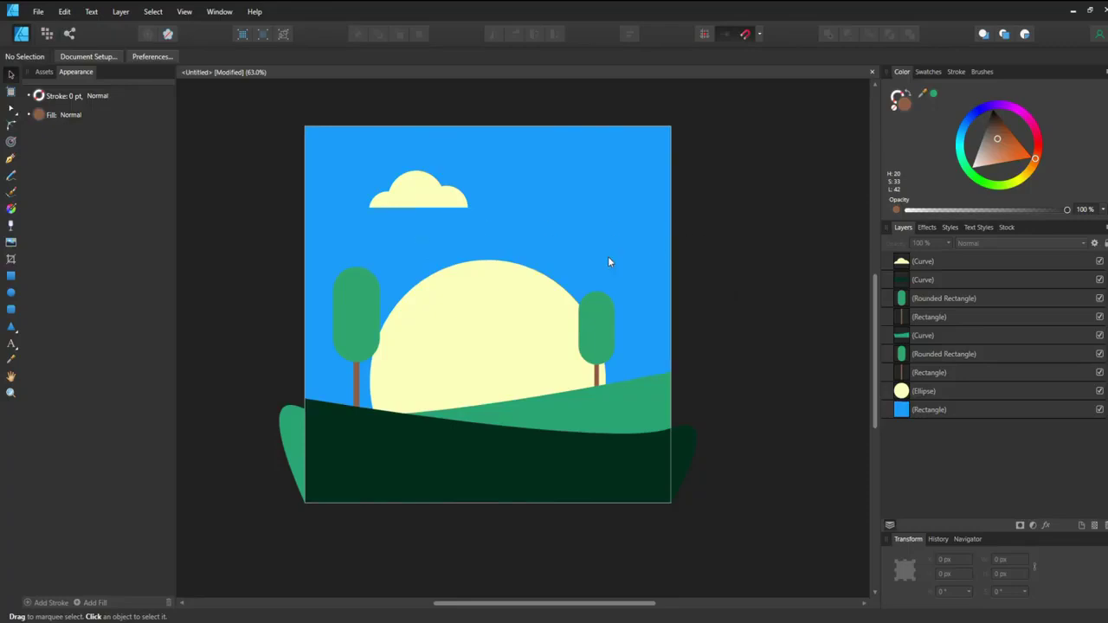
- Draw a small closed curve just above the sun with the Pen tool, using two nodes about 89 px apart
{"action": "scroll", "coordinate": [406, 257], "scroll_direction": "up", "scroll_amount": 3}
{"action": "scroll", "coordinate": [525, 204], "scroll_direction": "down", "scroll_amount": 1}
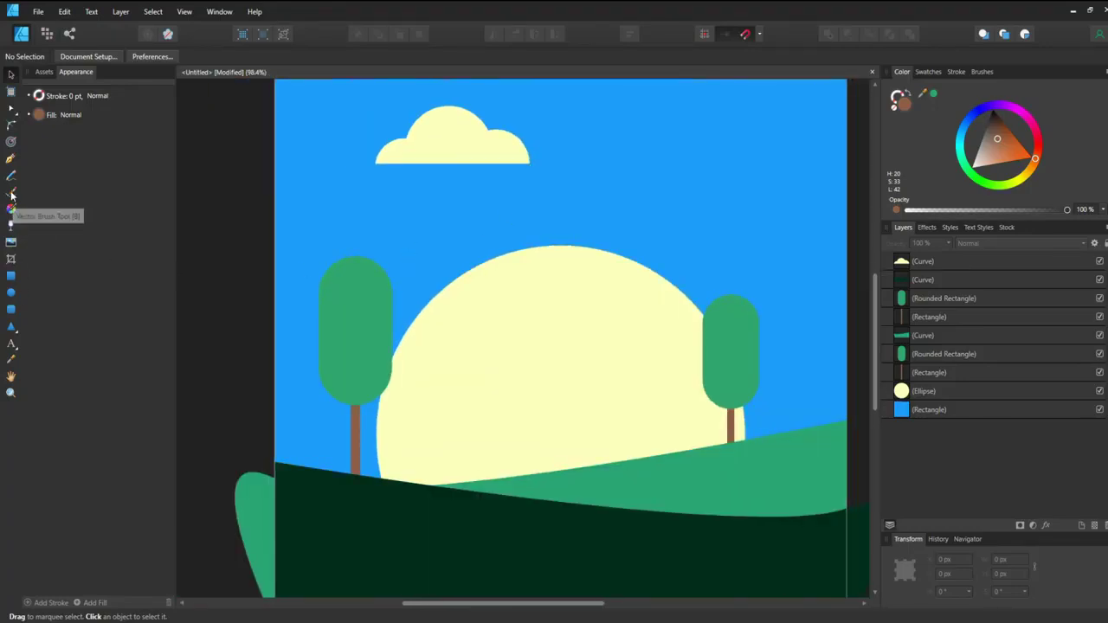
{"action": "left_click", "coordinate": [11, 161]}
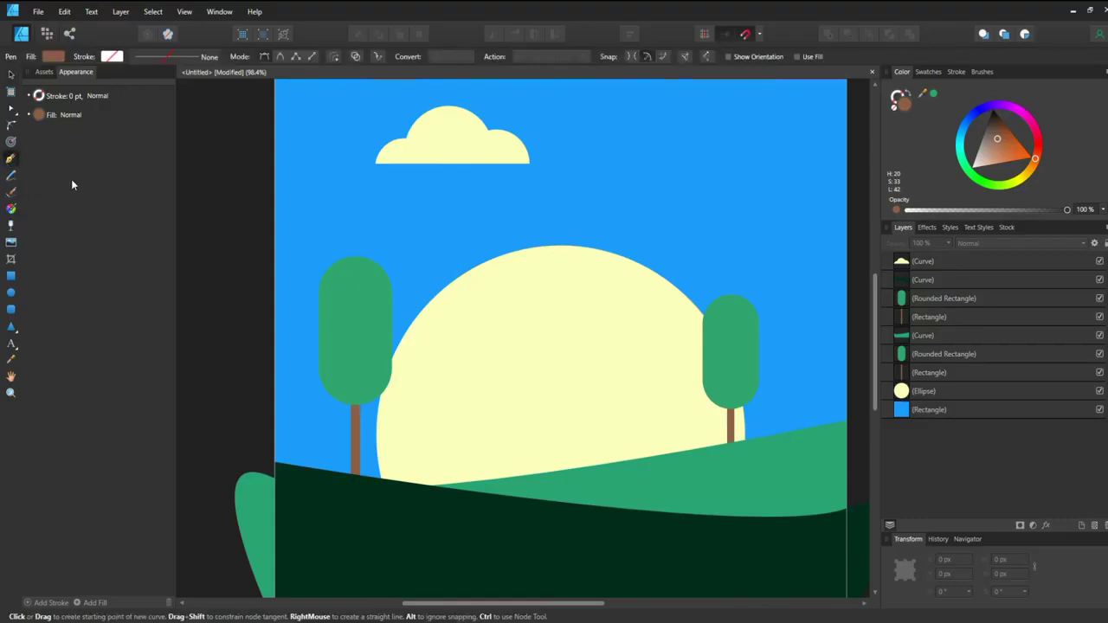
{"action": "left_click", "coordinate": [530, 222]}
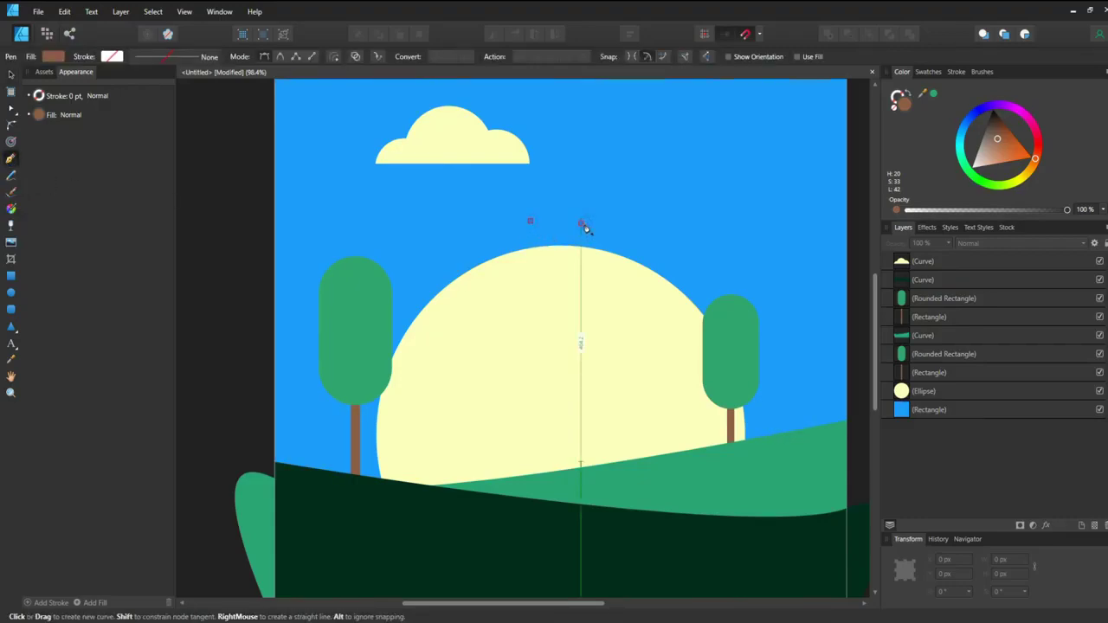
{"action": "left_click", "coordinate": [581, 224]}
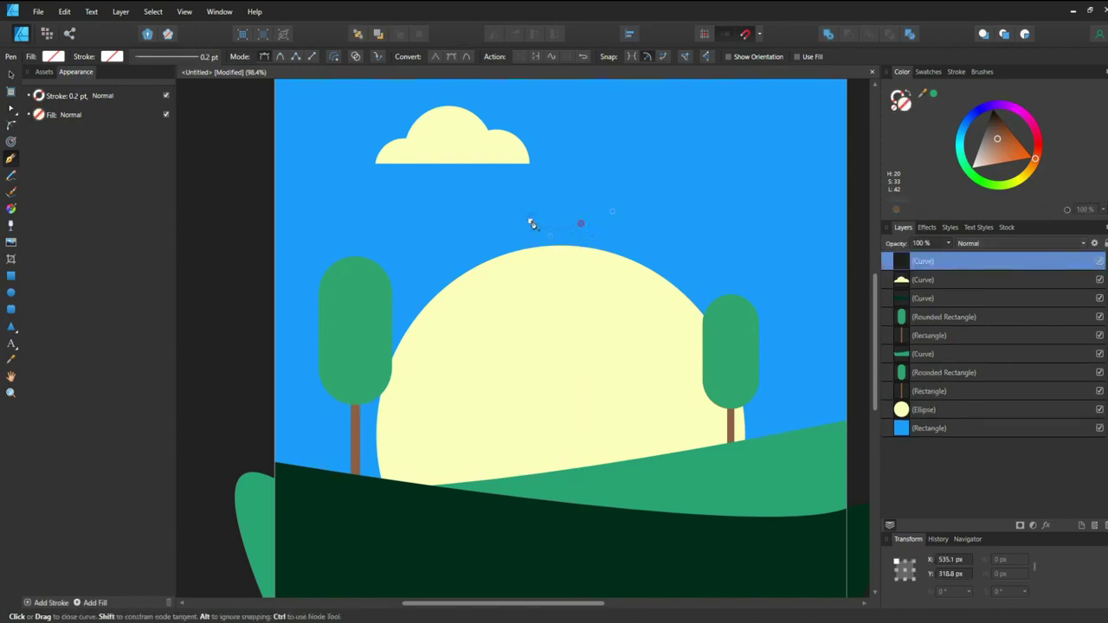
{"action": "left_click", "coordinate": [532, 224]}
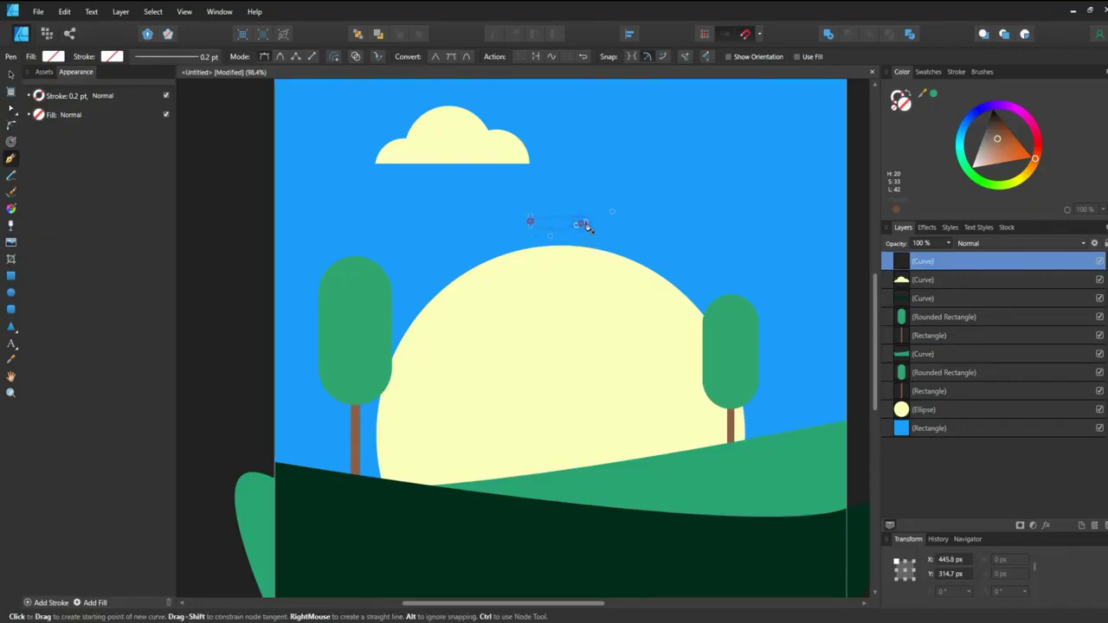
{"action": "left_click_drag", "start_coordinate": [585, 226], "coordinate": [582, 222]}
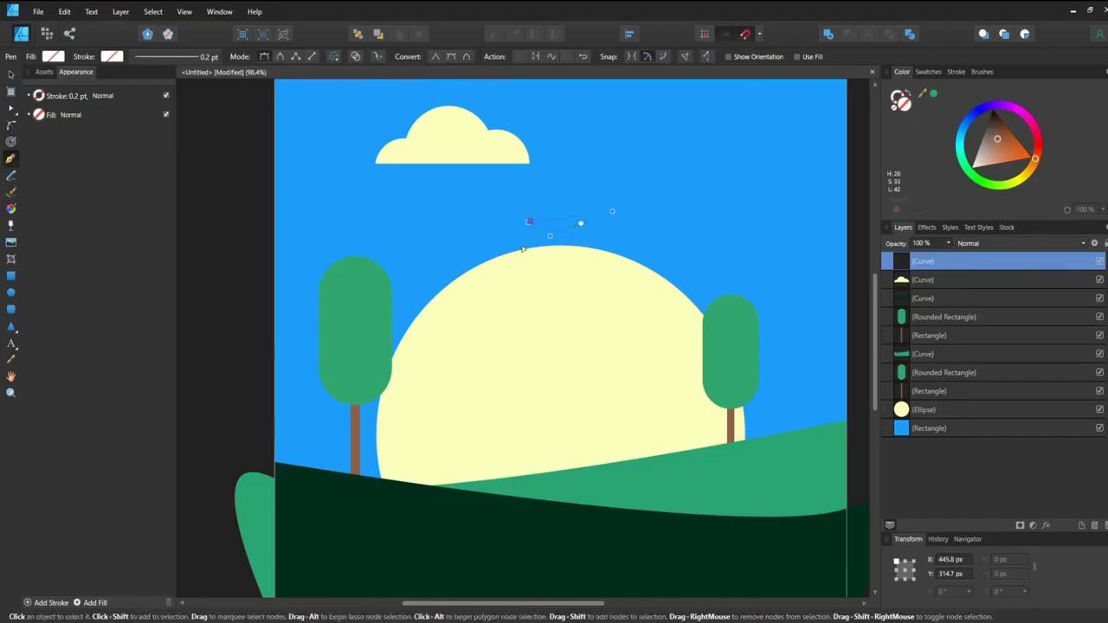
- Adjust the small curve's nodes and handles into a shallow bowl shape with a rounded underside, about 107 × 30 px
{"action": "key", "text": "a"}
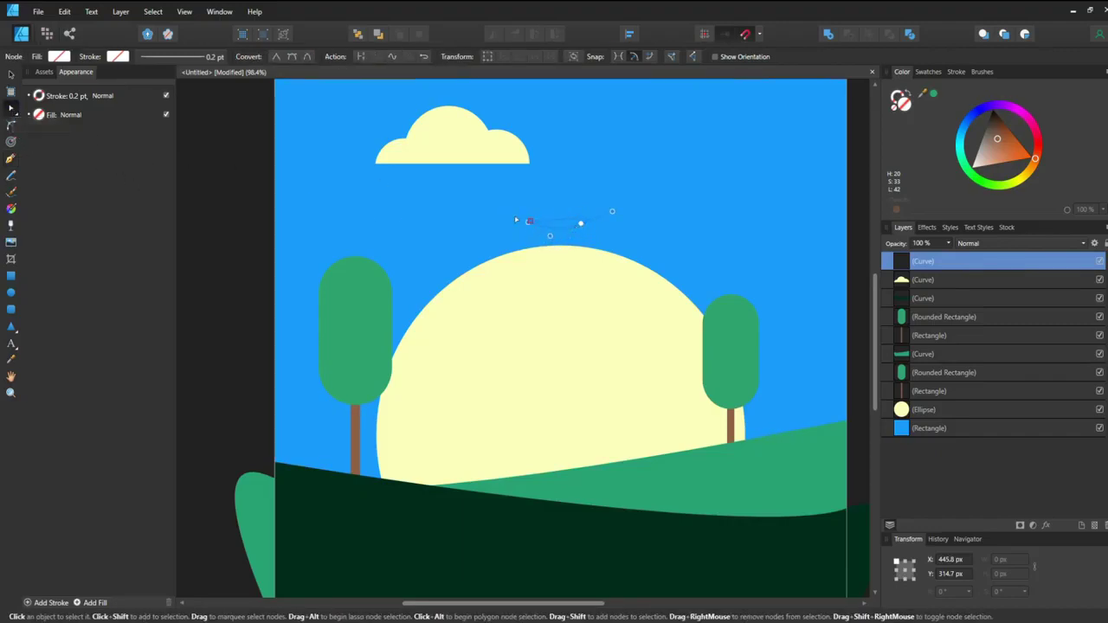
{"action": "left_click_drag", "start_coordinate": [530, 221], "coordinate": [584, 224]}
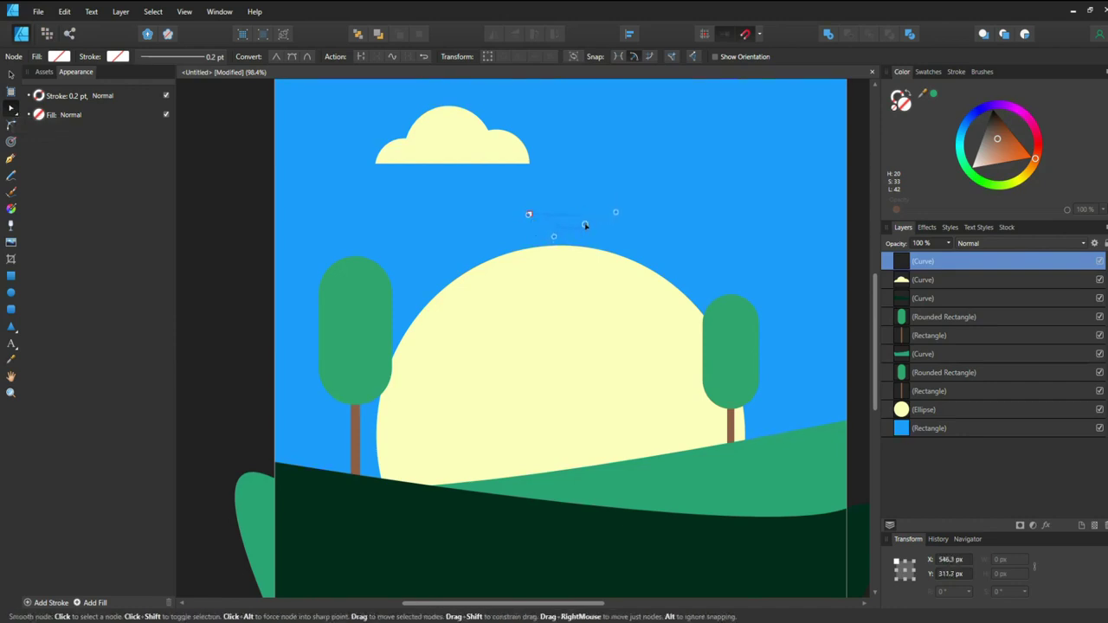
{"action": "left_click", "coordinate": [530, 213]}
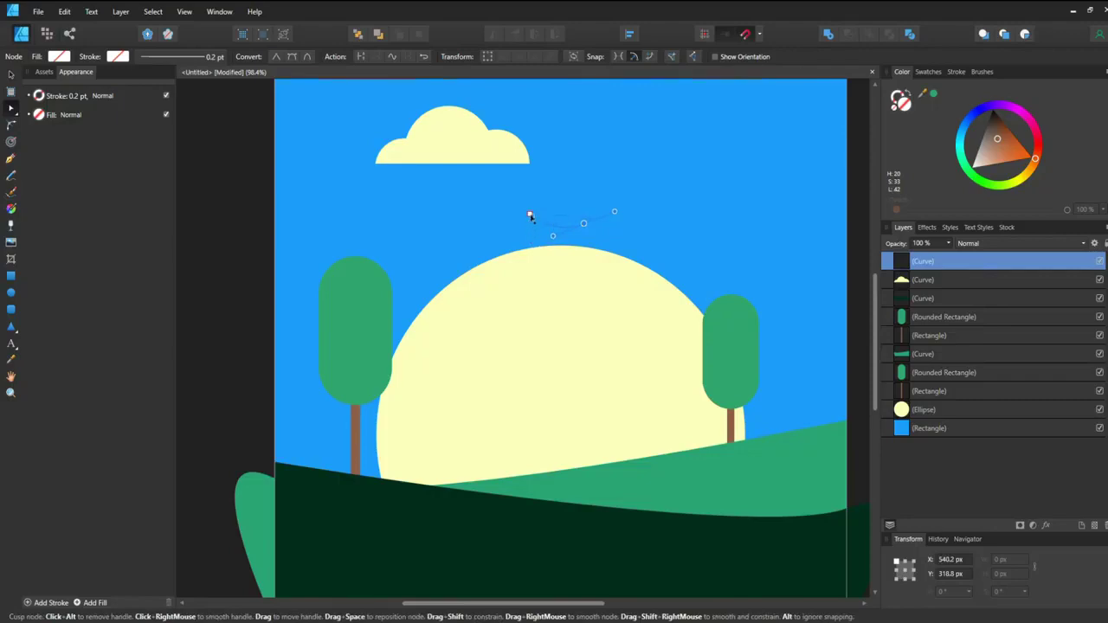
{"action": "left_click_drag", "start_coordinate": [532, 217], "coordinate": [544, 216]}
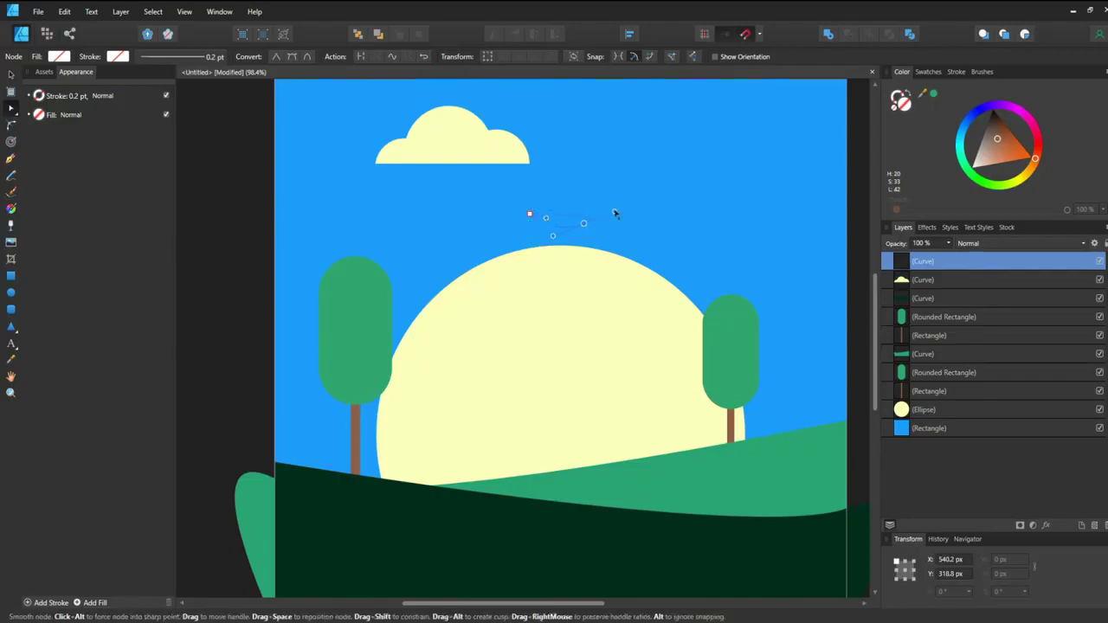
{"action": "left_click_drag", "start_coordinate": [614, 212], "coordinate": [612, 205]}
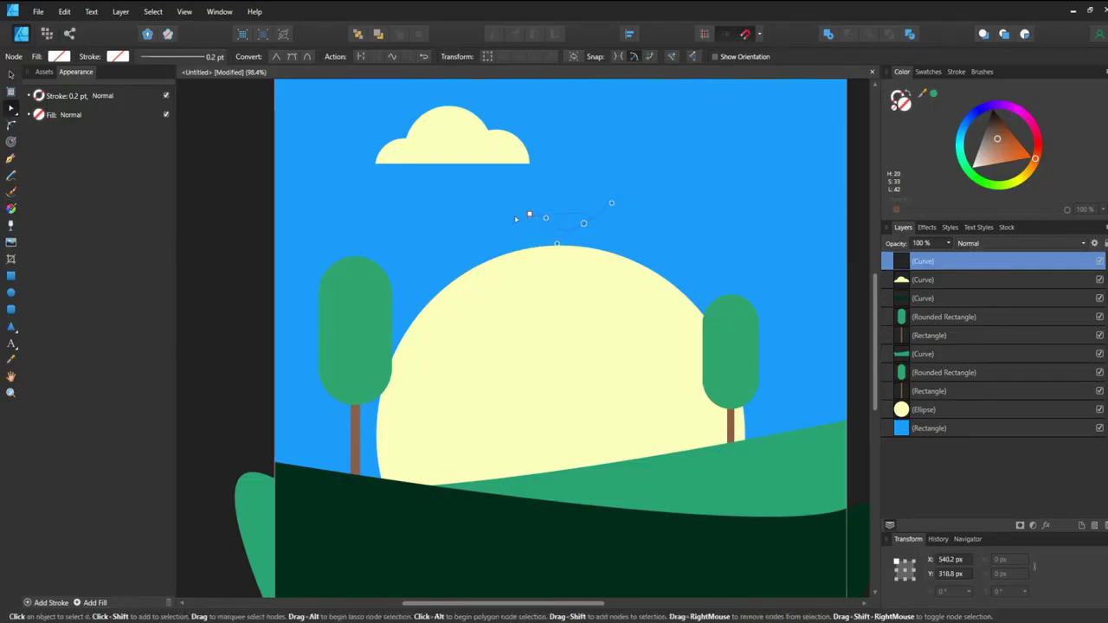
{"action": "left_click", "coordinate": [620, 228]}
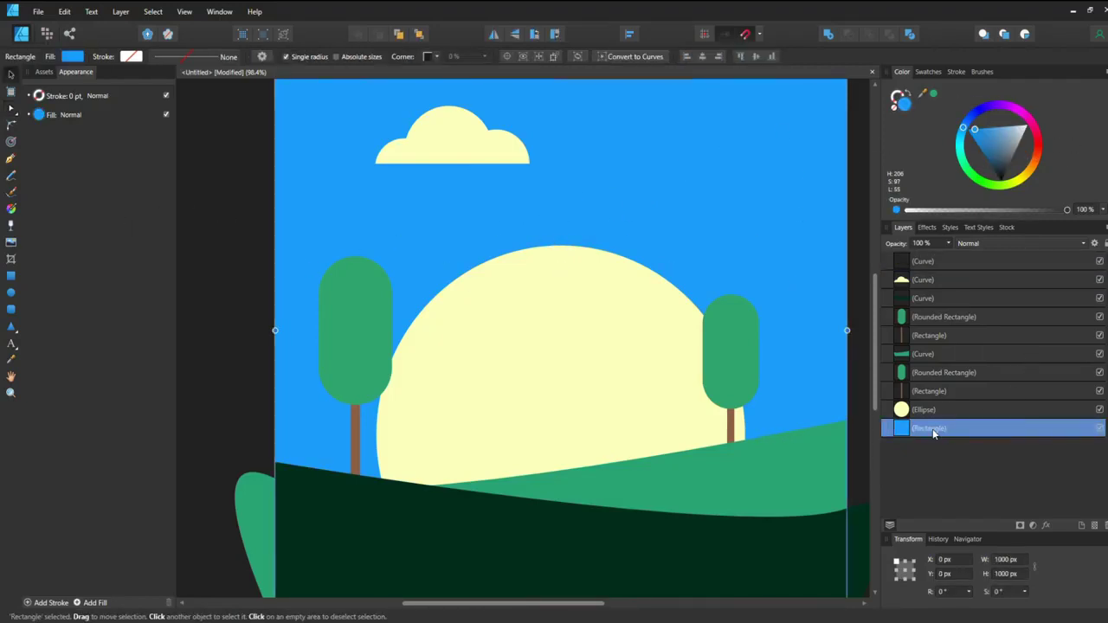
- Fill the small curved shape above the sun with the previously sampled green, about H 151, S 53, L 43
{"action": "left_click", "coordinate": [944, 265]}
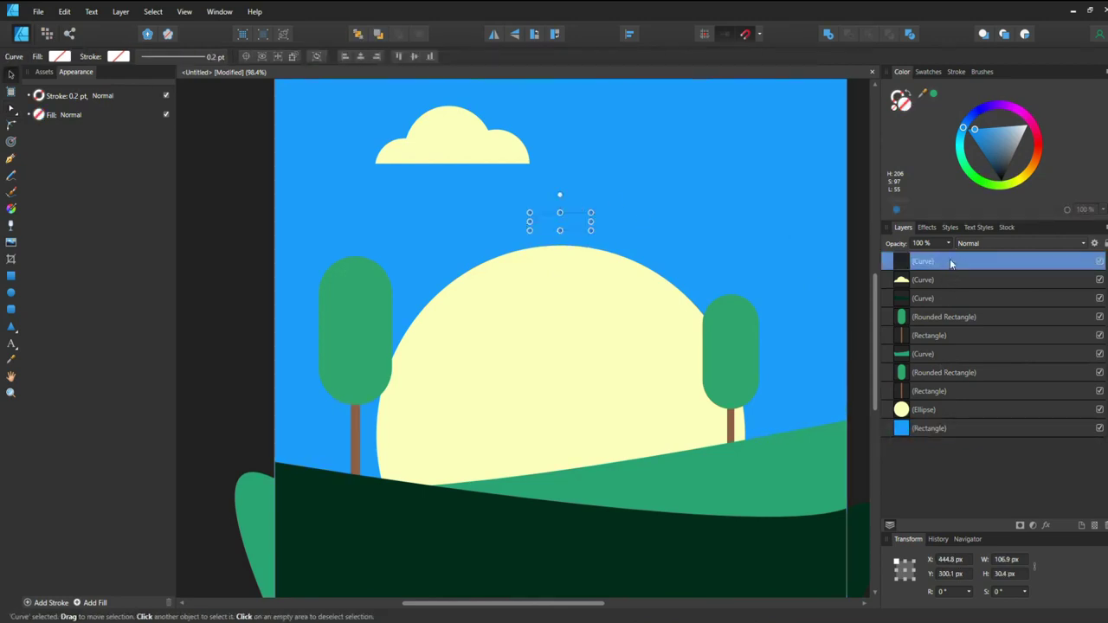
{"action": "left_click", "coordinate": [935, 94]}
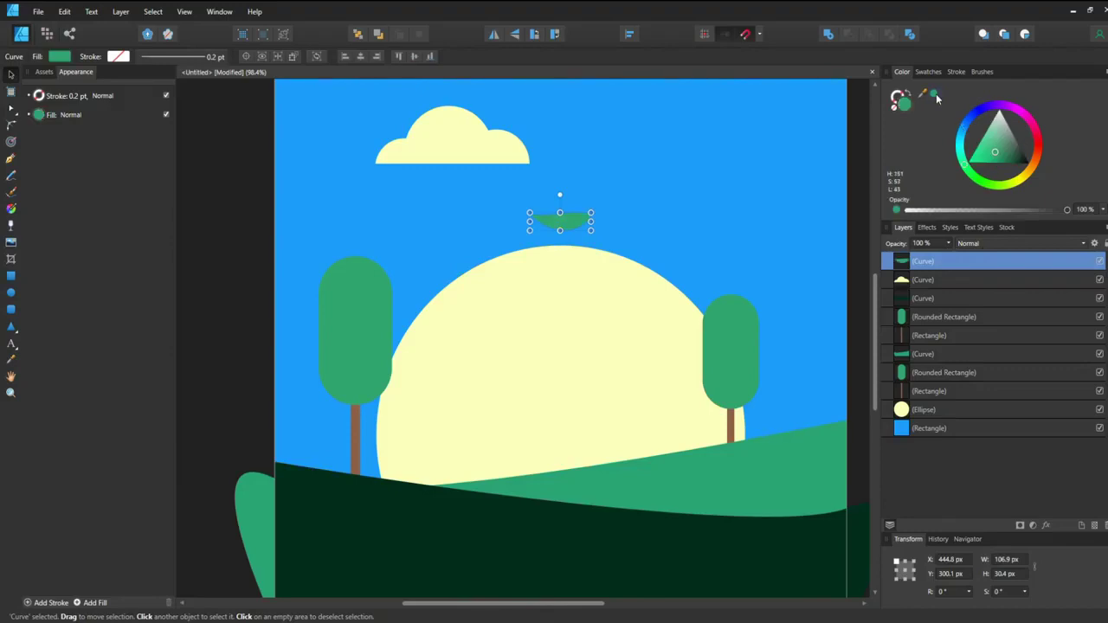
{"action": "left_click", "coordinate": [212, 239]}
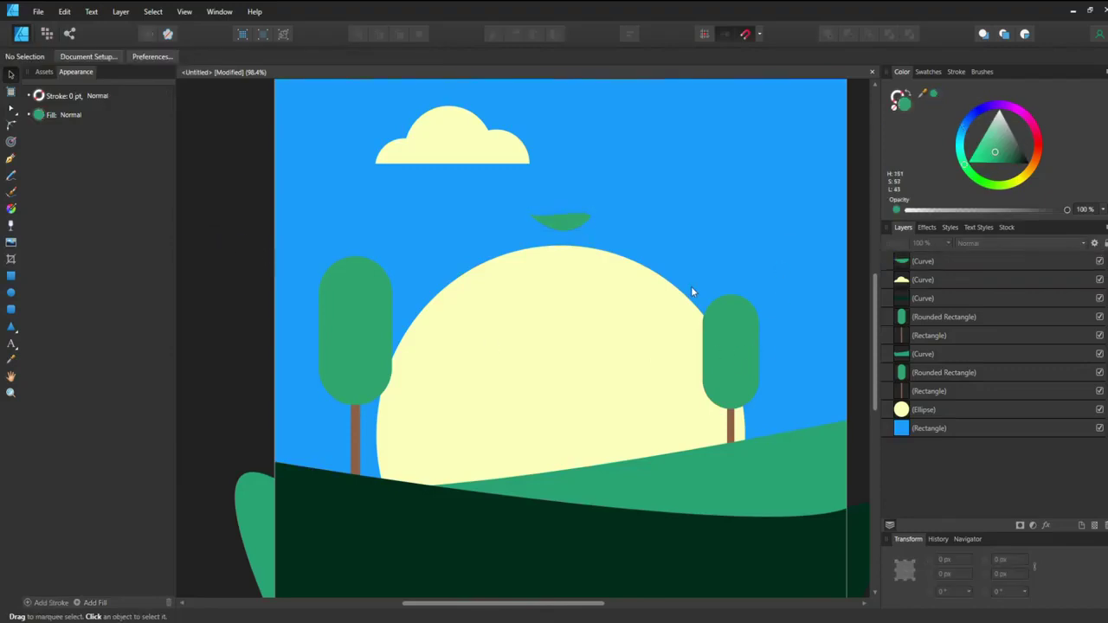
- Fill both tree crowns and the small curved shape with the dark green sampled from the front hill, R 0, G 47, B 28
{"action": "scroll", "coordinate": [691, 285], "scroll_direction": "down", "scroll_amount": 2}
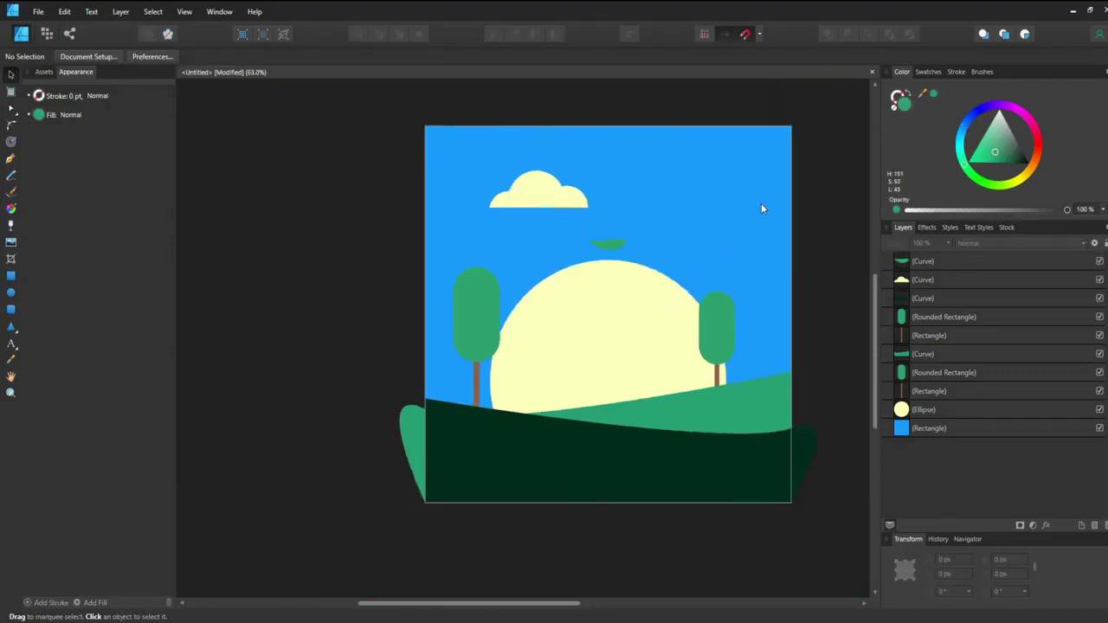
{"action": "left_click", "coordinate": [719, 325]}
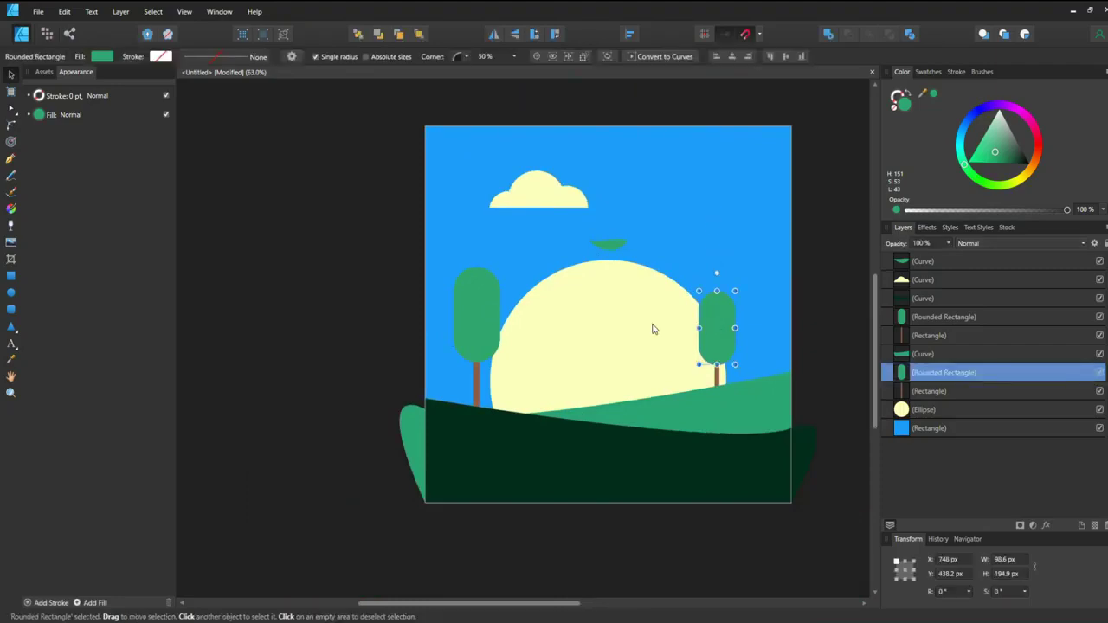
{"action": "left_click", "coordinate": [469, 313]}
{"action": "left_click", "coordinate": [715, 322]}
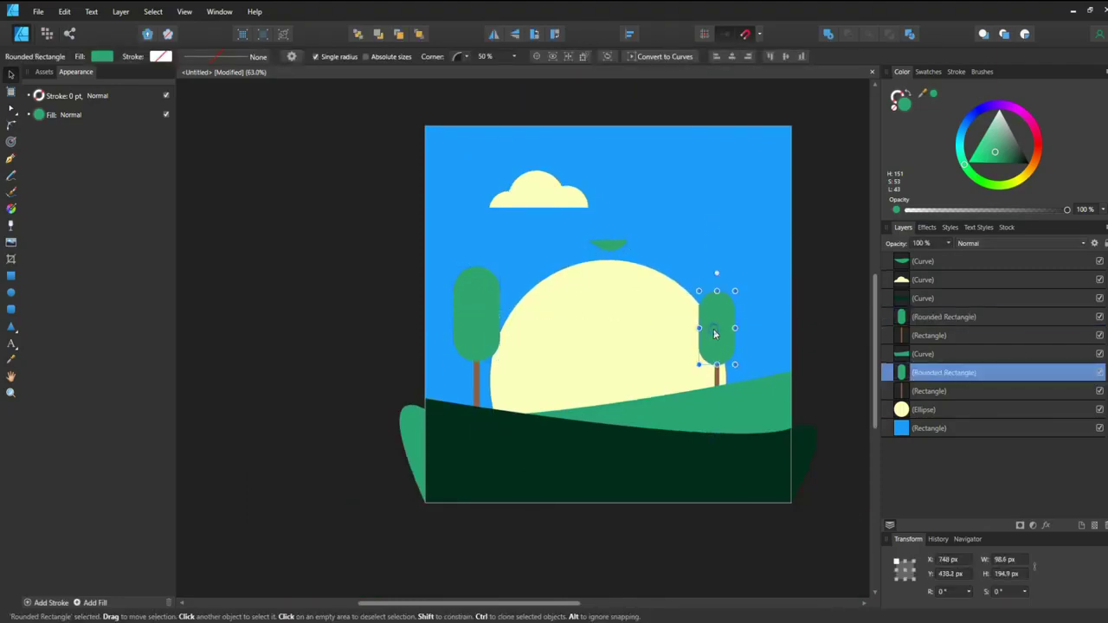
{"action": "left_click", "coordinate": [609, 247], "text": "shift"}
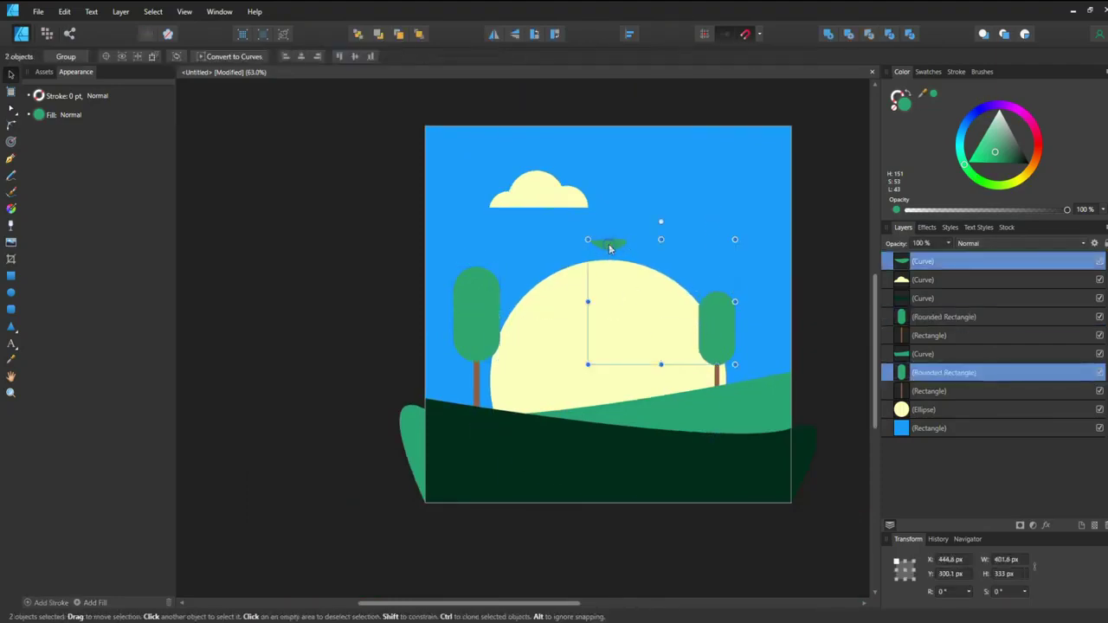
{"action": "left_click", "coordinate": [481, 298], "text": "shift"}
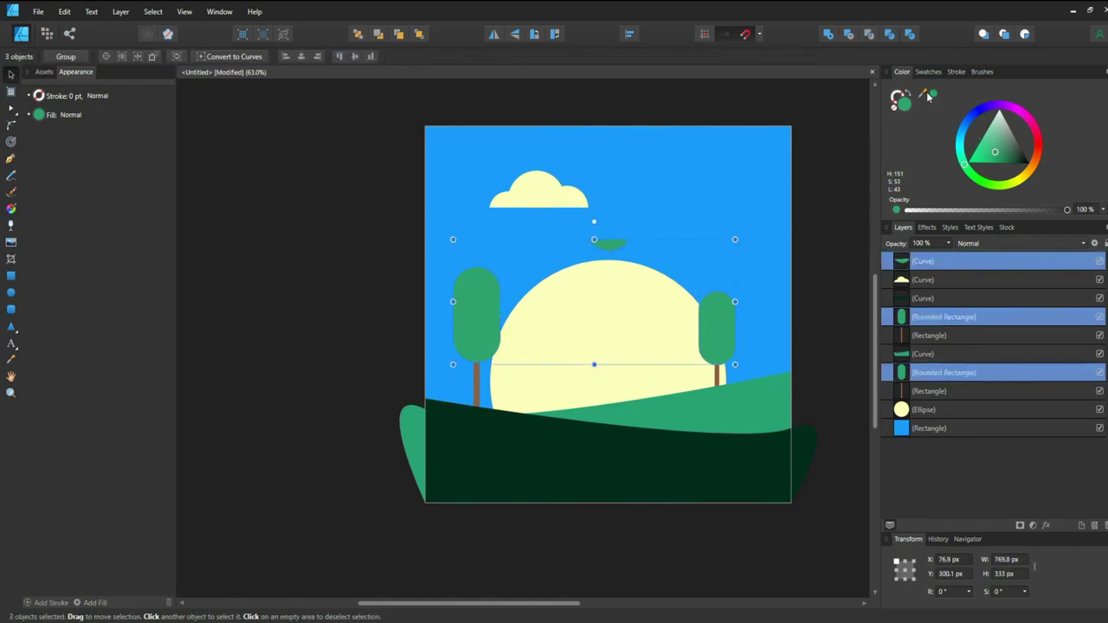
{"action": "left_click_drag", "start_coordinate": [923, 93], "coordinate": [635, 459]}
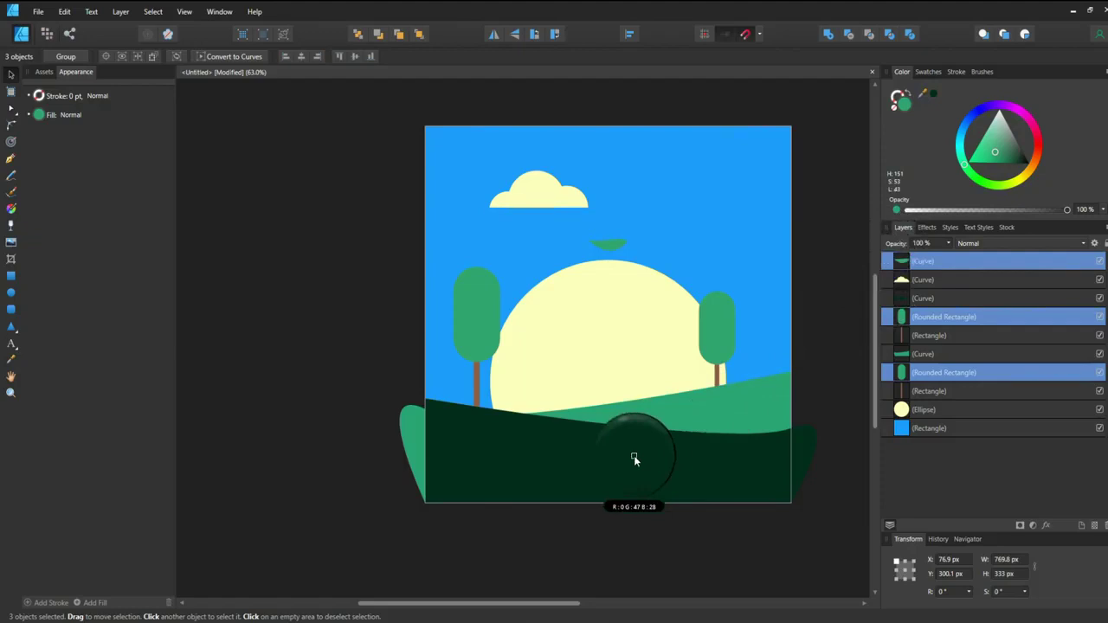
{"action": "left_click_drag", "start_coordinate": [634, 457], "coordinate": [634, 456]}
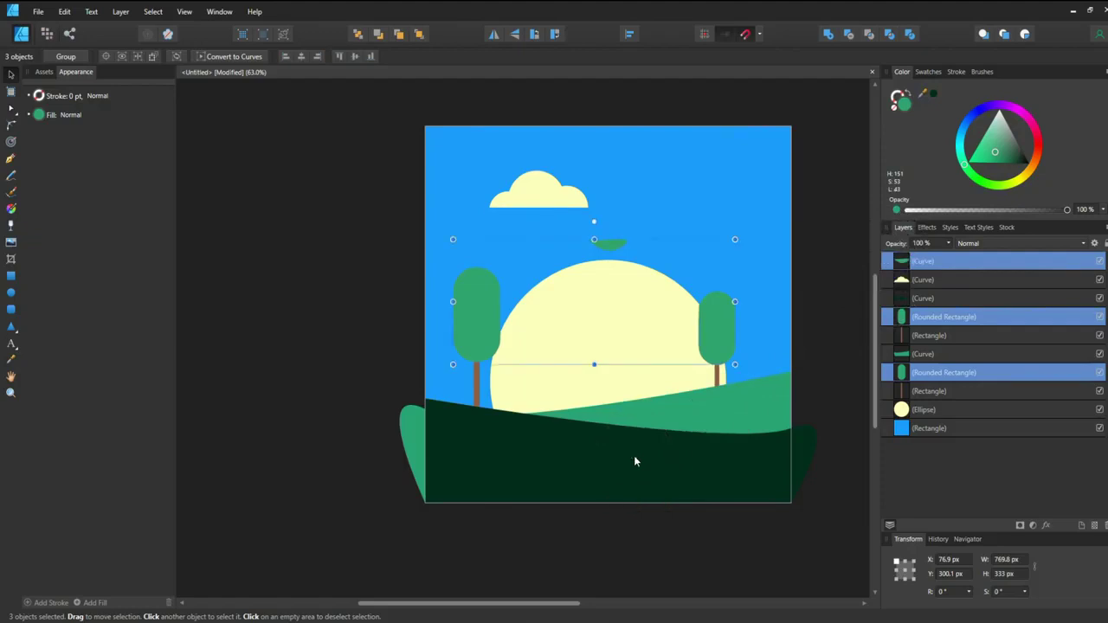
{"action": "left_click", "coordinate": [935, 95]}
- Lighten the fill of both crowns and the small curved shape to about H 158, S 80, L 28
{"action": "mouse_move", "coordinate": [1018, 167]}
{"action": "left_mouse_down"}
{"action": "mouse_move", "coordinate": [1009, 152]}
{"action": "mouse_move", "coordinate": [999, 165]}
{"action": "left_mouse_up"}
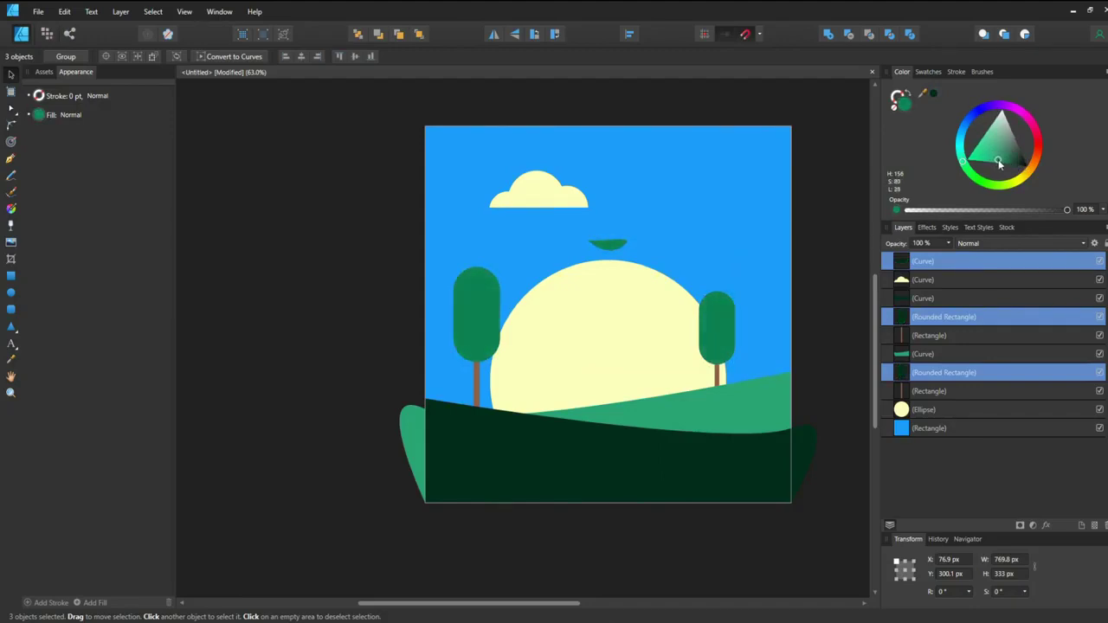
{"action": "left_click_drag", "start_coordinate": [998, 159], "coordinate": [999, 160]}
{"action": "left_click", "coordinate": [822, 163]}
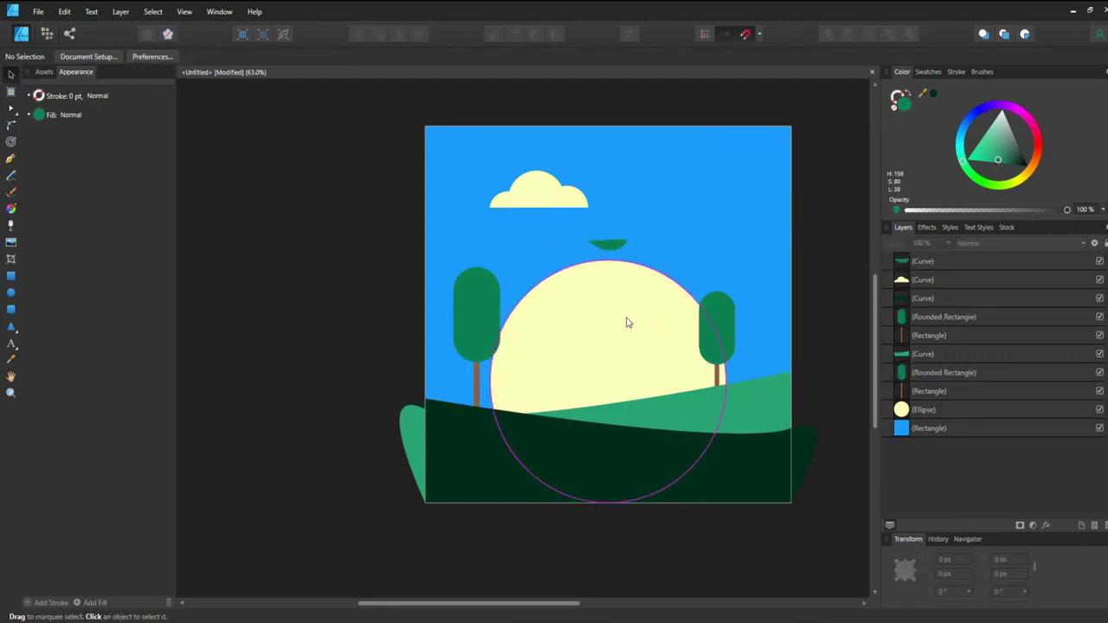
- Open the export options for the landscape illustration
{"action": "left_click_drag", "start_coordinate": [816, 145], "coordinate": [748, 161]}
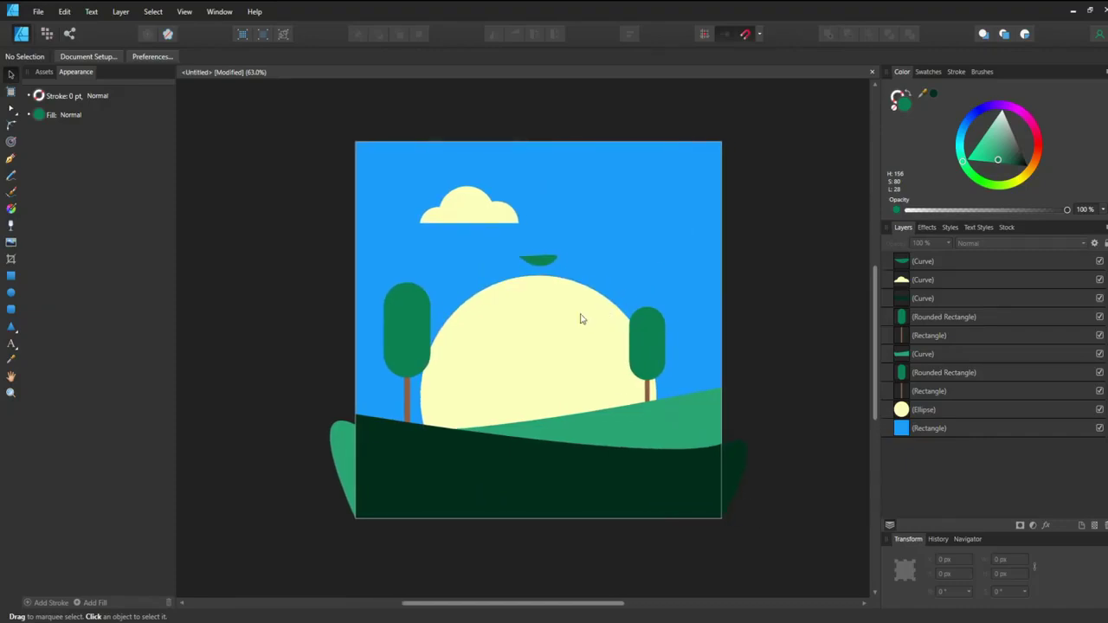
{"action": "left_click", "coordinate": [41, 12]}
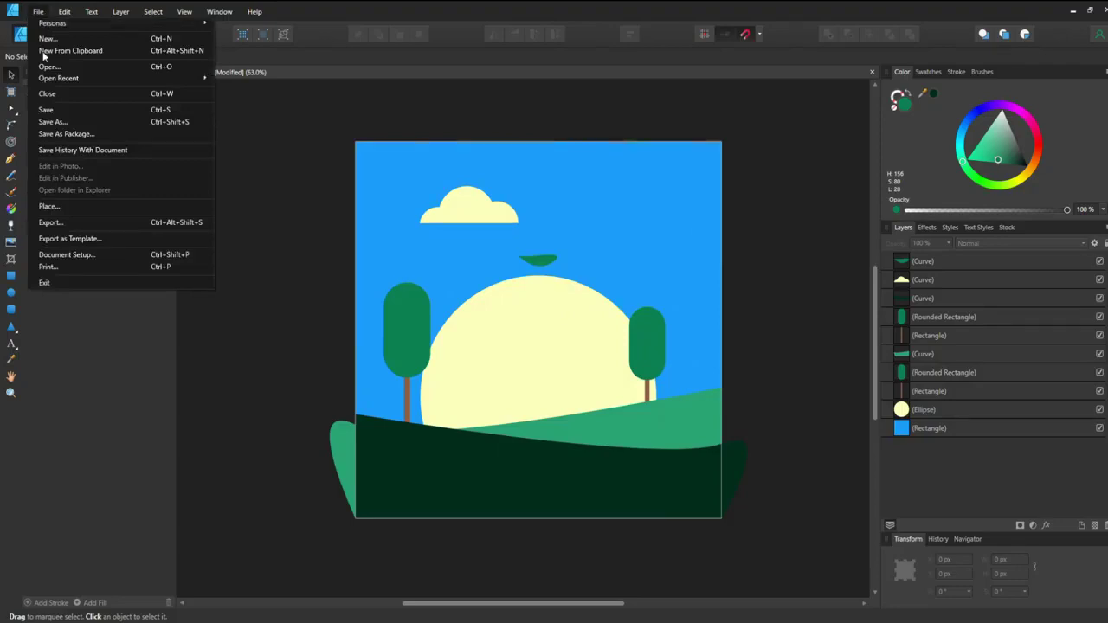
{"action": "left_click", "coordinate": [68, 223]}
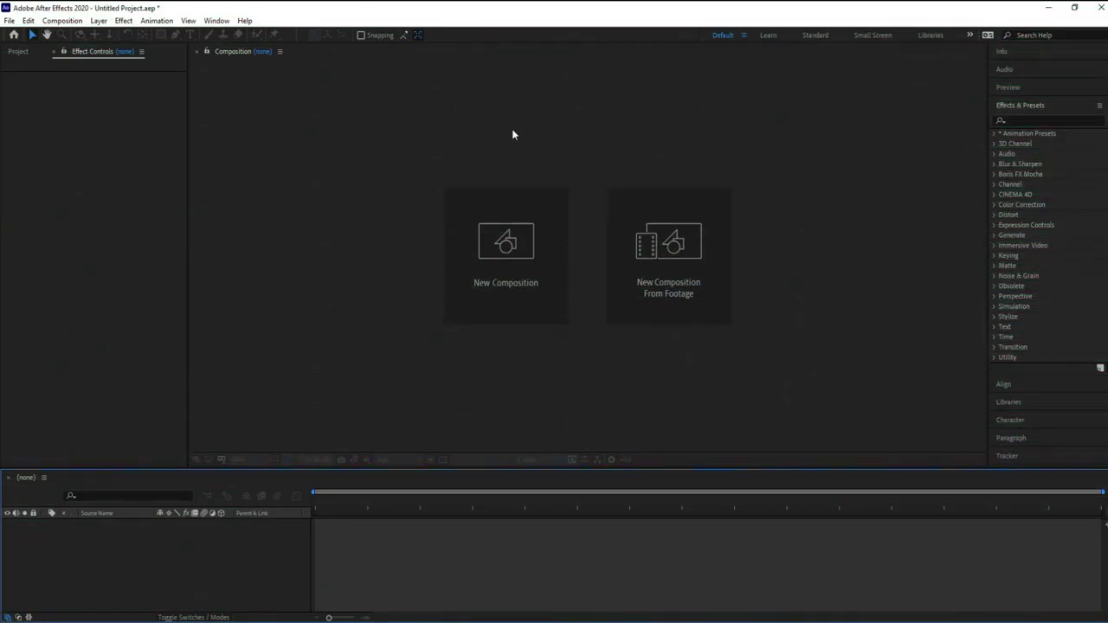
- In After Effects, create a 1000 × 1000 px composition named Main Comp with a 10-second duration at 29.97 frames per second
{"action": "left_click", "coordinate": [514, 253]}
{"action": "left_click", "coordinate": [177, 96]}
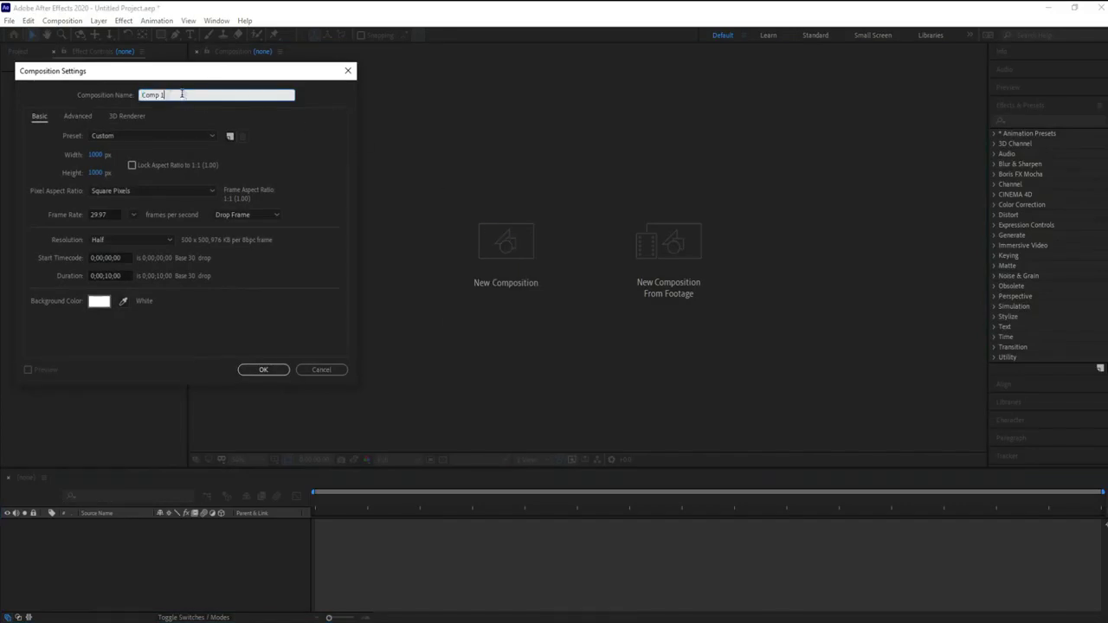
{"action": "left_click_drag", "start_coordinate": [188, 95], "coordinate": [136, 97]}
{"action": "type", "text": "Main Comp"}
{"action": "left_click", "coordinate": [310, 139]}
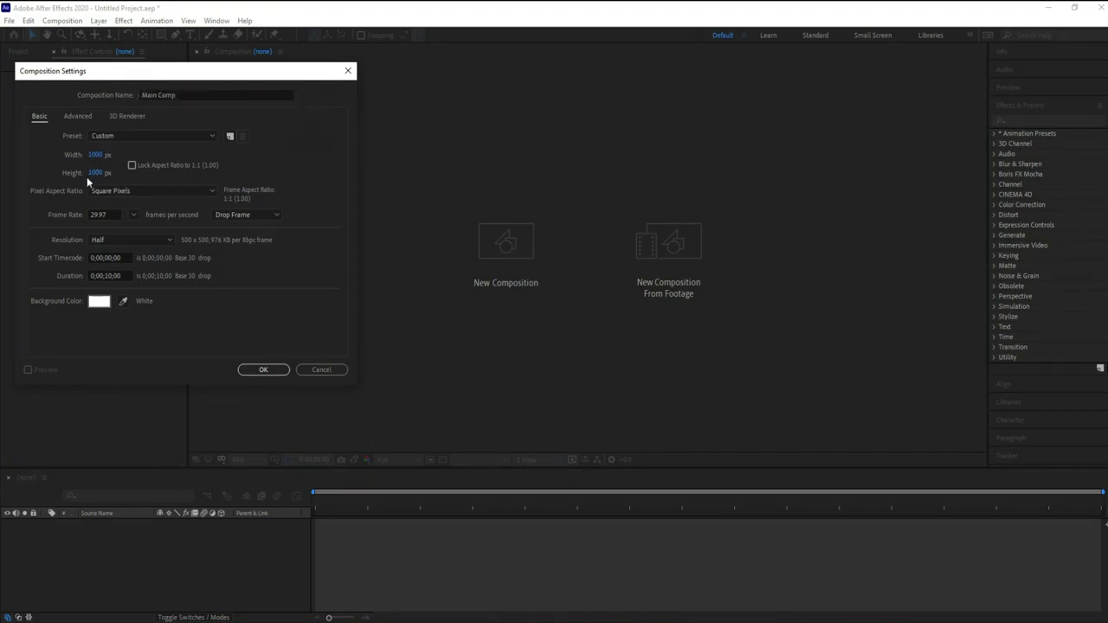
{"action": "left_click", "coordinate": [95, 174]}
{"action": "left_click", "coordinate": [264, 371]}
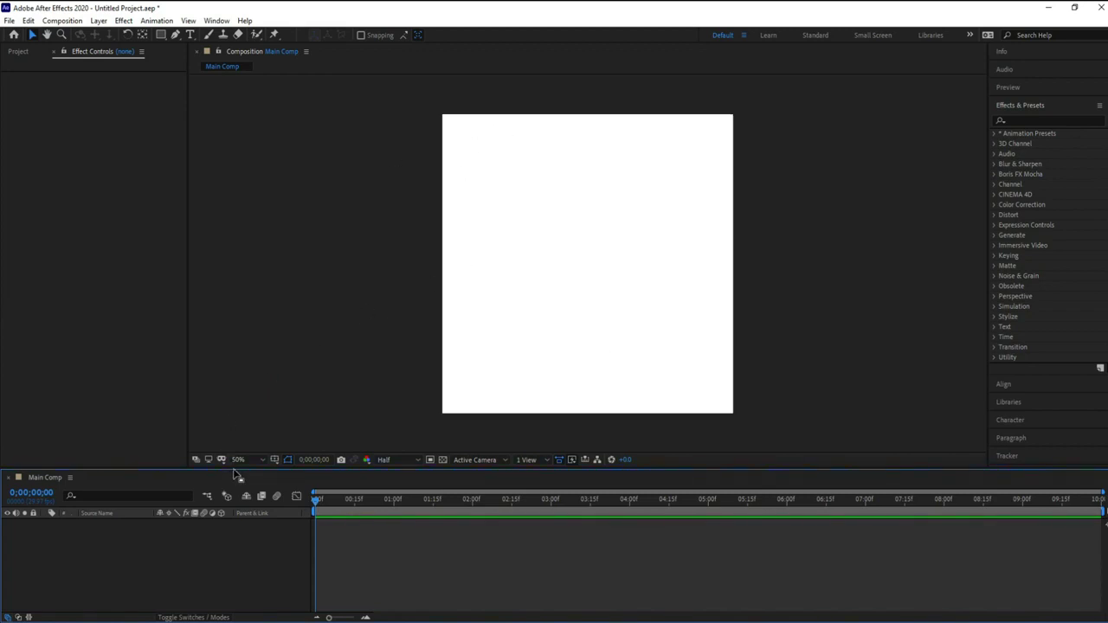
- Make the timeline area slightly taller and show the project's list of items
{"action": "left_click_drag", "start_coordinate": [234, 467], "coordinate": [235, 446]}
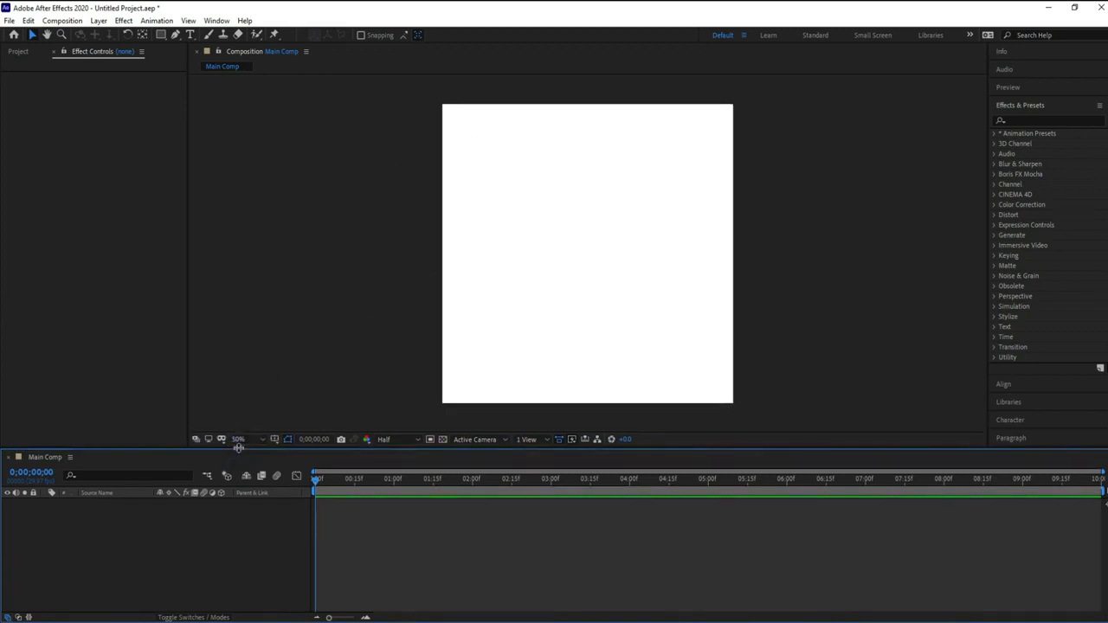
{"action": "left_click", "coordinate": [78, 184]}
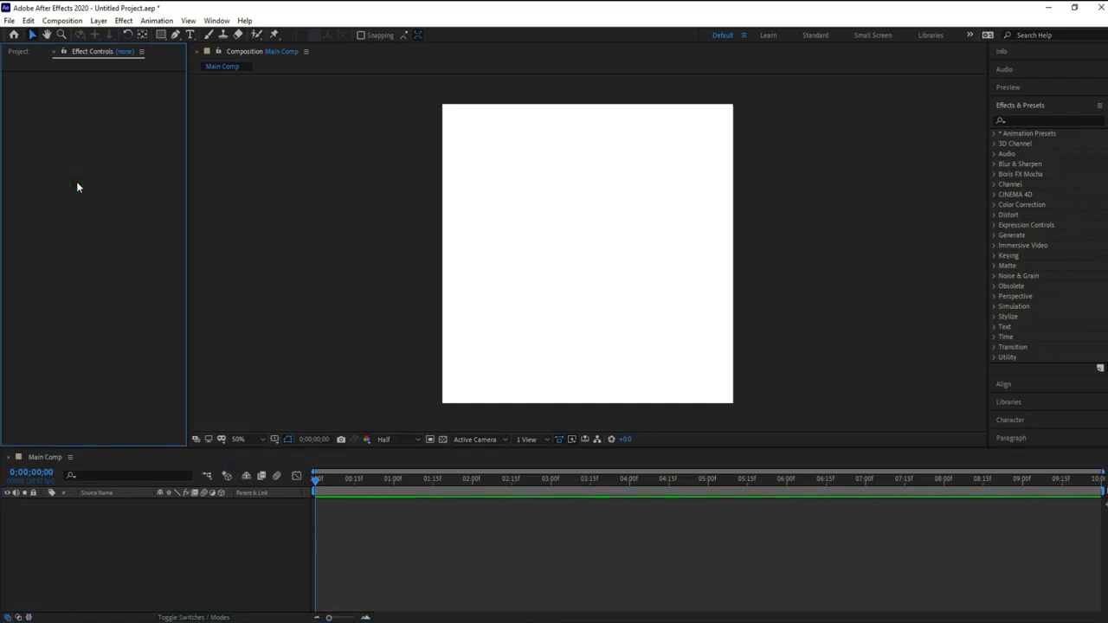
{"action": "left_click", "coordinate": [19, 52]}
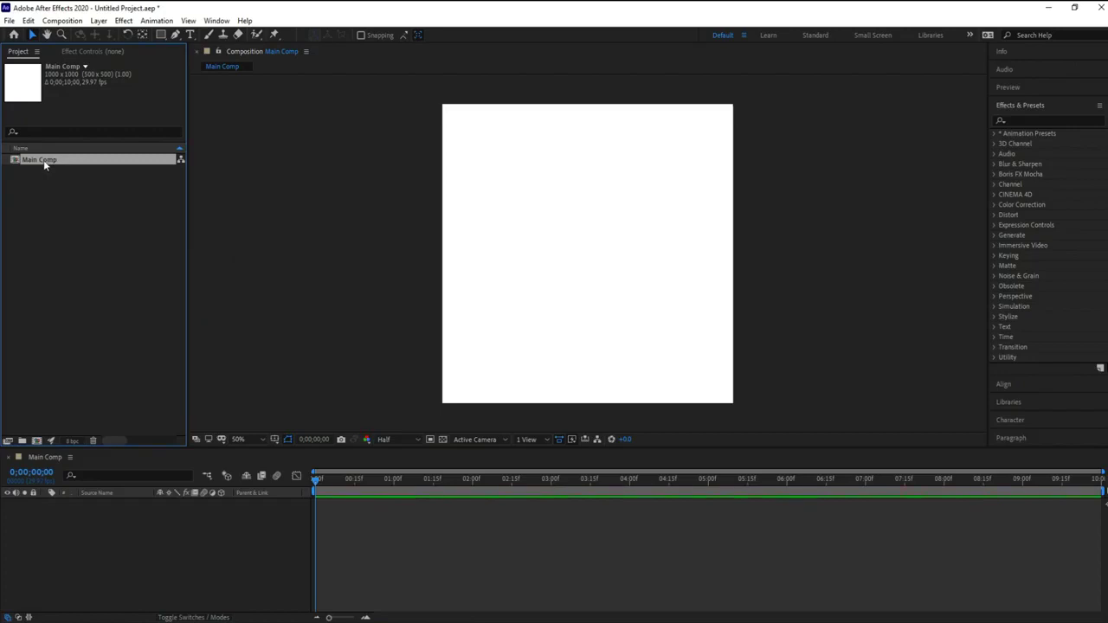
- Import Scene Final.psd as a composition, keeping its layer styles editable
{"action": "right_click", "coordinate": [51, 189]}
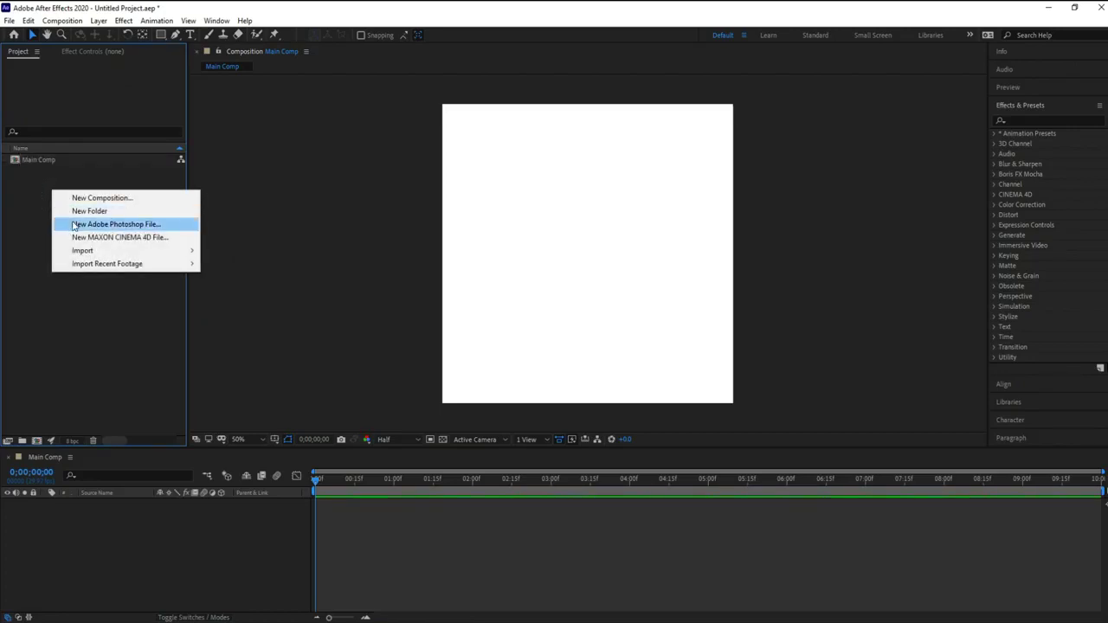
{"action": "mouse_move", "coordinate": [124, 250]}
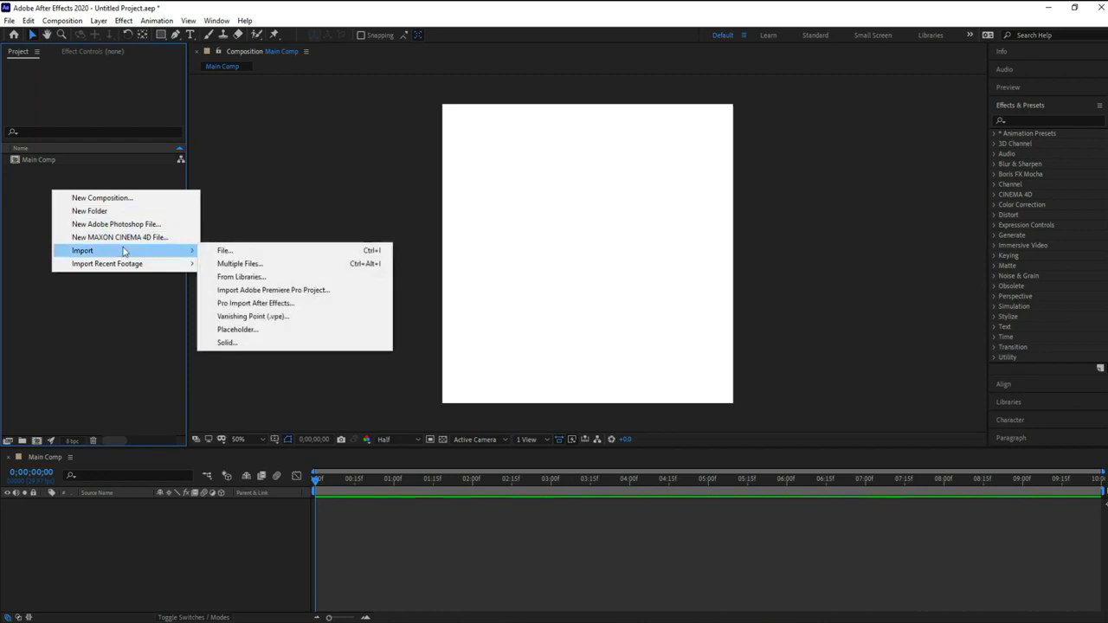
{"action": "left_click", "coordinate": [213, 252]}
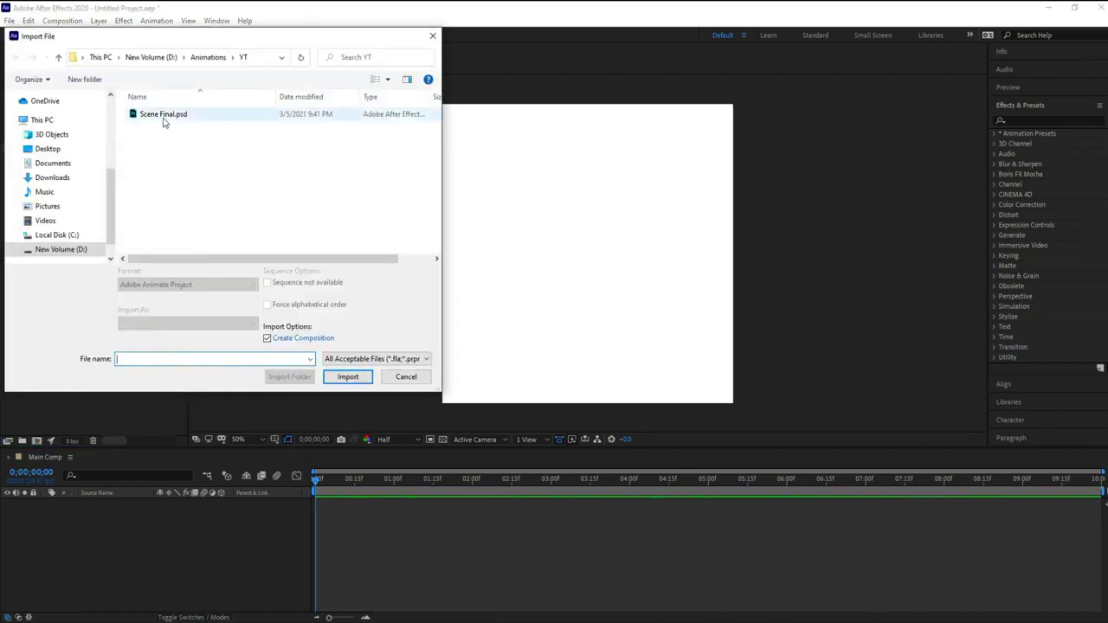
{"action": "left_click", "coordinate": [163, 115]}
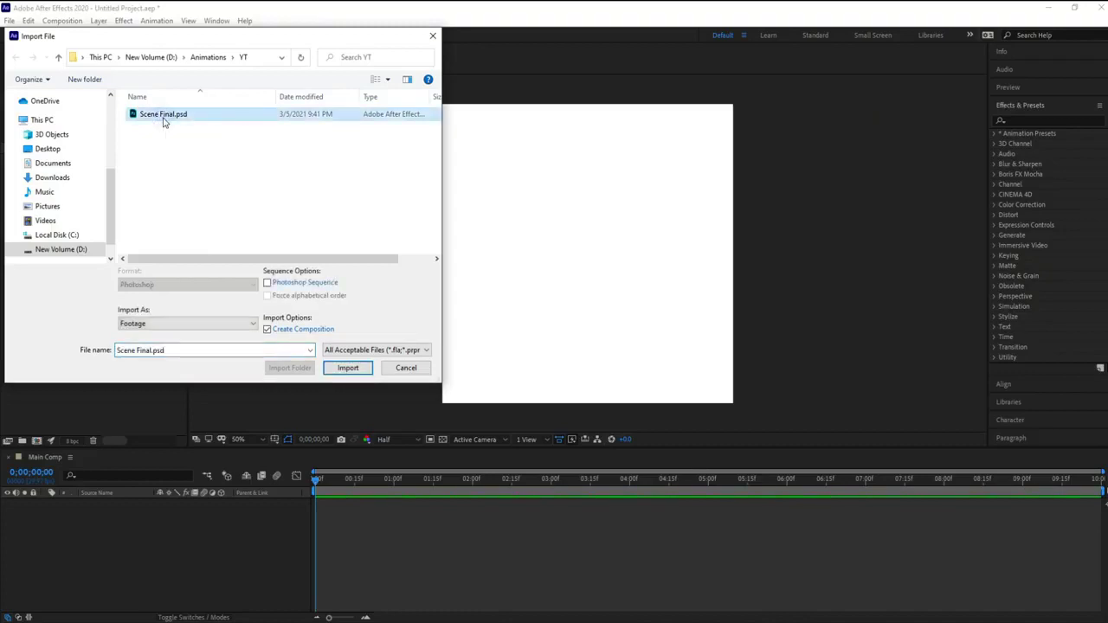
{"action": "left_click", "coordinate": [232, 326]}
{"action": "left_click", "coordinate": [230, 355]}
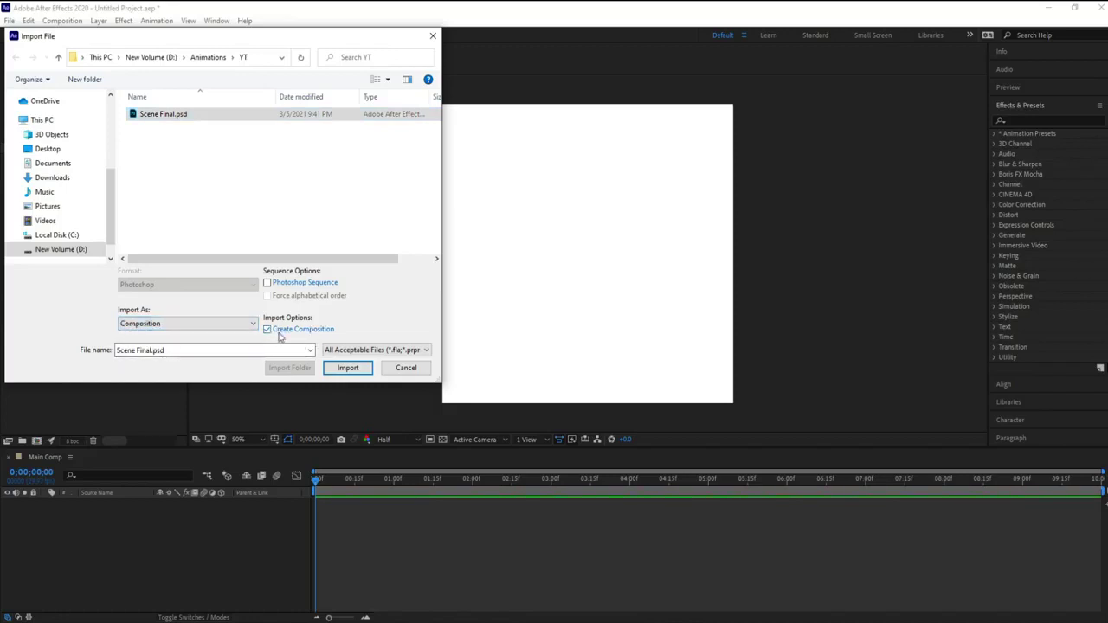
{"action": "left_click", "coordinate": [349, 368]}
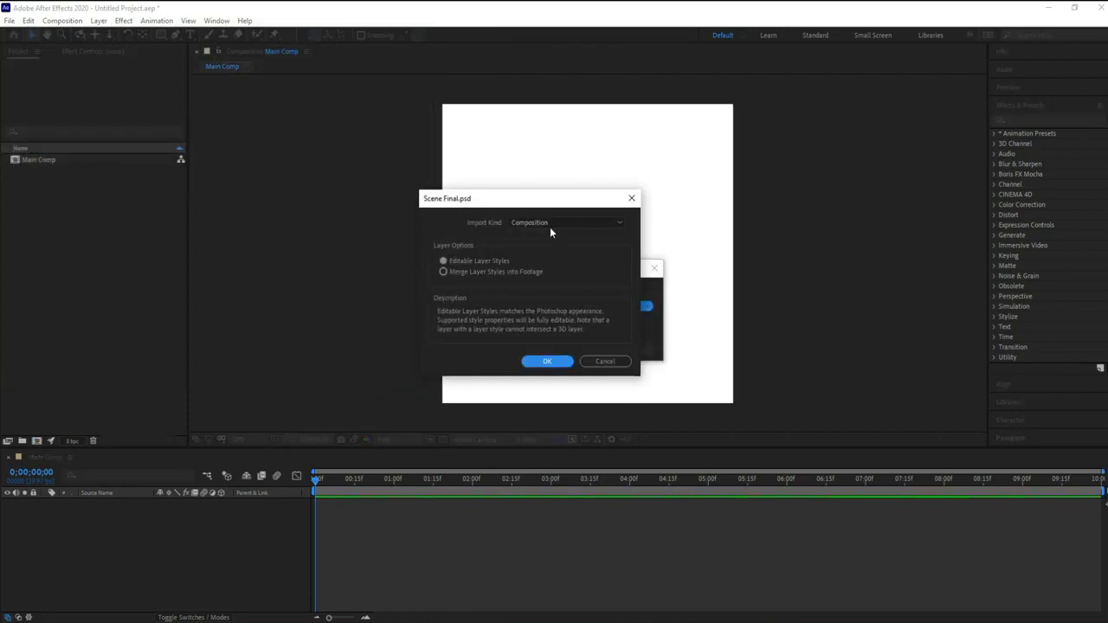
{"action": "left_click", "coordinate": [546, 362]}
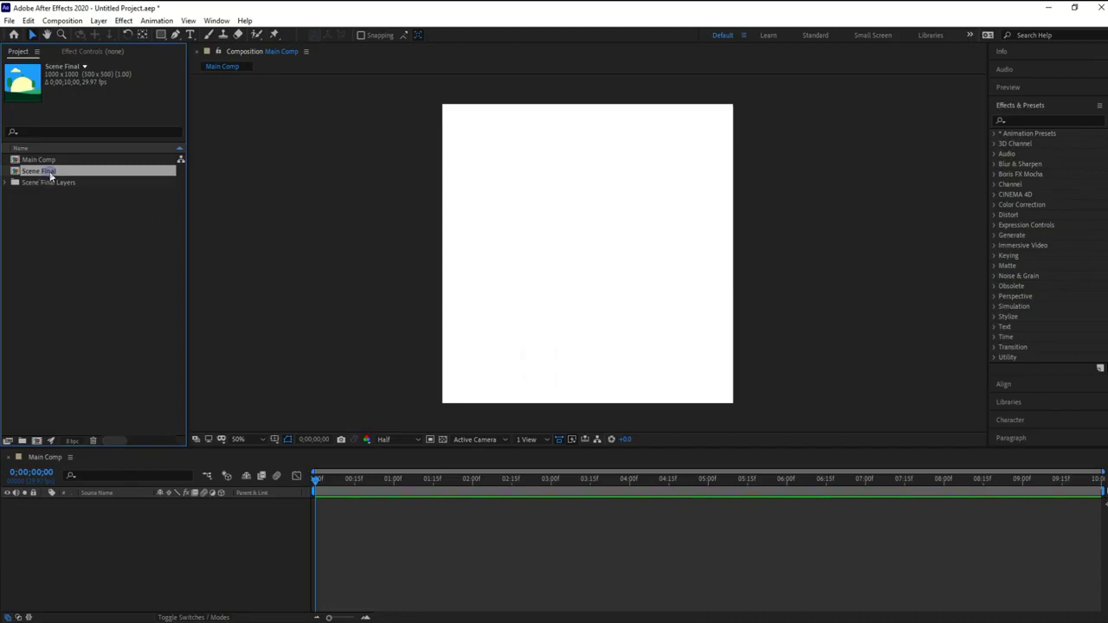
- Place the Scene Final composition into Main Comp and open it to show its individual layers
{"action": "left_click_drag", "start_coordinate": [49, 172], "coordinate": [52, 167]}
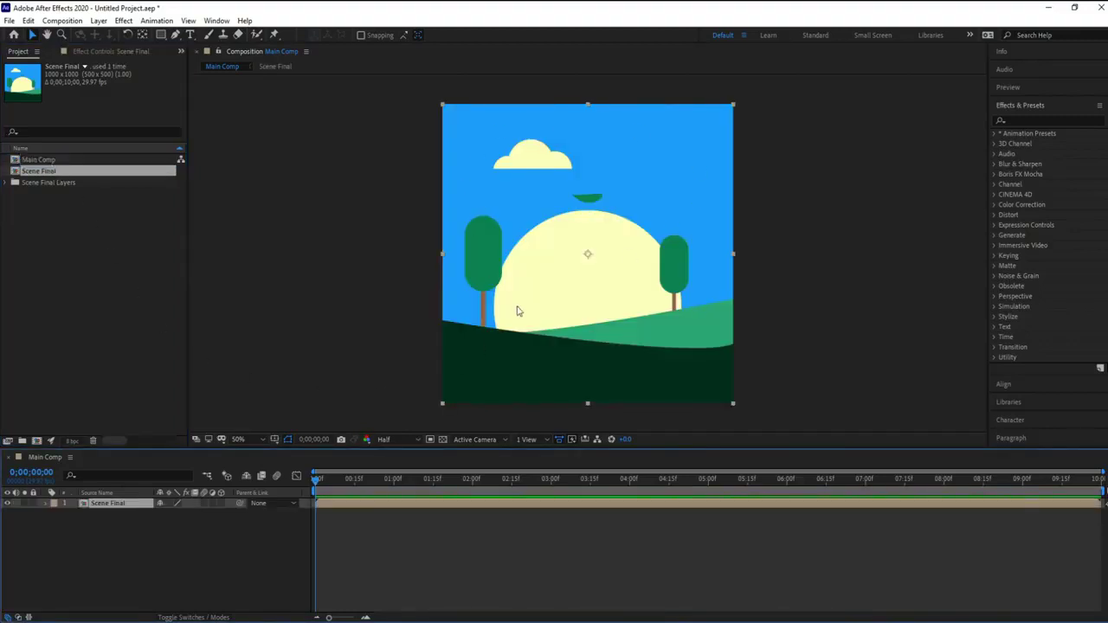
{"action": "double_click", "coordinate": [102, 505]}
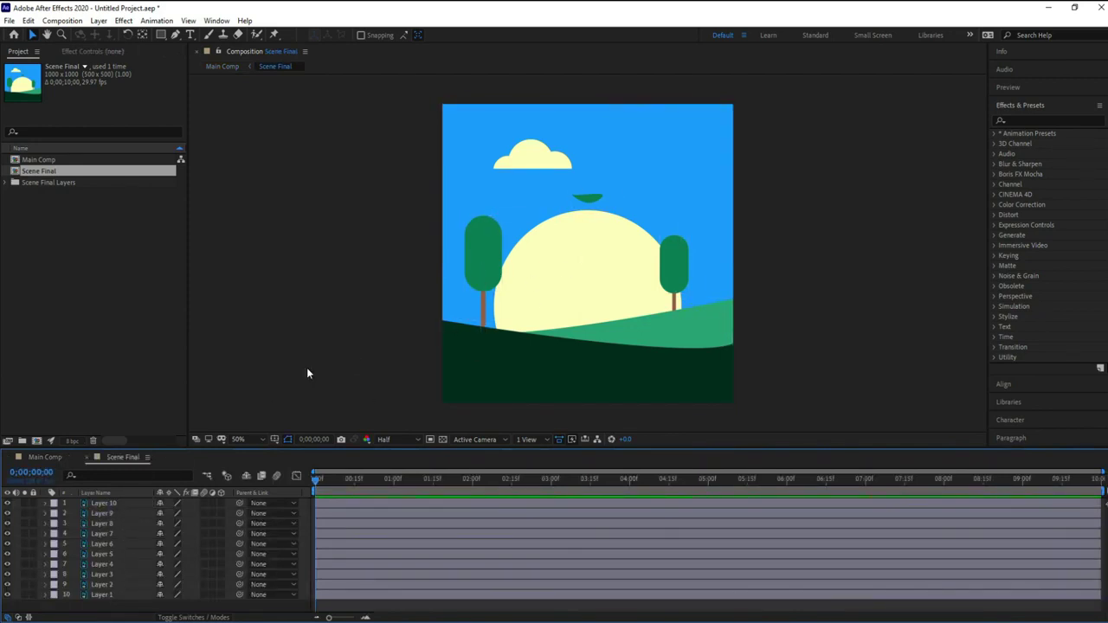
- Rename Layer 10, the small curved green shape above the sun, as Leaf
{"action": "left_click", "coordinate": [104, 506]}
{"action": "right_click", "coordinate": [105, 506]}
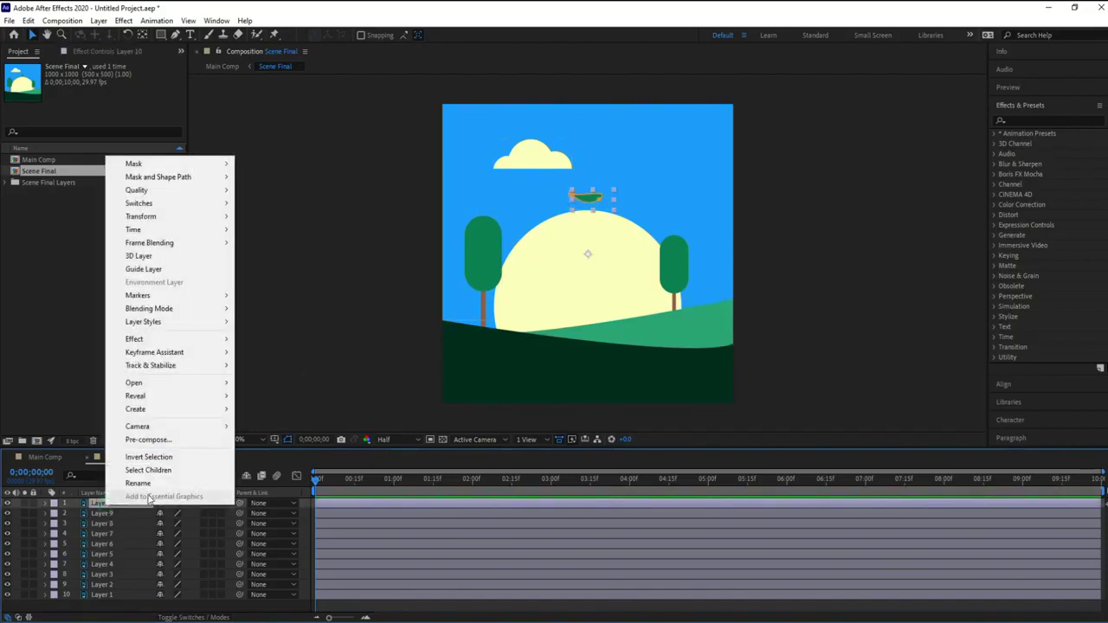
{"action": "left_click", "coordinate": [139, 484]}
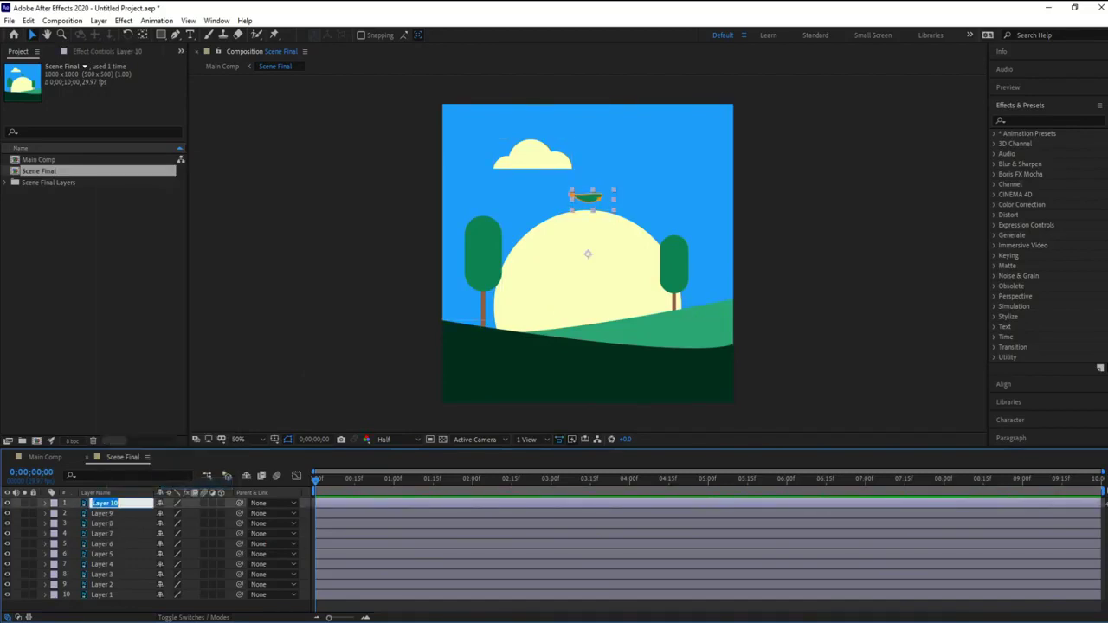
{"action": "type", "text": "Leaf"}
{"action": "key", "text": "Return"}
- Rename Layer 9, which holds the cloud, as Cloud
{"action": "left_click", "coordinate": [113, 516]}
{"action": "right_click", "coordinate": [113, 516]}
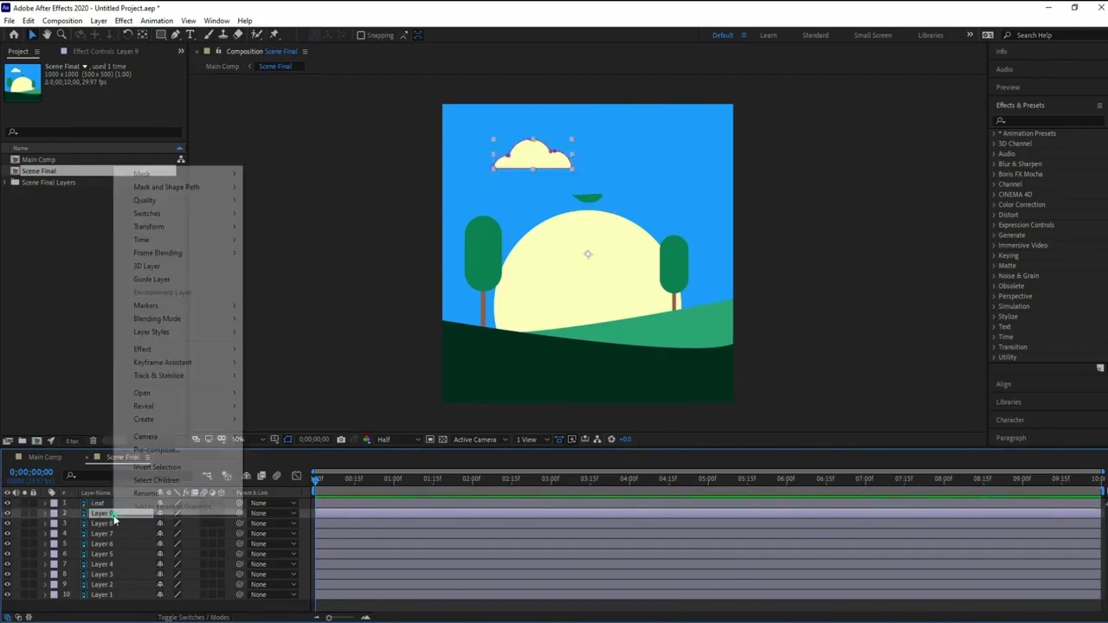
{"action": "left_click", "coordinate": [149, 496]}
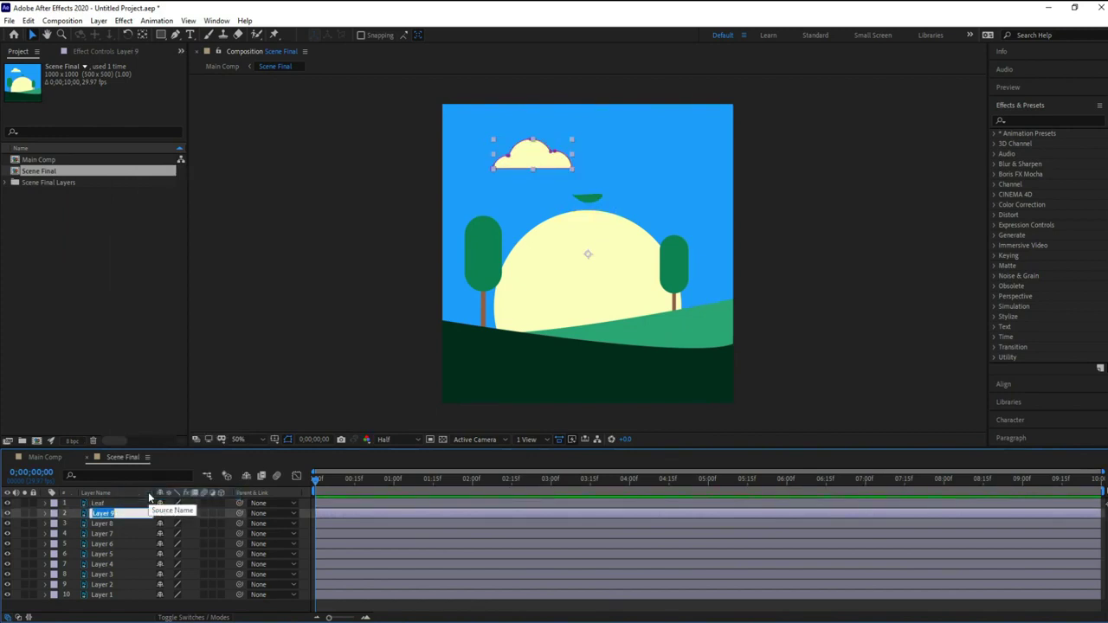
{"action": "type", "text": "Cloud"}
{"action": "key", "text": "Return"}
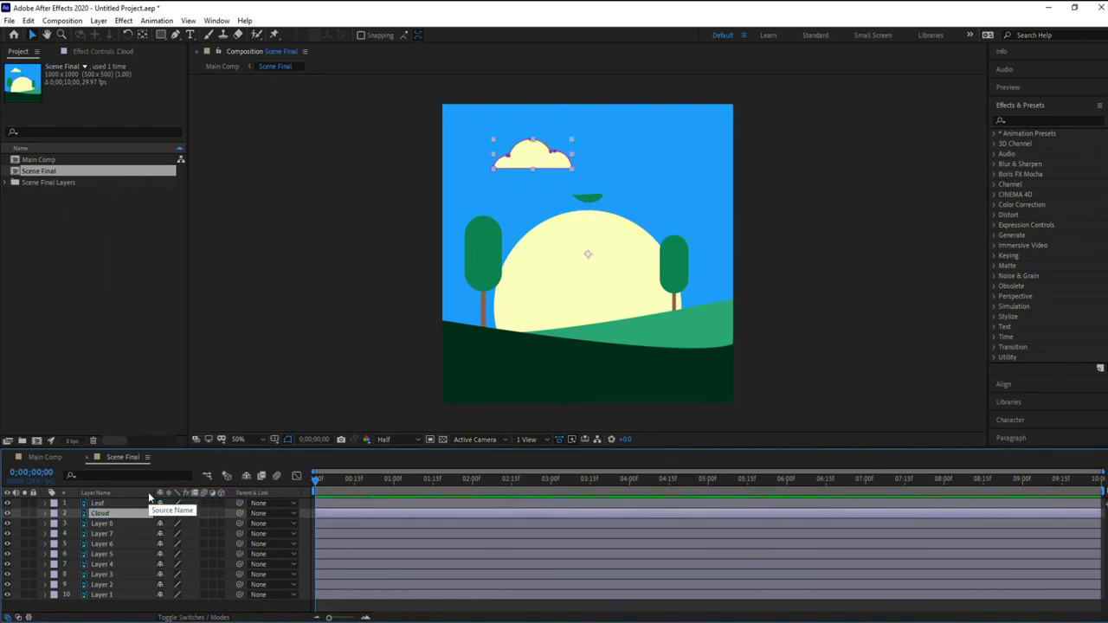
- Rename Layer 8, the dark green foreground hill, as Front Hills
{"action": "left_click", "coordinate": [123, 524]}
{"action": "right_click", "coordinate": [123, 524]}
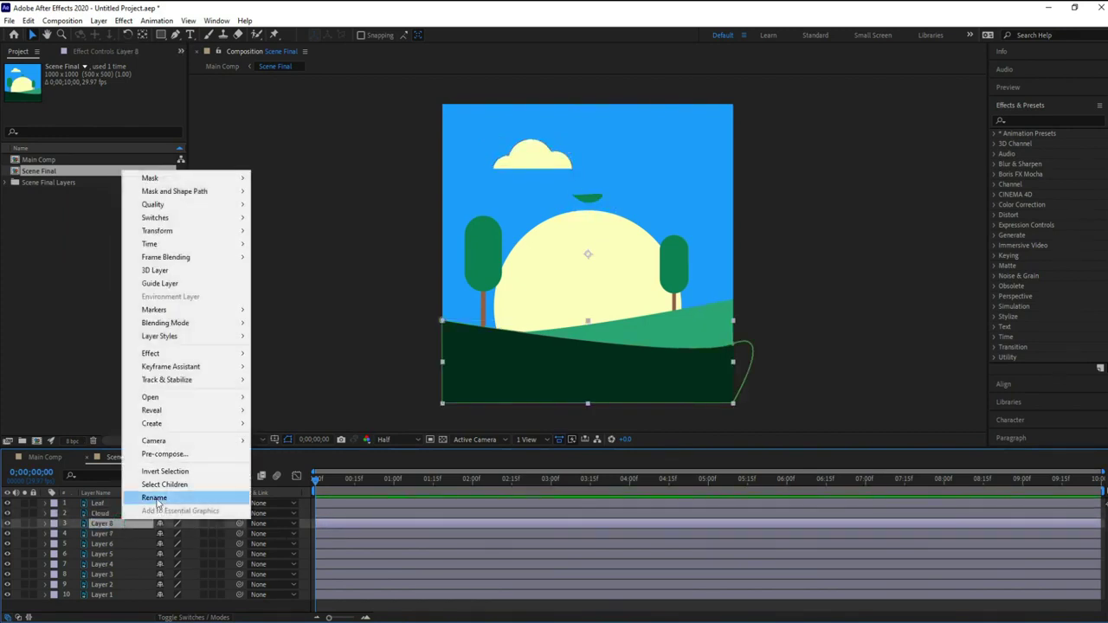
{"action": "left_click", "coordinate": [159, 496]}
{"action": "type", "text": "F"}
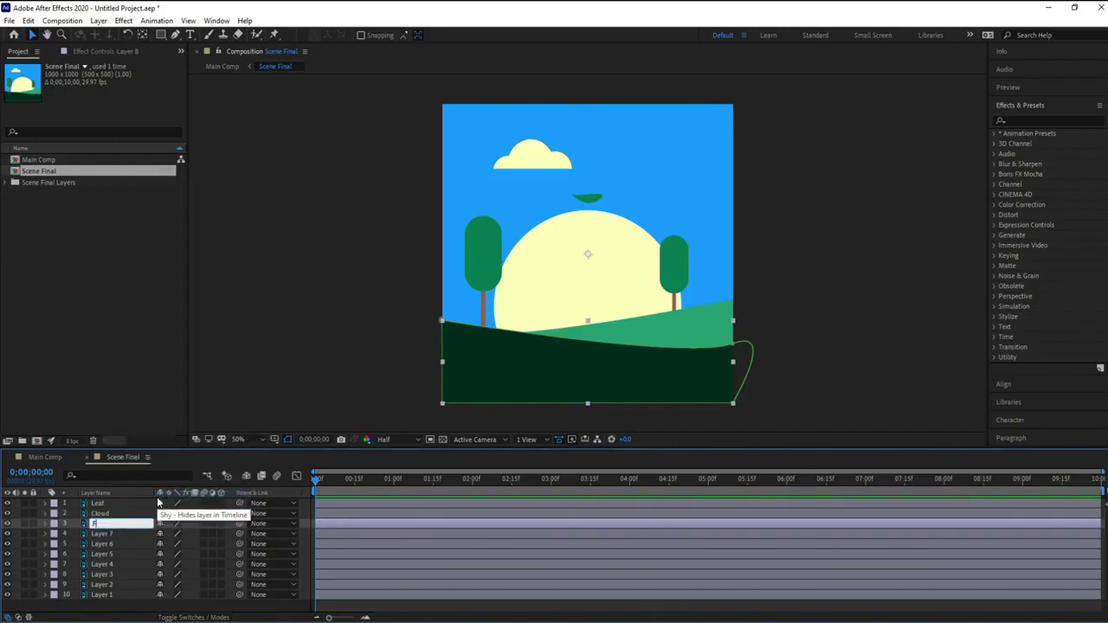
{"action": "type", "text": "ront Hills"}
{"action": "key", "text": "Return"}
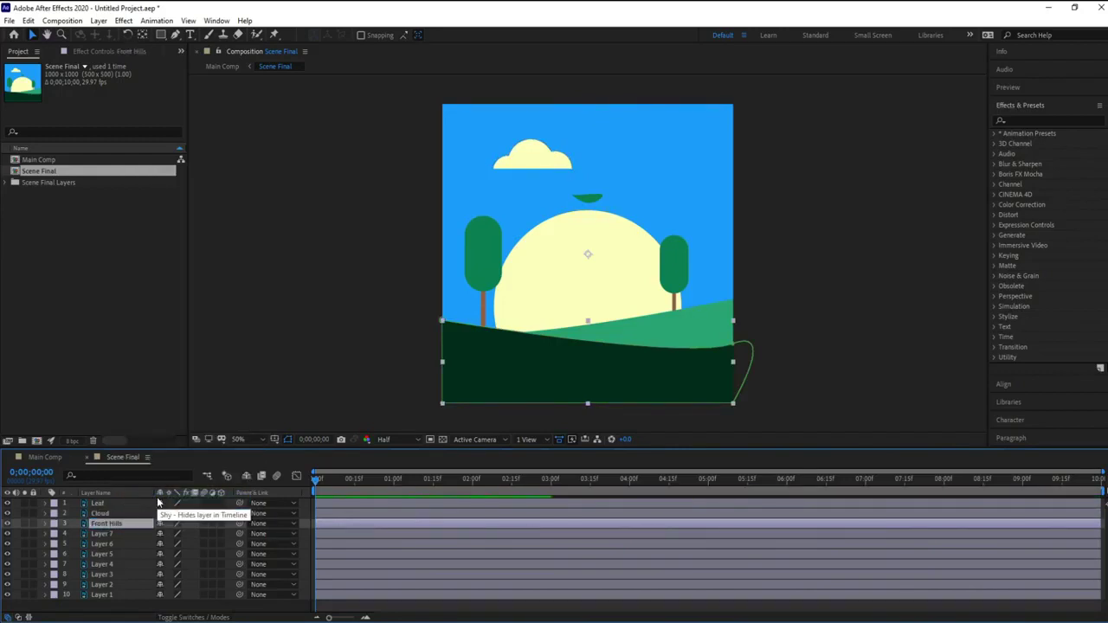
- Rename Layer 7, the crown of the larger tree, as Tree crown
{"action": "left_click", "coordinate": [118, 535]}
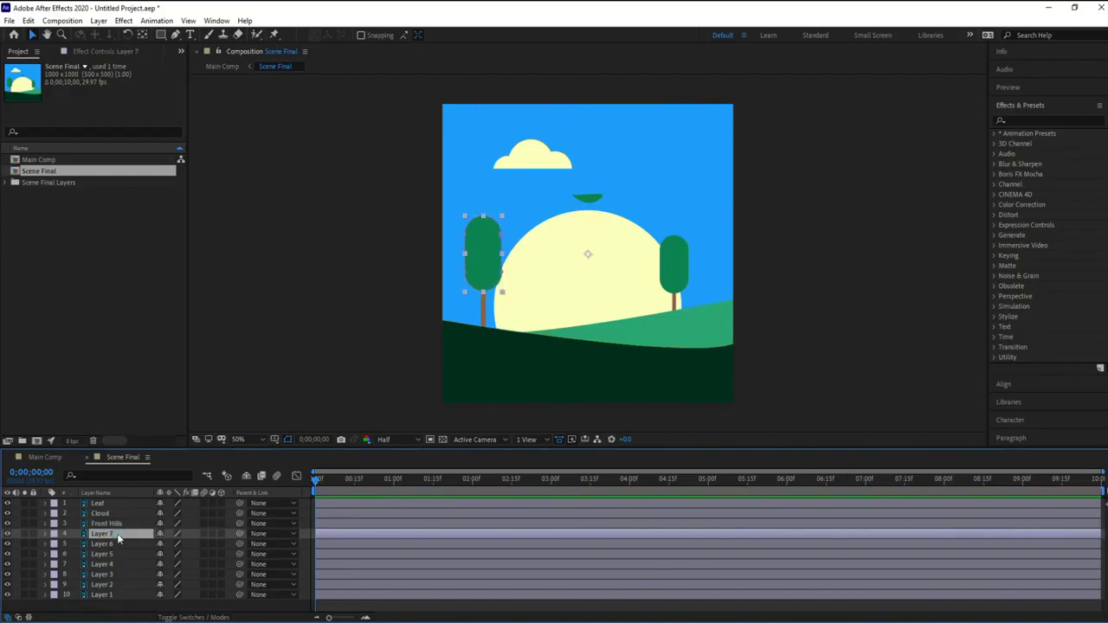
{"action": "right_click", "coordinate": [119, 538]}
{"action": "left_click", "coordinate": [150, 512]}
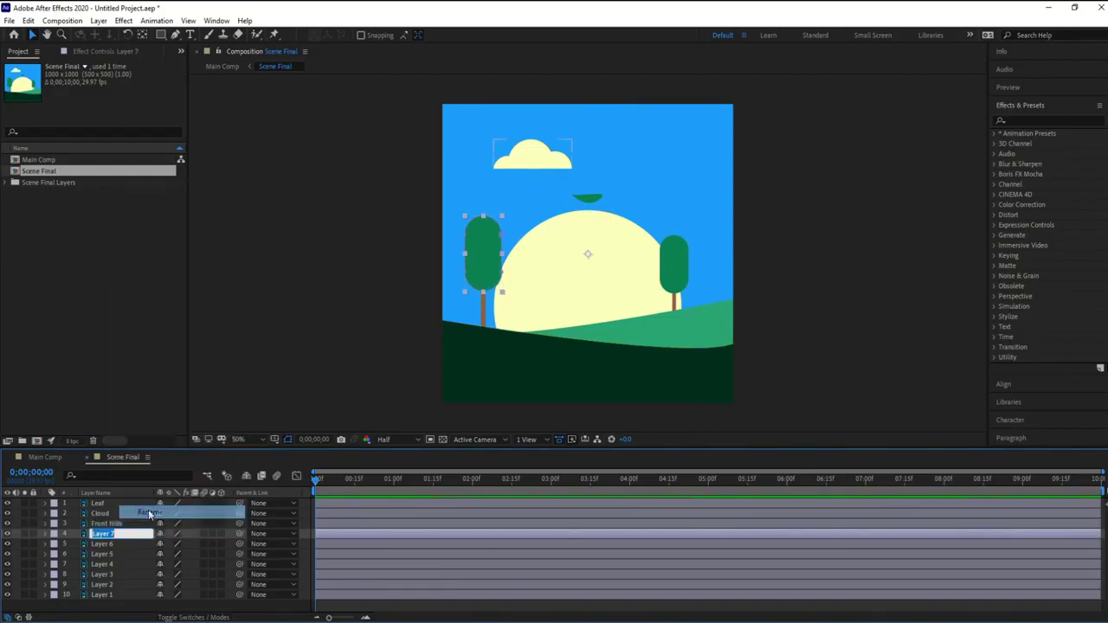
{"action": "type", "text": "Cl"}
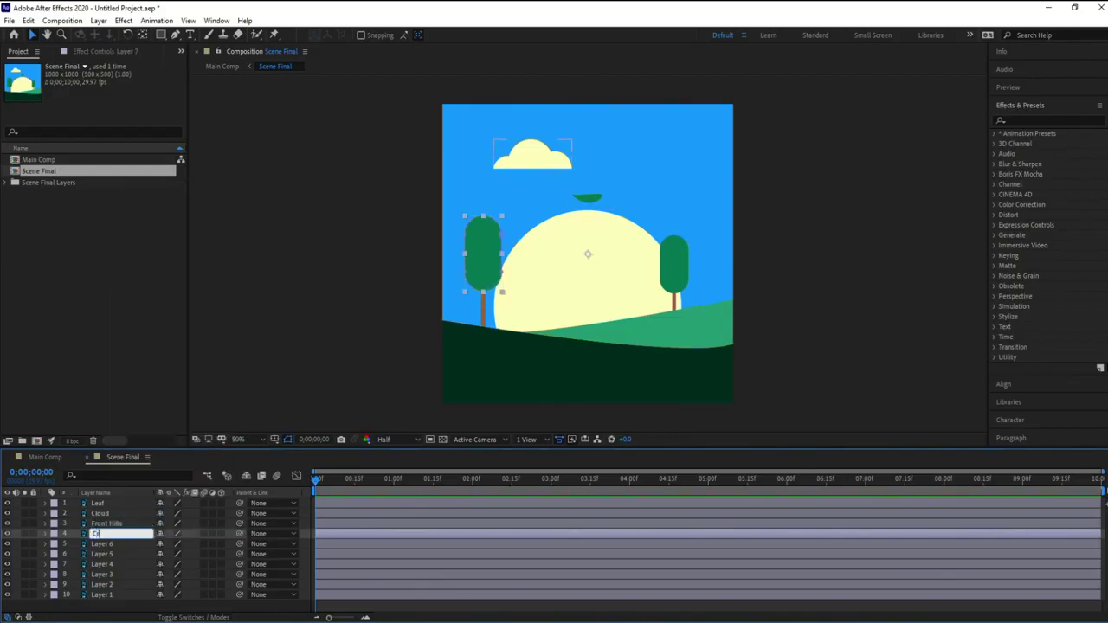
{"action": "key", "text": "BackSpace"}
{"action": "key", "text": "BackSpace"}
{"action": "type", "text": "Tree co"}
{"action": "key", "text": "BackSpace"}
{"action": "type", "text": "rown"}
{"action": "key", "text": "Return"}
- Rename Layer 6, the trunk of the larger tree, as Tree branch
{"action": "left_click", "coordinate": [116, 544]}
{"action": "right_click", "coordinate": [117, 544]}
{"action": "left_click", "coordinate": [148, 522]}
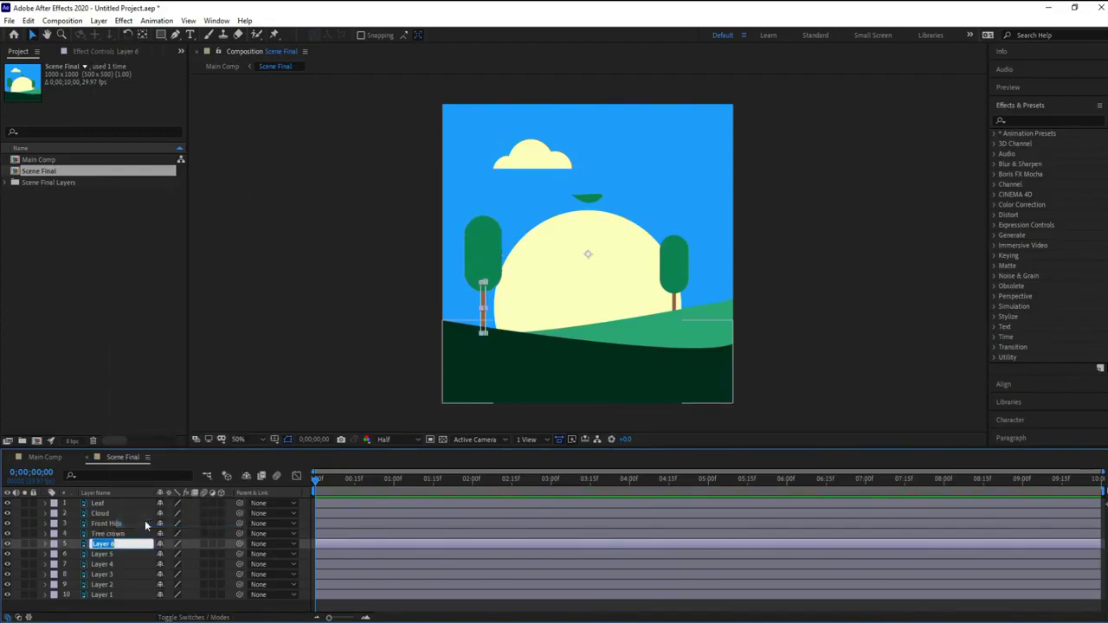
{"action": "type", "text": "Tree branch"}
{"action": "key", "text": "Return"}
- Rename Layer 5, the lighter green hill behind, as Back hills
{"action": "left_click", "coordinate": [102, 555]}
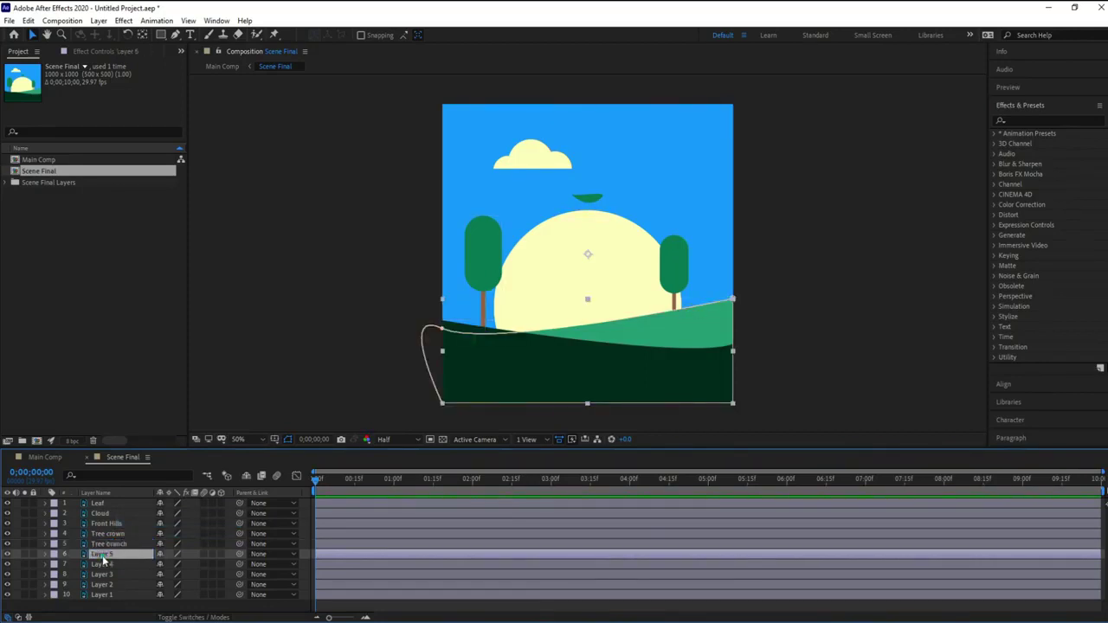
{"action": "right_click", "coordinate": [102, 556]}
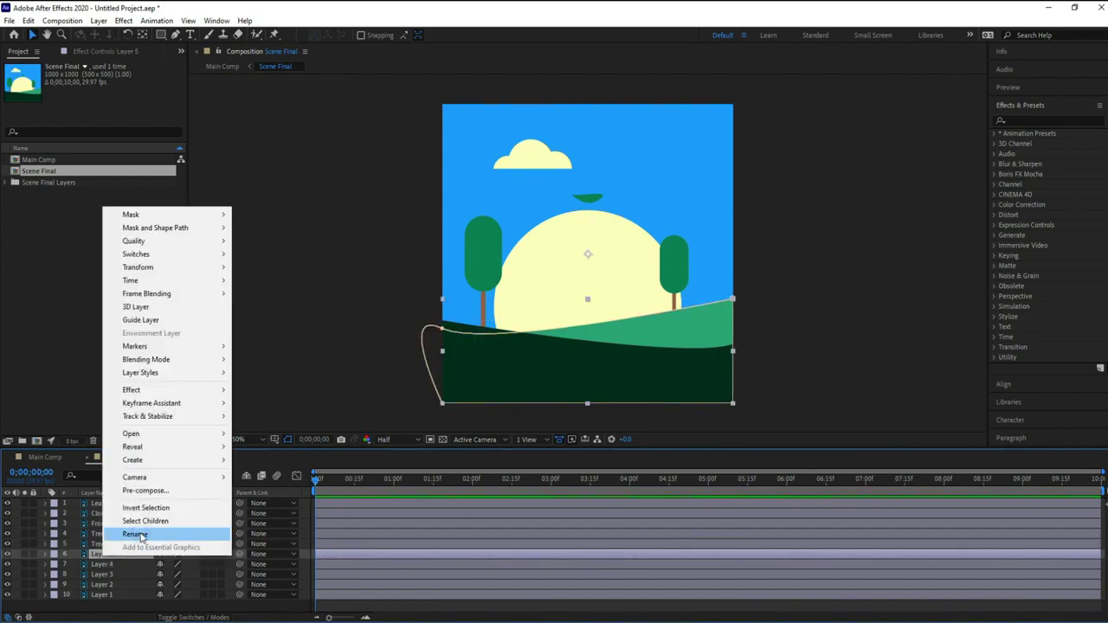
{"action": "left_click", "coordinate": [136, 534]}
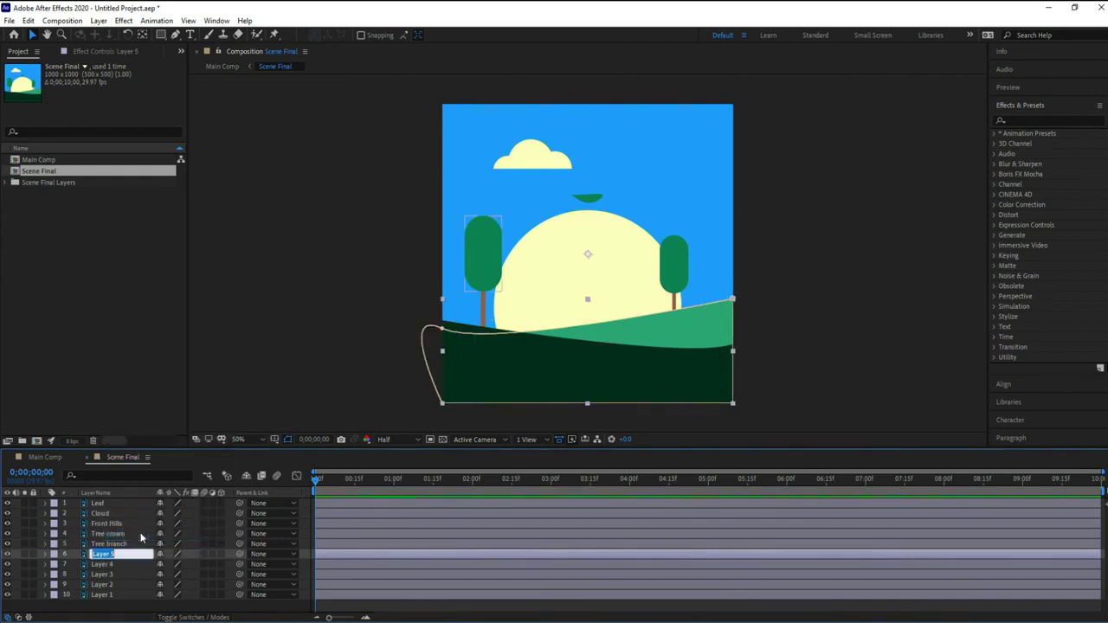
{"action": "type", "text": "Back hills"}
{"action": "key", "text": "Return"}
- Rename Layer 4, the crown of the smaller tree, as Tree crown 2
{"action": "left_click", "coordinate": [113, 575]}
{"action": "left_click", "coordinate": [109, 566]}
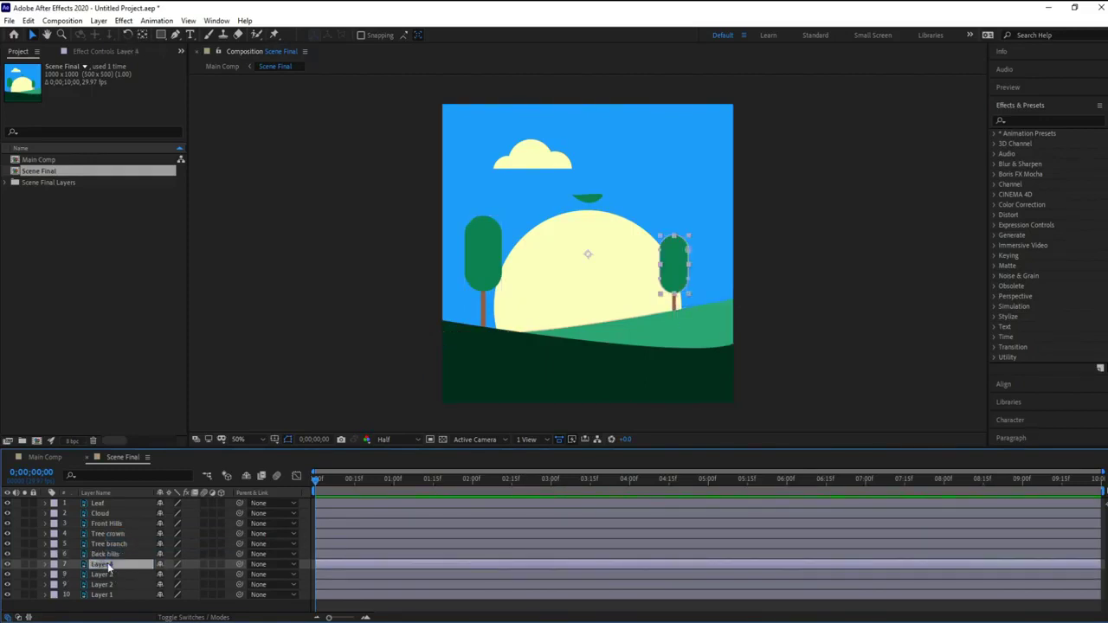
{"action": "right_click", "coordinate": [108, 567]}
{"action": "left_click", "coordinate": [148, 542]}
{"action": "type", "text": "Tree co"}
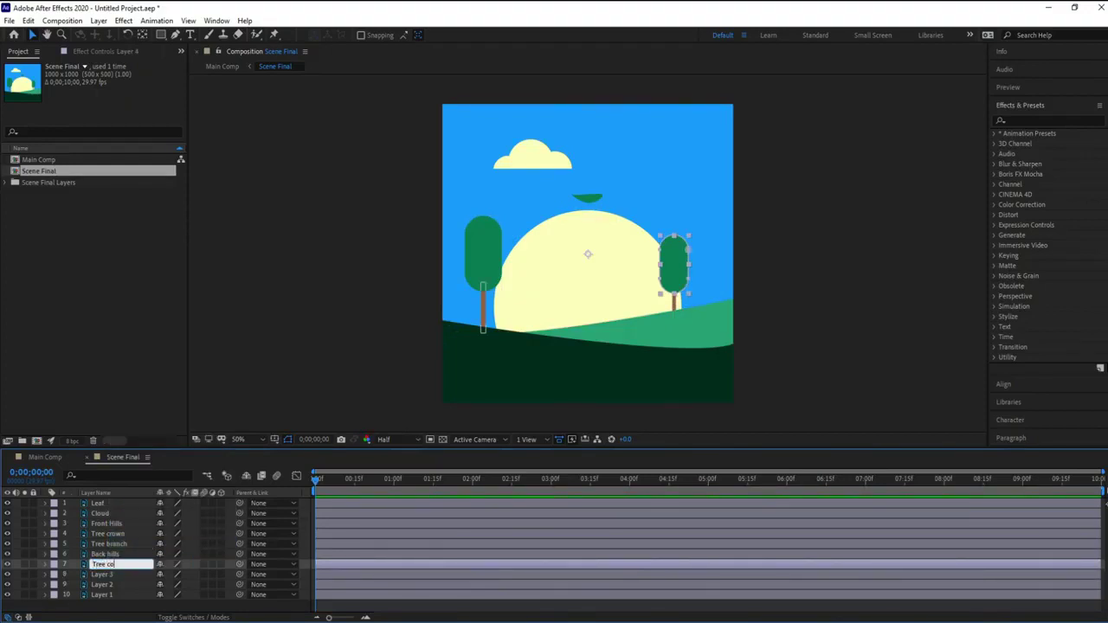
{"action": "key", "text": "BackSpace"}
{"action": "type", "text": "rown 2"}
{"action": "key", "text": "Return"}
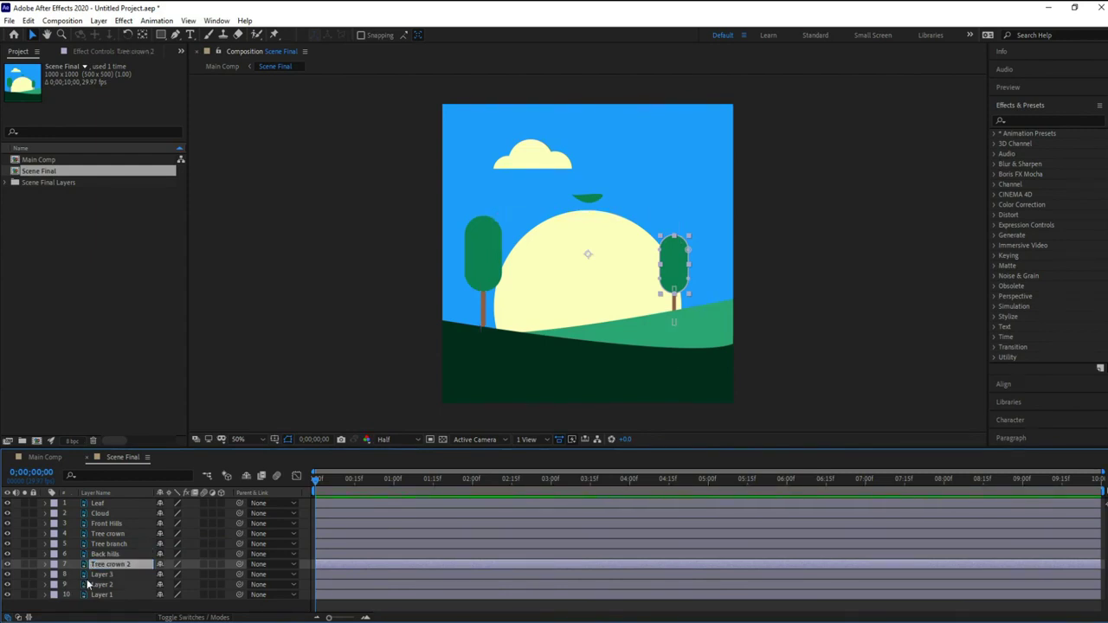
- Rename Layer 3, the trunk of the smaller tree, as Tree branch 2
{"action": "left_click", "coordinate": [102, 575]}
{"action": "right_click", "coordinate": [104, 575]}
{"action": "left_click", "coordinate": [139, 555]}
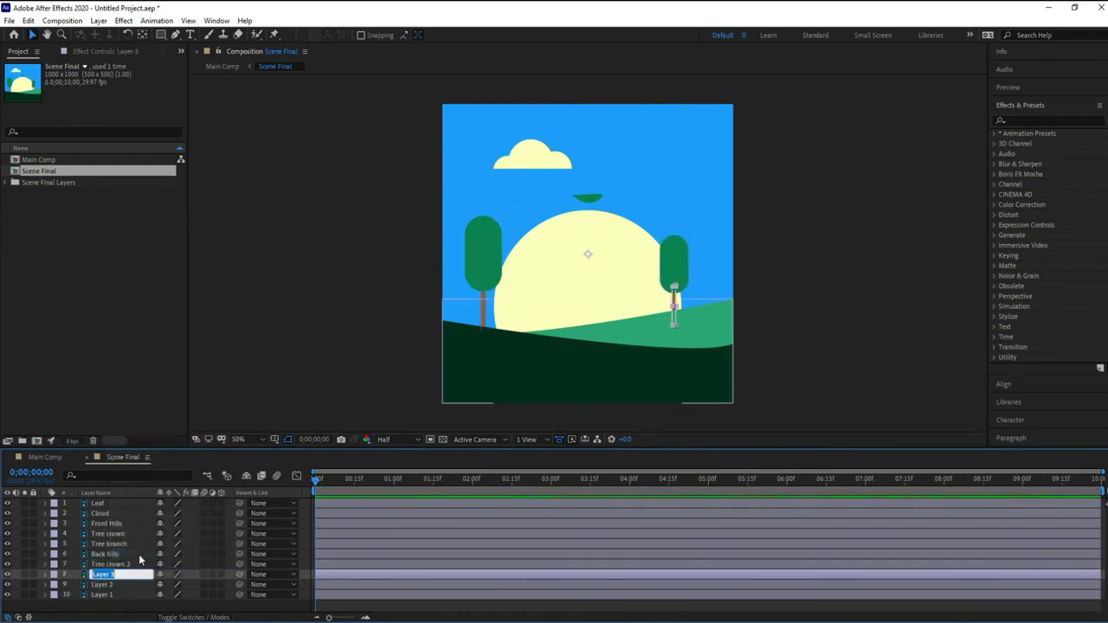
{"action": "type", "text": "Tree branch 2"}
{"action": "key", "text": "Return"}
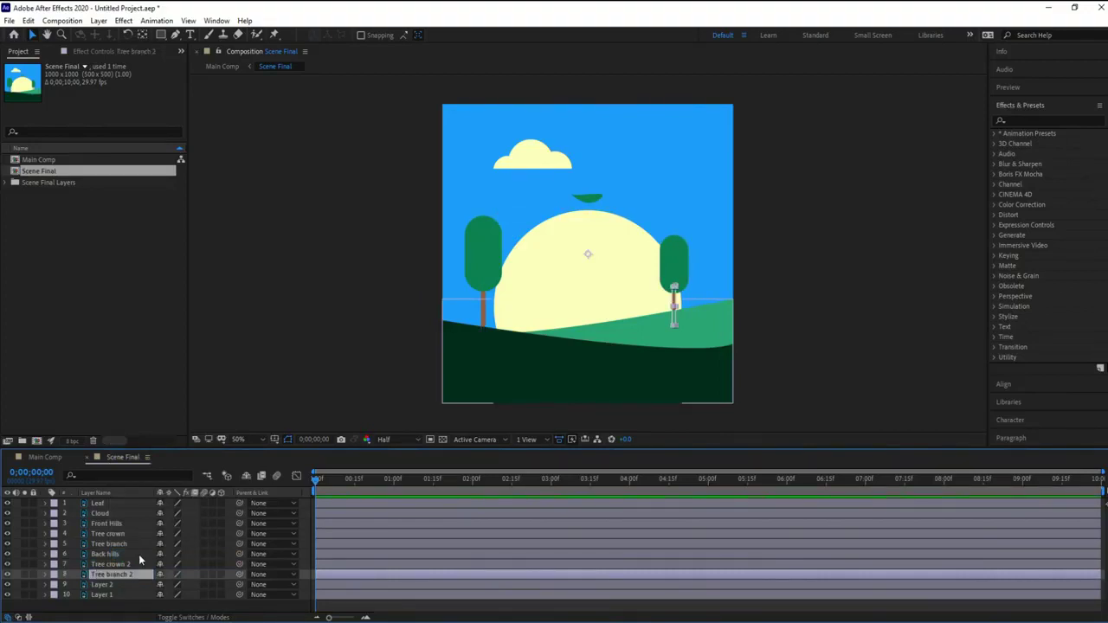
- Rename Layer 2, the large pale yellow sun, as Circle
{"action": "left_click", "coordinate": [115, 586]}
{"action": "key", "text": "Return"}
{"action": "right_click", "coordinate": [115, 586]}
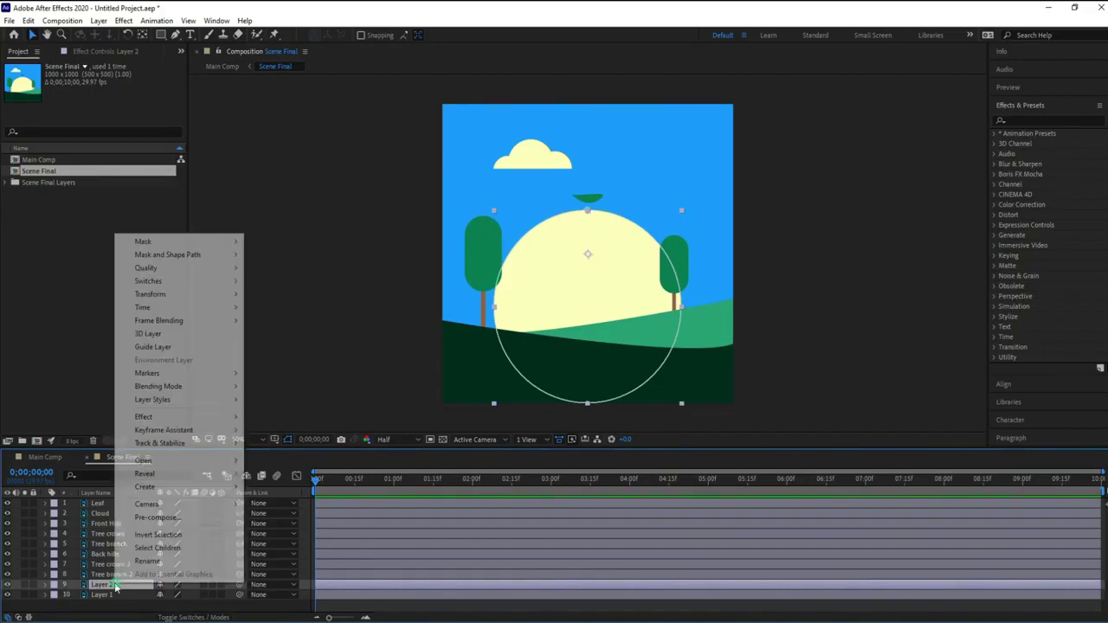
{"action": "left_click", "coordinate": [157, 564]}
{"action": "type", "text": "Circle"}
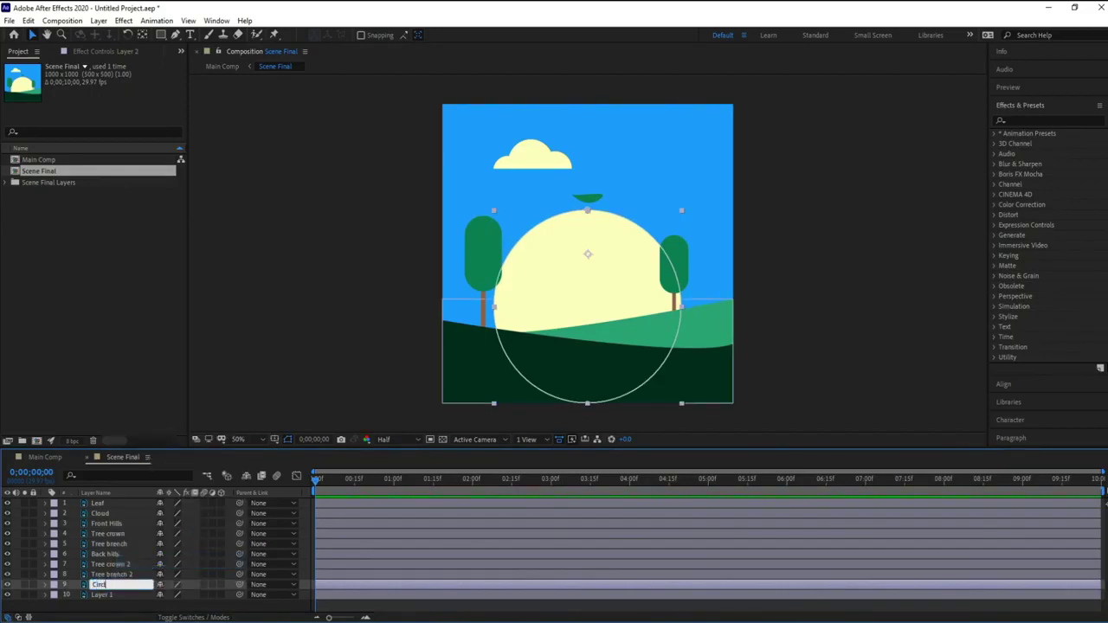
{"action": "key", "text": "Return"}
- Rename Layer 1, the blue sky background, as BG and clear the layer selection
{"action": "left_click", "coordinate": [111, 595]}
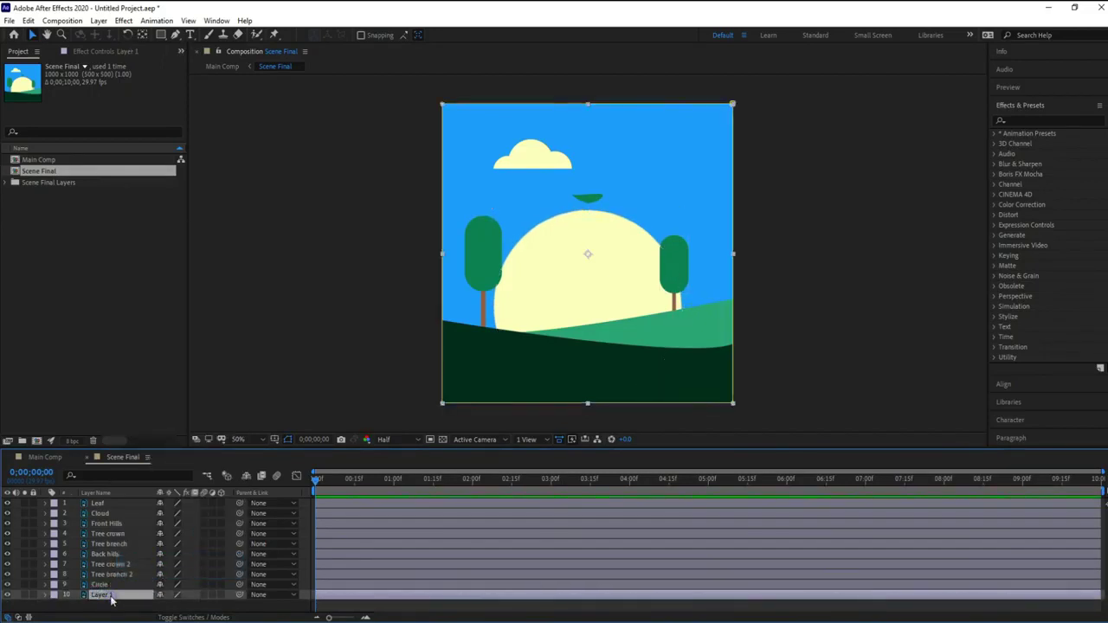
{"action": "right_click", "coordinate": [110, 595]}
{"action": "left_click", "coordinate": [143, 575]}
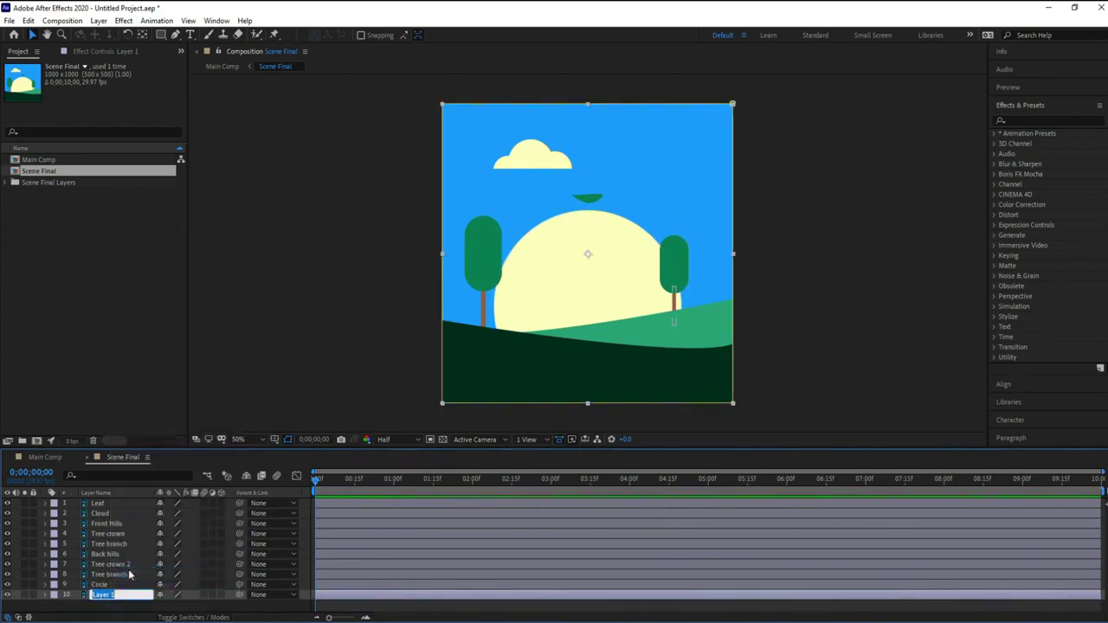
{"action": "type", "text": "BG"}
{"action": "key", "text": "Return"}
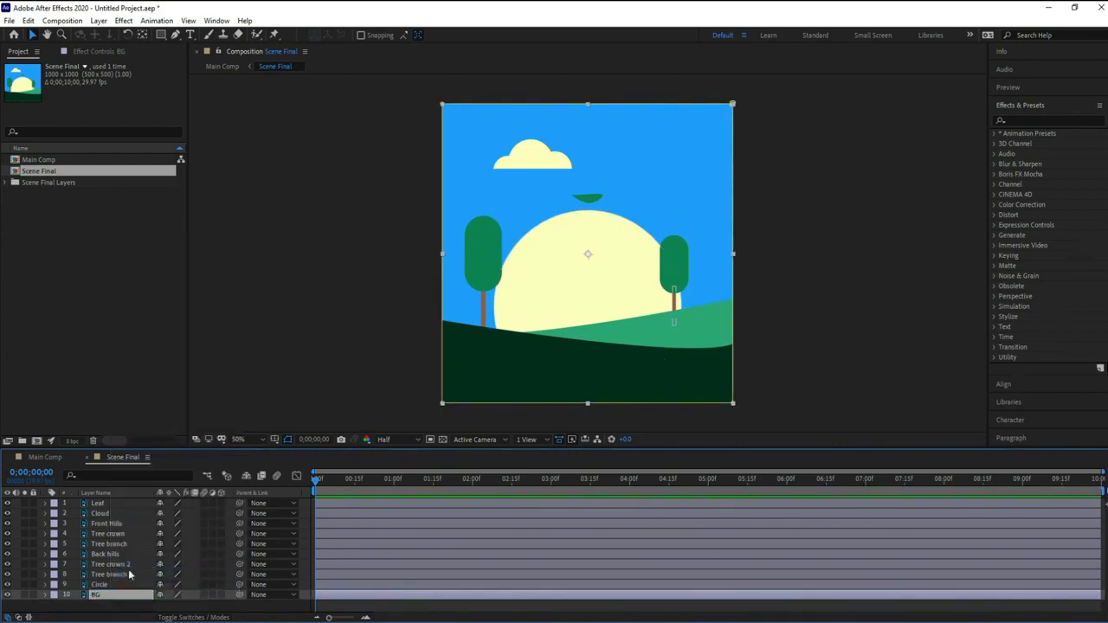
{"action": "left_click", "coordinate": [563, 417]}
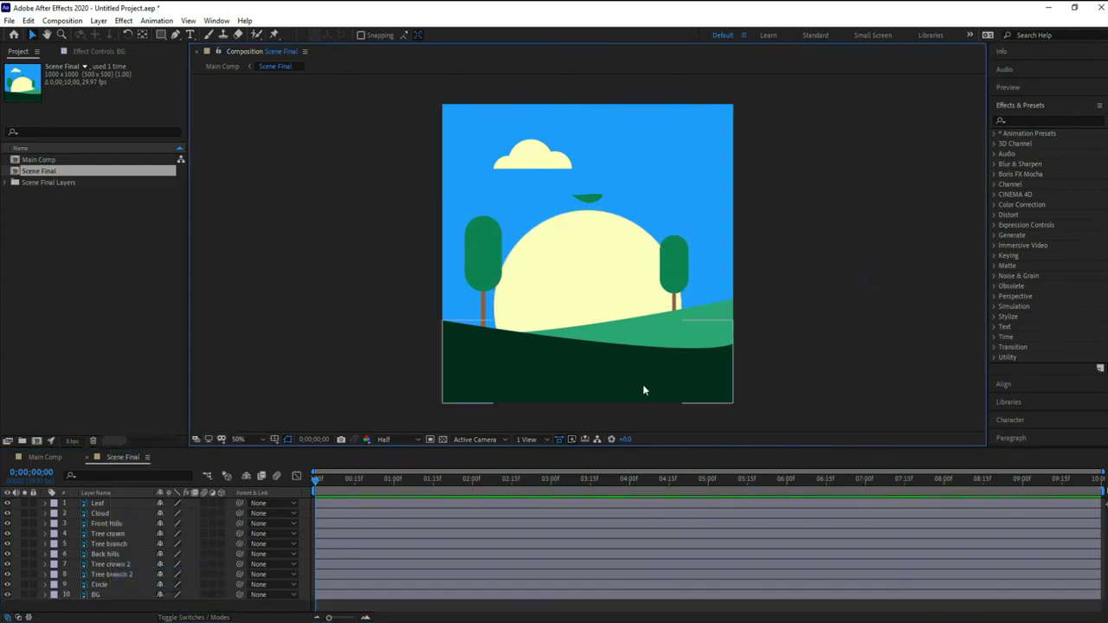
{"action": "left_click", "coordinate": [492, 252]}
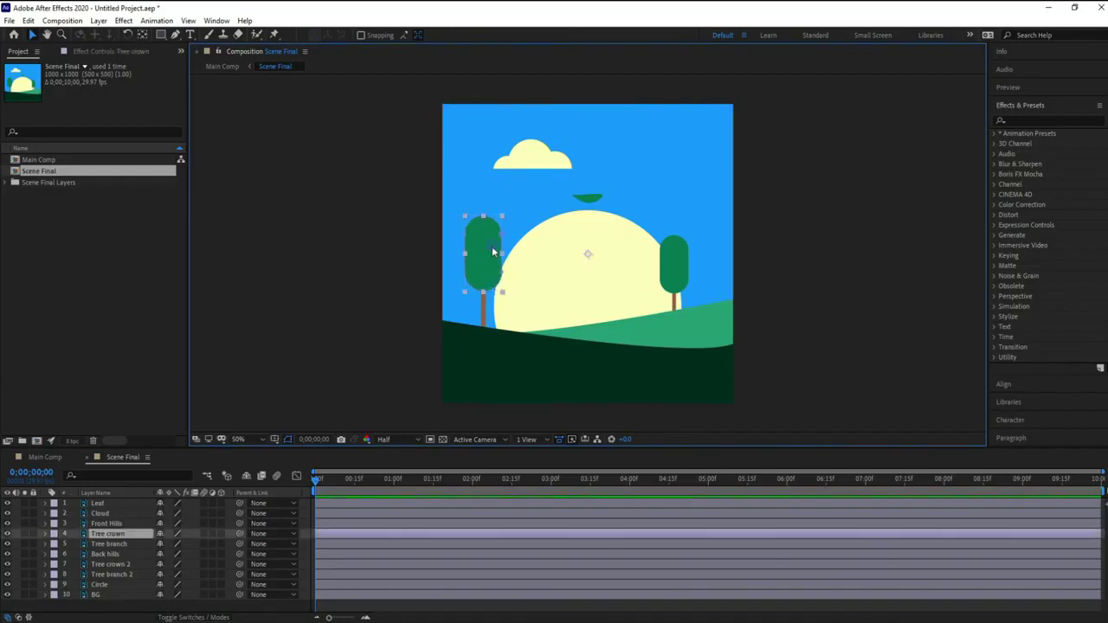
{"action": "left_click", "coordinate": [387, 298]}
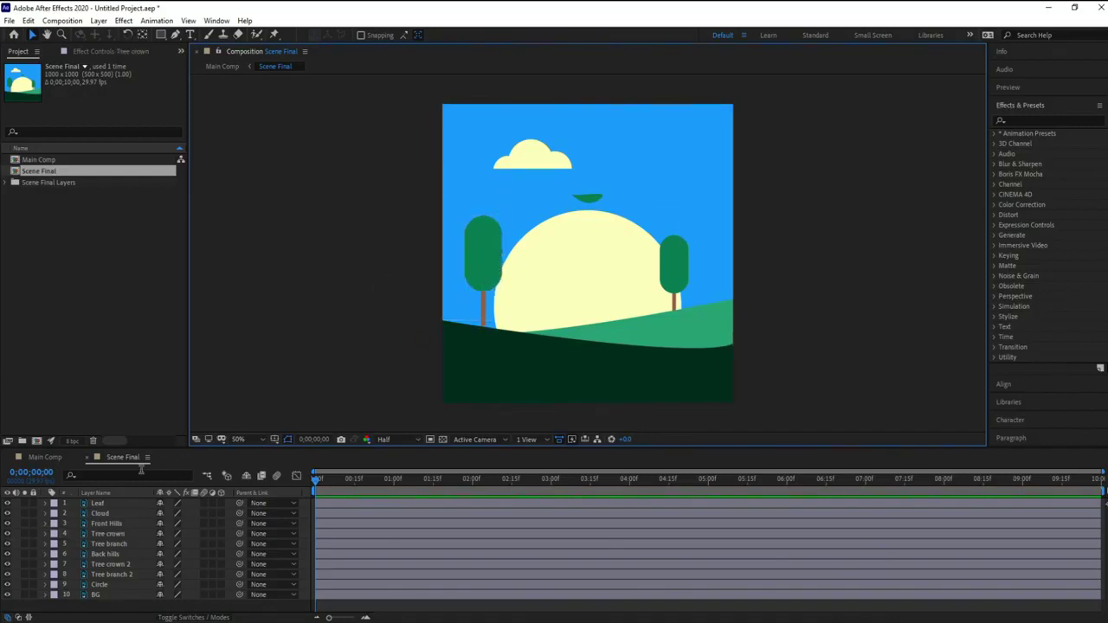
{"action": "left_click", "coordinate": [111, 535]}
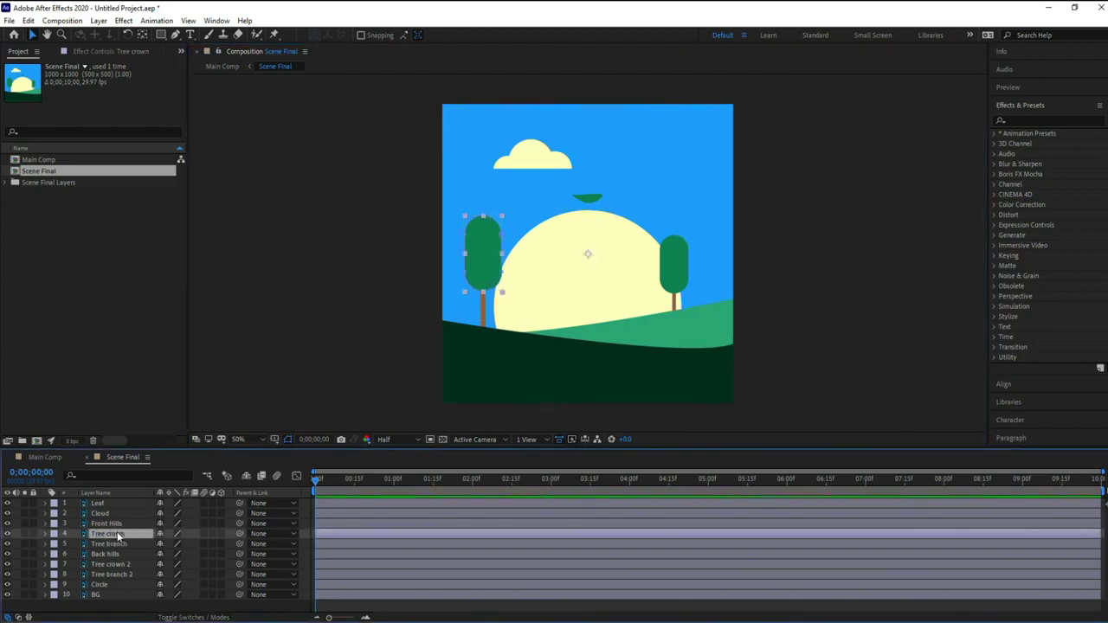
{"action": "left_click_drag", "start_coordinate": [119, 536], "coordinate": [110, 551]}
{"action": "left_click", "coordinate": [113, 545], "text": "shift"}
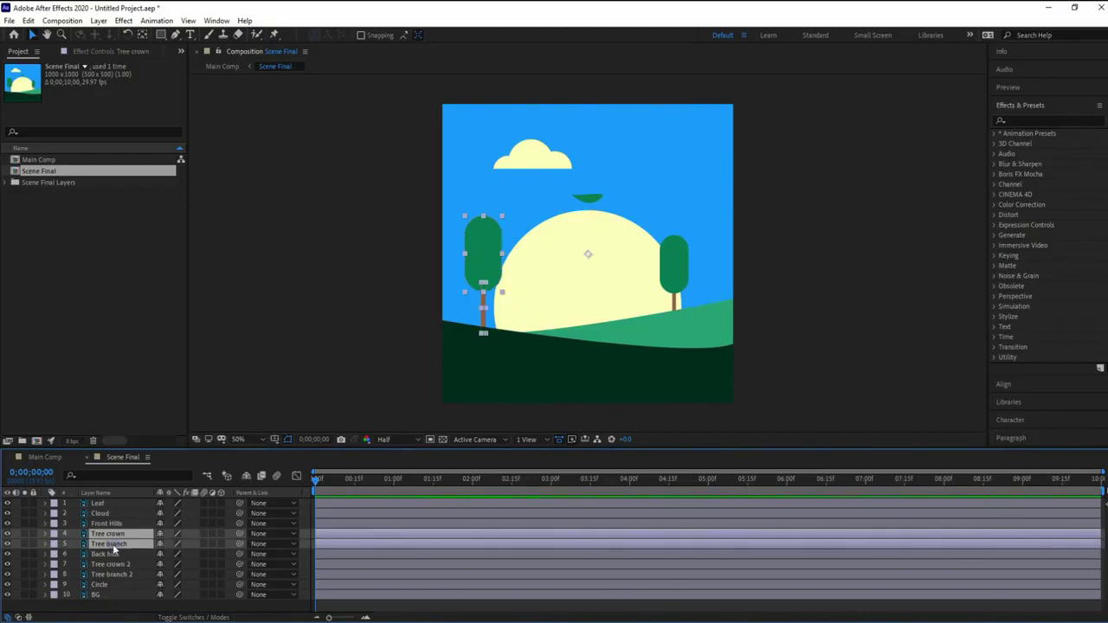
{"action": "left_click", "coordinate": [19, 523]}
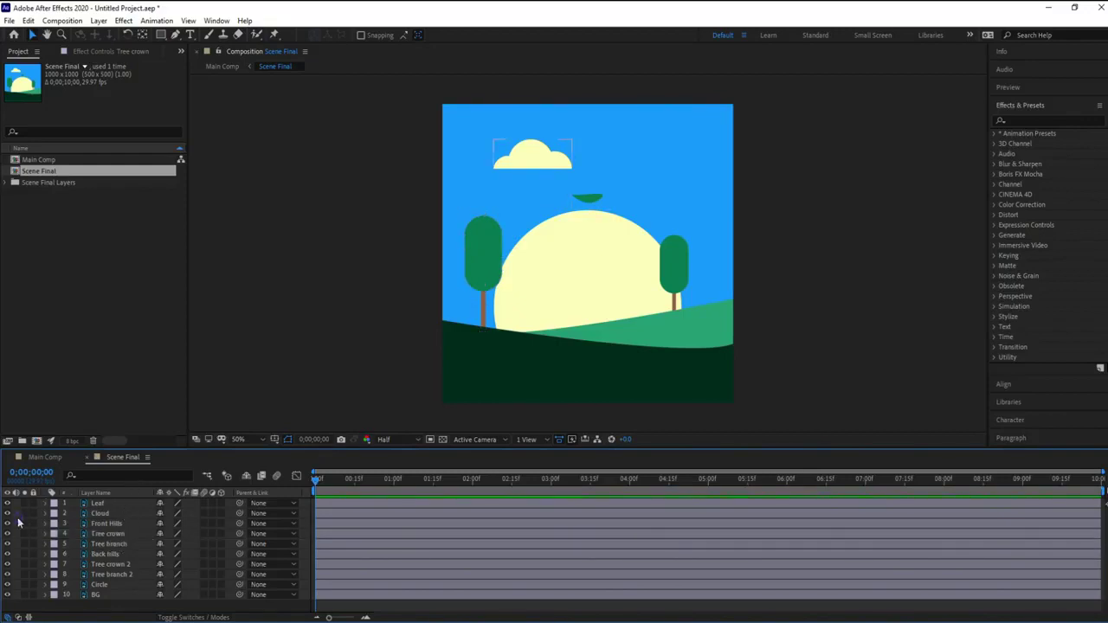
- Pre-compose the Tree crown and Tree branch layers together into a new composition named Tree 1
{"action": "left_click", "coordinate": [107, 534]}
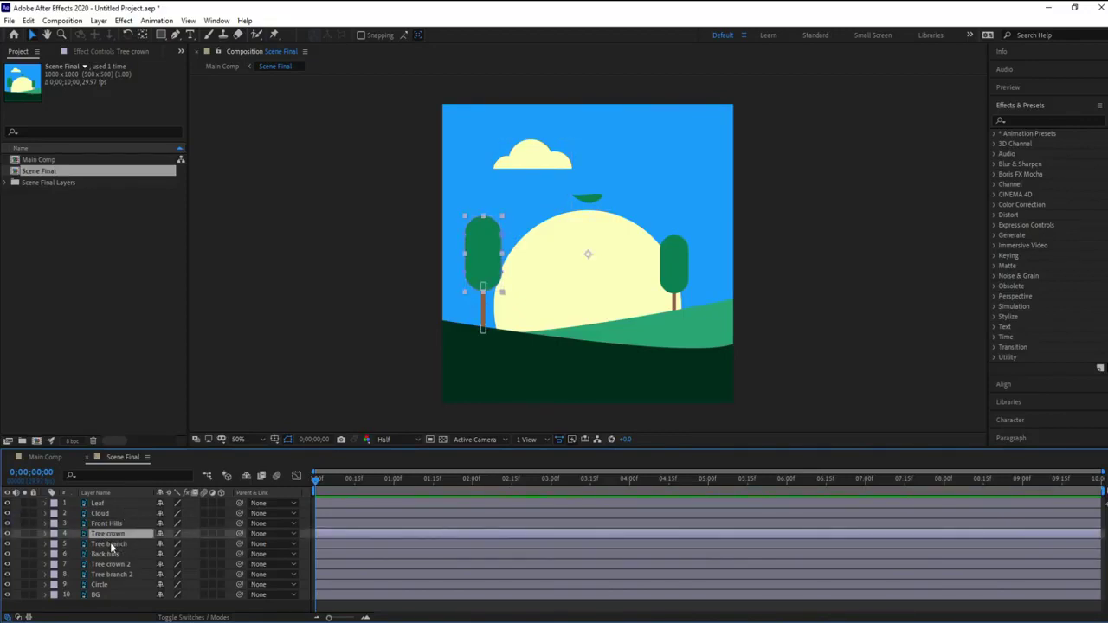
{"action": "left_click", "coordinate": [113, 545], "text": "ctrl"}
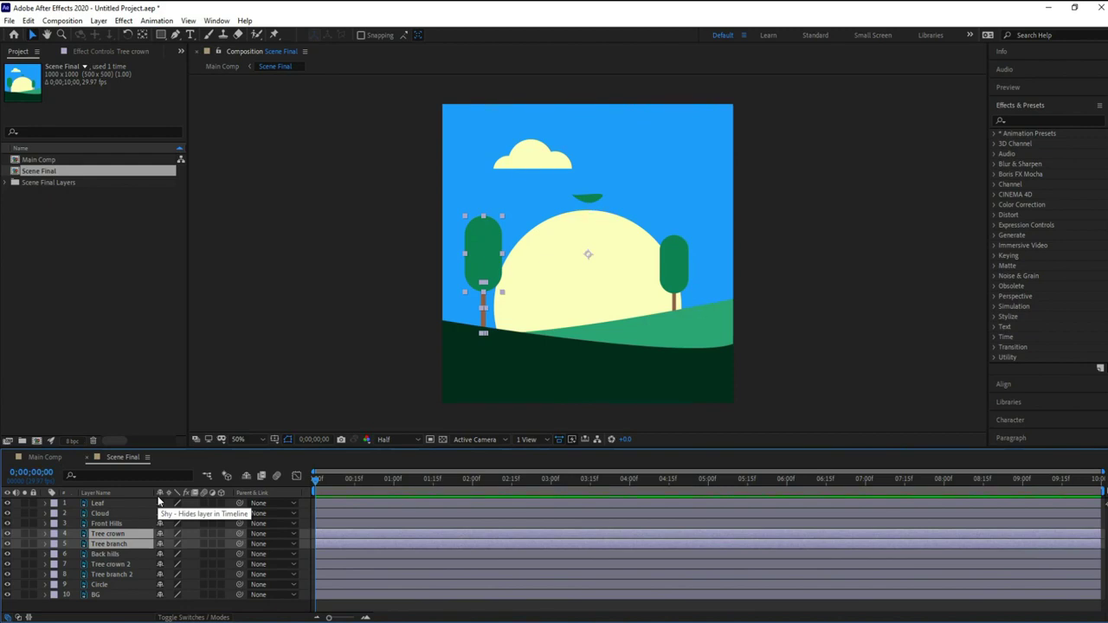
{"action": "key", "text": "ctrl+shift+c"}
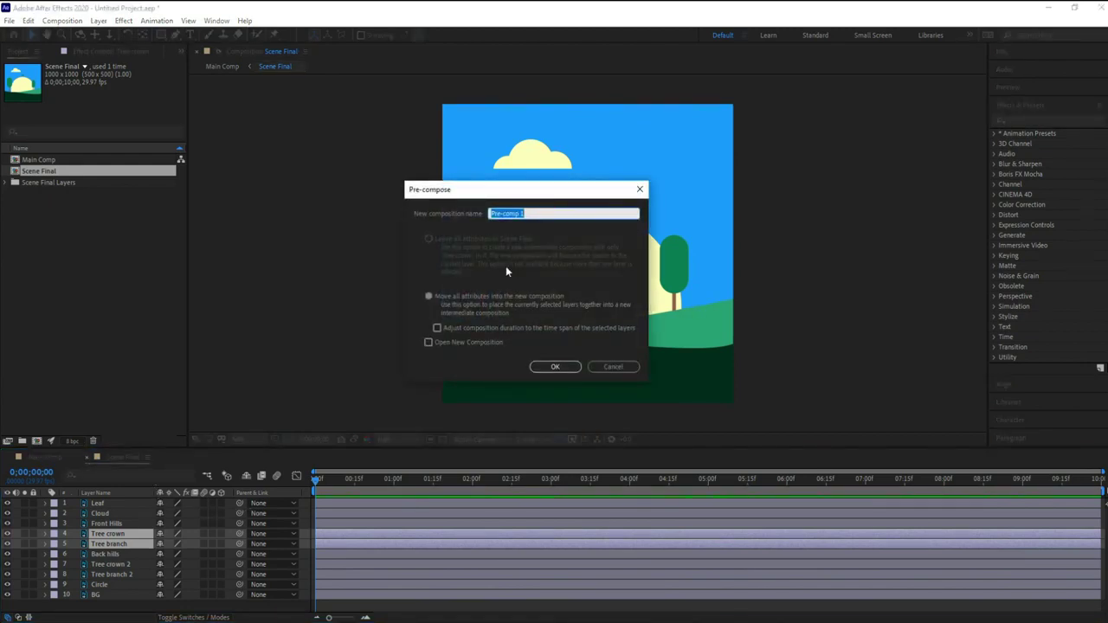
{"action": "type", "text": "Tree 1"}
{"action": "key", "text": "Return"}
- Move the Tree 1 layer's anchor point to the base of the larger tree's trunk and clear the layer selection
{"action": "key", "text": "slash"}
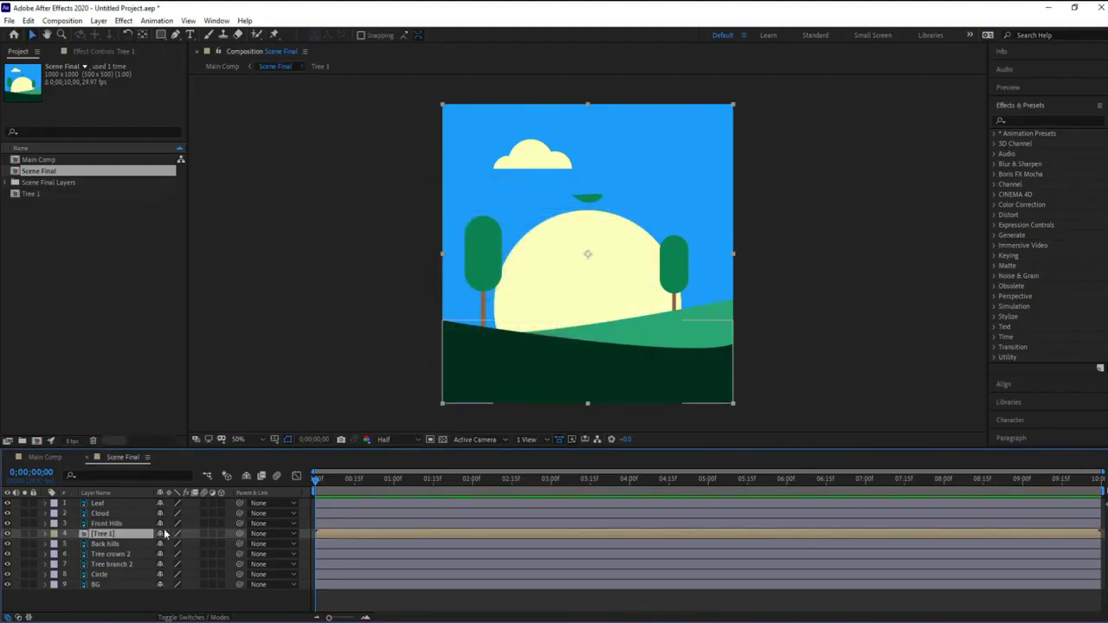
{"action": "scroll", "coordinate": [533, 253], "scroll_direction": "up", "scroll_amount": 3}
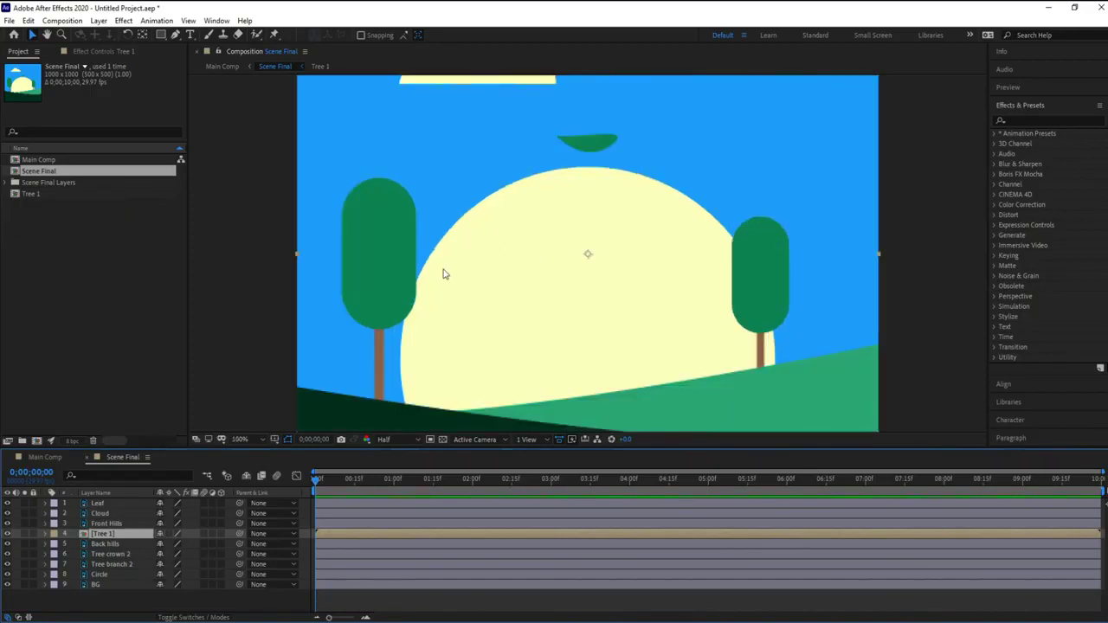
{"action": "scroll", "coordinate": [528, 218], "scroll_direction": "down", "scroll_amount": 4}
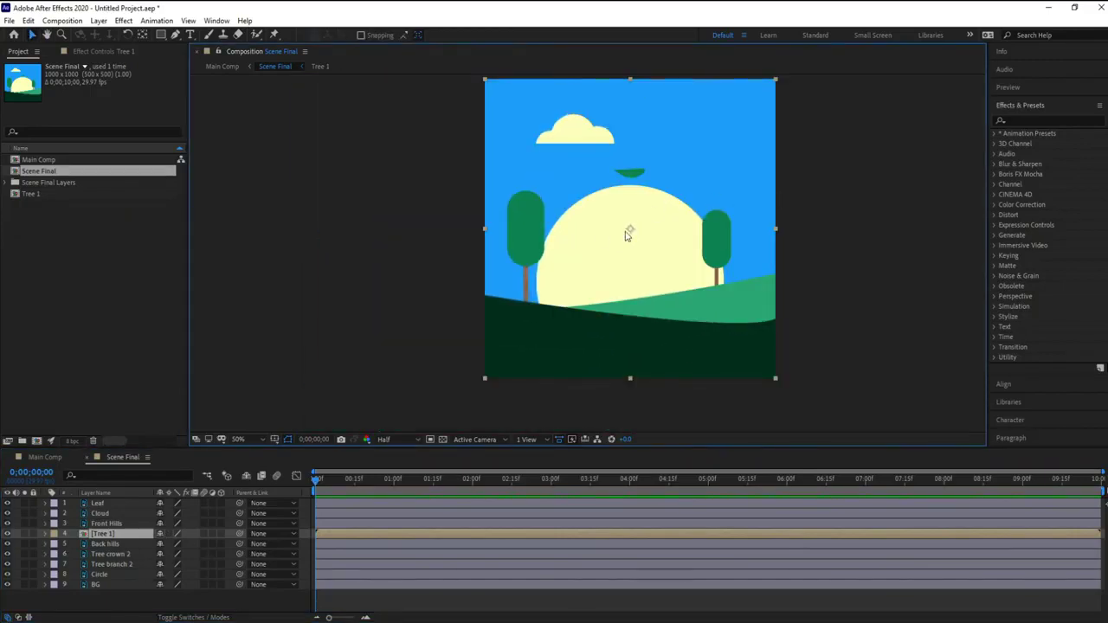
{"action": "left_click", "coordinate": [143, 35]}
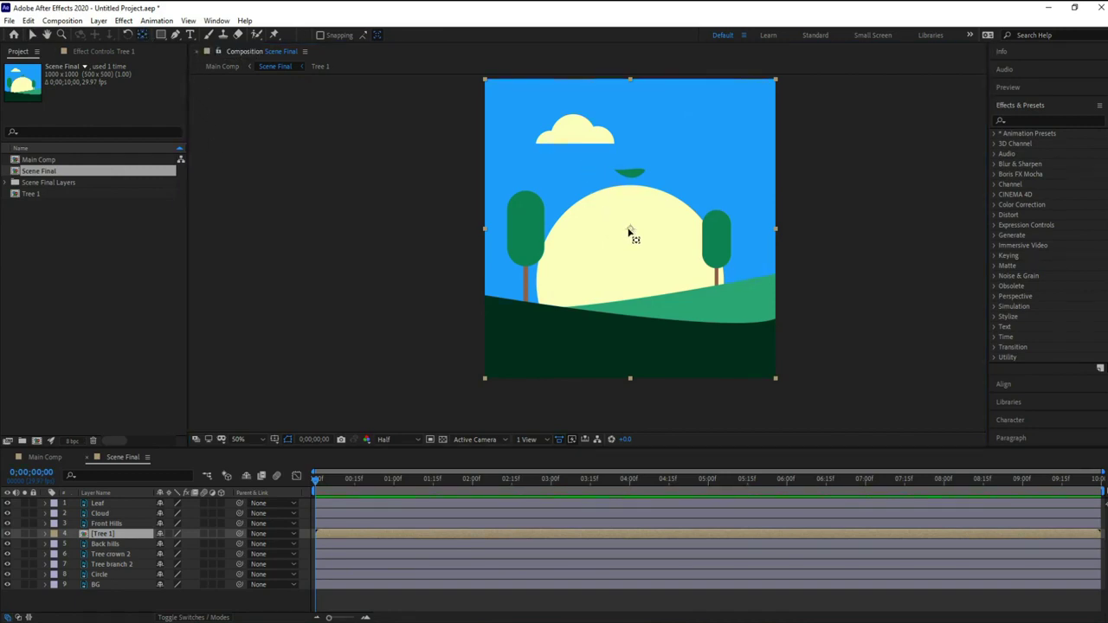
{"action": "left_click_drag", "start_coordinate": [630, 232], "coordinate": [525, 302]}
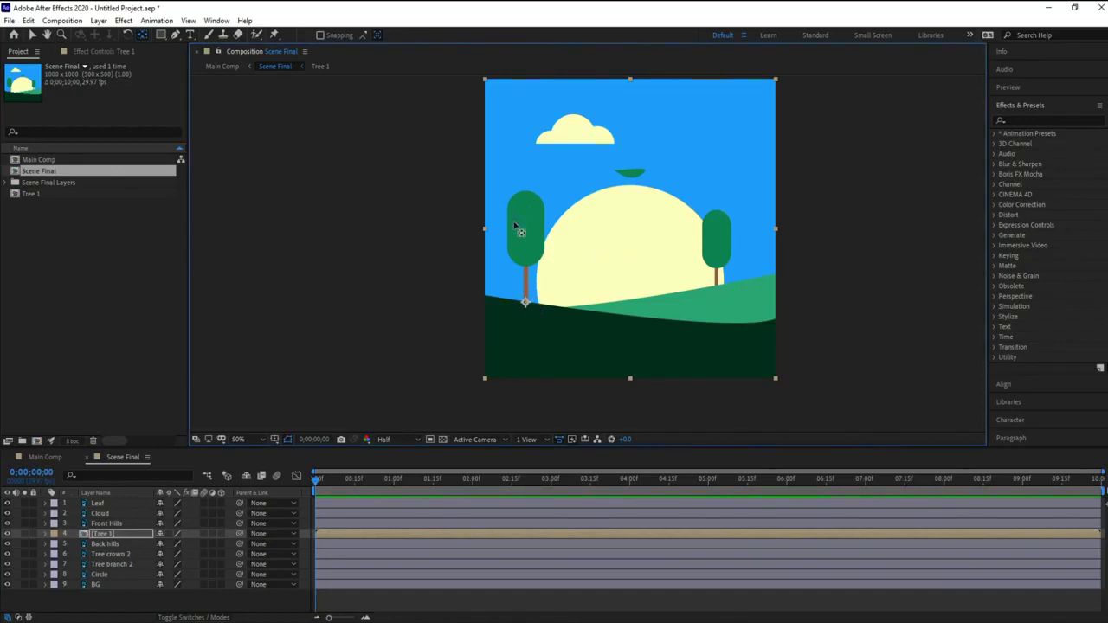
{"action": "left_click", "coordinate": [941, 230]}
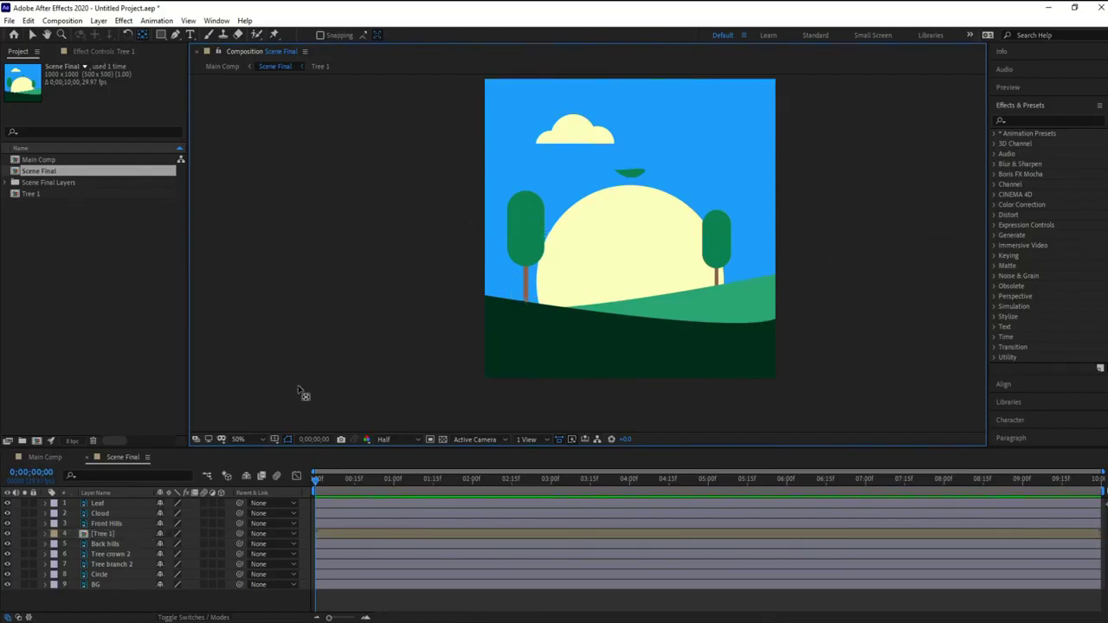
- Find the CC Bend It effect and apply it to the Tree 1 layer
{"action": "left_click", "coordinate": [1030, 121]}
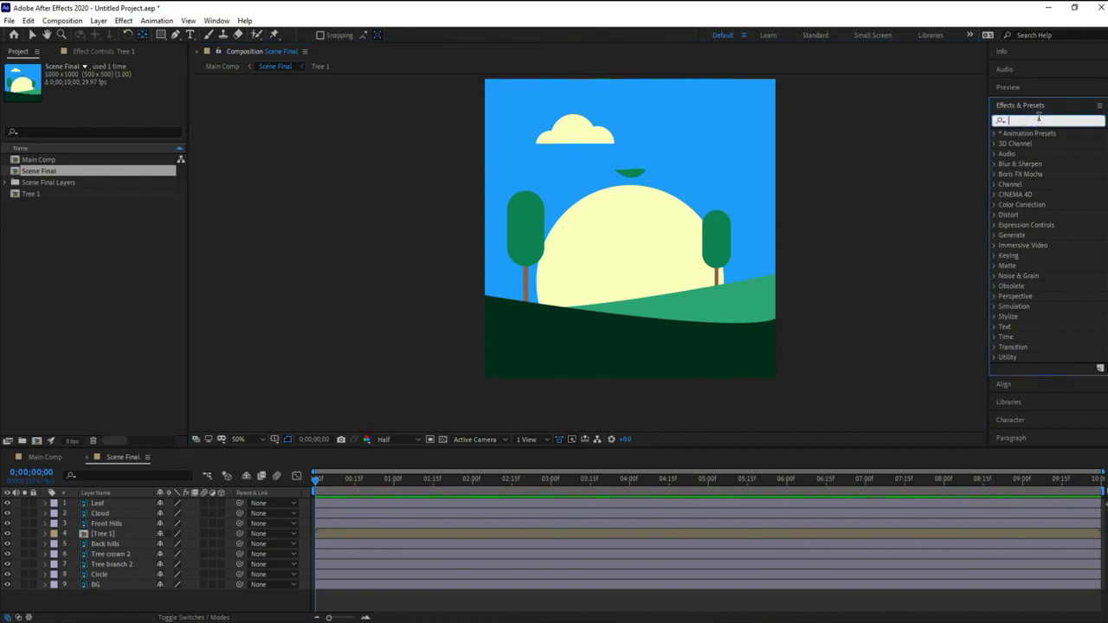
{"action": "type", "text": "cc ben"}
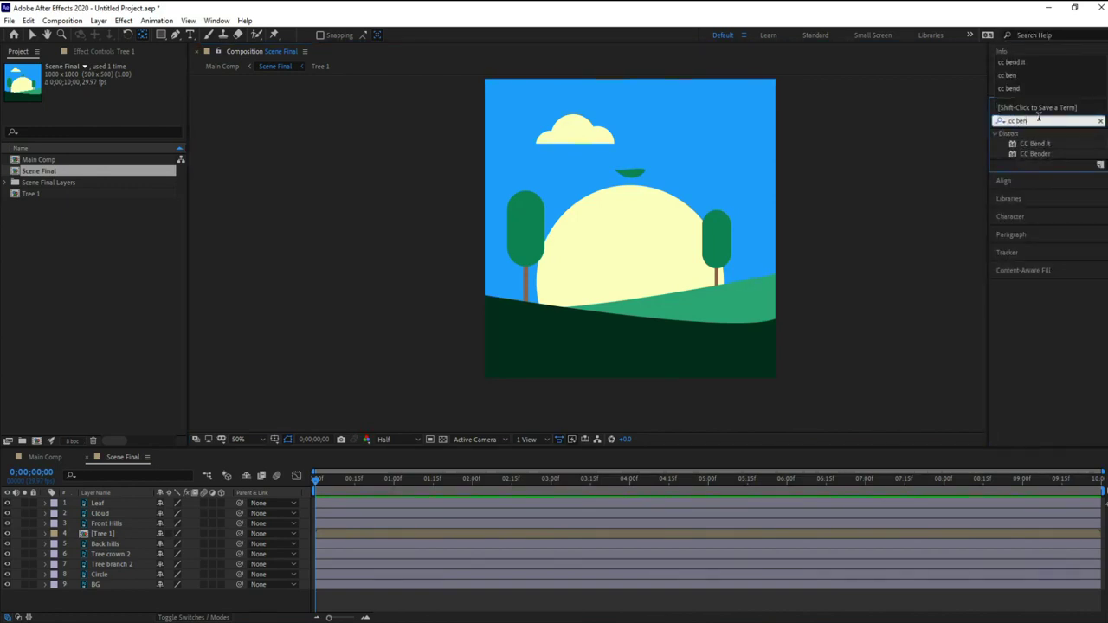
{"action": "left_click", "coordinate": [1034, 145]}
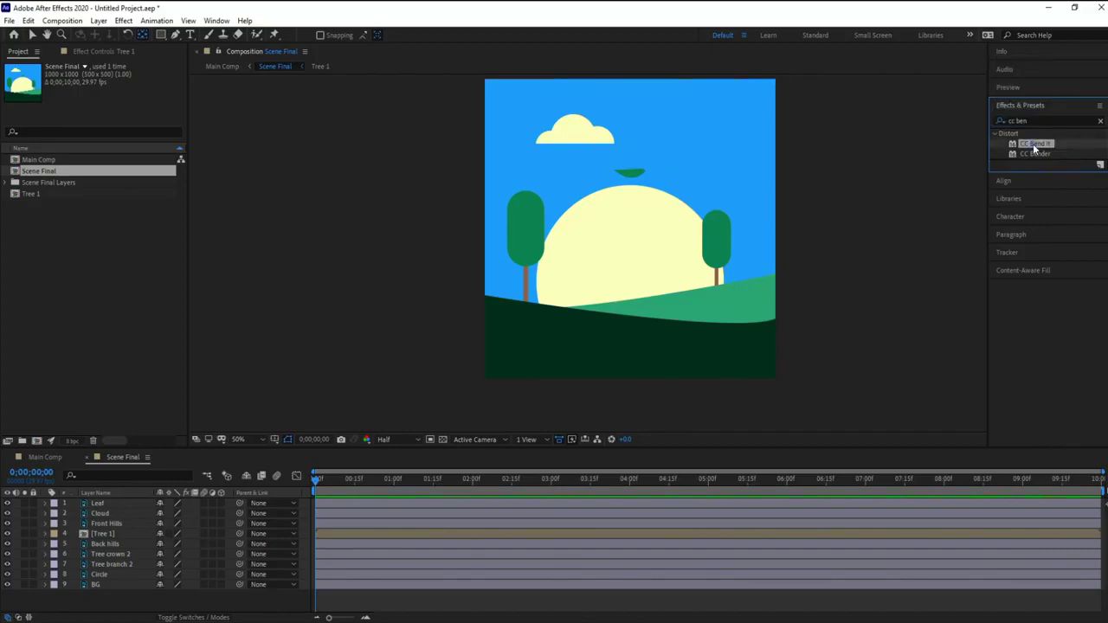
{"action": "left_click_drag", "start_coordinate": [1034, 149], "coordinate": [555, 242]}
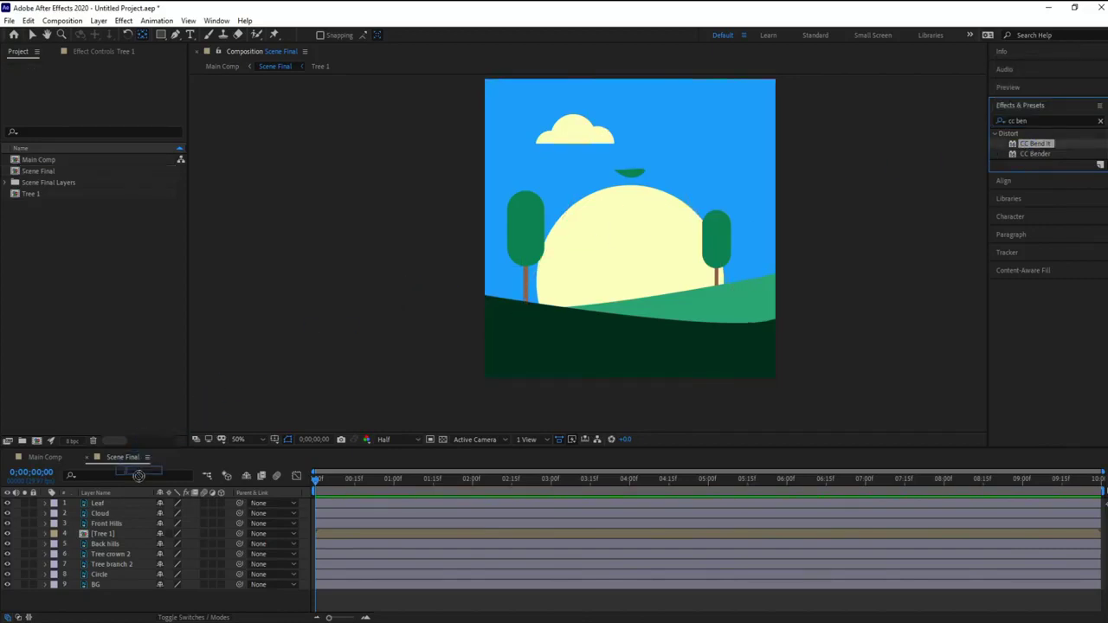
{"action": "left_click_drag", "start_coordinate": [146, 491], "coordinate": [115, 534]}
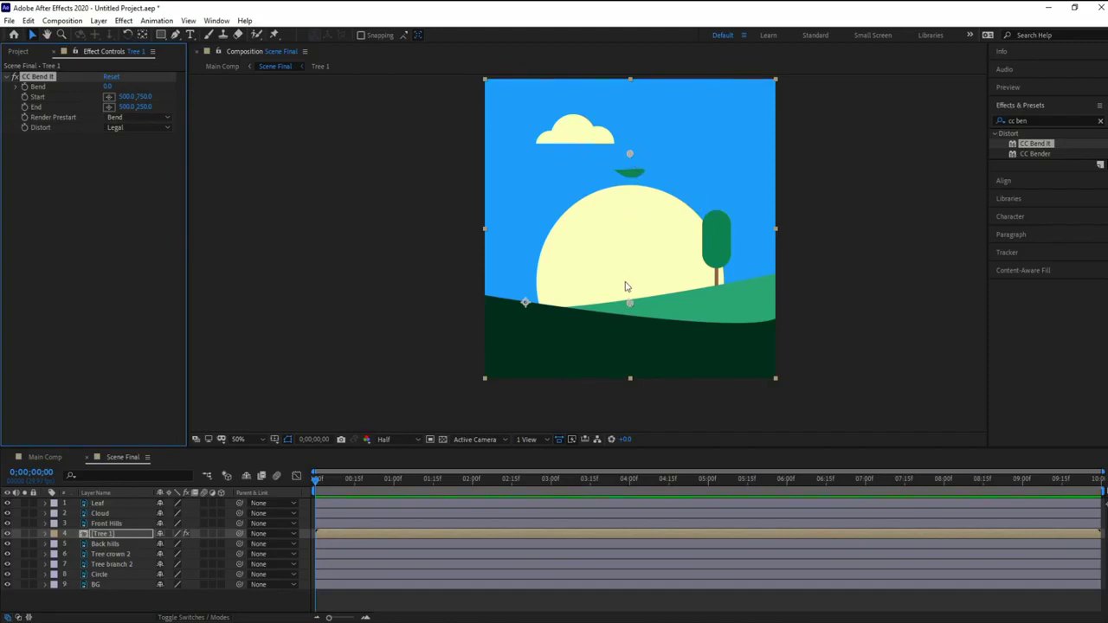
- Place CC Bend It's End point above the larger tree's crown at about 146, 309 and its Start point below the trunk at about 137, 803
{"action": "key", "text": "period"}
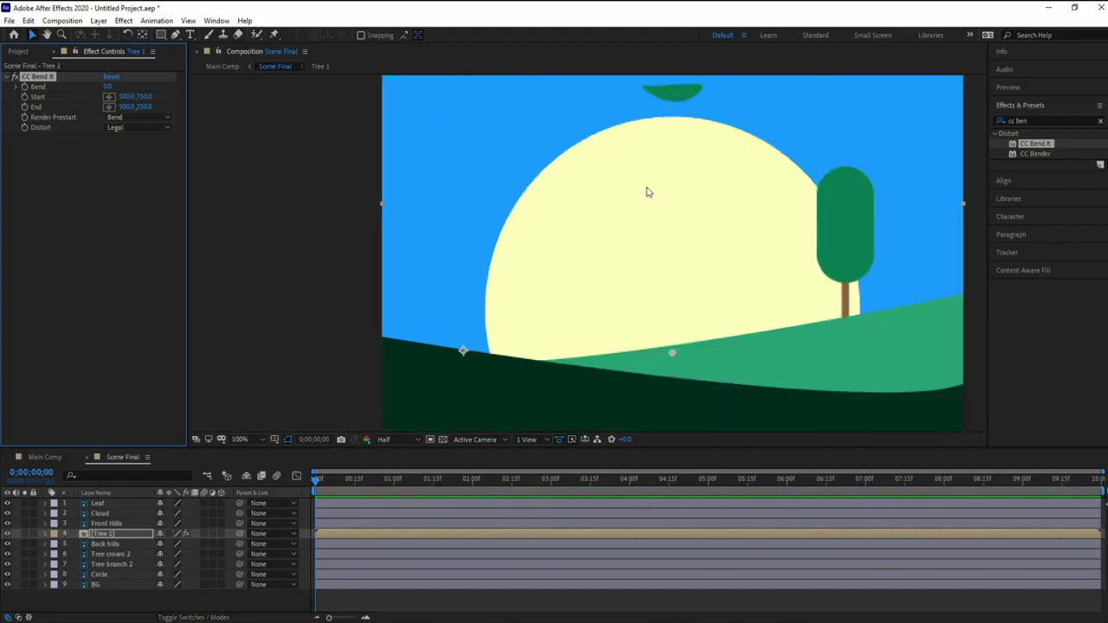
{"action": "scroll", "coordinate": [670, 190], "scroll_direction": "up", "scroll_amount": 3}
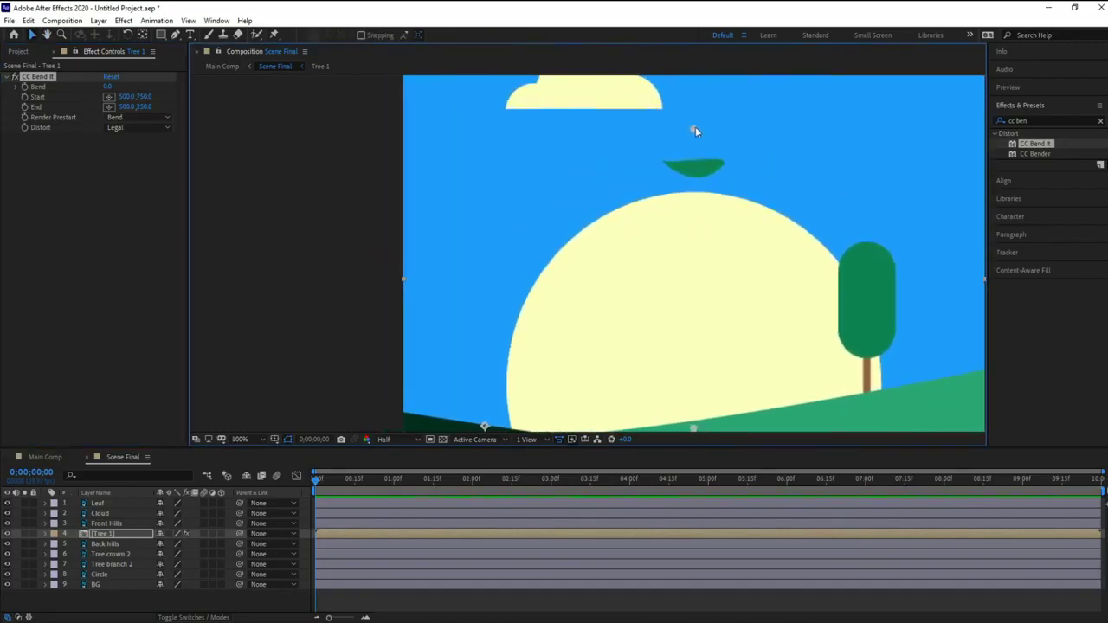
{"action": "left_click_drag", "start_coordinate": [695, 129], "coordinate": [478, 168]}
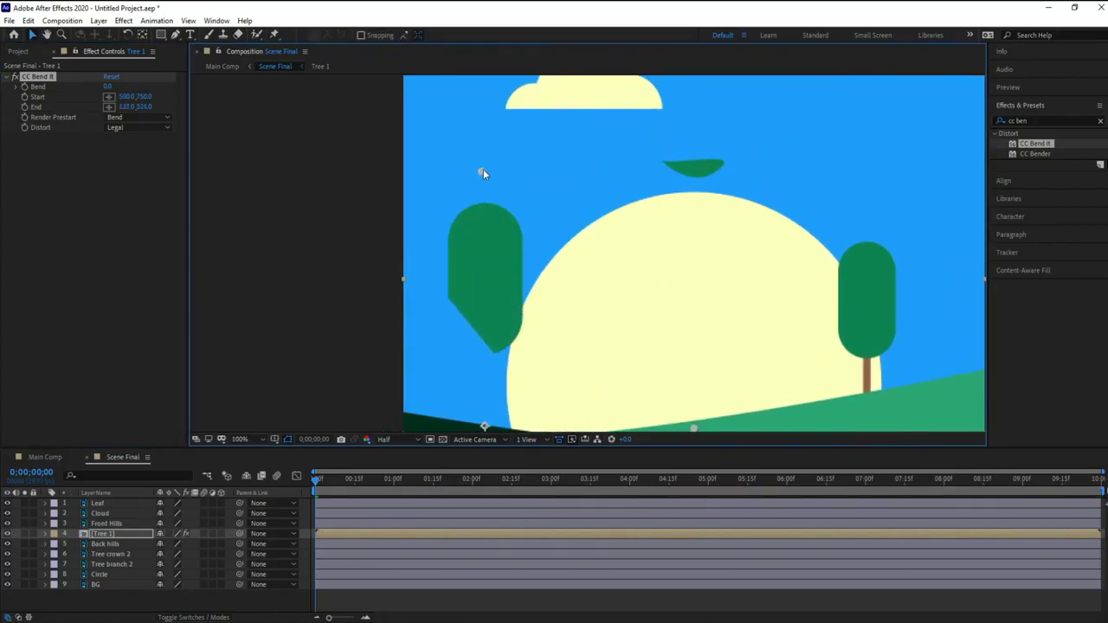
{"action": "left_click_drag", "start_coordinate": [634, 205], "coordinate": [645, 105]}
{"action": "left_click_drag", "start_coordinate": [709, 310], "coordinate": [547, 371]}
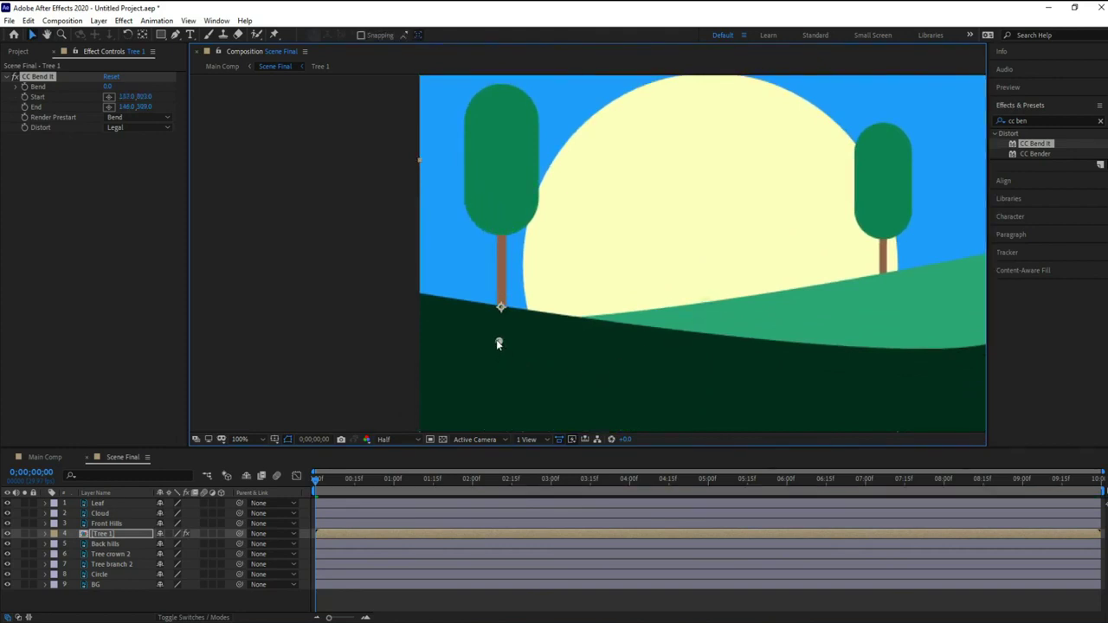
{"action": "scroll", "coordinate": [598, 250], "scroll_direction": "down", "scroll_amount": 2}
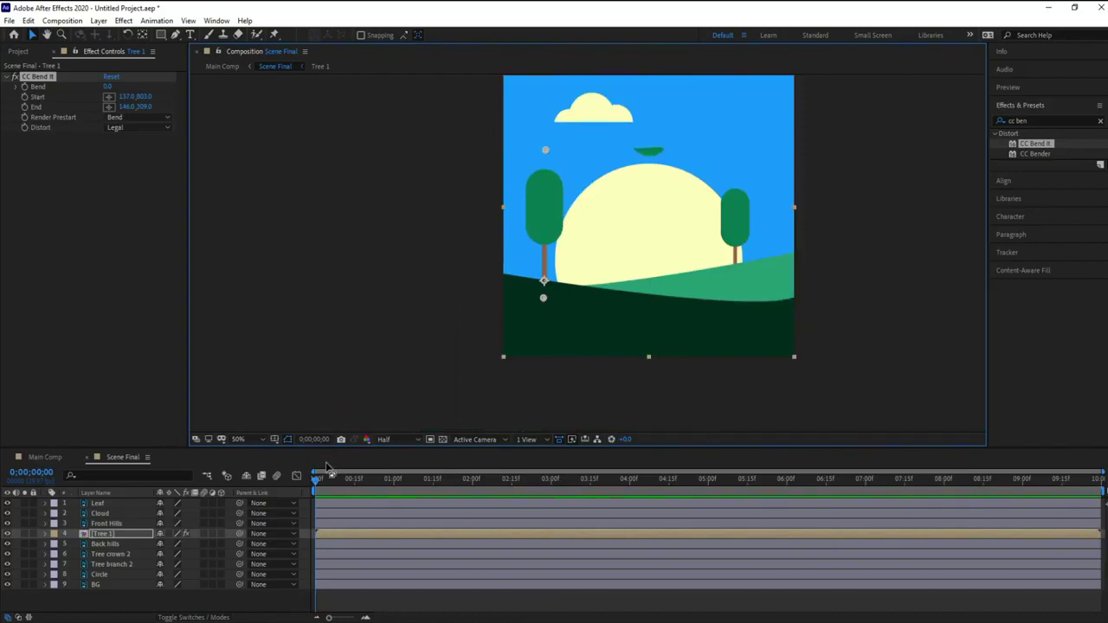
- Enable keyframing for Tree 1's Bend at 0;00;00;00 and set its value to -5
{"action": "left_click", "coordinate": [317, 483]}
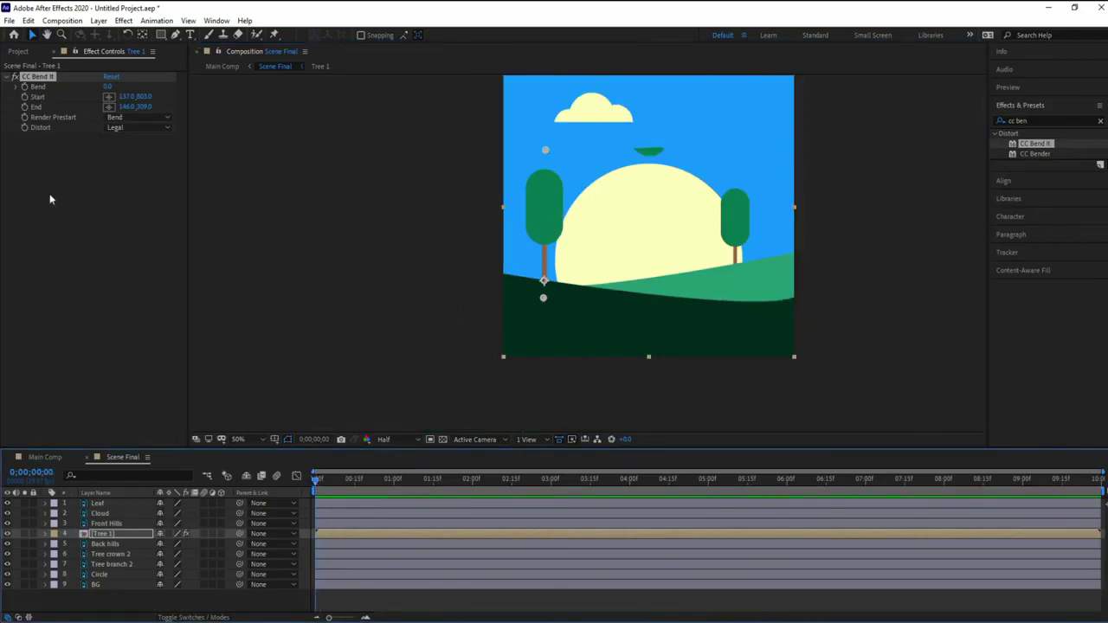
{"action": "left_click", "coordinate": [26, 89]}
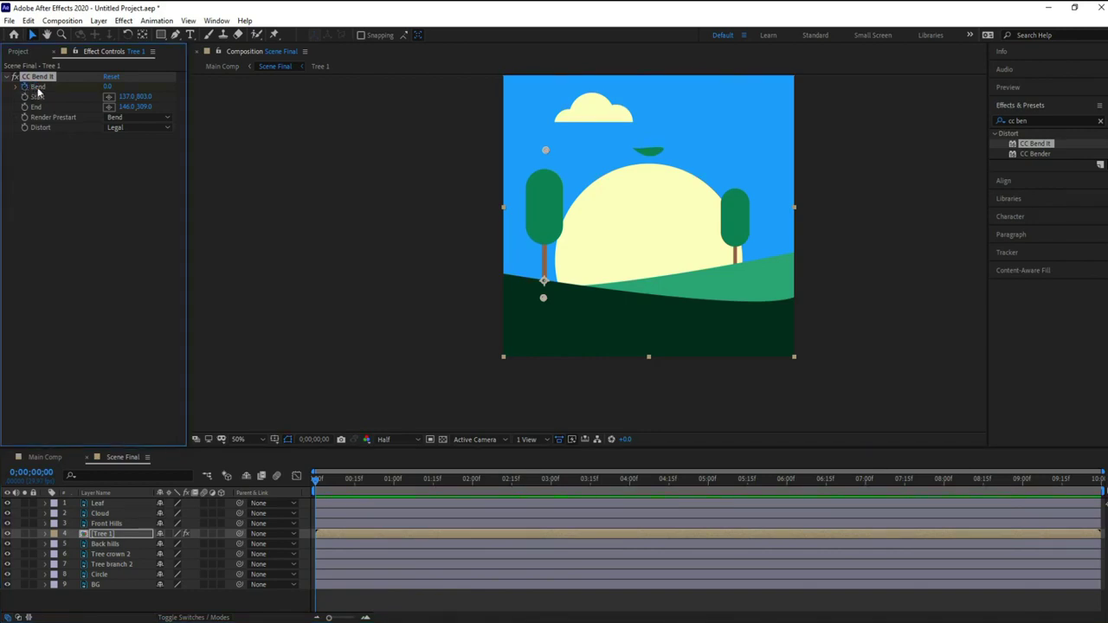
{"action": "left_click", "coordinate": [108, 87]}
{"action": "type", "text": "1"}
{"action": "key", "text": "Return"}
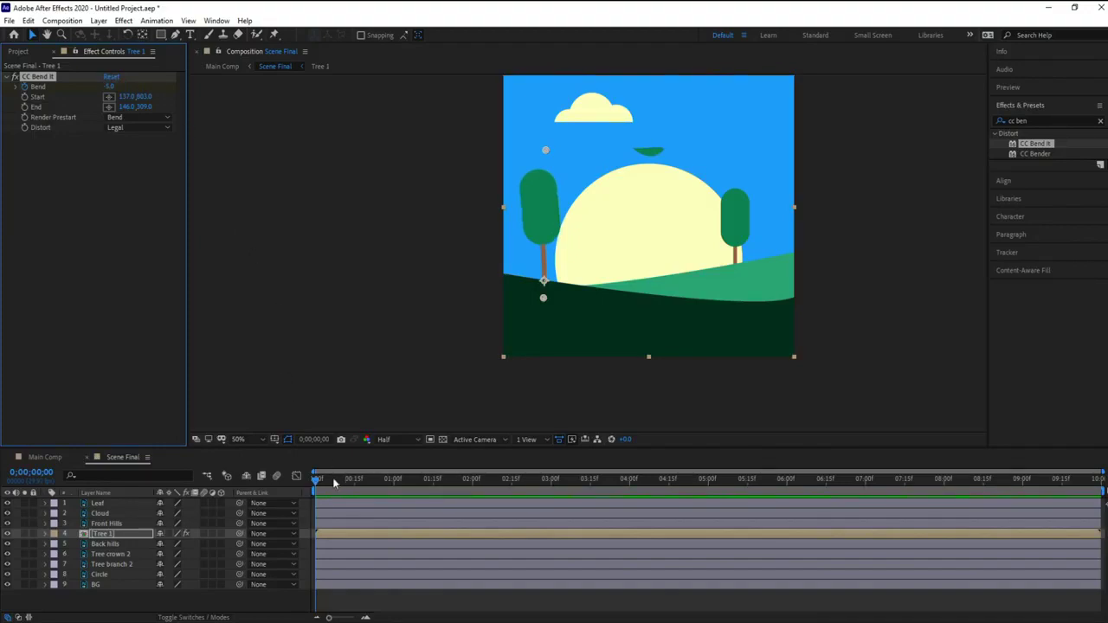
- Add a Bend keyframe of 5 for Tree 1 at 0;00;02;15
{"action": "left_click_drag", "start_coordinate": [317, 487], "coordinate": [512, 490]}
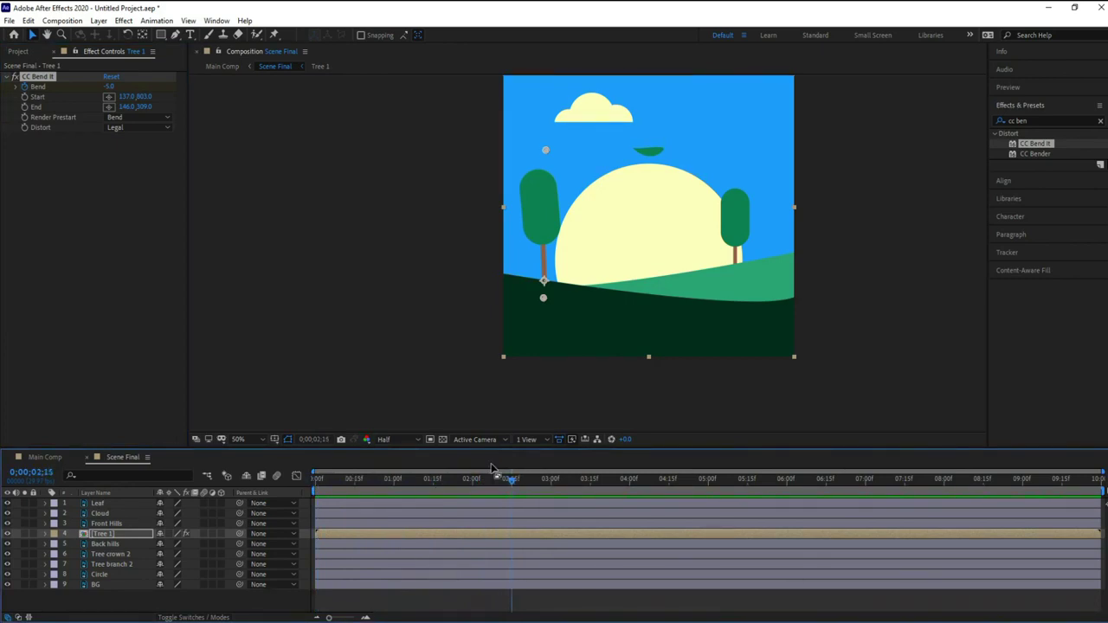
{"action": "left_click", "coordinate": [110, 87]}
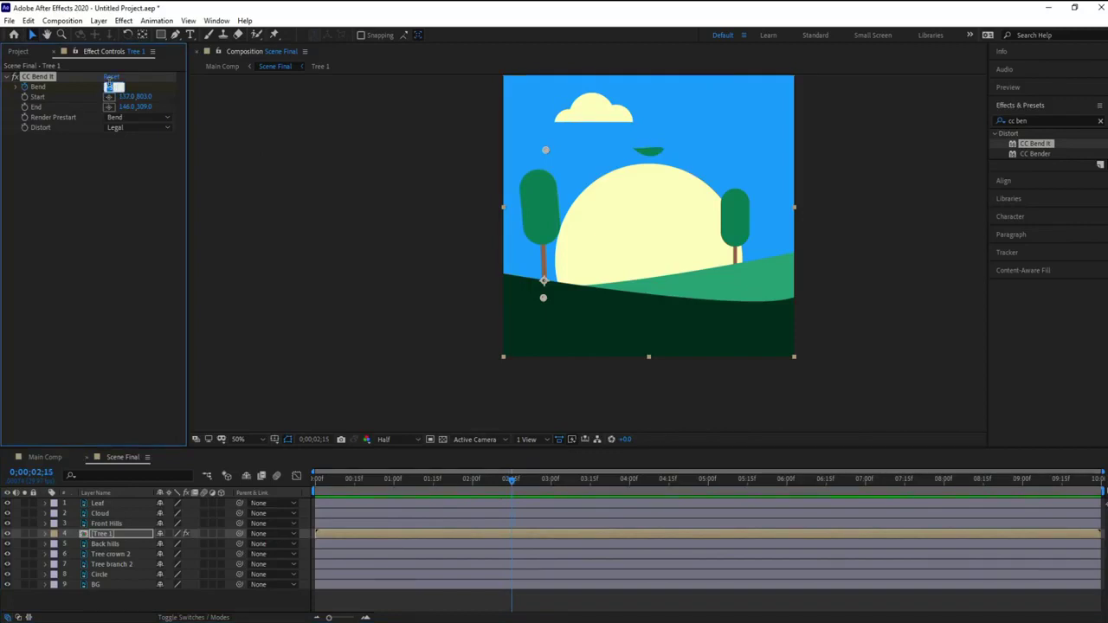
{"action": "type", "text": "5"}
{"action": "key", "text": "Return"}
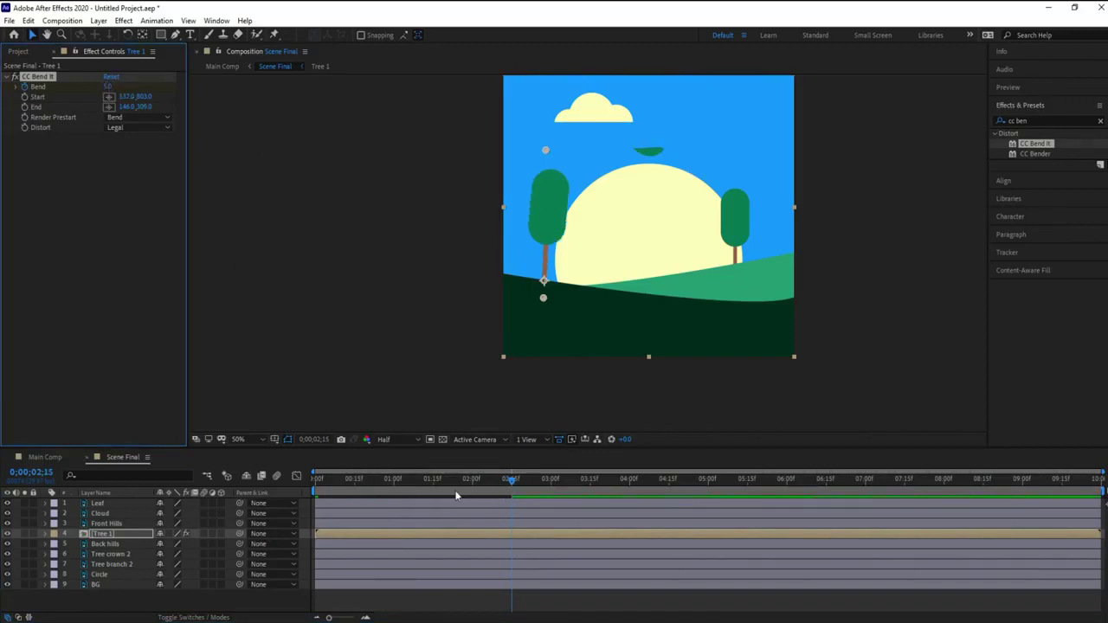
- Reveal Tree 1's Bend keyframes in the timeline and preview the tree's sway from the start of the composition
{"action": "left_click", "coordinate": [105, 536]}
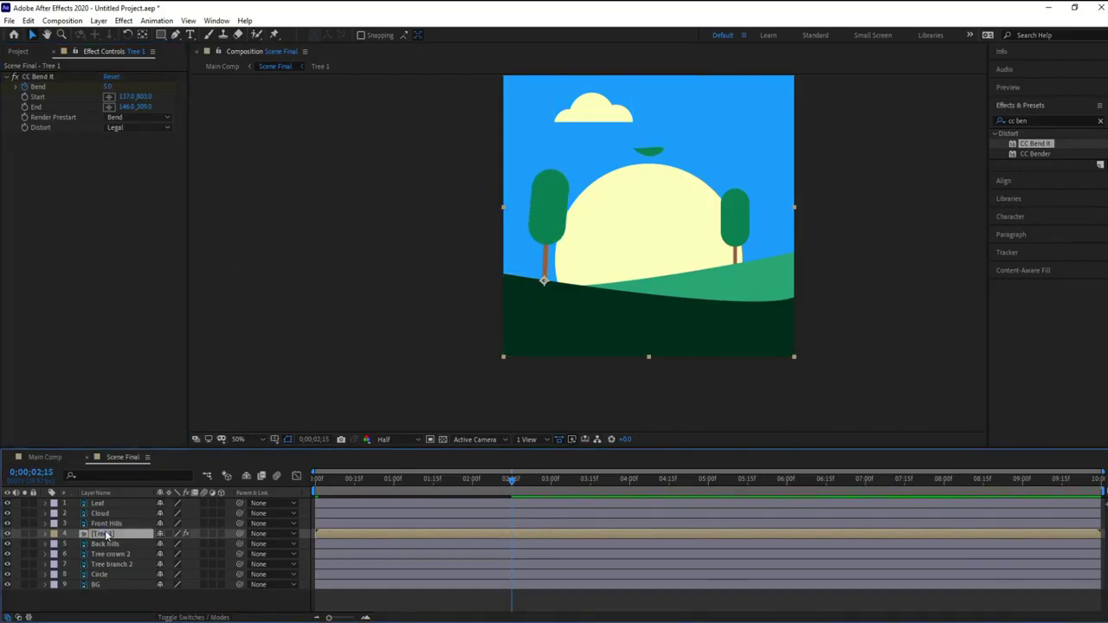
{"action": "key", "text": "u"}
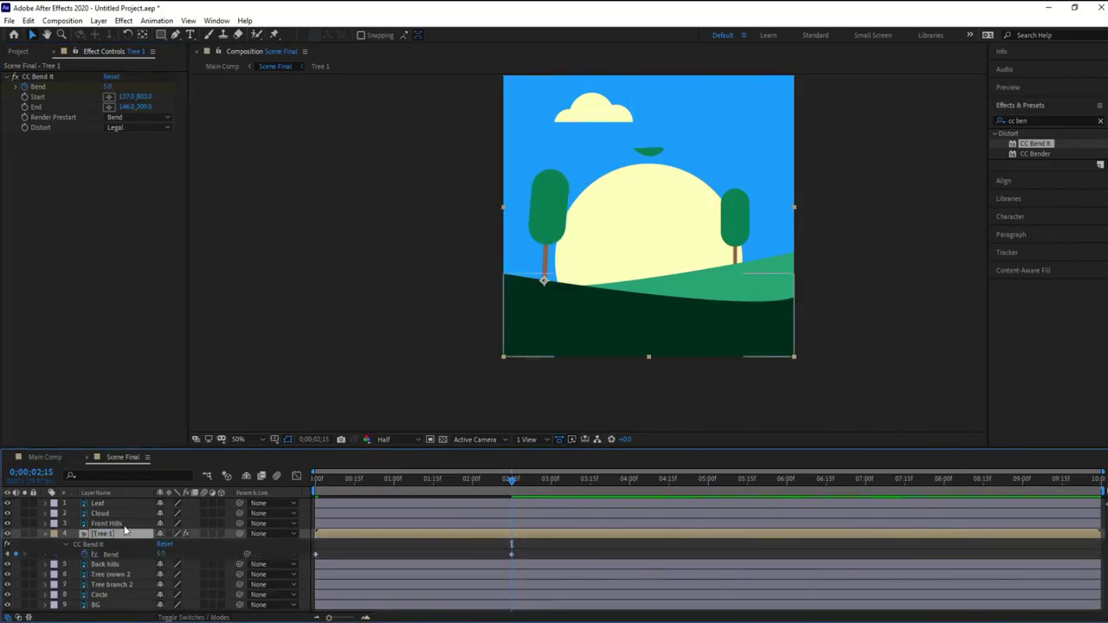
{"action": "left_click", "coordinate": [326, 559]}
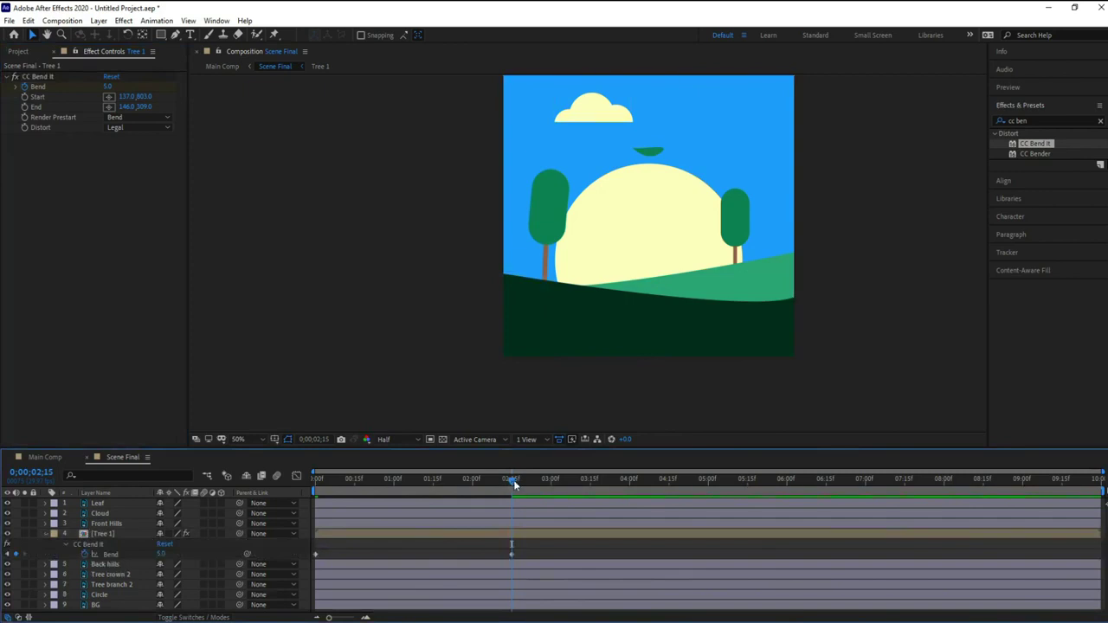
{"action": "left_click_drag", "start_coordinate": [512, 480], "coordinate": [302, 490]}
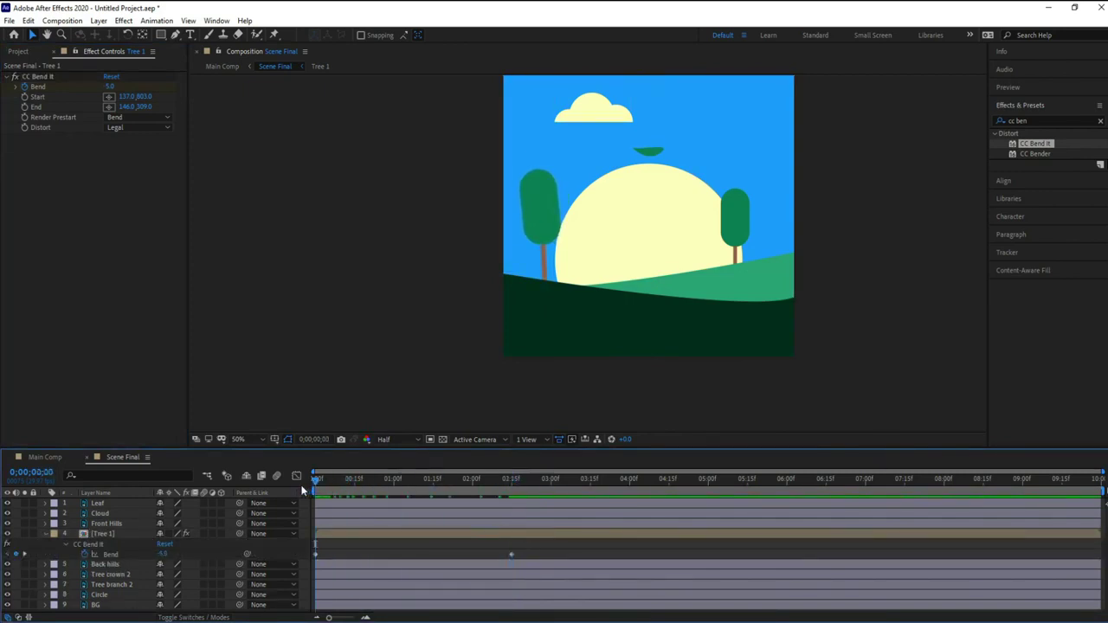
{"action": "key", "text": "space"}
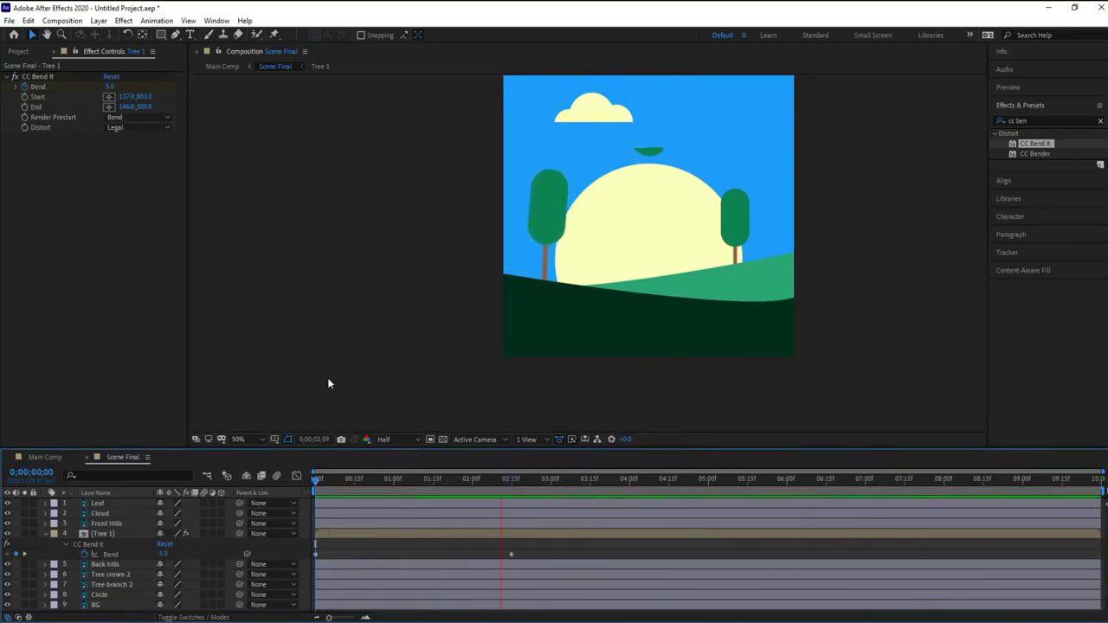
- Stop the preview, scrub the start of the tree's sway and return to 0;00;00;00
{"action": "left_click", "coordinate": [315, 482]}
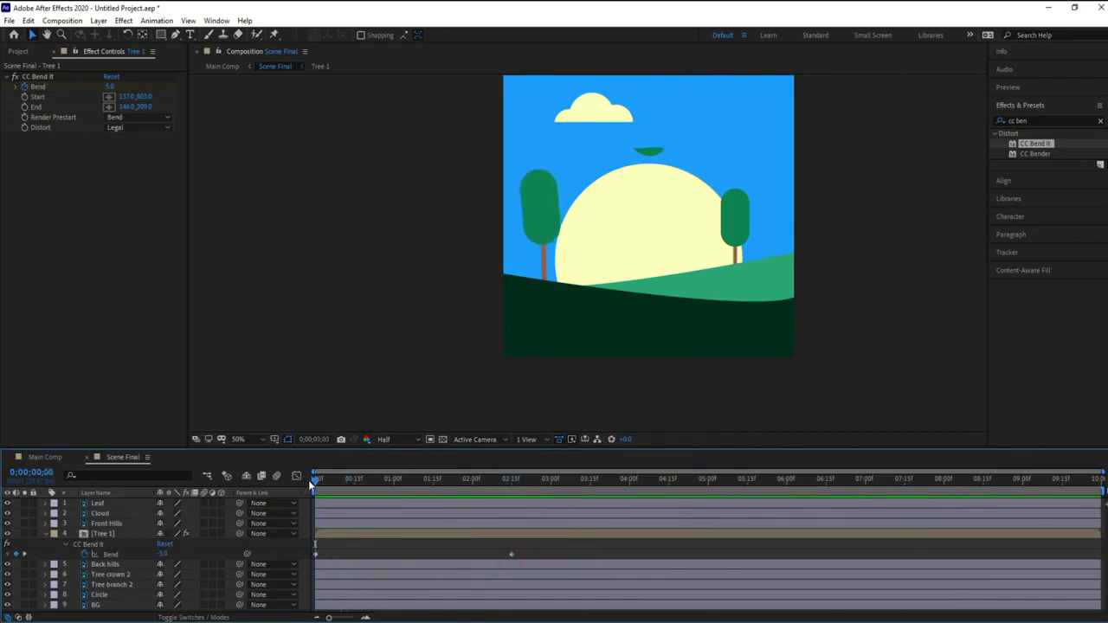
{"action": "mouse_move", "coordinate": [311, 484]}
{"action": "left_mouse_down"}
{"action": "mouse_move", "coordinate": [507, 494]}
{"action": "mouse_move", "coordinate": [304, 481]}
{"action": "left_mouse_up"}
{"action": "left_click_drag", "start_coordinate": [384, 481], "coordinate": [312, 482]}
- Enable keyframing for Tree 1's Rotation at 0;00;00;00 and set its value to -2°
{"action": "left_click", "coordinate": [143, 531]}
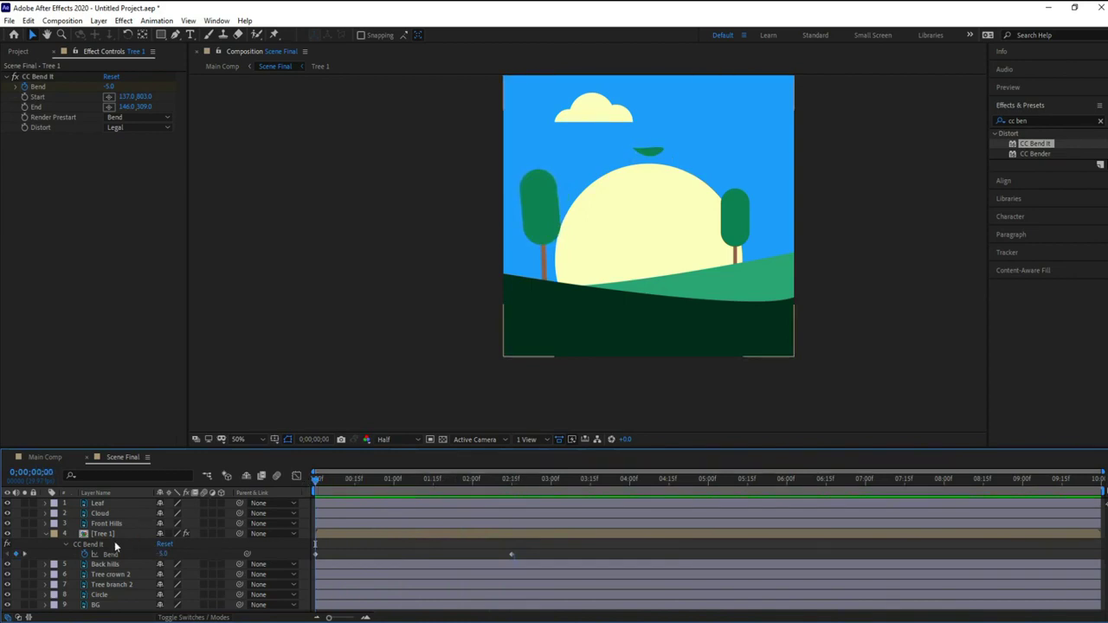
{"action": "left_click", "coordinate": [107, 533]}
{"action": "key", "text": "Return"}
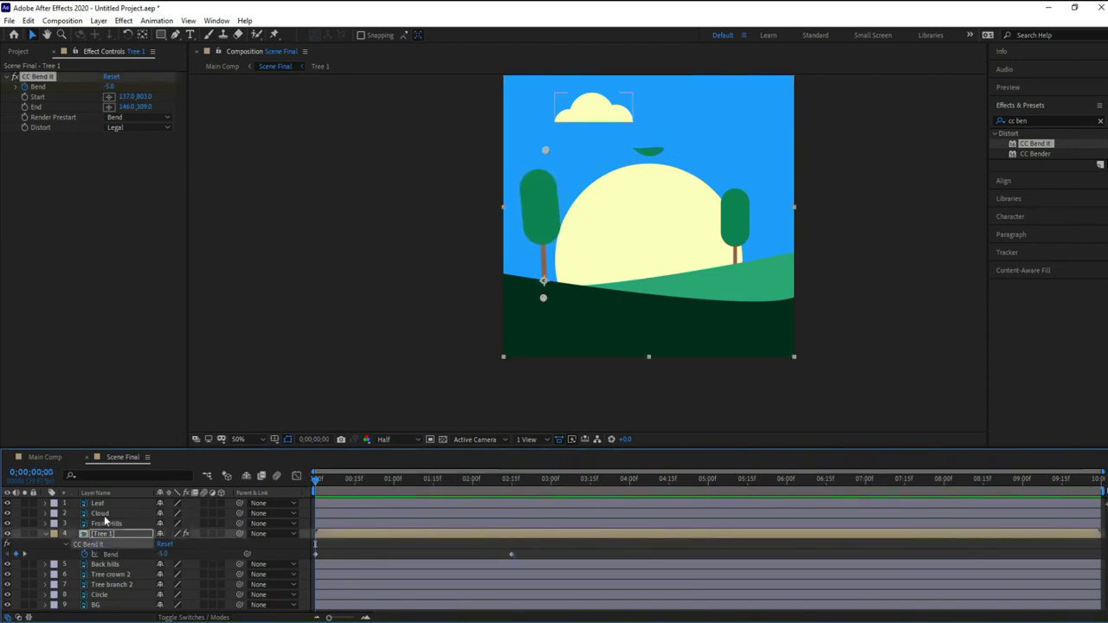
{"action": "left_click", "coordinate": [107, 524]}
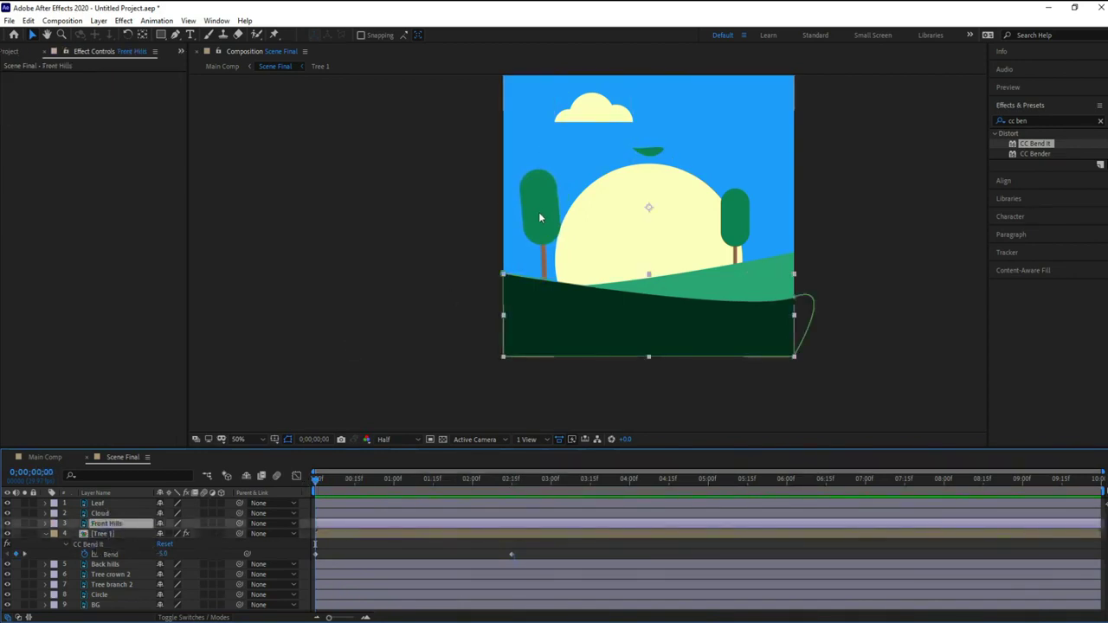
{"action": "left_click", "coordinate": [110, 534]}
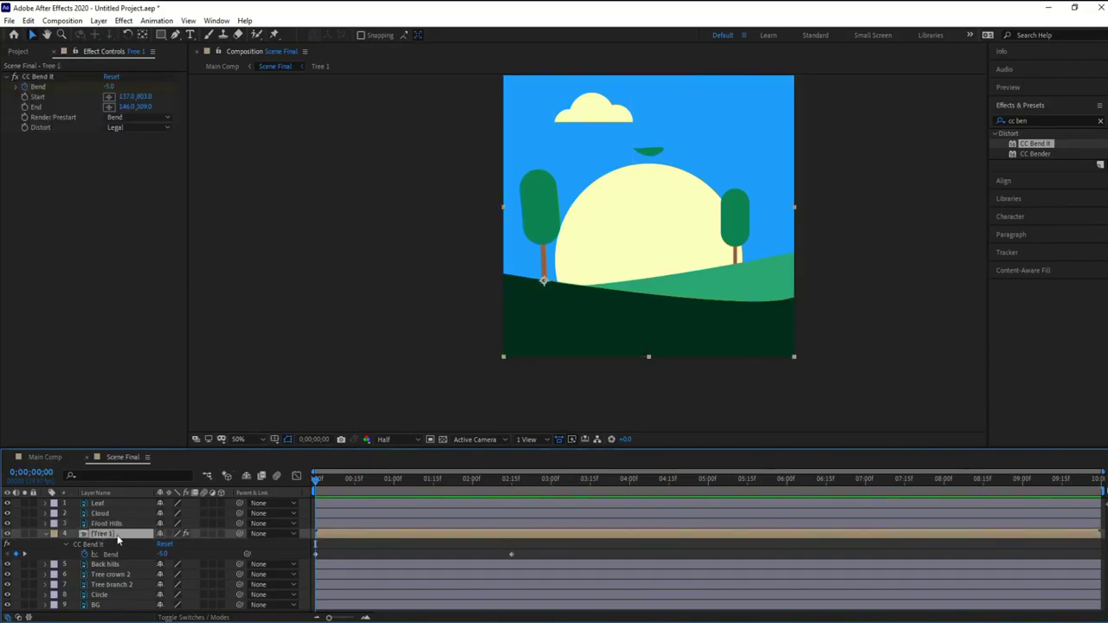
{"action": "key", "text": "r"}
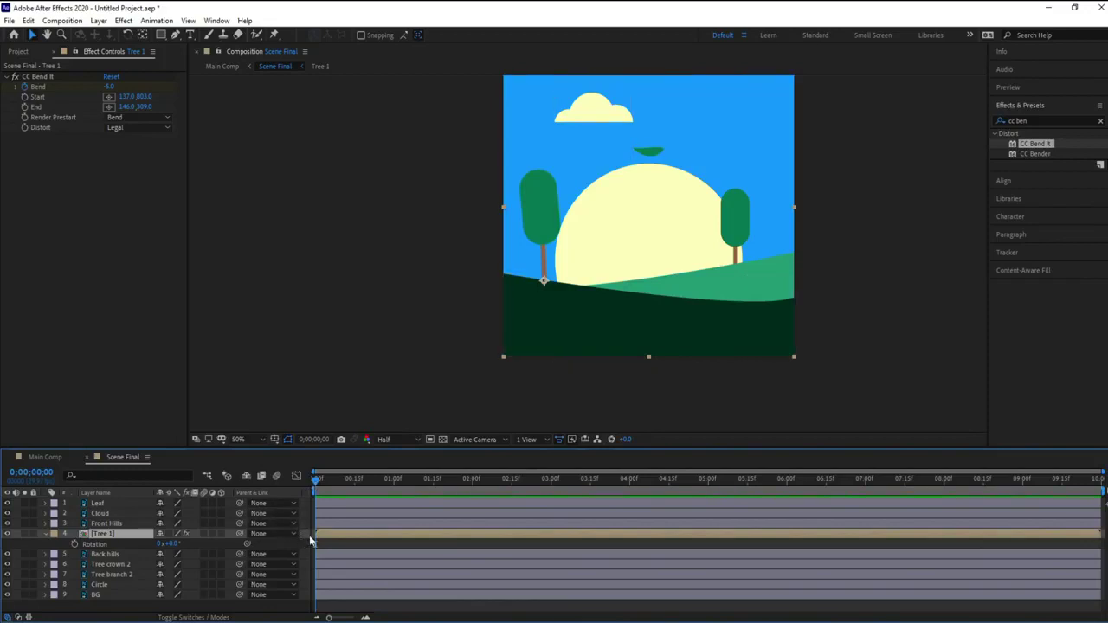
{"action": "left_click", "coordinate": [76, 545]}
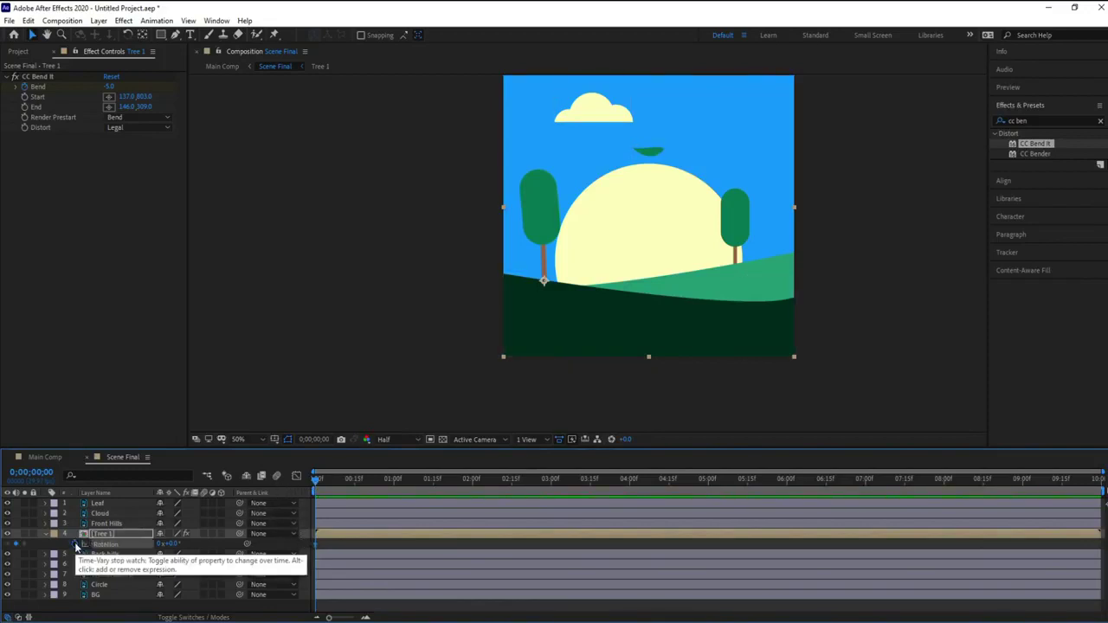
{"action": "left_click", "coordinate": [176, 545]}
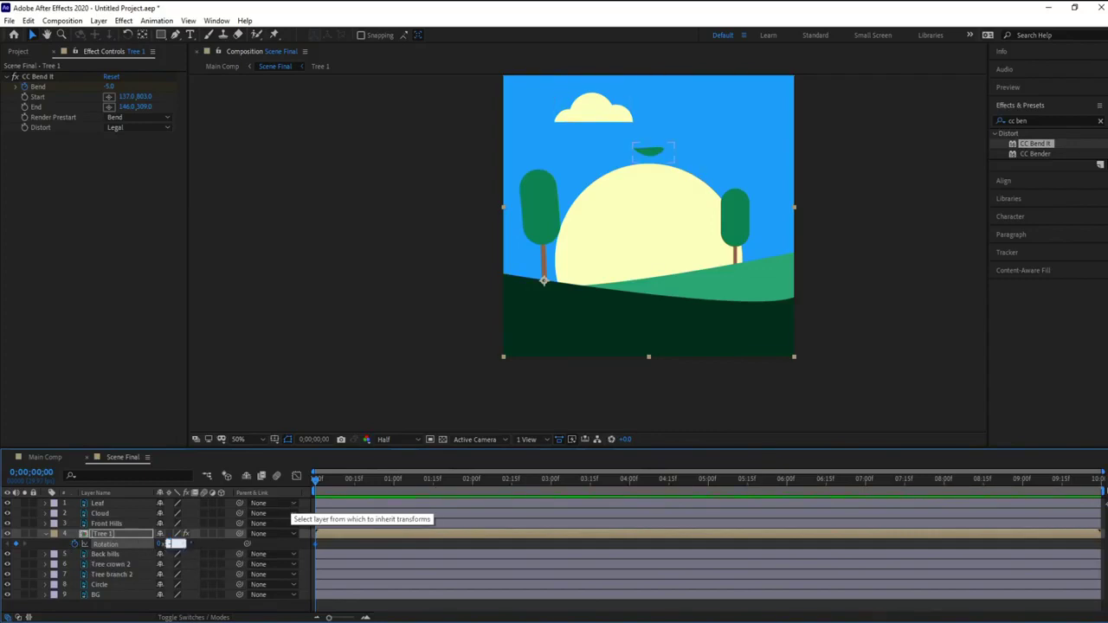
{"action": "key", "text": "Return"}
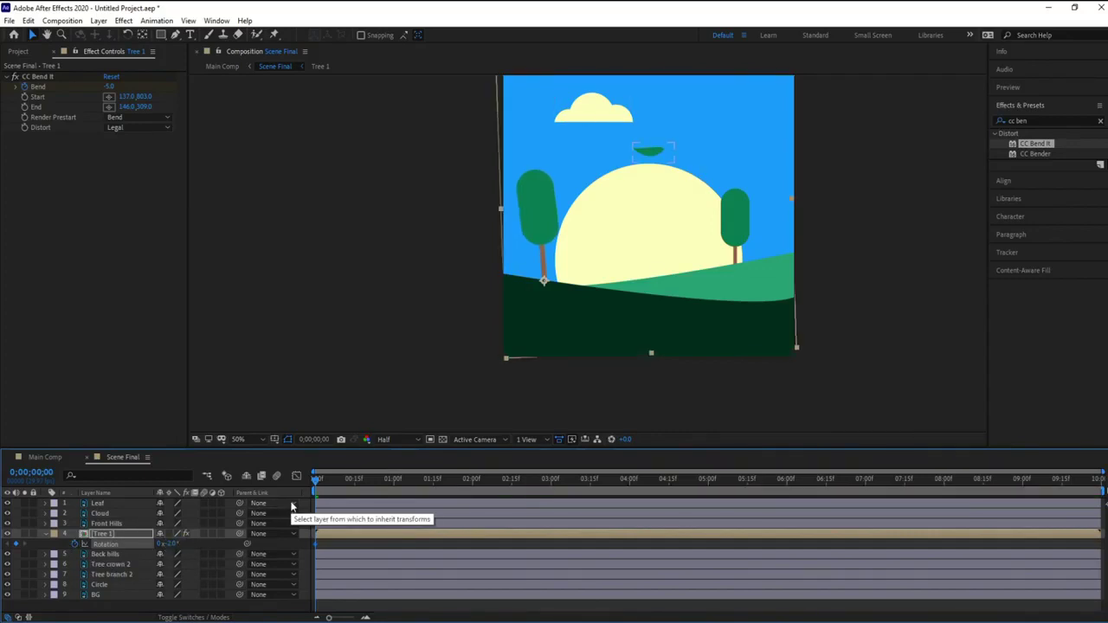
- Add a Rotation keyframe of 2° for Tree 1 at 0;00;02;15
{"action": "left_click_drag", "start_coordinate": [316, 481], "coordinate": [509, 491]}
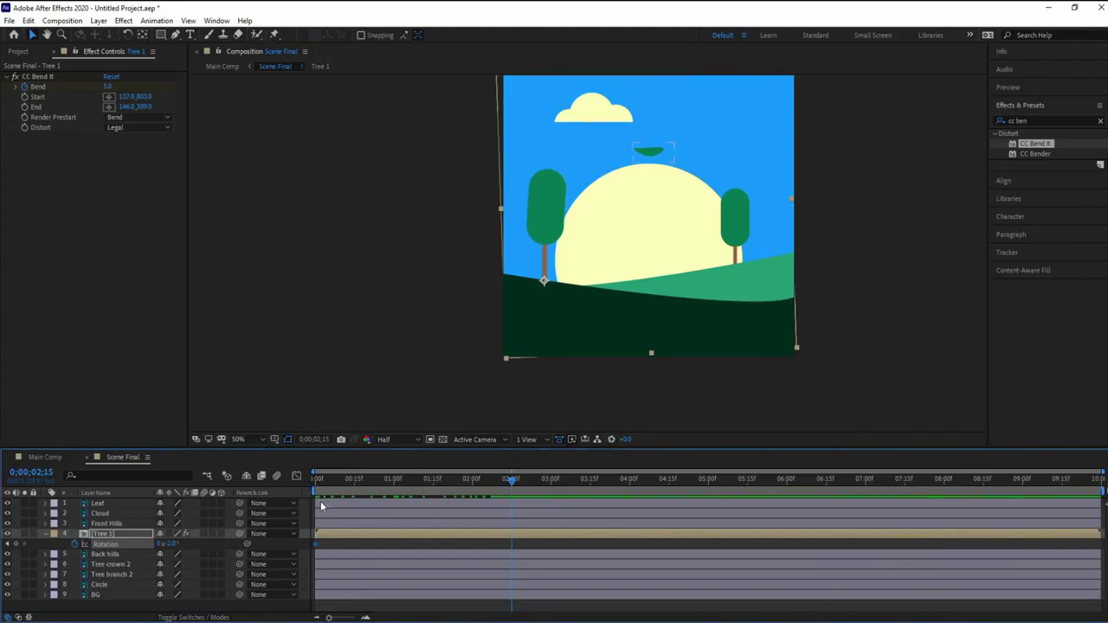
{"action": "left_click", "coordinate": [173, 544]}
{"action": "type", "text": "2"}
{"action": "key", "text": "Return"}
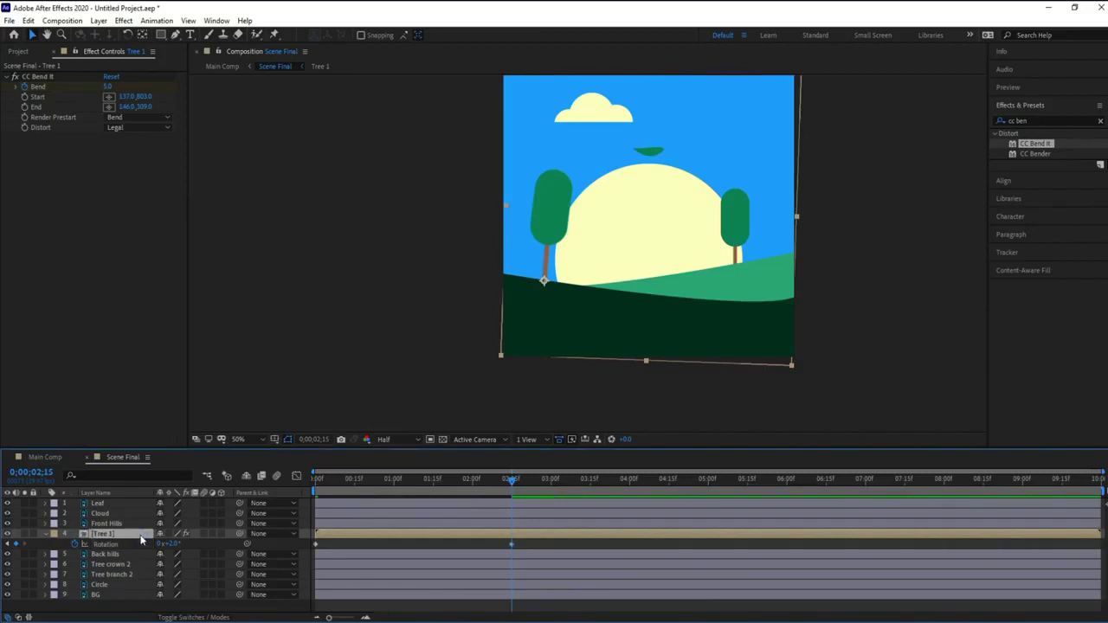
- Reveal Tree 1's animated properties and apply Easy Ease to all its Bend and Rotation keyframes
{"action": "key", "text": "u"}
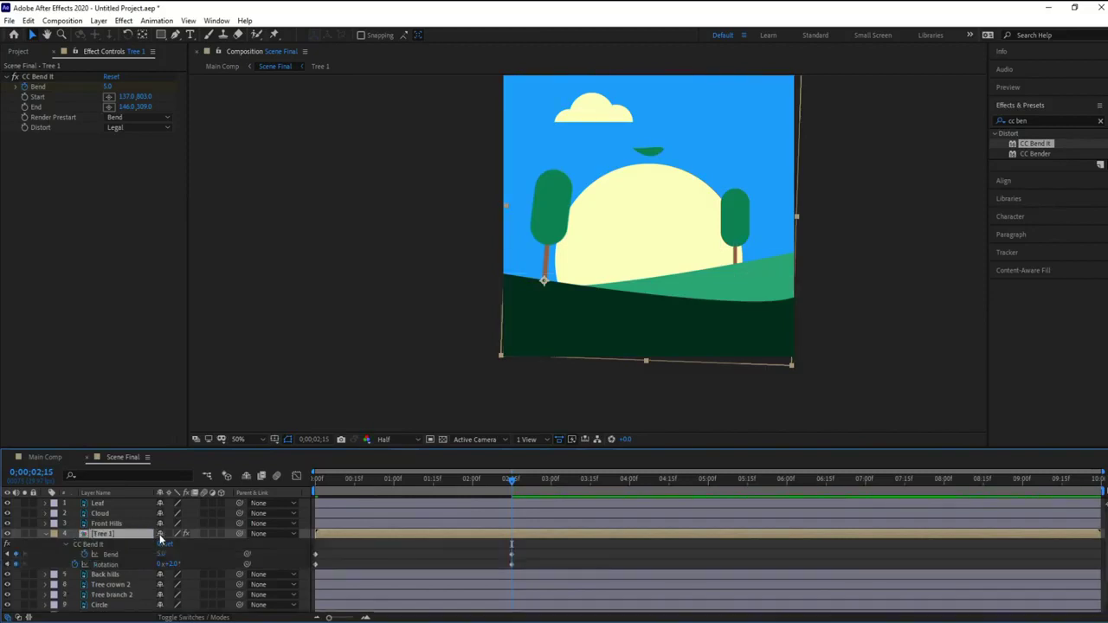
{"action": "left_click", "coordinate": [411, 563]}
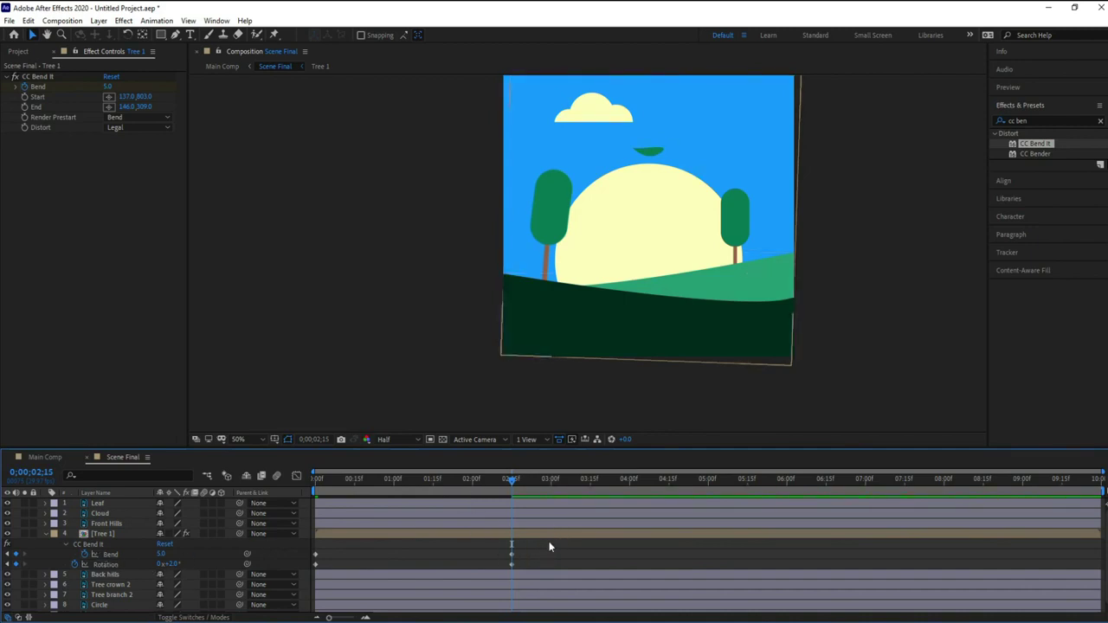
{"action": "mouse_move", "coordinate": [549, 543]}
{"action": "left_mouse_down"}
{"action": "mouse_move", "coordinate": [317, 578]}
{"action": "mouse_move", "coordinate": [324, 563]}
{"action": "left_mouse_up"}
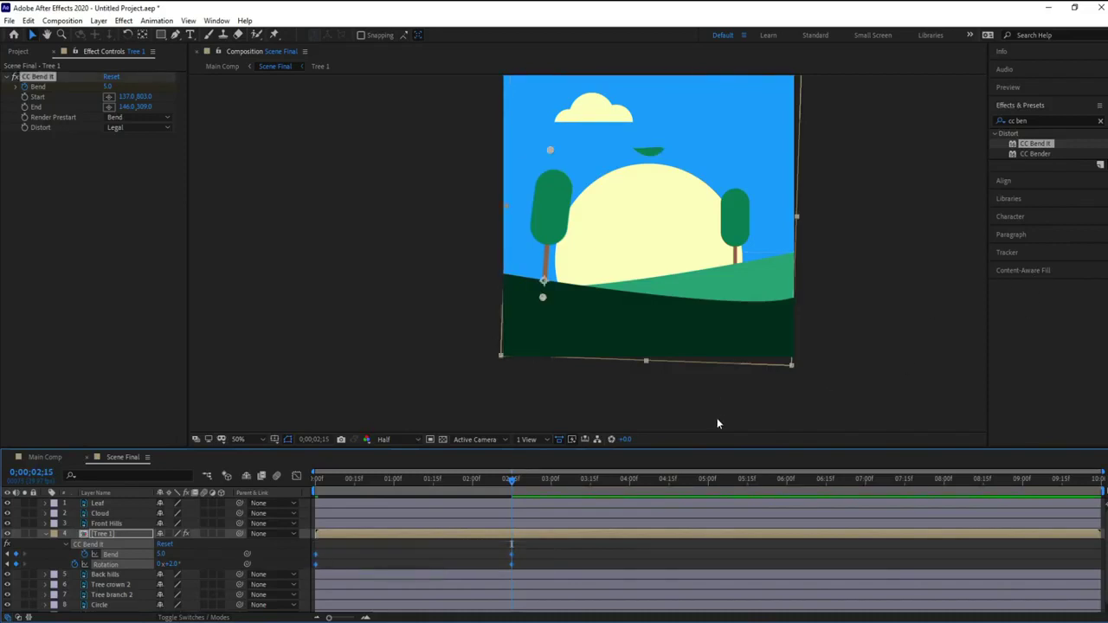
{"action": "right_click", "coordinate": [512, 556]}
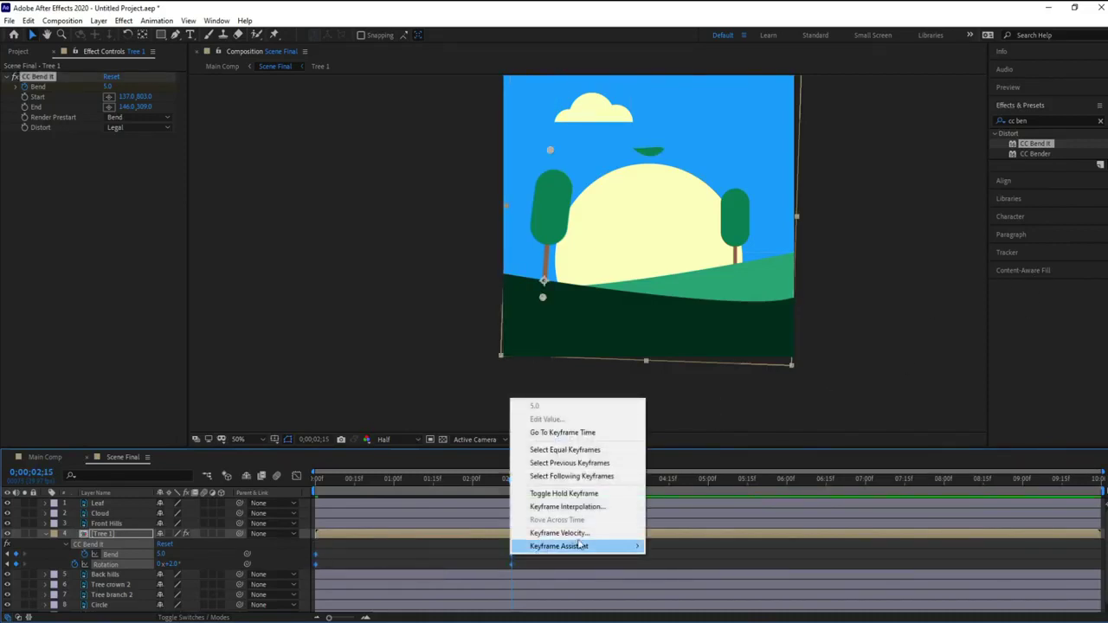
{"action": "mouse_move", "coordinate": [586, 547]}
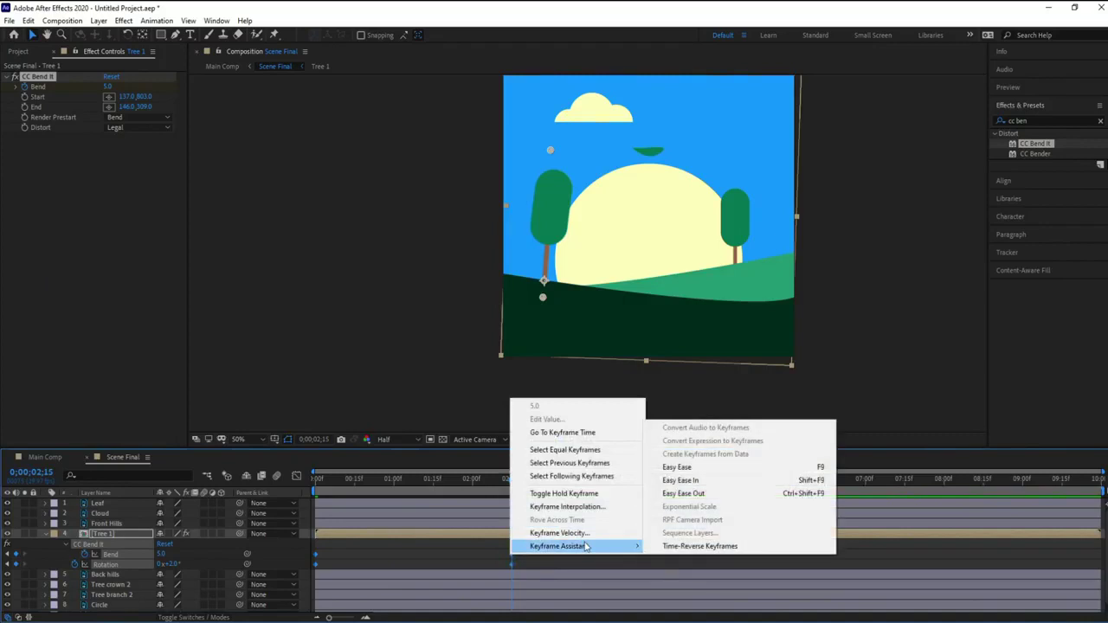
{"action": "left_click", "coordinate": [698, 468]}
- Preview the tree's eased bend and rotation from the start of the composition
{"action": "left_click_drag", "start_coordinate": [501, 485], "coordinate": [314, 483]}
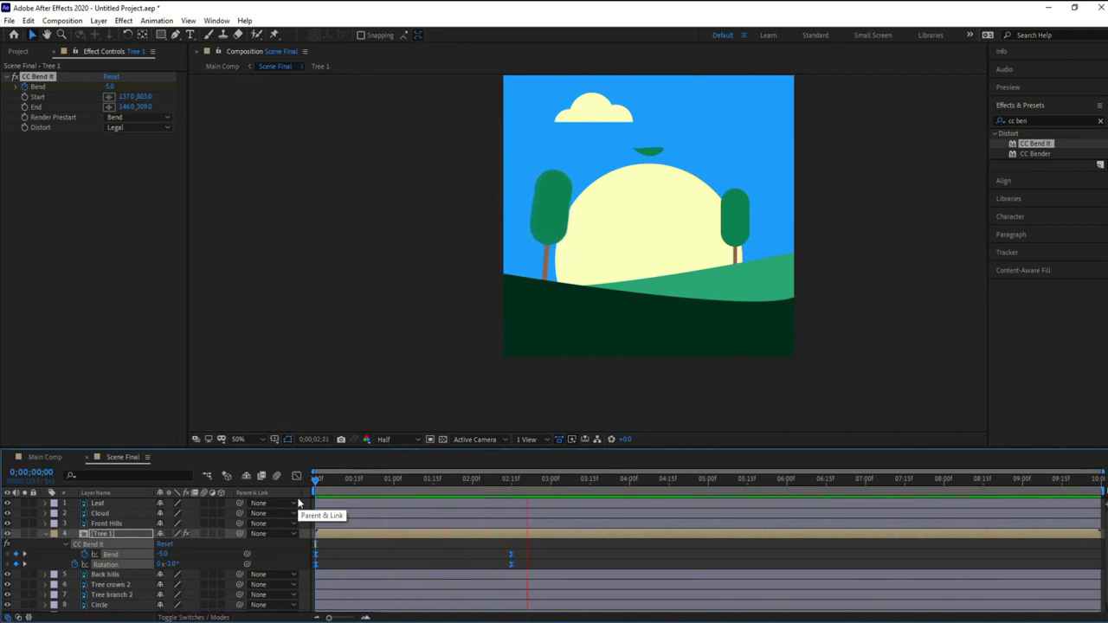
{"action": "mouse_move", "coordinate": [317, 483]}
{"action": "left_mouse_down"}
{"action": "mouse_move", "coordinate": [336, 485]}
{"action": "mouse_move", "coordinate": [300, 485]}
{"action": "left_mouse_up"}
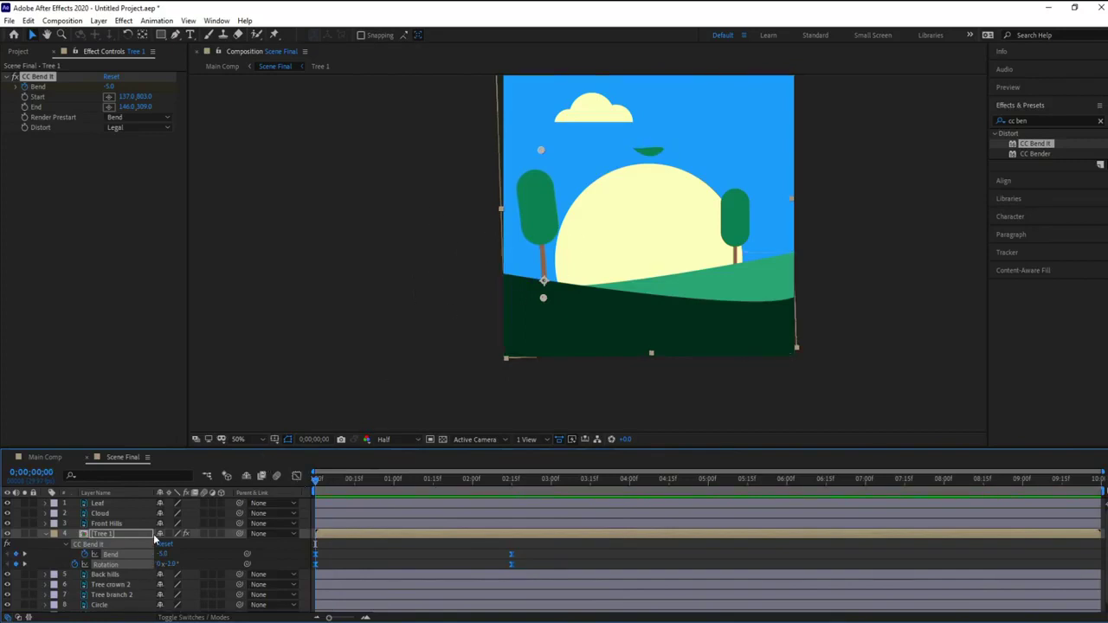
{"action": "left_click_drag", "start_coordinate": [316, 482], "coordinate": [305, 510]}
- Add the expression loopOut("pingpong") to Tree 1's Bend property
{"action": "left_click", "coordinate": [129, 536]}
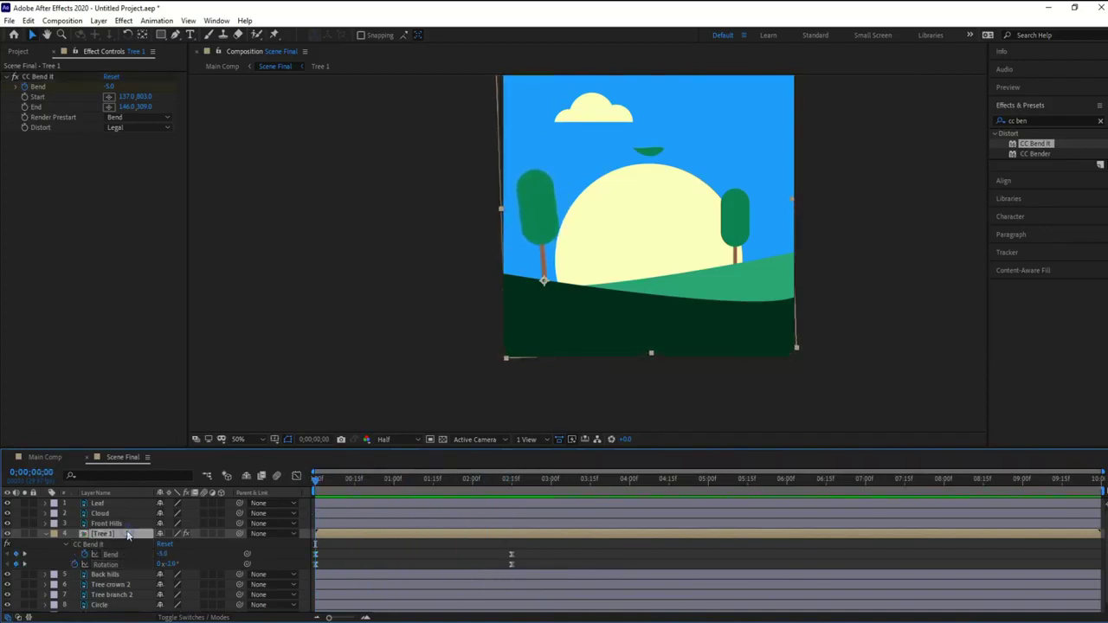
{"action": "left_click", "coordinate": [85, 557], "text": "alt"}
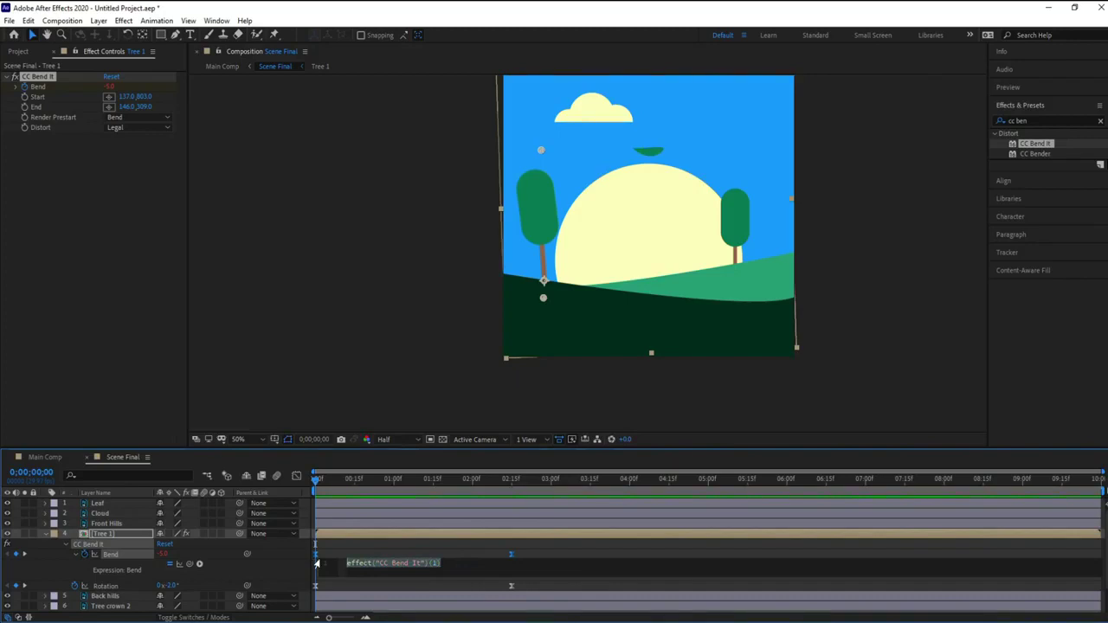
{"action": "type", "text": "l"}
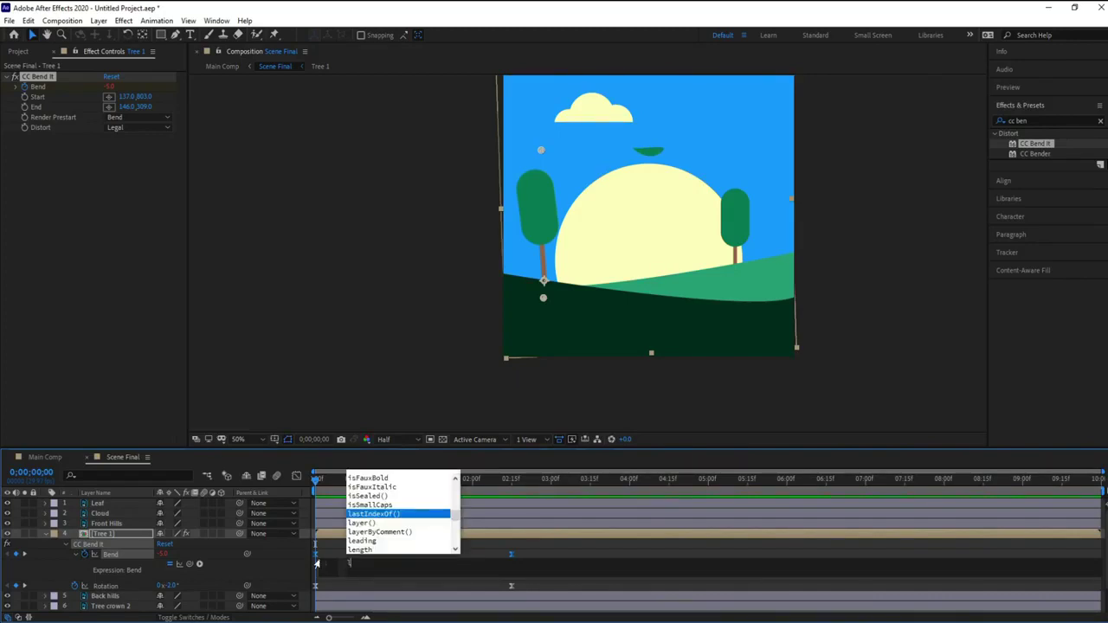
{"action": "type", "text": "oopo"}
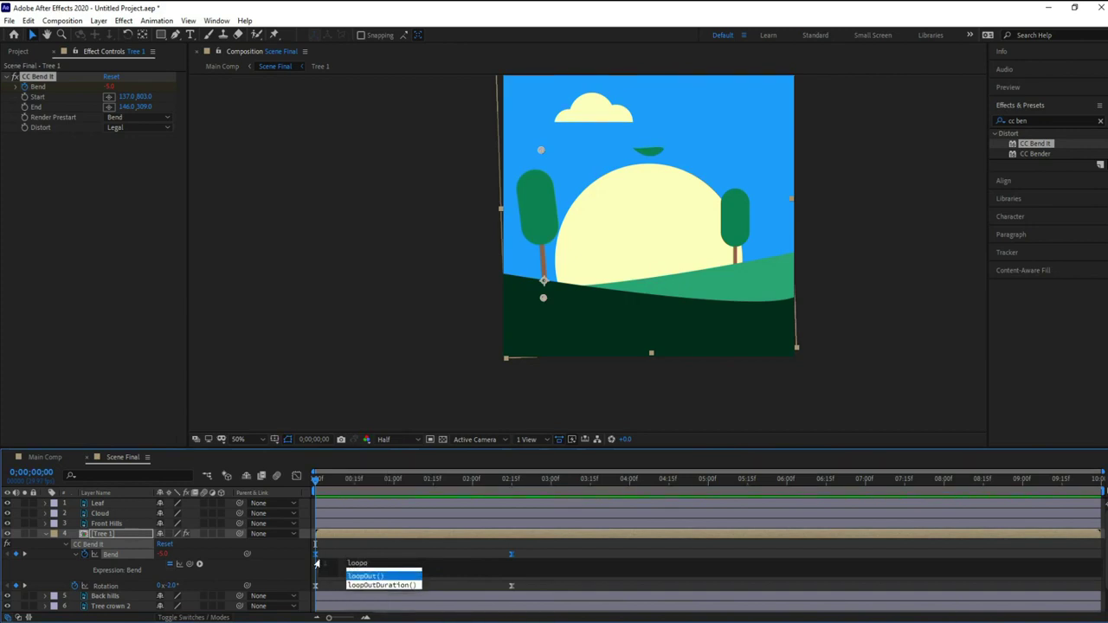
{"action": "key", "text": "Return"}
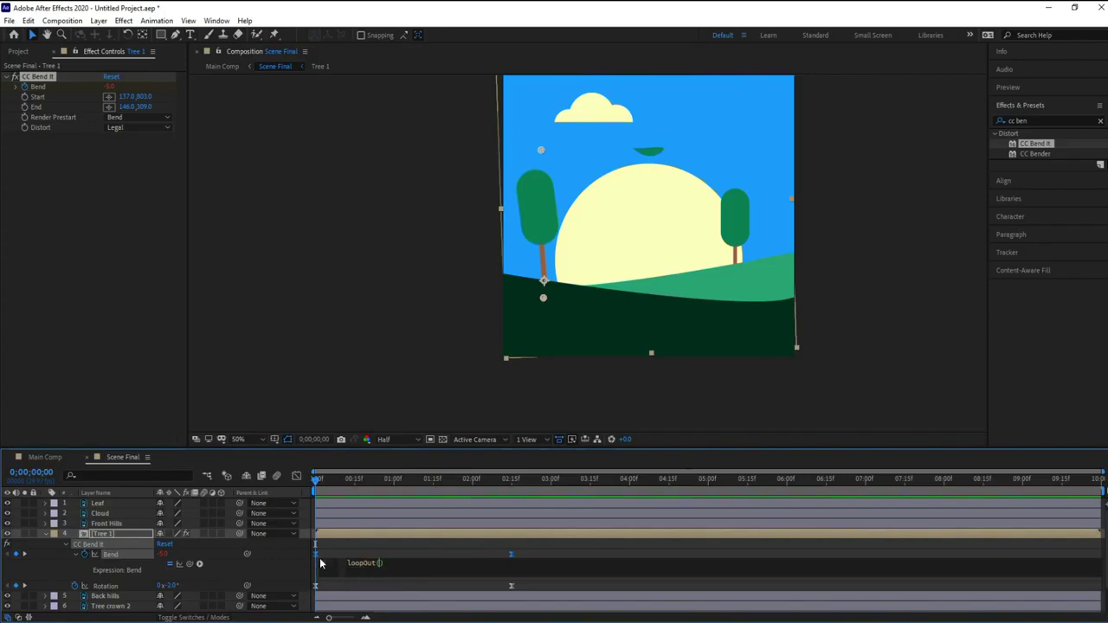
{"action": "type", "text": "\""}
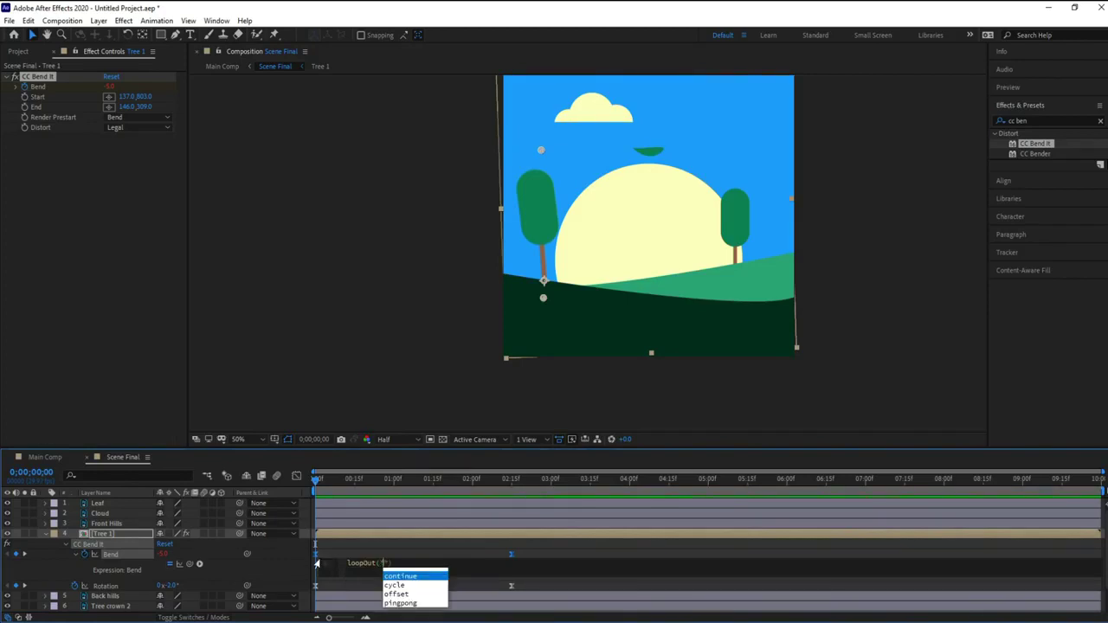
{"action": "key", "text": "Down"}
{"action": "key", "text": "Down"}
{"action": "key", "text": "Down"}
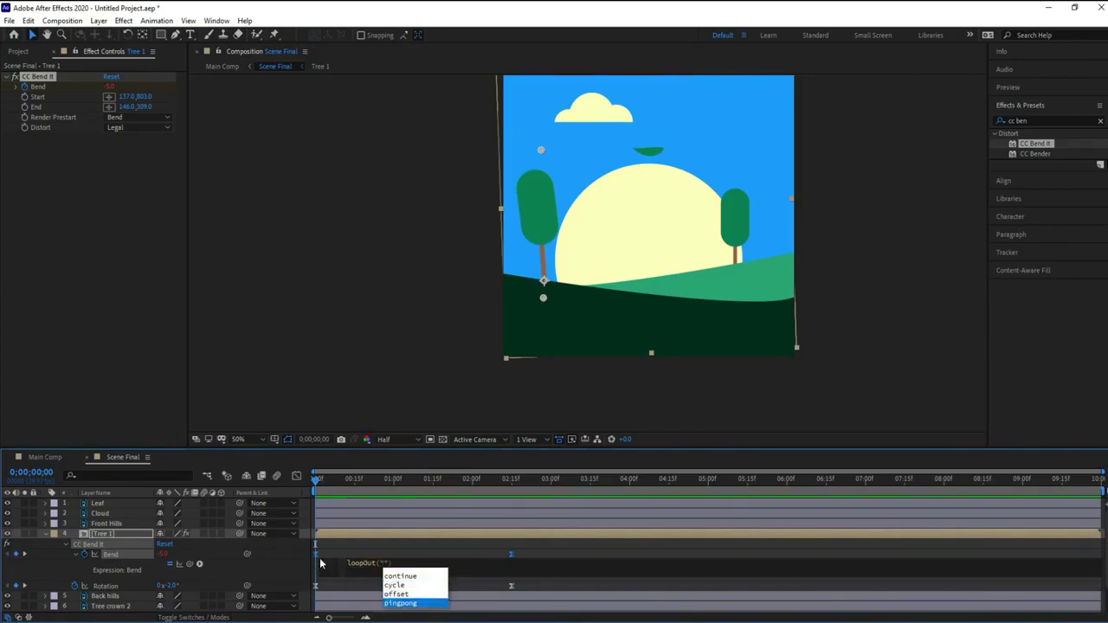
{"action": "key", "text": "Return"}
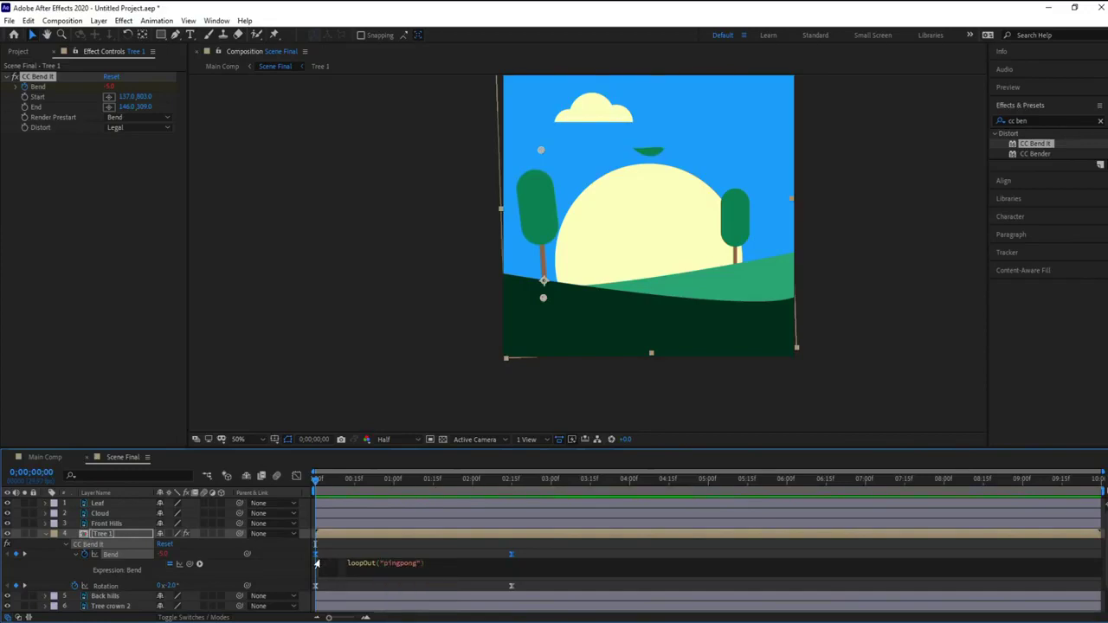
{"action": "left_click", "coordinate": [58, 556]}
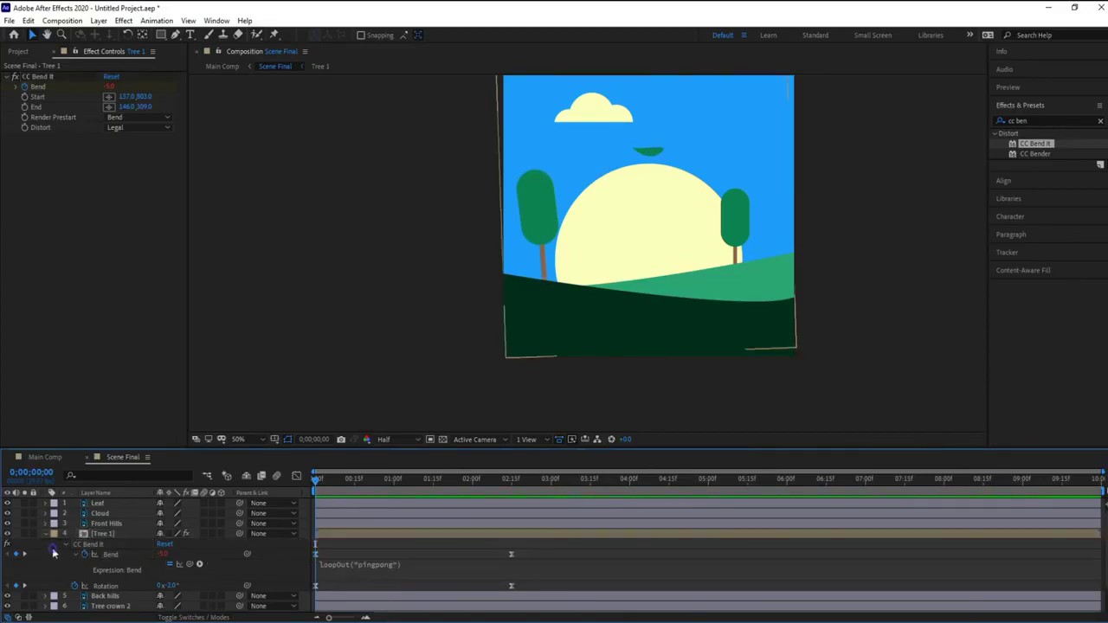
- Copy the loopOut("pingpong") expression from Tree 1's Bend to its Rotation property
{"action": "left_click", "coordinate": [350, 568]}
{"action": "key", "text": "ctrl+c"}
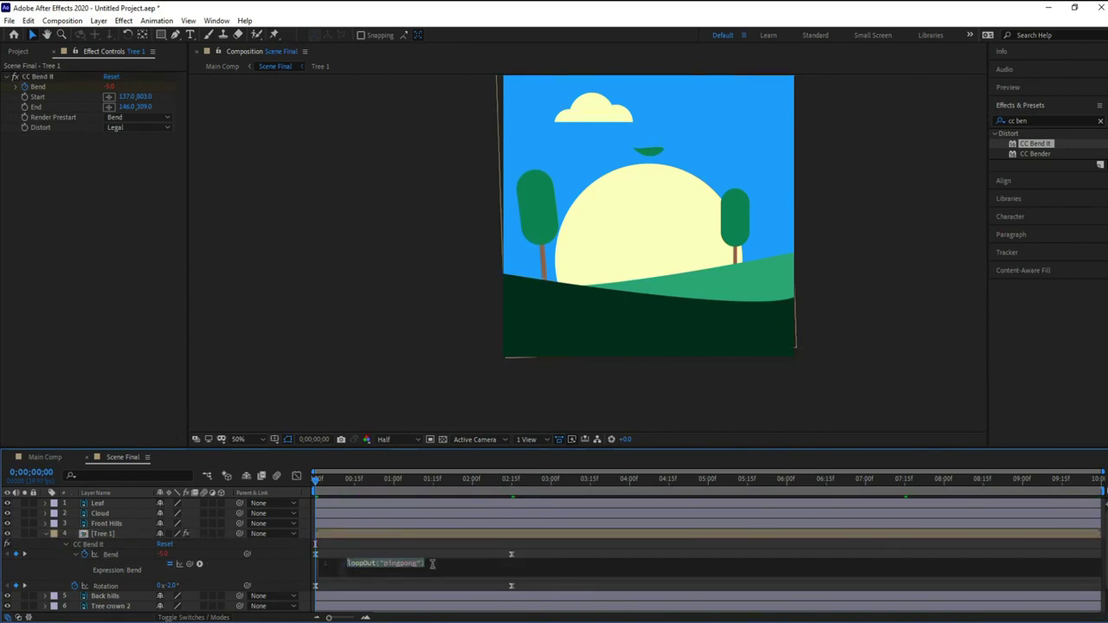
{"action": "left_click", "coordinate": [39, 554]}
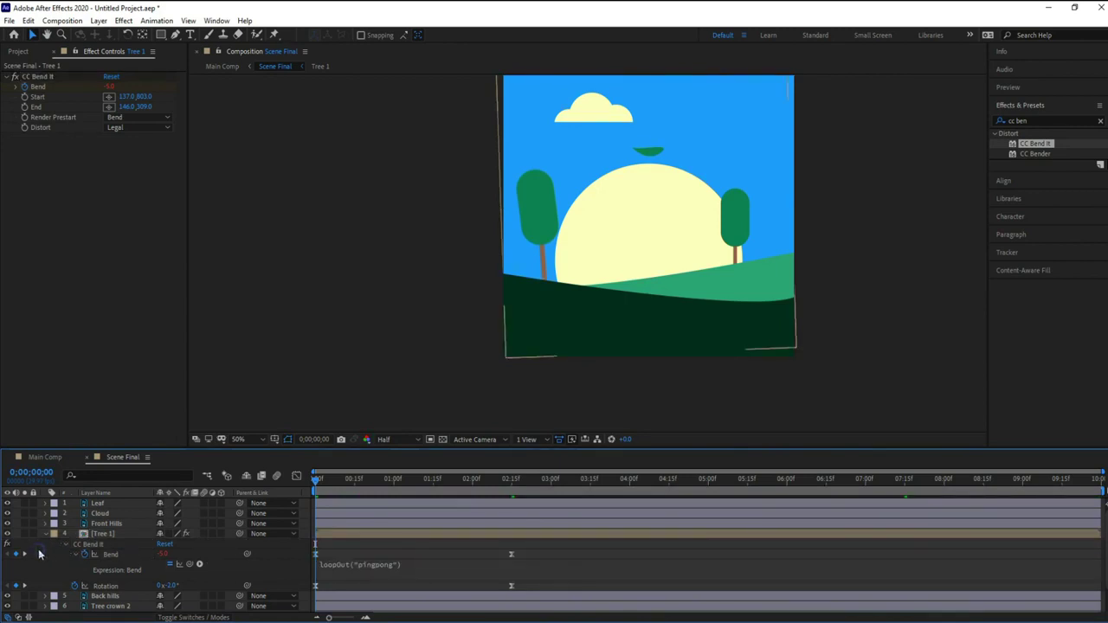
{"action": "left_click", "coordinate": [75, 589], "text": "alt"}
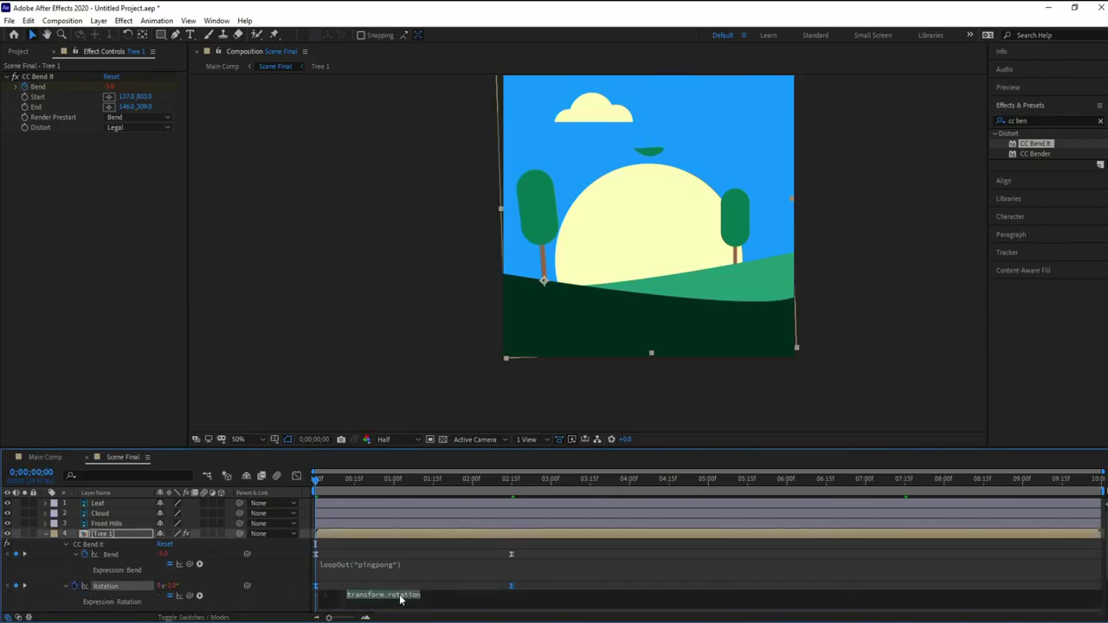
{"action": "key", "text": "ctrl+v"}
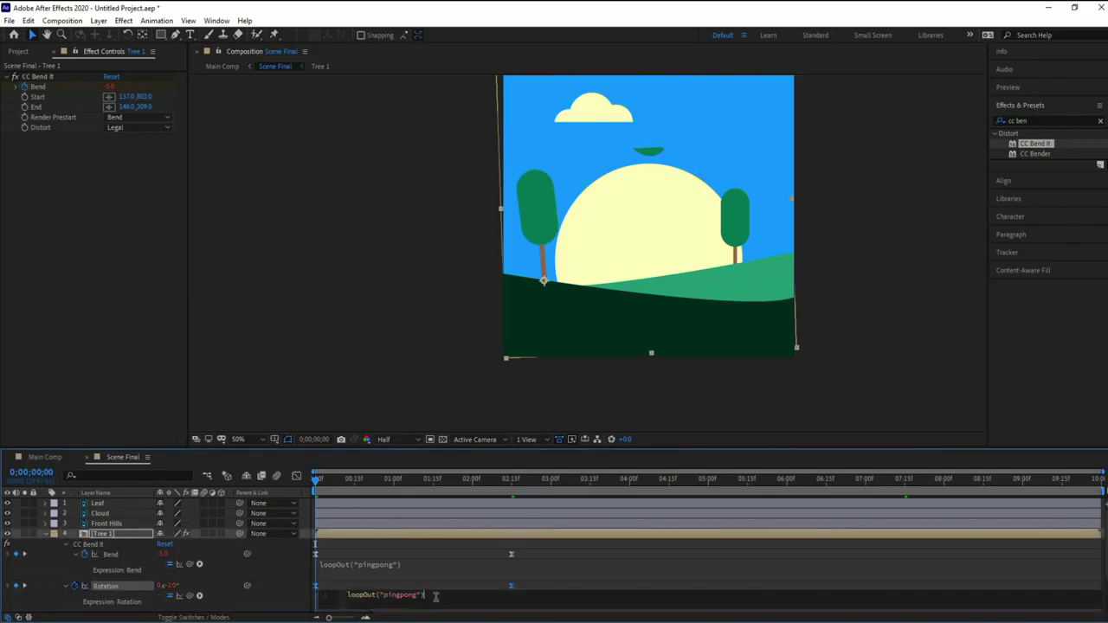
{"action": "left_click", "coordinate": [35, 580]}
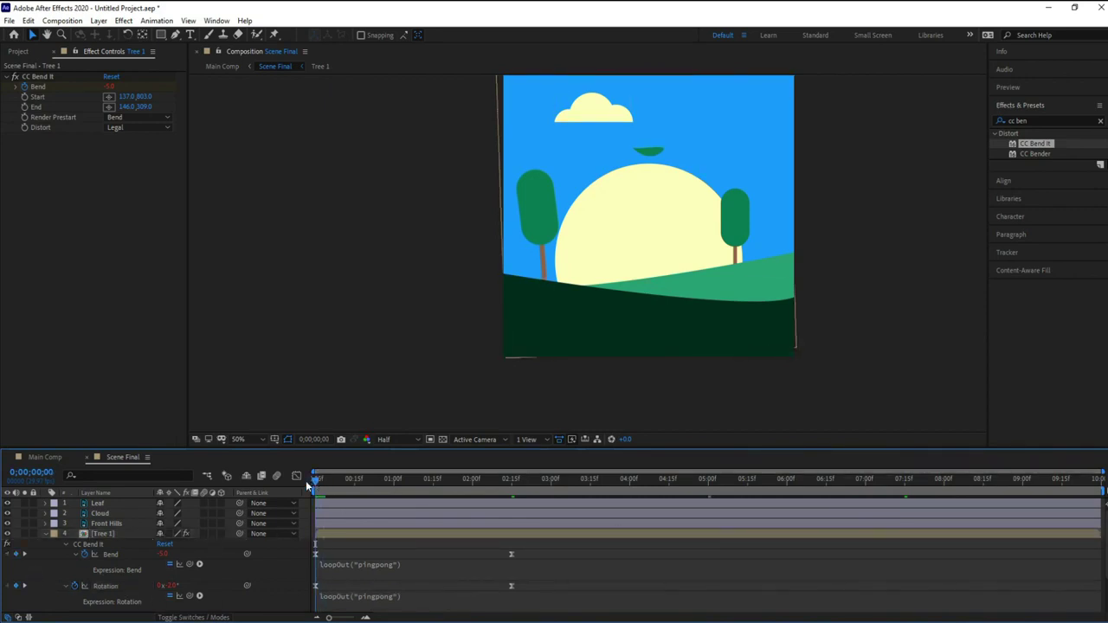
- Preview Tree 1's looping sway and return to the start of the composition
{"action": "key", "text": "space"}
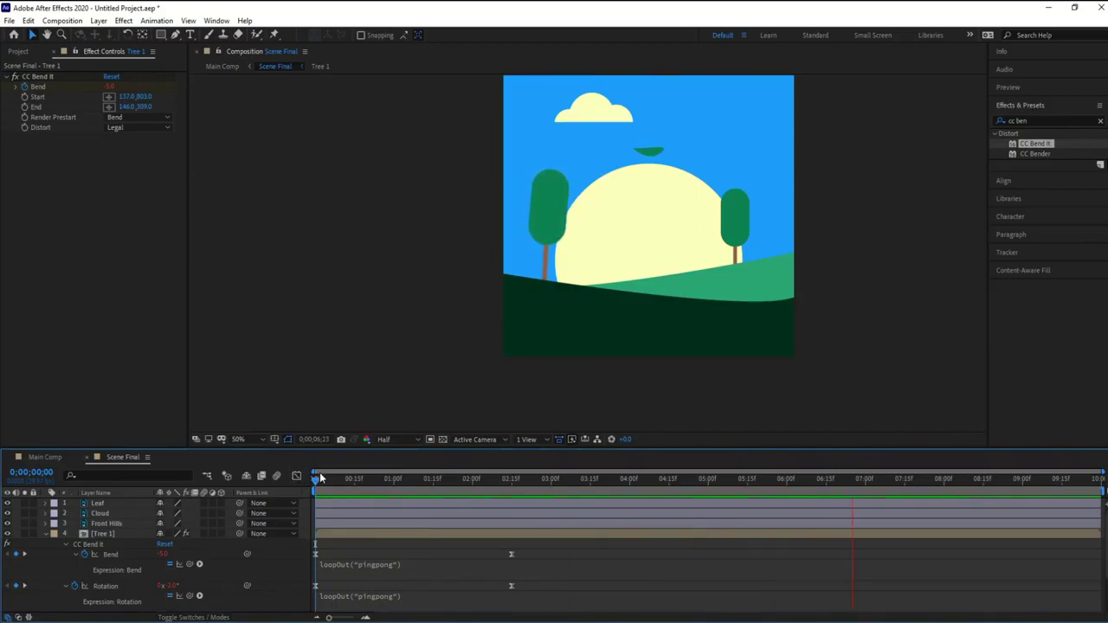
{"action": "left_click", "coordinate": [353, 479]}
{"action": "key", "text": "Home"}
- Collapse Tree 1's animated properties in the timeline
{"action": "scroll", "coordinate": [424, 523], "scroll_direction": "down", "scroll_amount": 1}
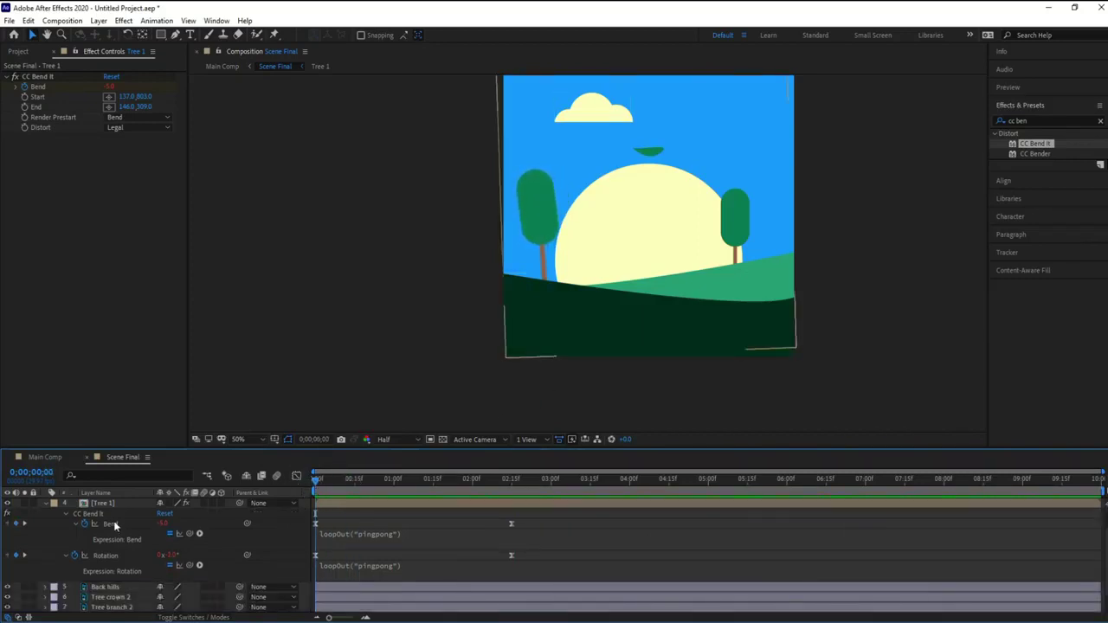
{"action": "left_click", "coordinate": [105, 502]}
{"action": "key", "text": "u"}
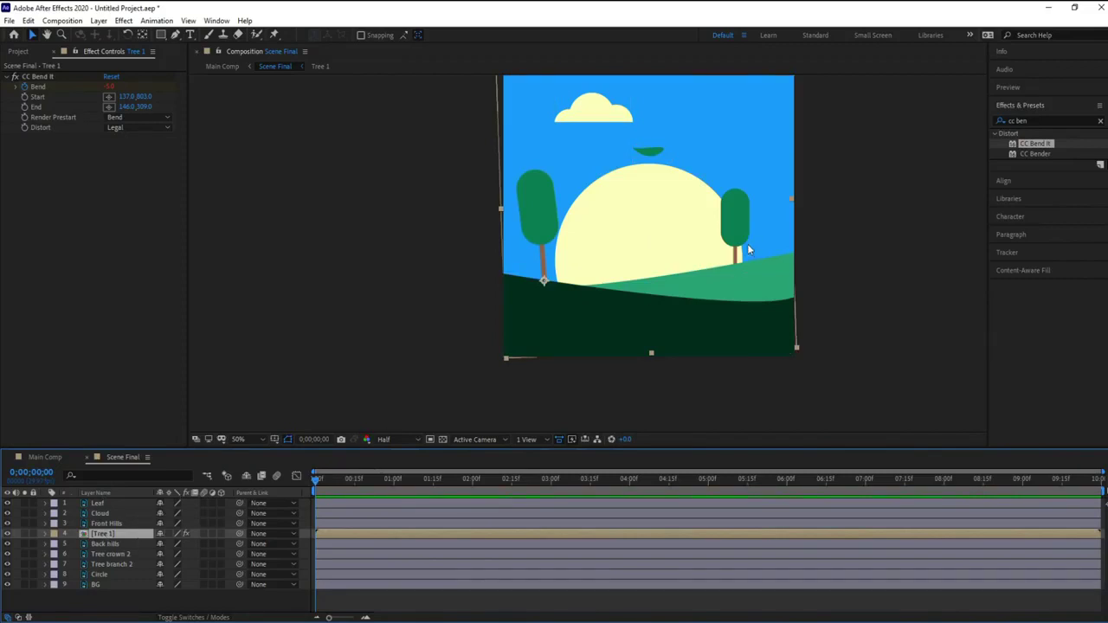
- Pre-compose the Tree crown 2 and Tree branch 2 layers into a composition named Tree 2
{"action": "left_click", "coordinate": [115, 566]}
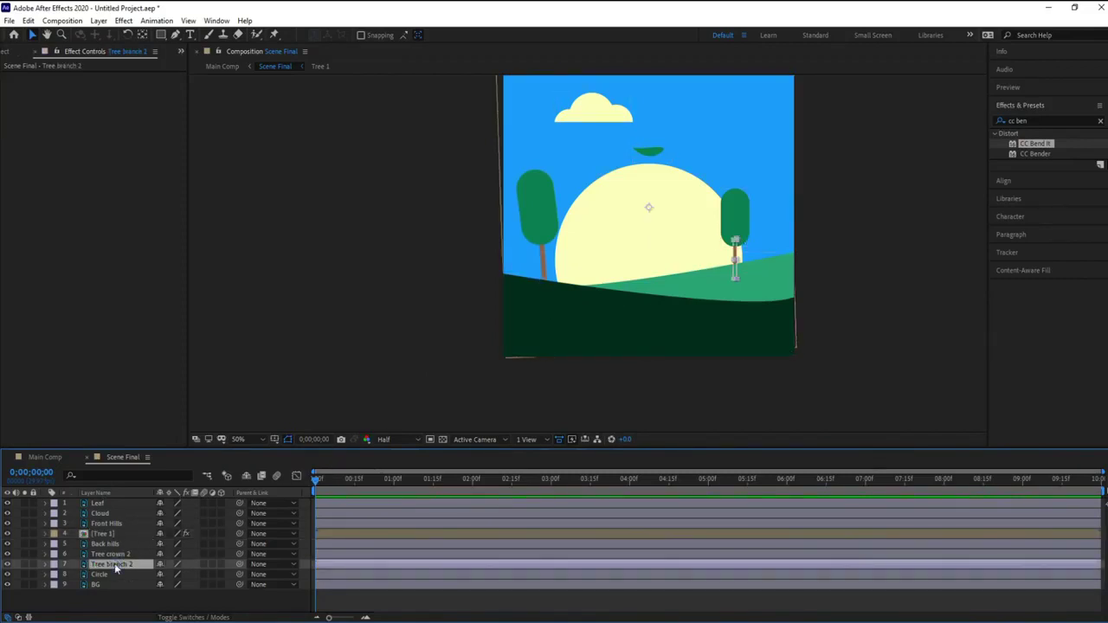
{"action": "left_click", "coordinate": [111, 554], "text": "ctrl"}
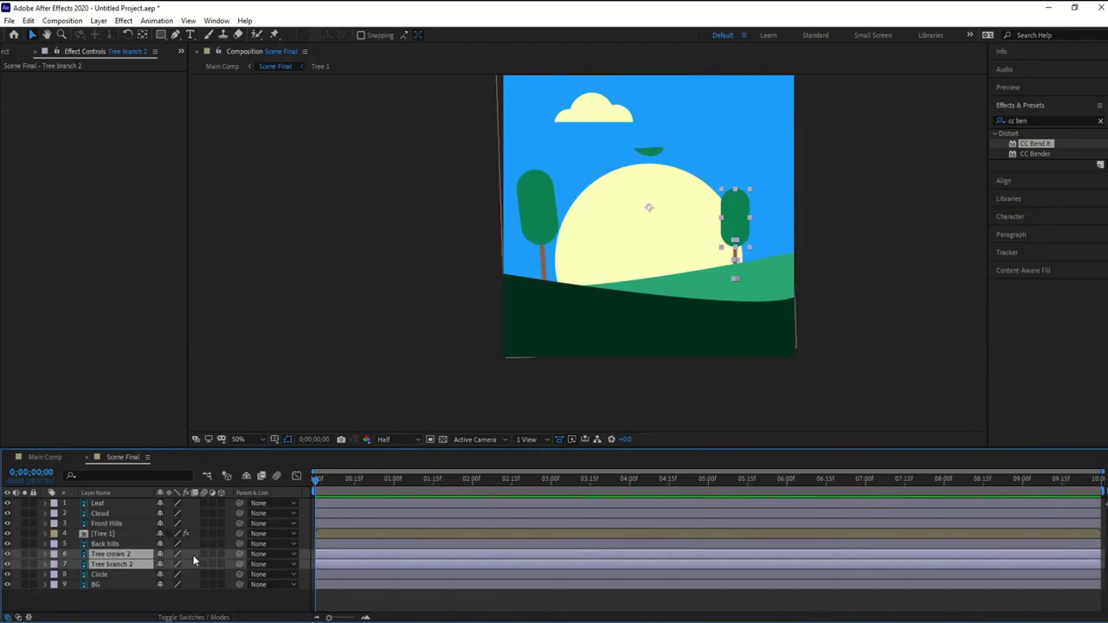
{"action": "key", "text": "ctrl+shift+c"}
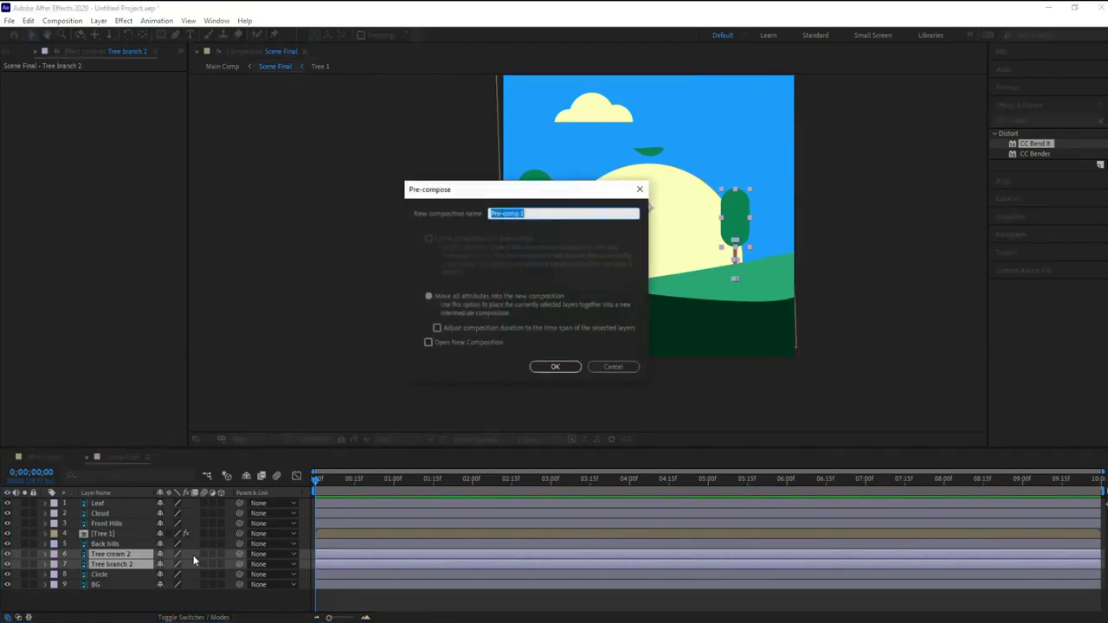
{"action": "type", "text": "Tree 2"}
{"action": "key", "text": "Return"}
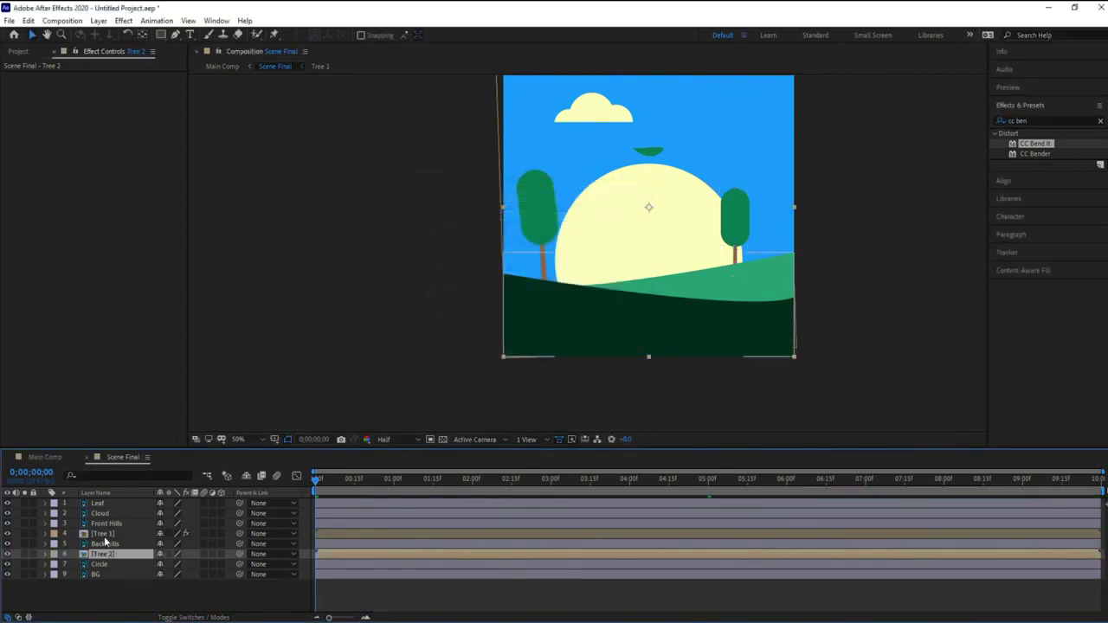
- Copy Tree 1's animated Bend and Rotation properties to the Tree 2 layer and collapse Tree 1's properties
{"action": "left_click", "coordinate": [104, 533]}
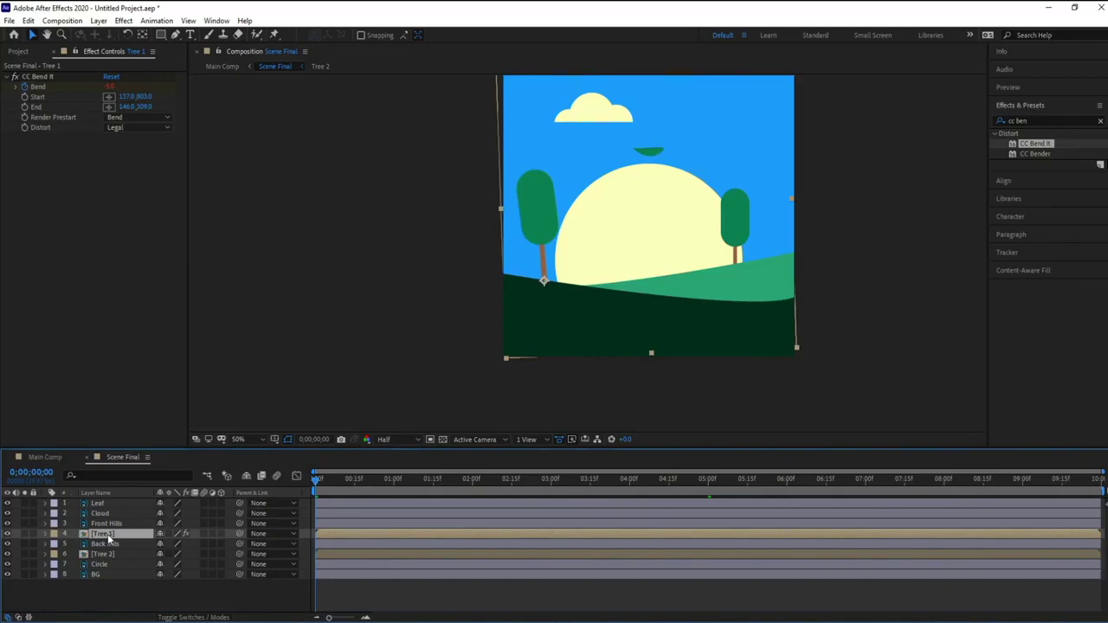
{"action": "key", "text": "u"}
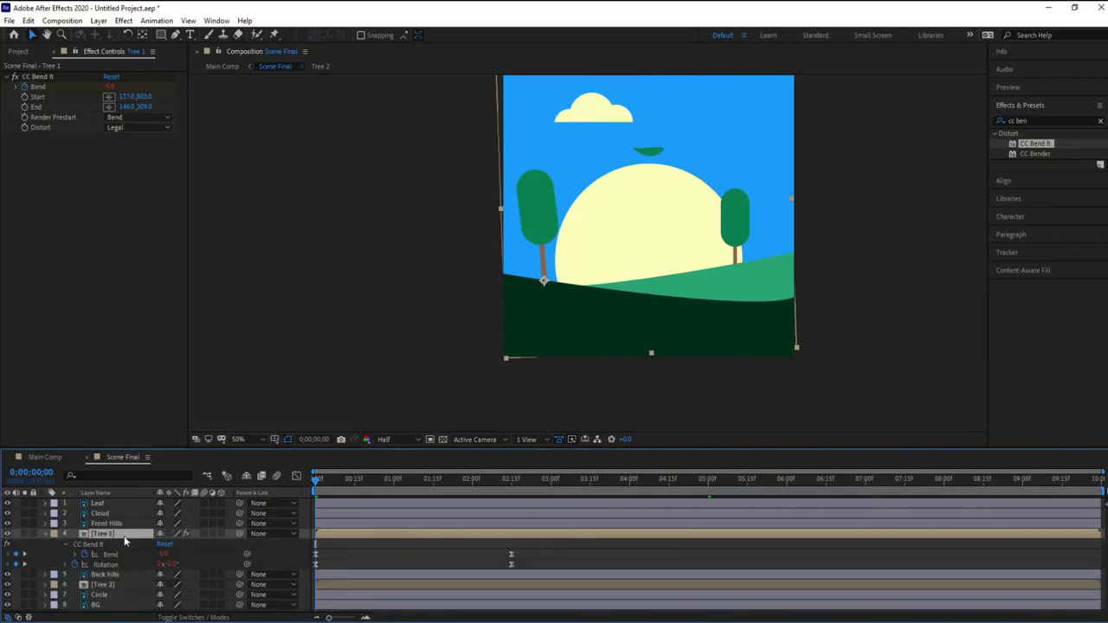
{"action": "left_click", "coordinate": [111, 554]}
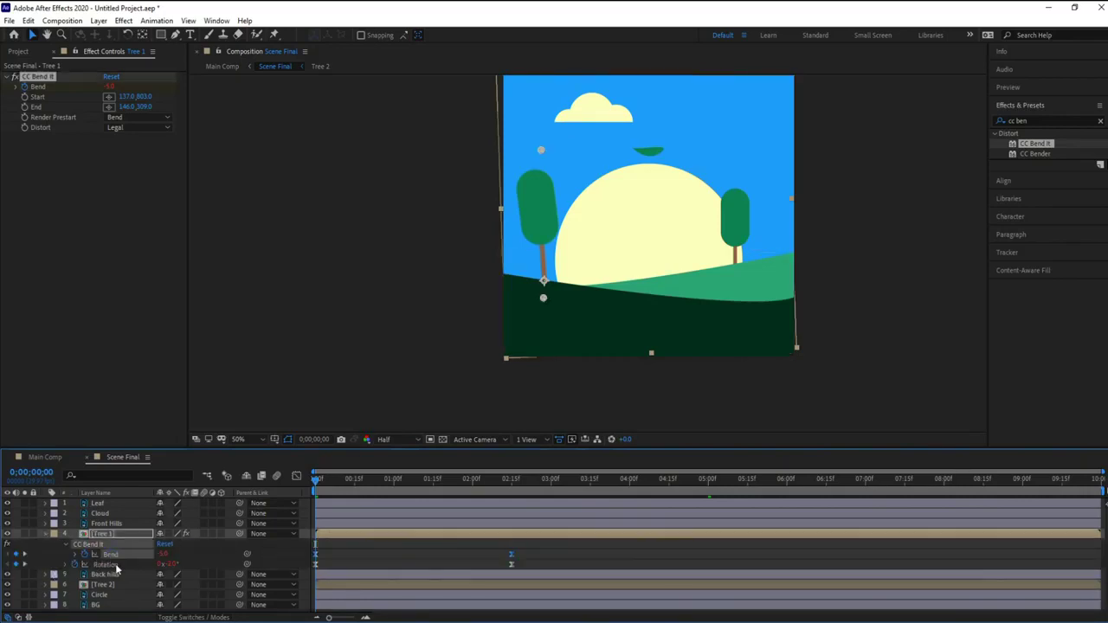
{"action": "left_click", "coordinate": [117, 565], "text": "shift"}
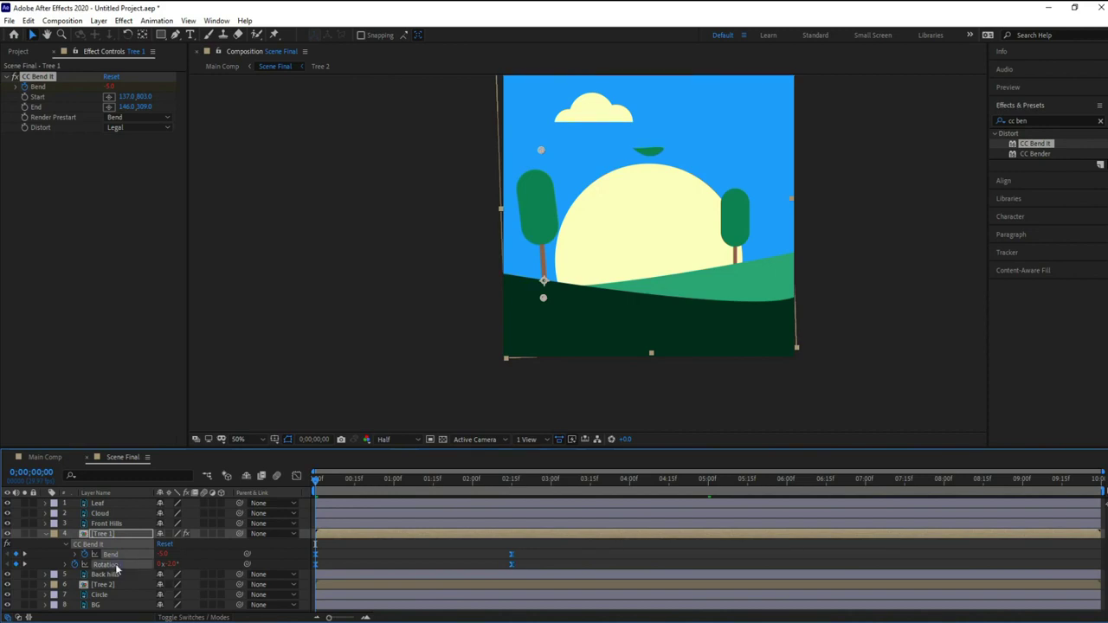
{"action": "left_click", "coordinate": [105, 585]}
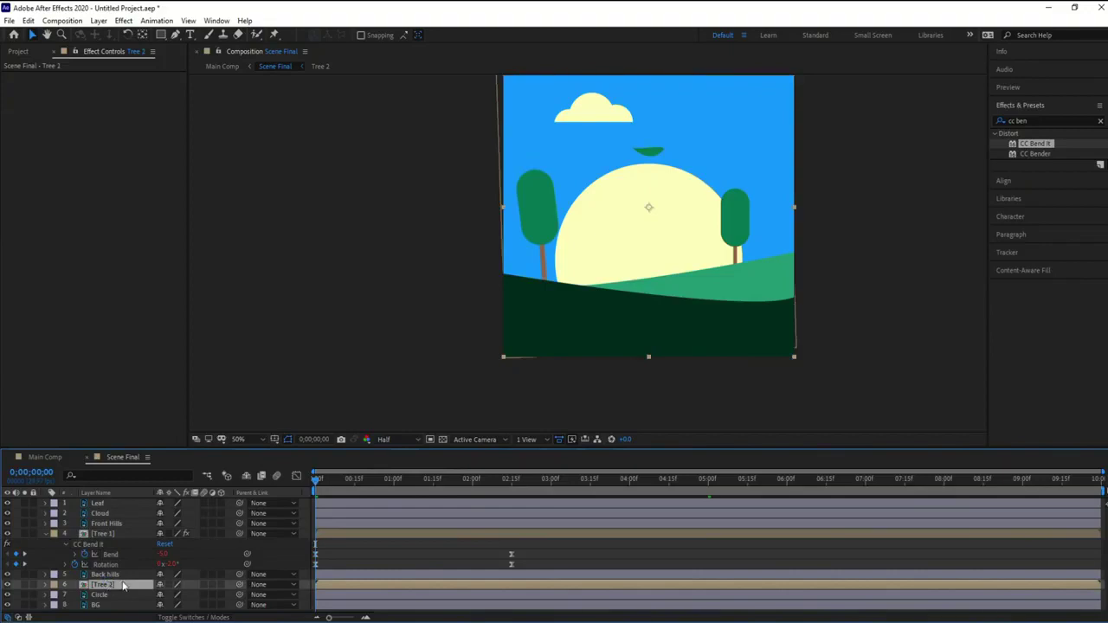
{"action": "key", "text": "ctrl+v"}
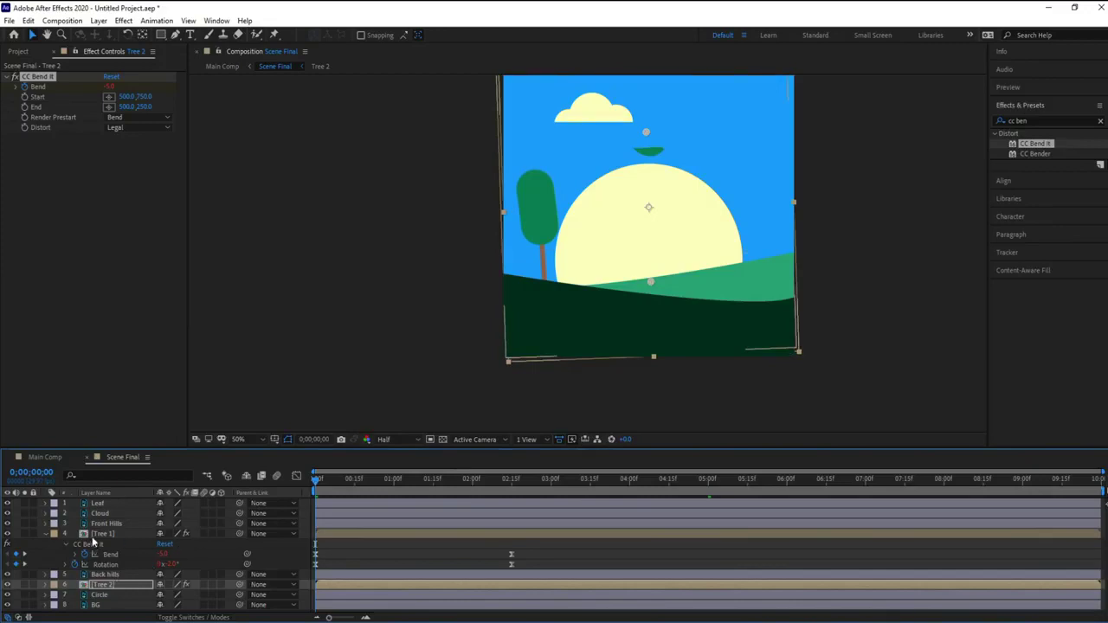
{"action": "left_click", "coordinate": [105, 535]}
{"action": "key", "text": "u"}
- Reveal Tree 2's keyframed properties and move its anchor point to the base of the second tree's trunk
{"action": "left_click", "coordinate": [107, 557]}
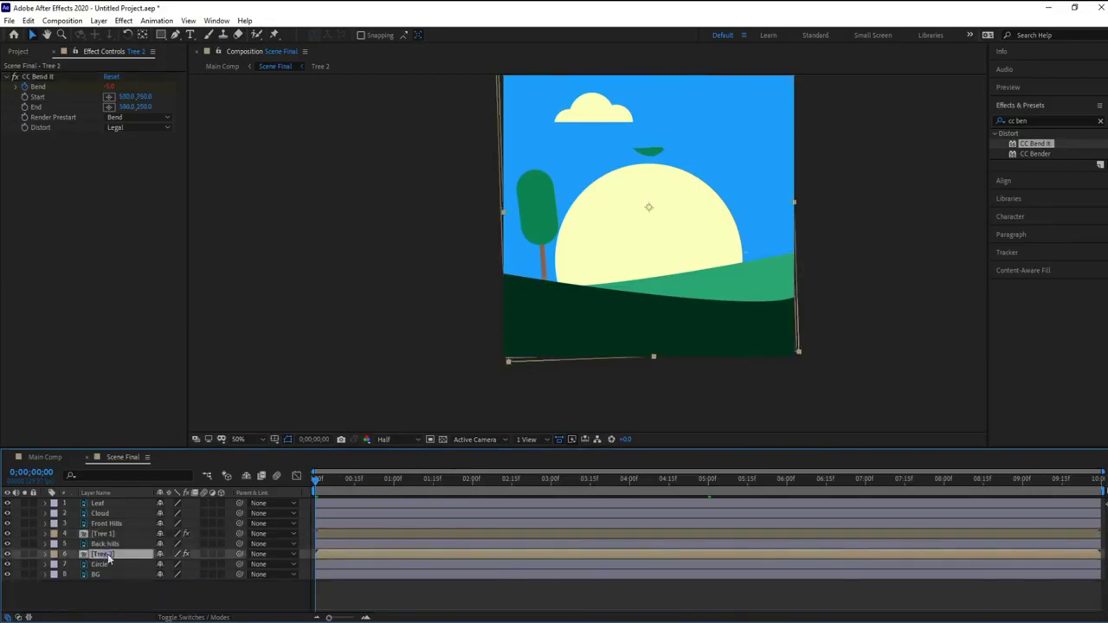
{"action": "key", "text": "u"}
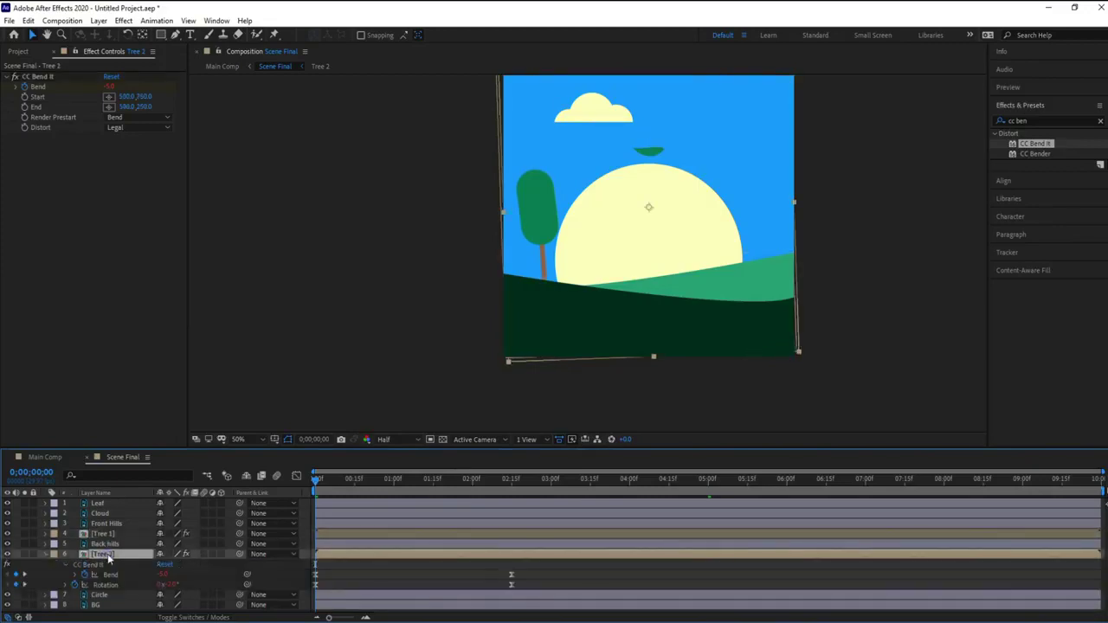
{"action": "left_click", "coordinate": [43, 77]}
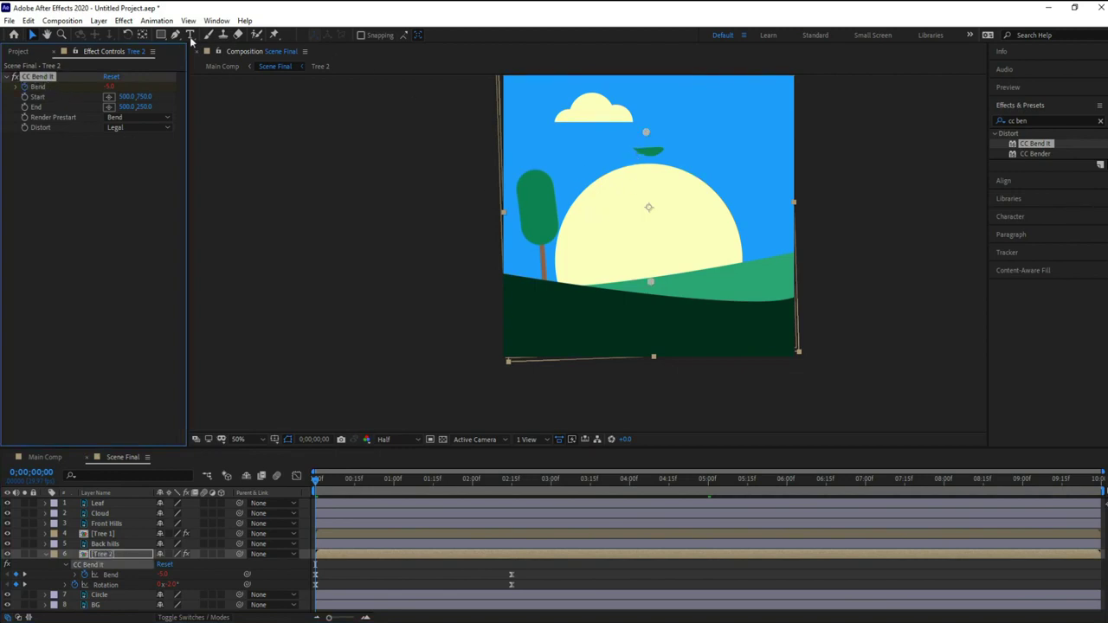
{"action": "left_click", "coordinate": [144, 36]}
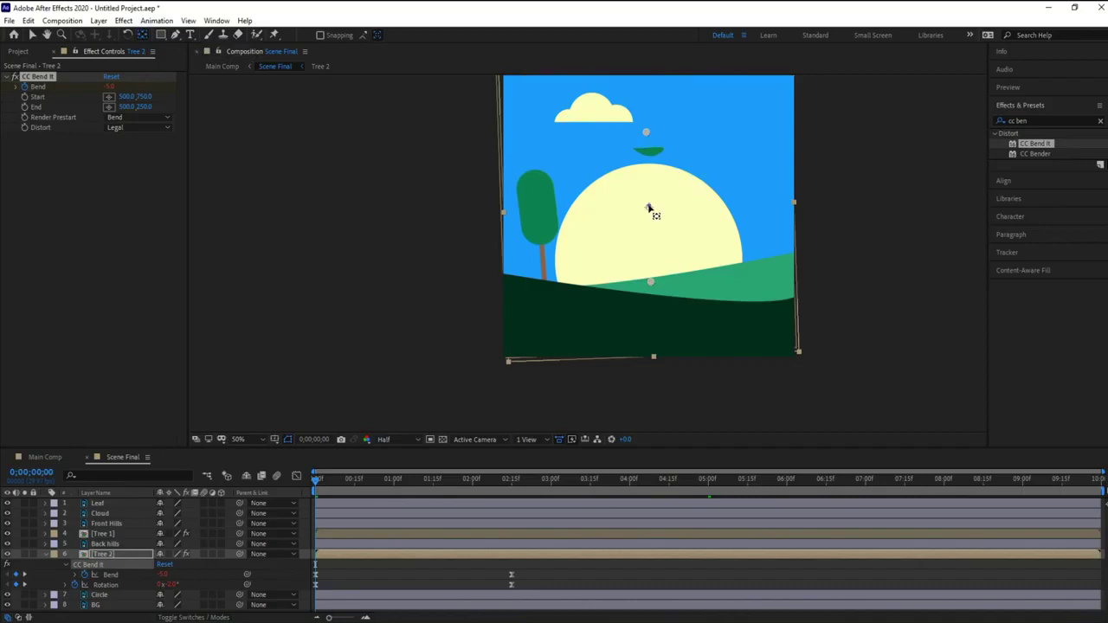
{"action": "left_click_drag", "start_coordinate": [648, 208], "coordinate": [738, 269]}
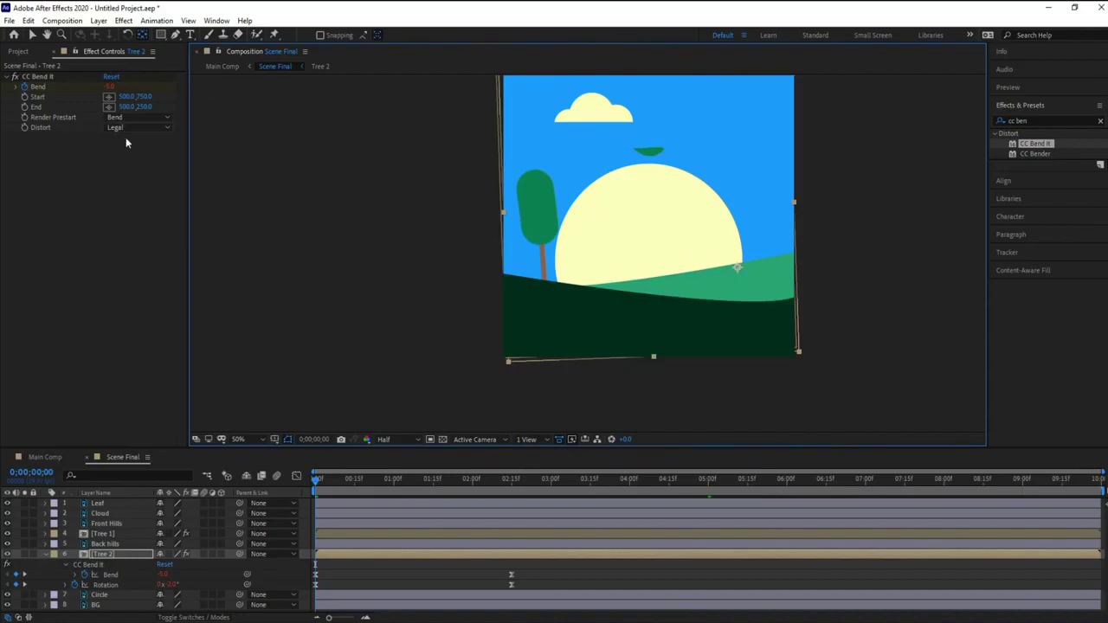
- Position Tree 2's CC Bend It end point just above its crown and the start point at the trunk's base
{"action": "left_click", "coordinate": [38, 78]}
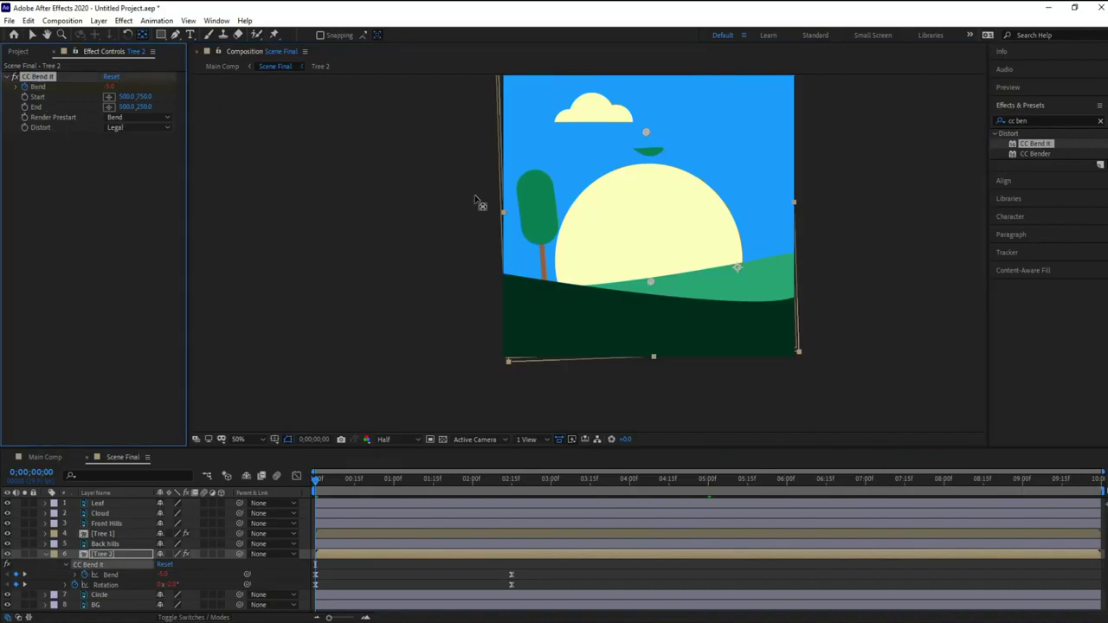
{"action": "left_click_drag", "start_coordinate": [645, 136], "coordinate": [728, 165]}
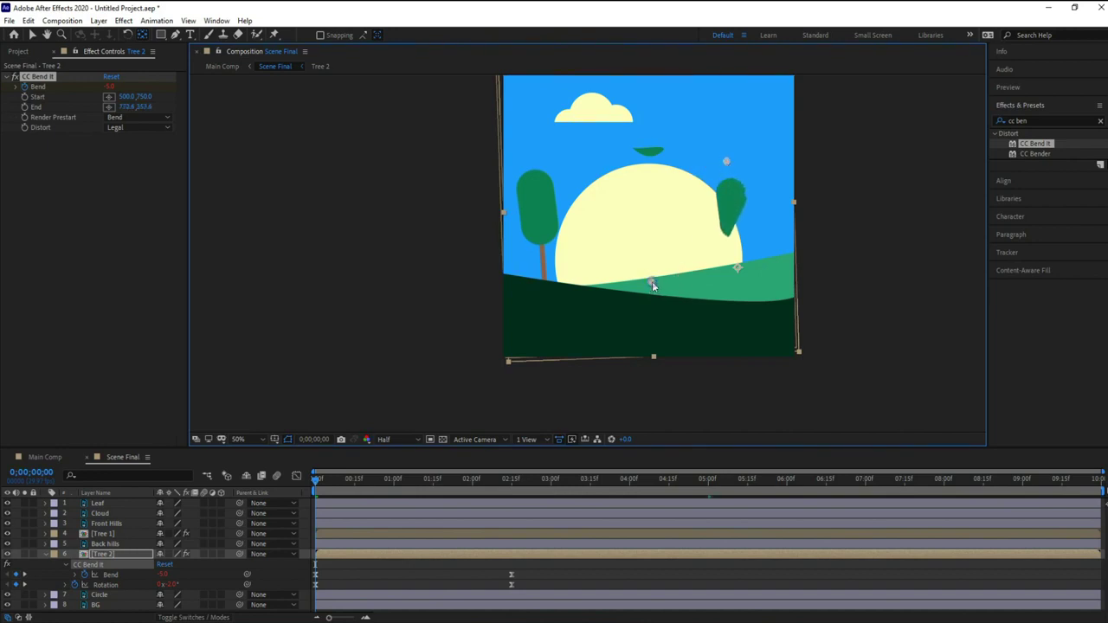
{"action": "left_click_drag", "start_coordinate": [653, 284], "coordinate": [739, 278]}
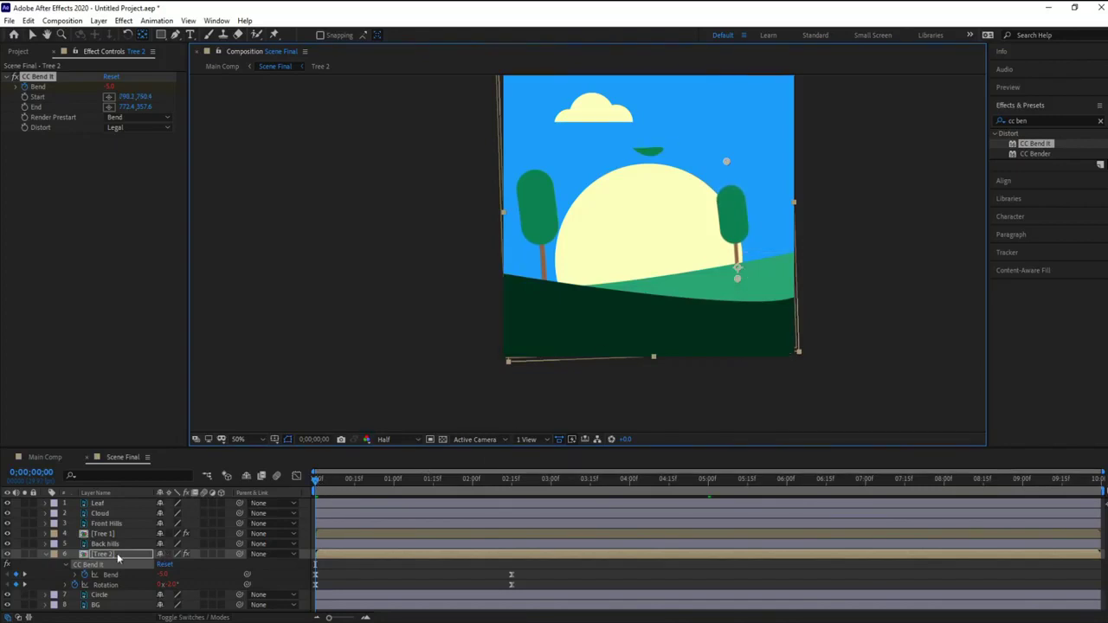
- Preview both trees swaying and return to the start of the composition
{"action": "left_click", "coordinate": [266, 500]}
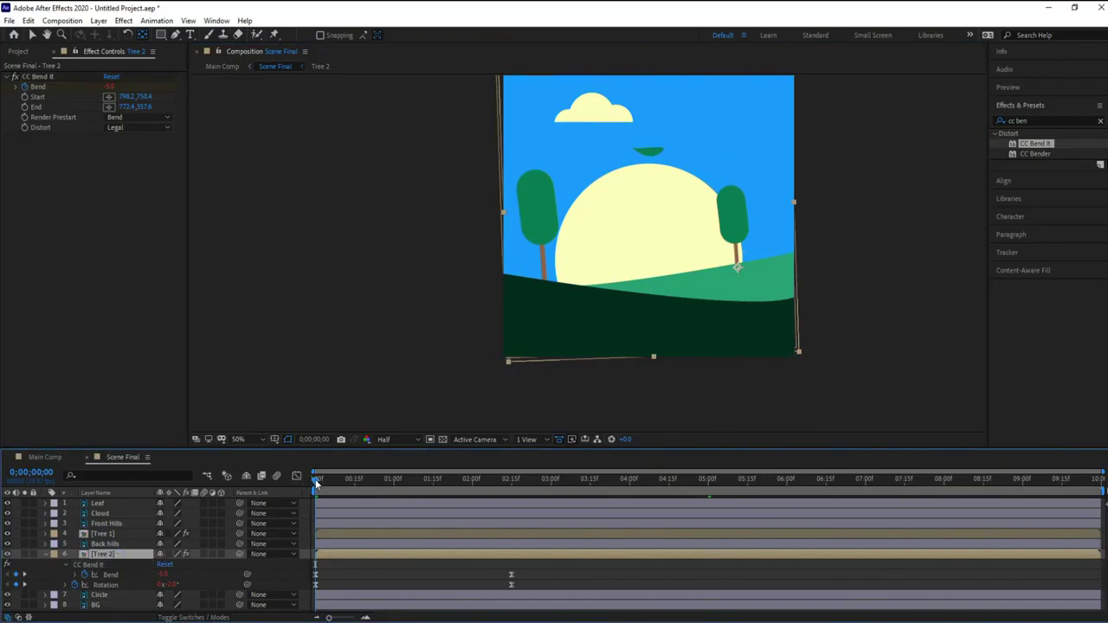
{"action": "key", "text": "space"}
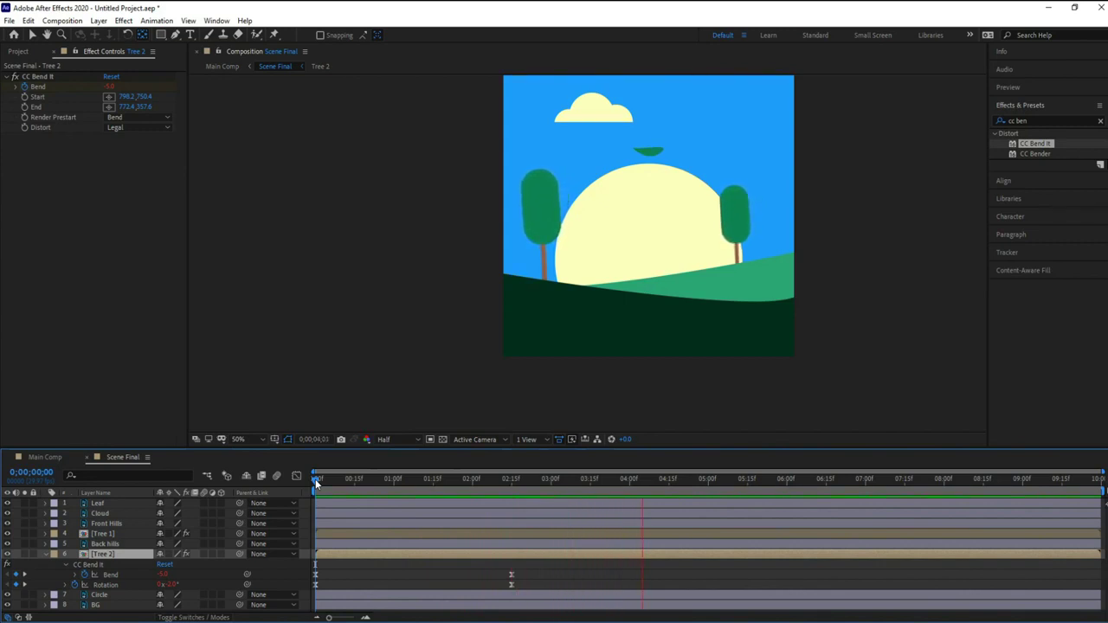
{"action": "left_click", "coordinate": [326, 485]}
{"action": "left_click_drag", "start_coordinate": [325, 485], "coordinate": [303, 486]}
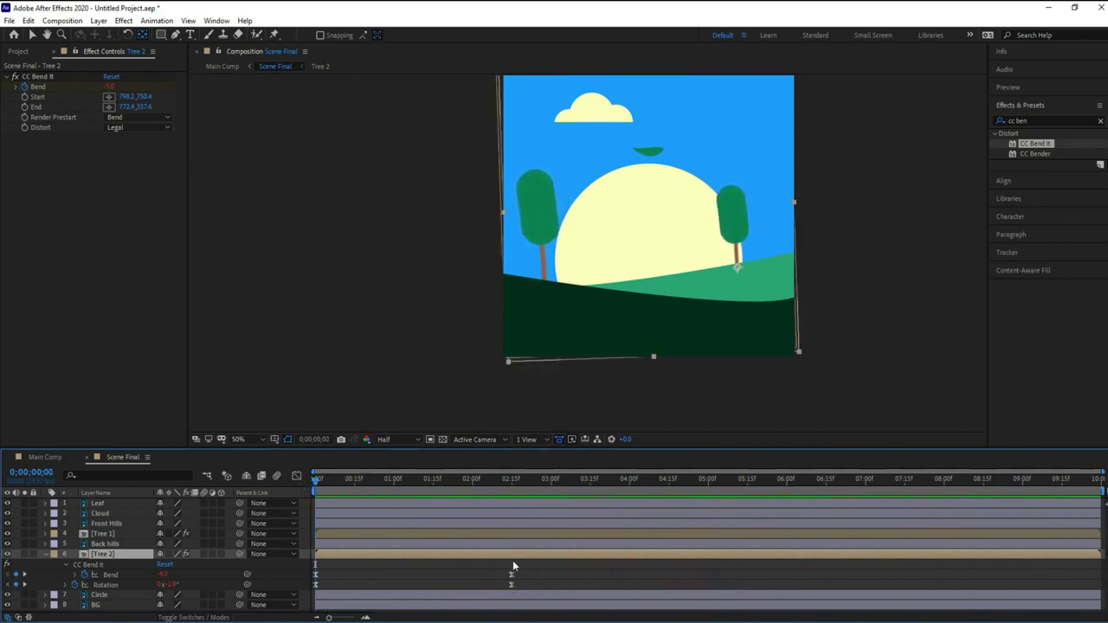
- Move Tree 2's ending Bend and Rotation keyframes to about 4 seconds and preview the slower sway
{"action": "left_click_drag", "start_coordinate": [532, 570], "coordinate": [511, 587]}
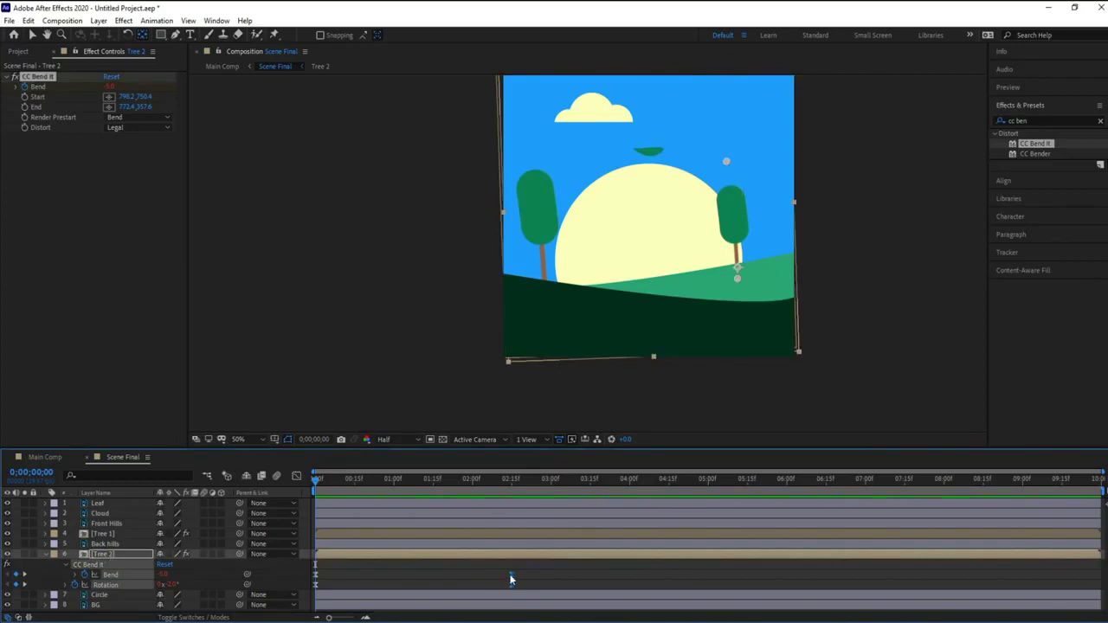
{"action": "left_click", "coordinate": [528, 589]}
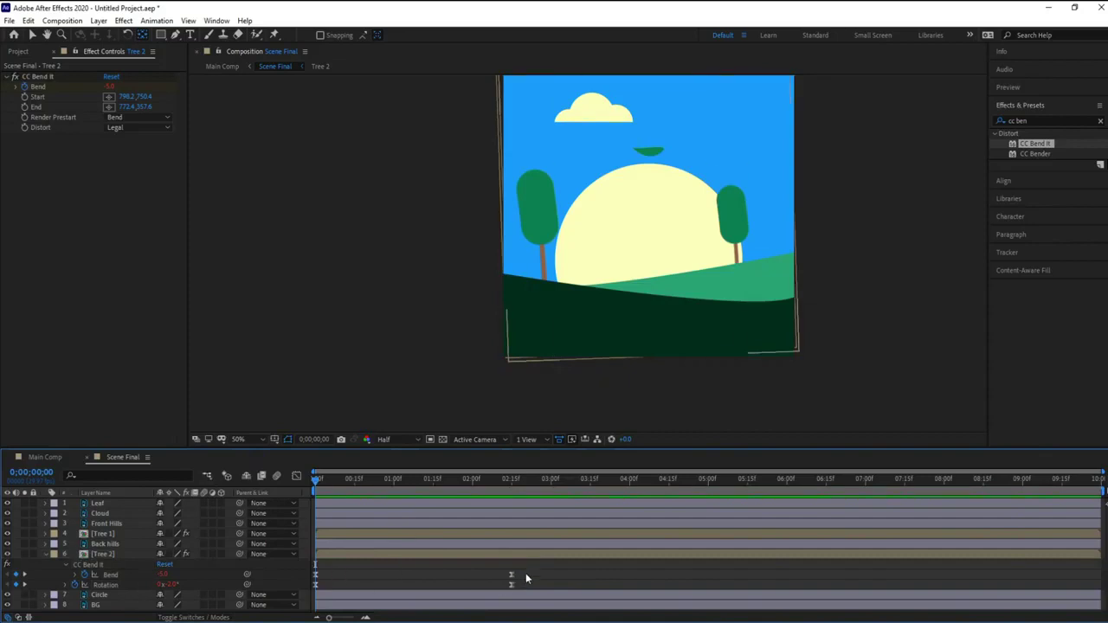
{"action": "left_click_drag", "start_coordinate": [531, 572], "coordinate": [625, 575]}
{"action": "key", "text": "space"}
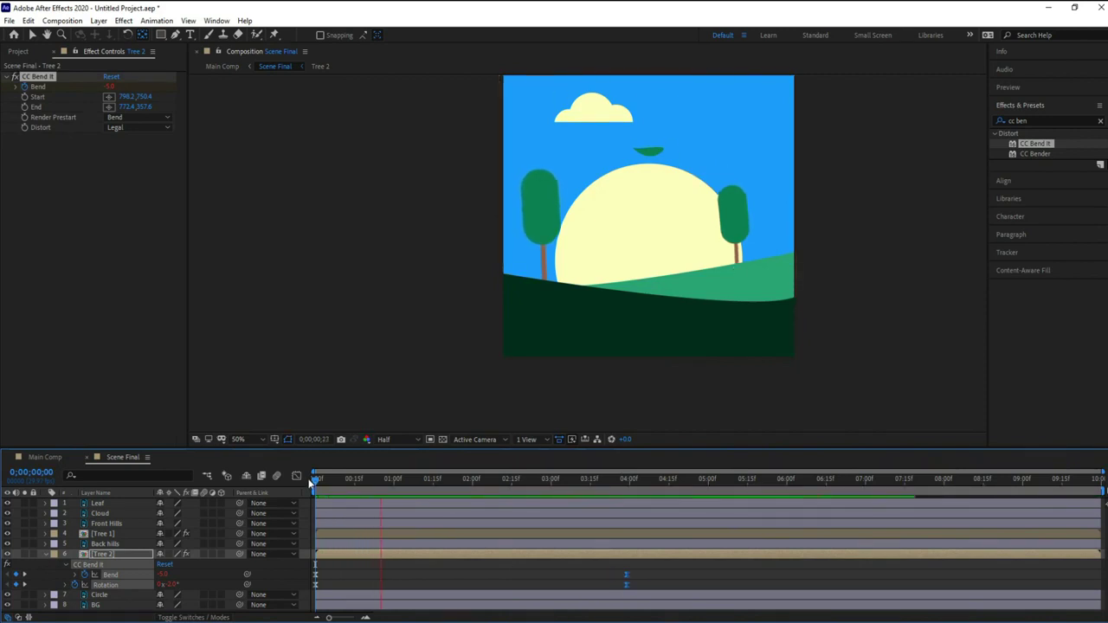
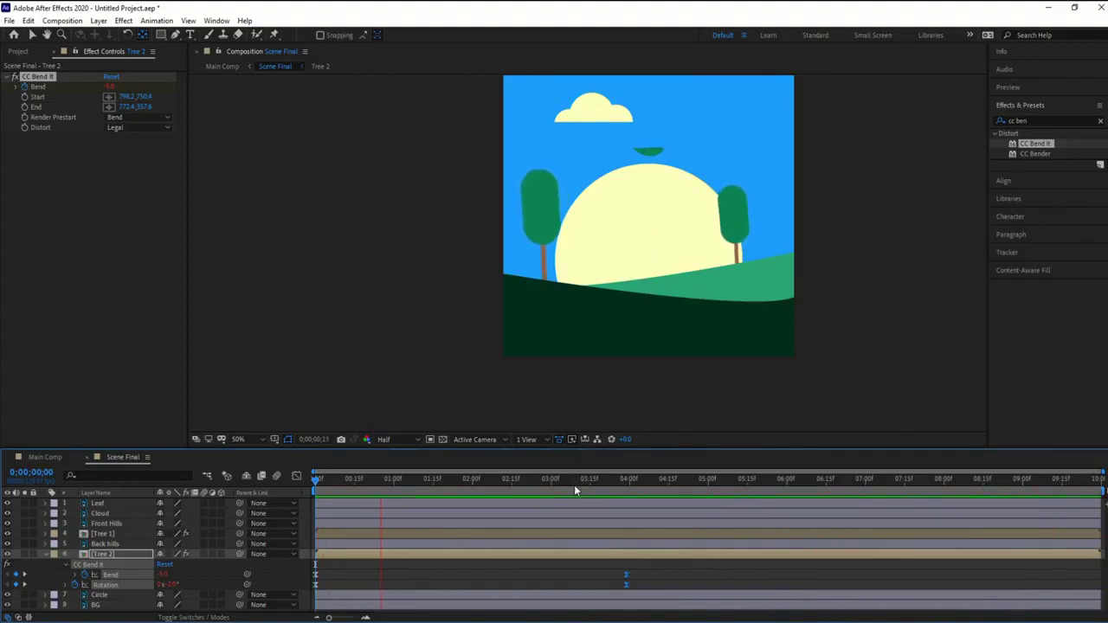
- Move Tree 2's ending Bend and Rotation keyframes to about 3:10, preview the sway, and collapse the layer's properties
{"action": "left_click_drag", "start_coordinate": [626, 575], "coordinate": [581, 574]}
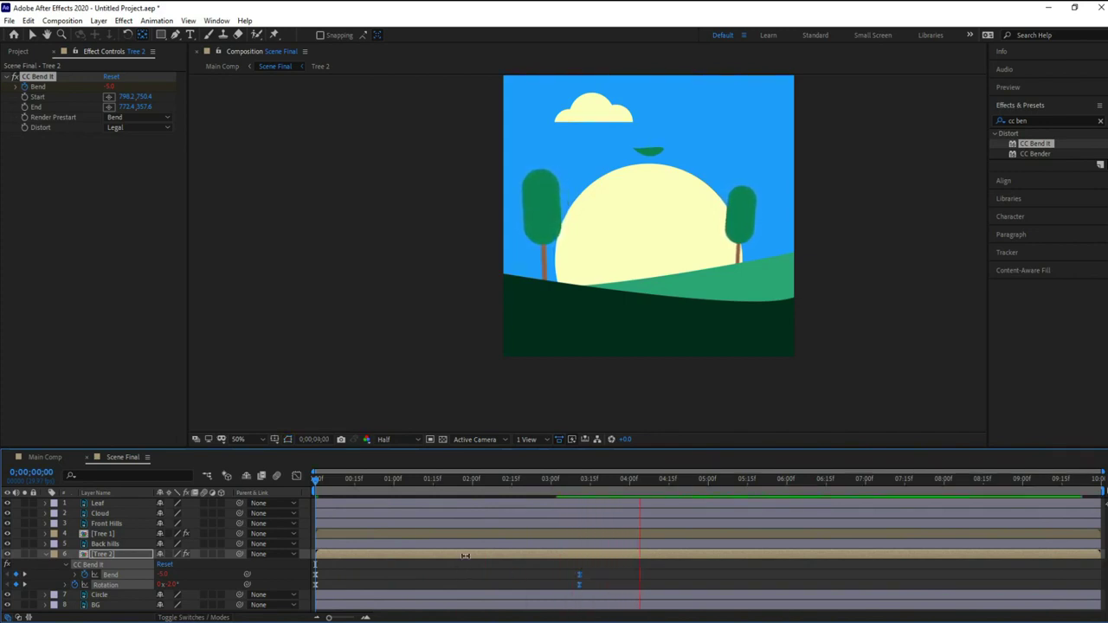
{"action": "key", "text": "space"}
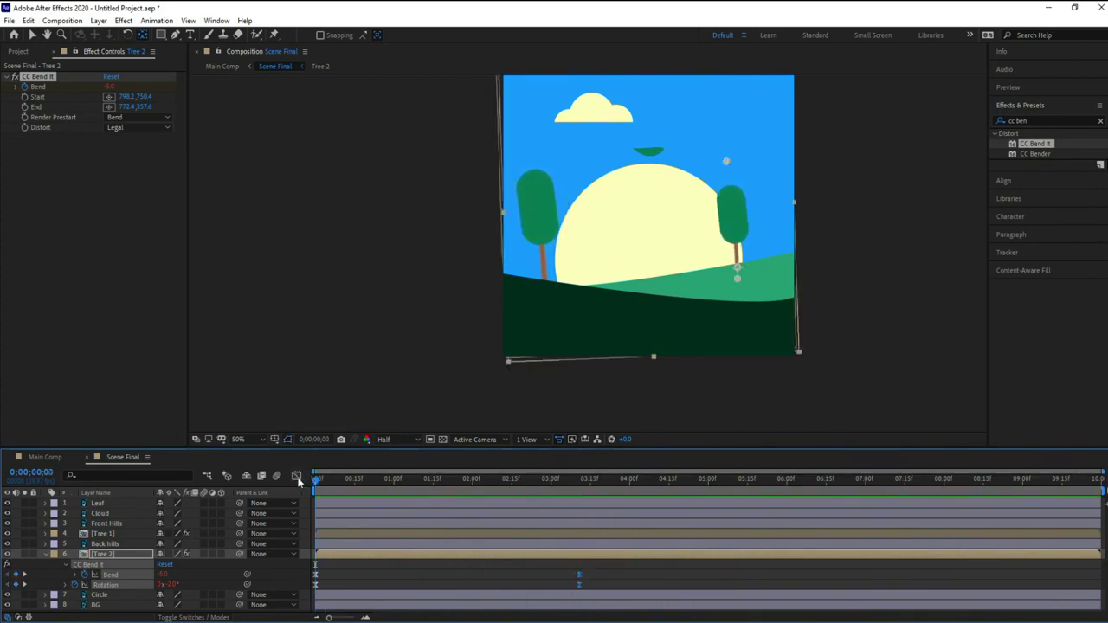
{"action": "key", "text": "space"}
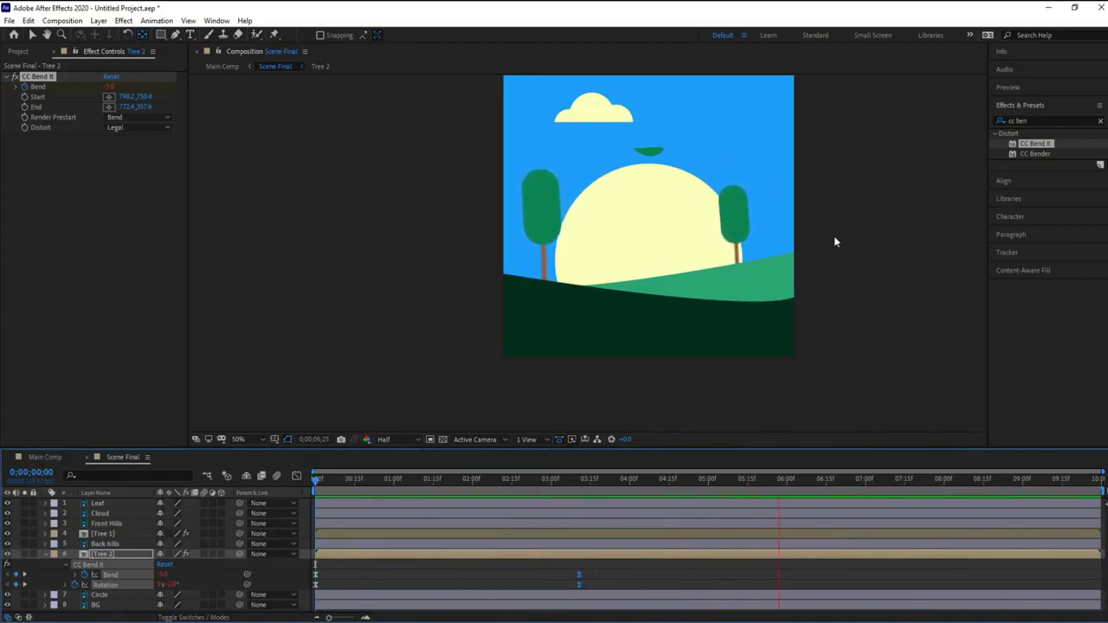
{"action": "key", "text": "space"}
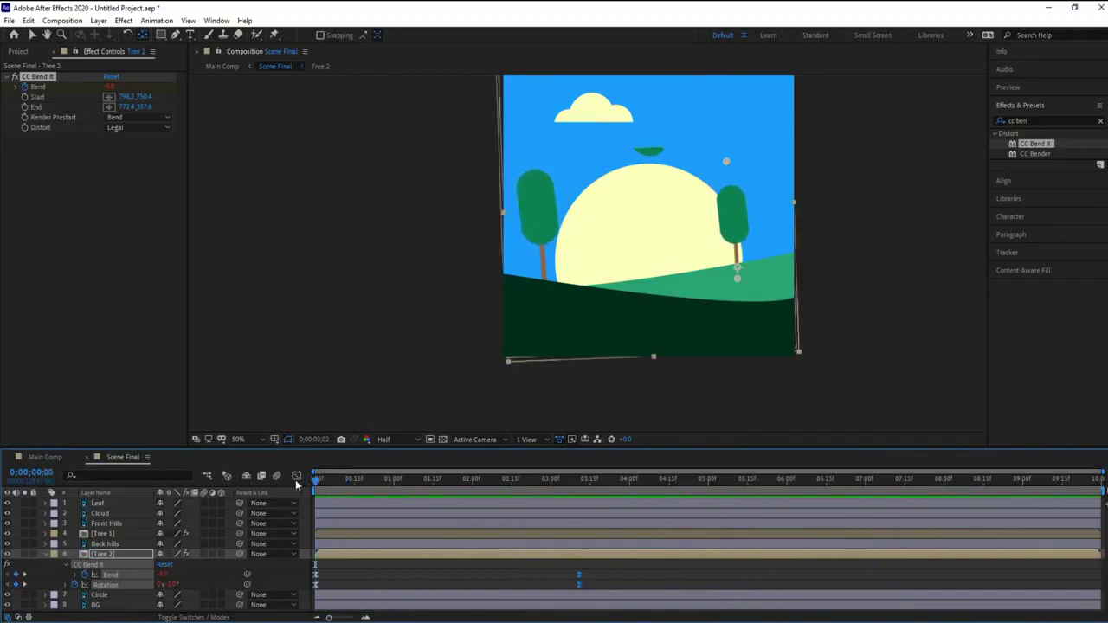
{"action": "left_click", "coordinate": [108, 556]}
{"action": "key", "text": "u"}
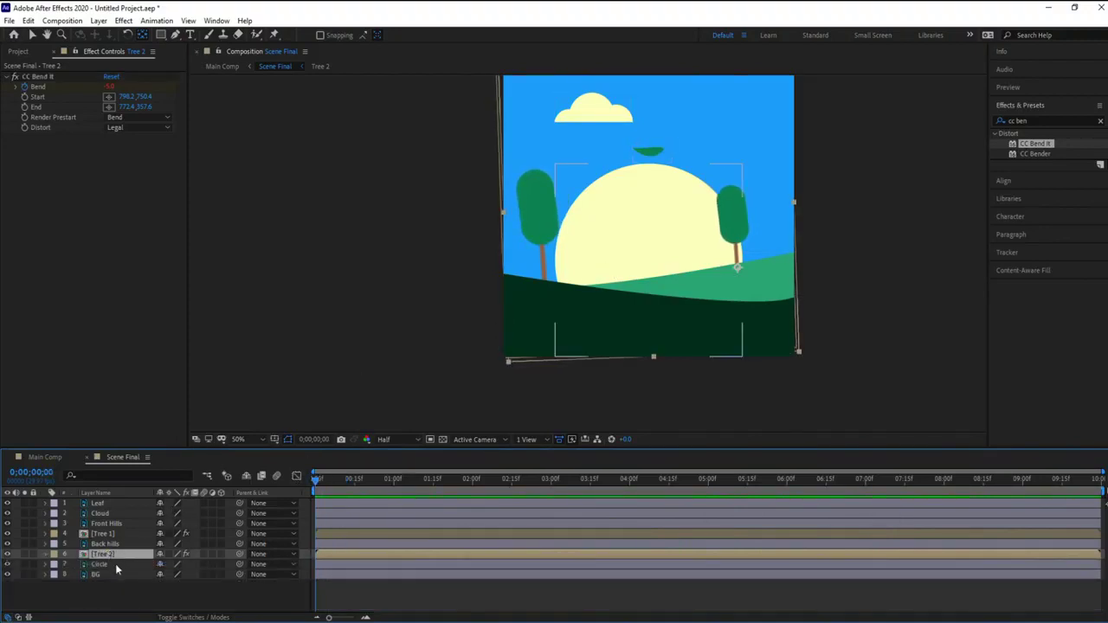
- Move the Circle layer's anchor point to the bottom edge of the circle
{"action": "left_click", "coordinate": [112, 564]}
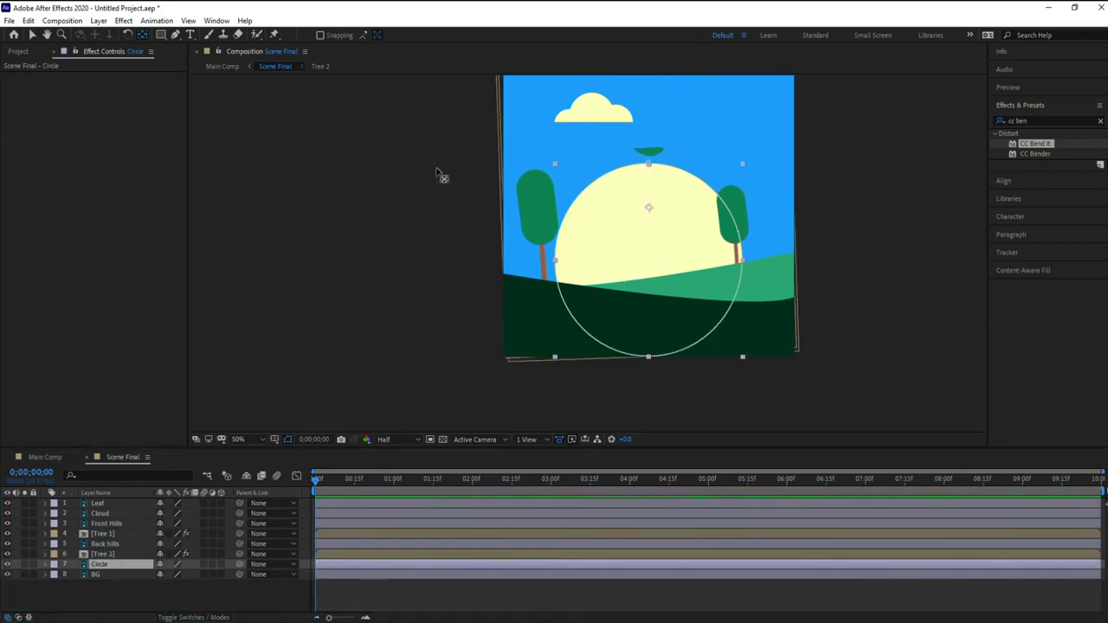
{"action": "left_click", "coordinate": [143, 34]}
{"action": "left_click_drag", "start_coordinate": [653, 211], "coordinate": [650, 354]}
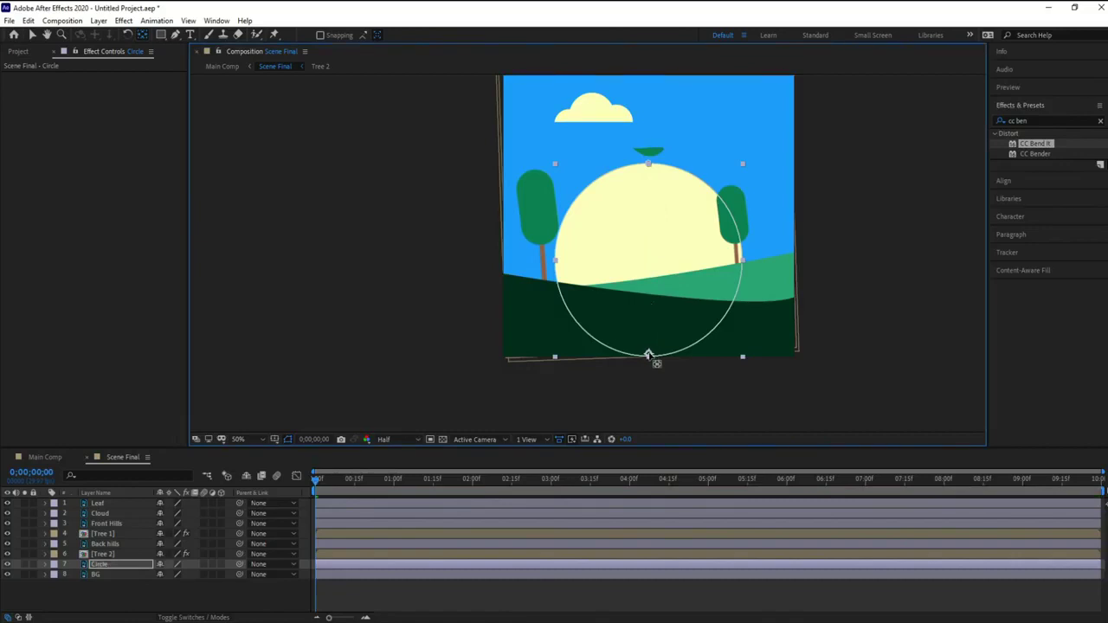
- Add a Scale keyframe of 100% to the Circle layer at the start of the composition
{"action": "left_click", "coordinate": [113, 566]}
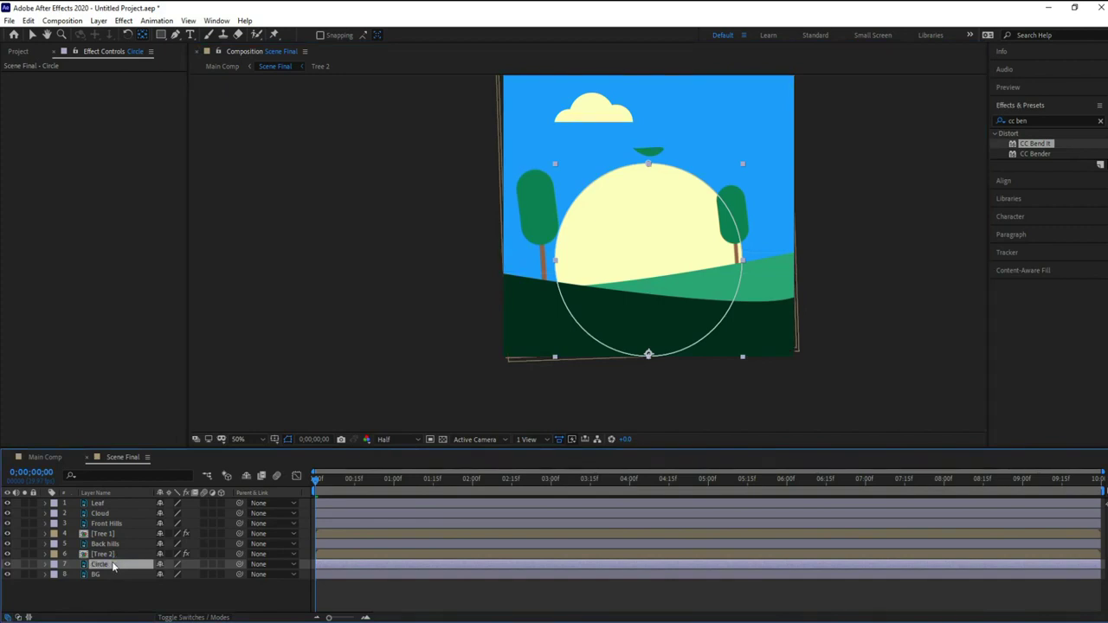
{"action": "key", "text": "s"}
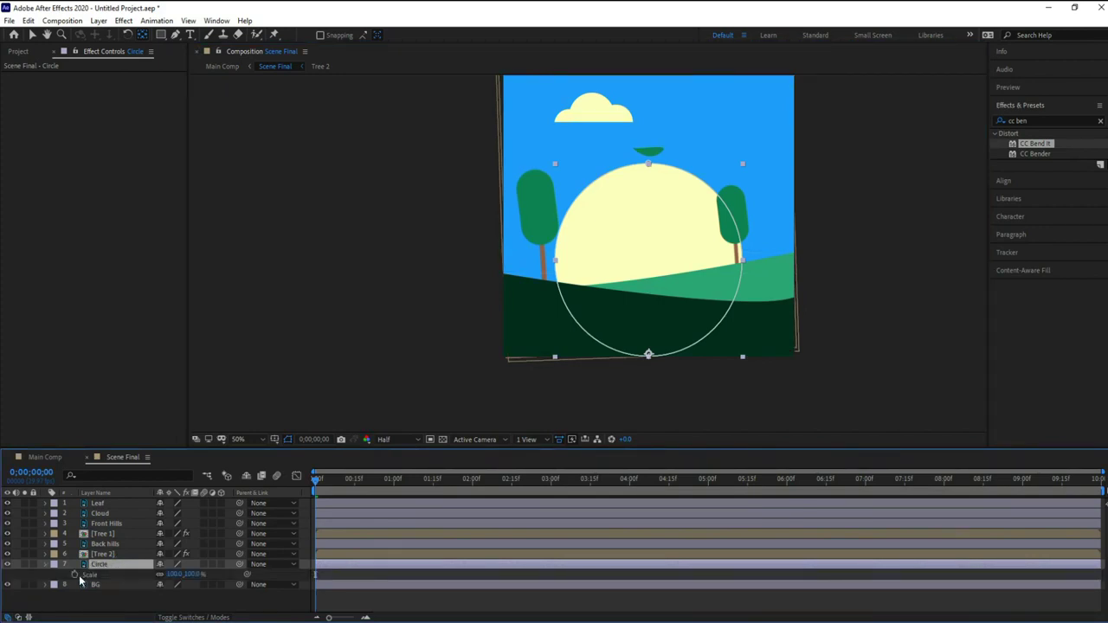
{"action": "left_click", "coordinate": [75, 579]}
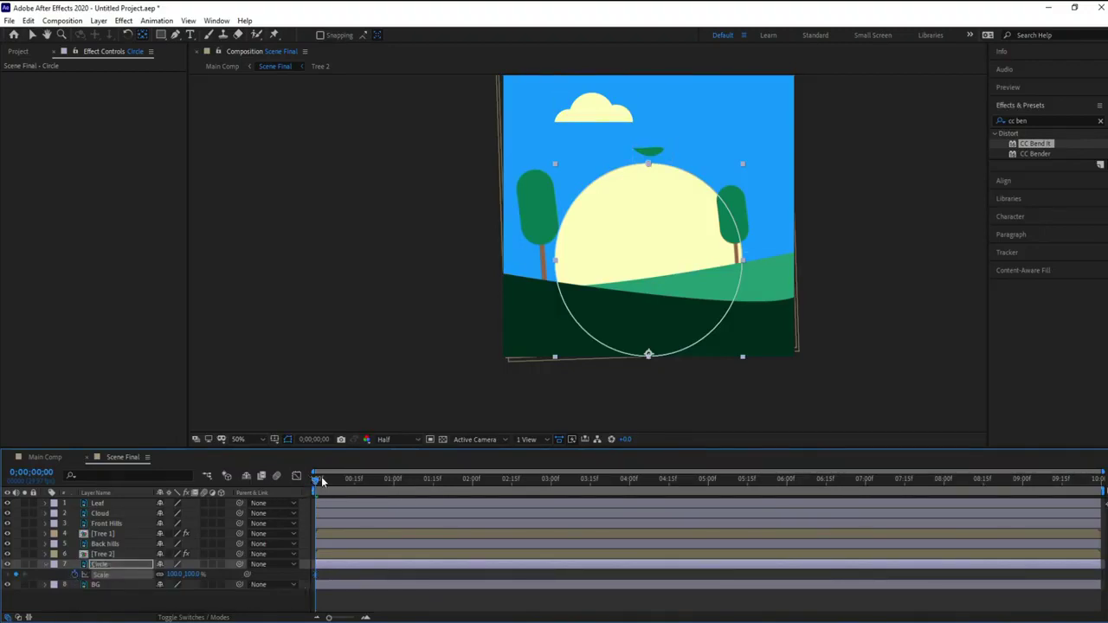
- Set the Circle layer's starting Scale keyframe to 30% at the beginning of the composition
{"action": "mouse_move", "coordinate": [317, 483]}
{"action": "left_mouse_down"}
{"action": "mouse_move", "coordinate": [426, 484]}
{"action": "mouse_move", "coordinate": [317, 483]}
{"action": "left_mouse_up"}
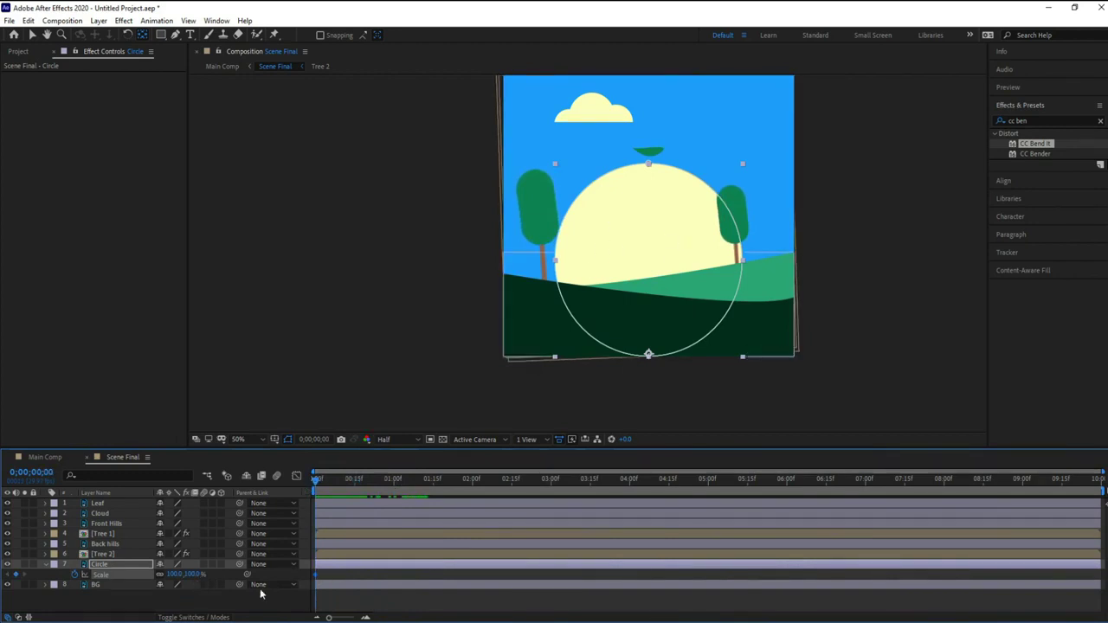
{"action": "left_click", "coordinate": [192, 574]}
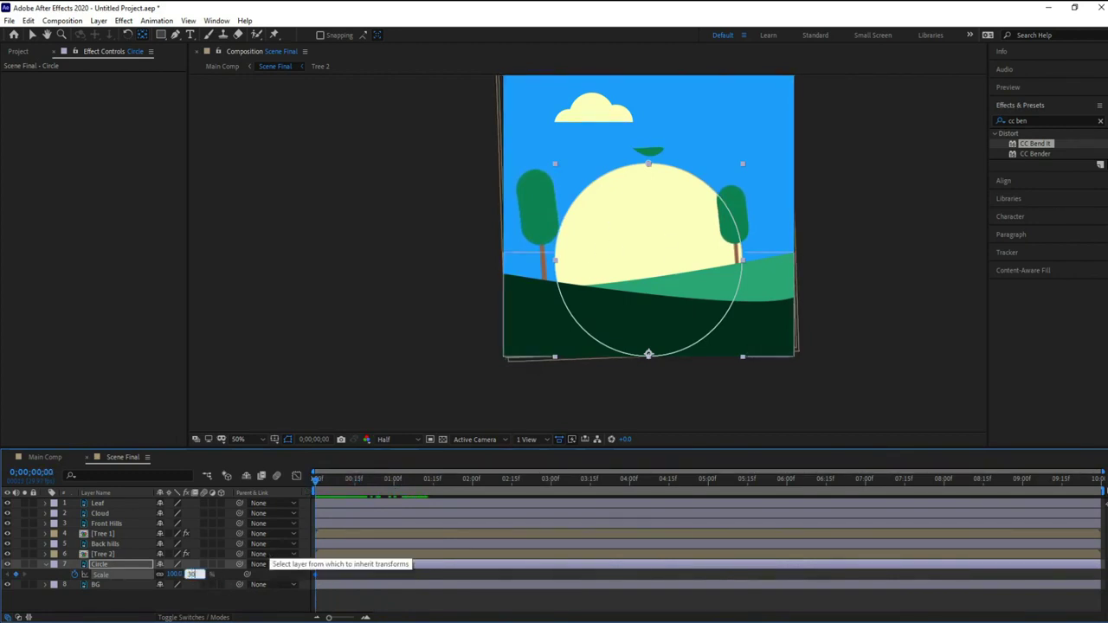
{"action": "key", "text": "Return"}
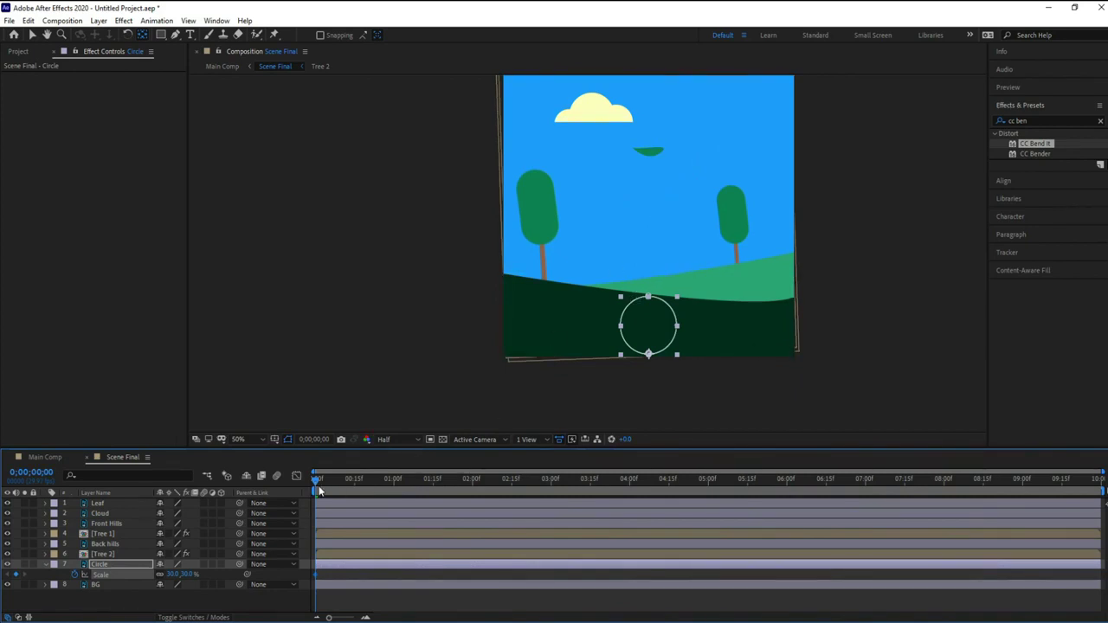
- Add a Scale keyframe of 120% to the Circle layer at 3:00
{"action": "left_click_drag", "start_coordinate": [316, 485], "coordinate": [550, 489]}
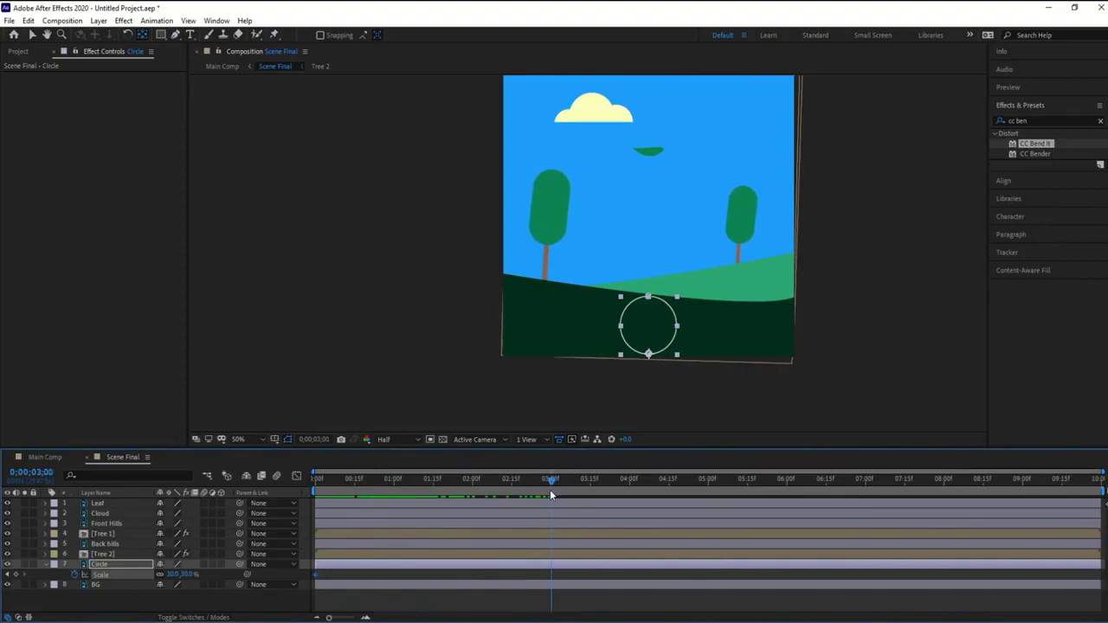
{"action": "left_click", "coordinate": [184, 575]}
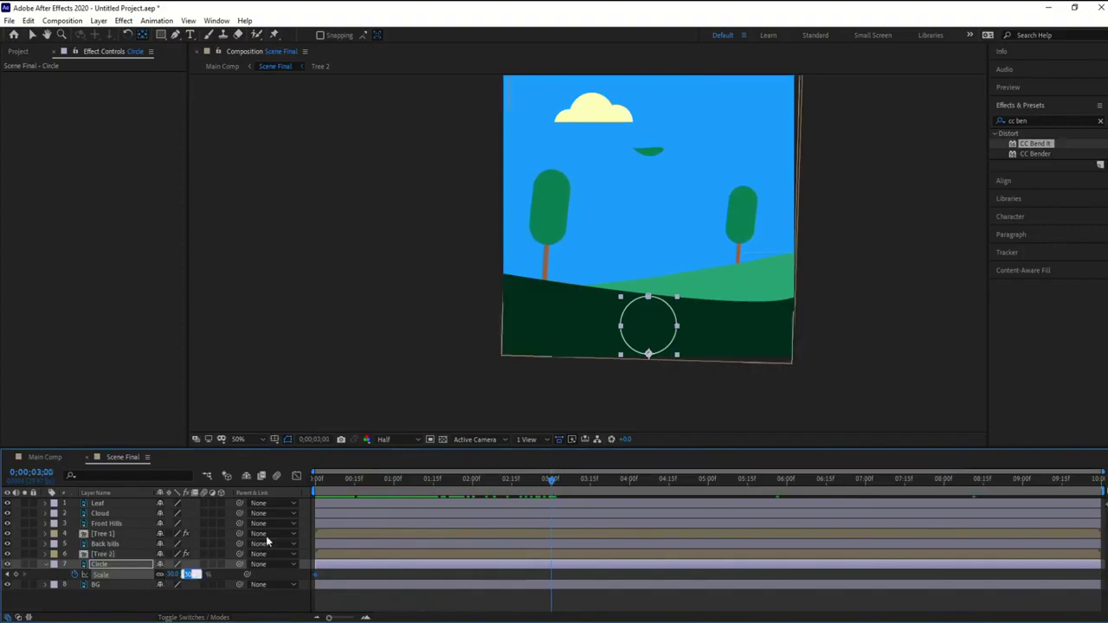
{"action": "type", "text": "120"}
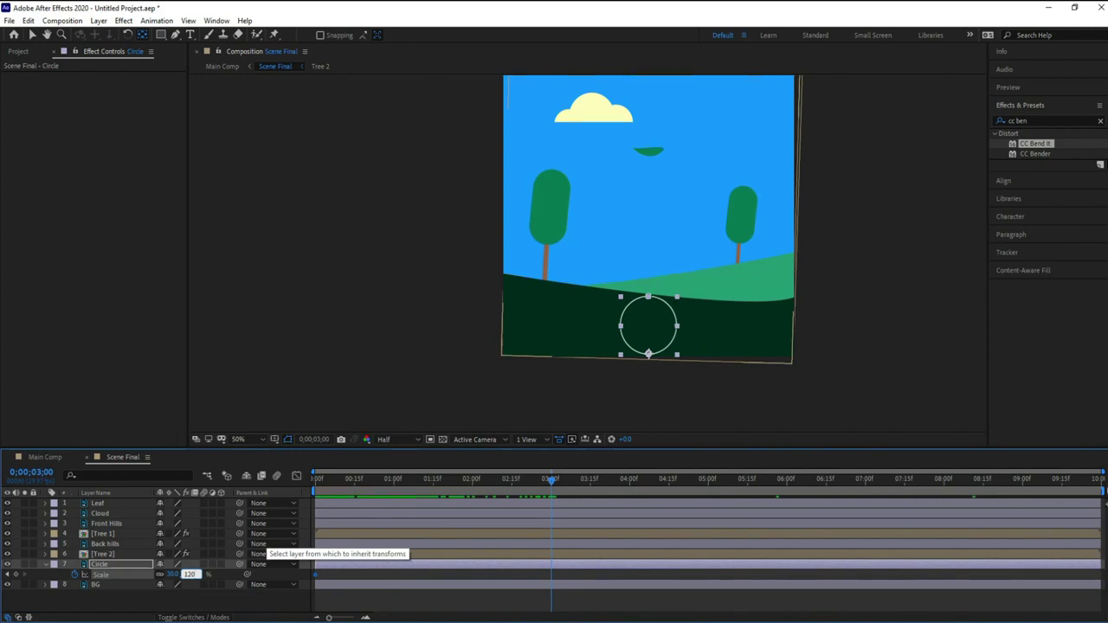
{"action": "key", "text": "Return"}
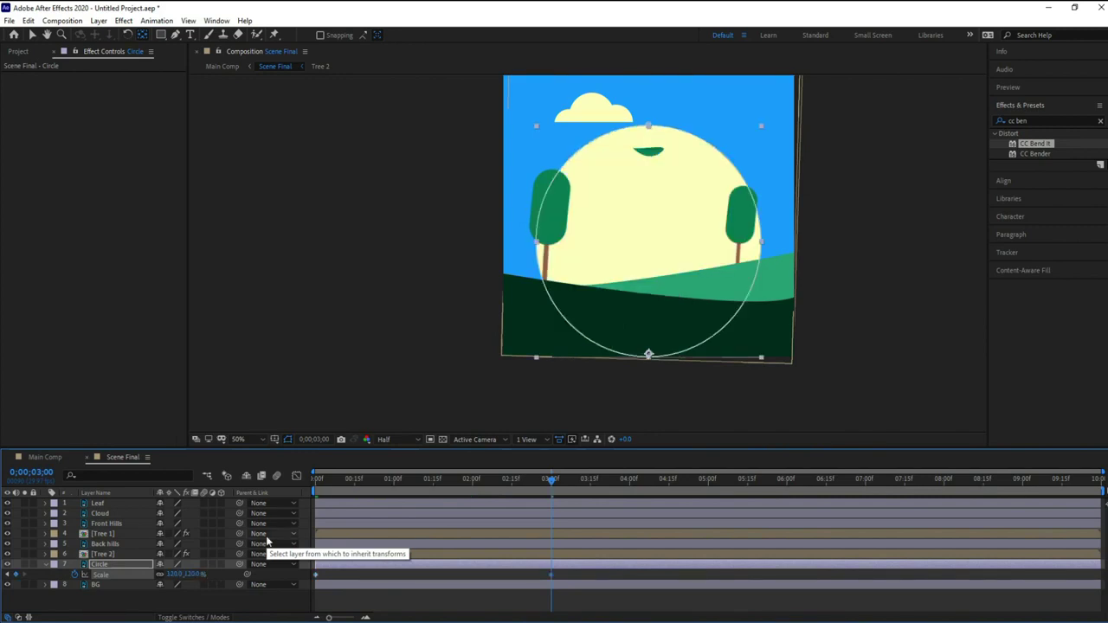
- Add a Scale keyframe of 100% to the Circle layer at 4:15
{"action": "left_click_drag", "start_coordinate": [551, 482], "coordinate": [670, 492]}
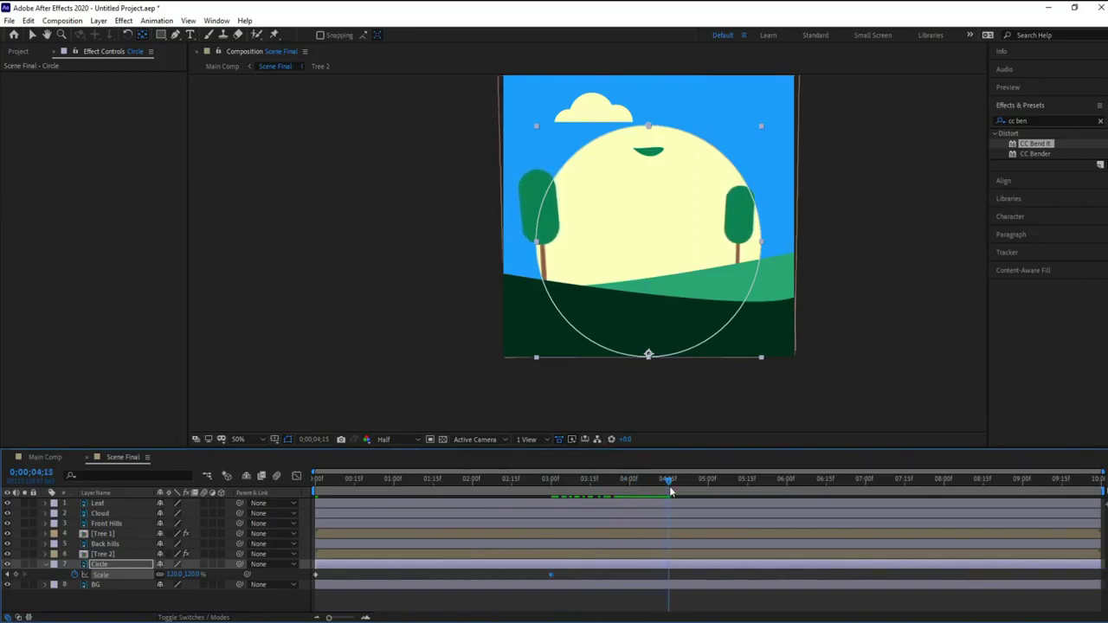
{"action": "left_click", "coordinate": [192, 576]}
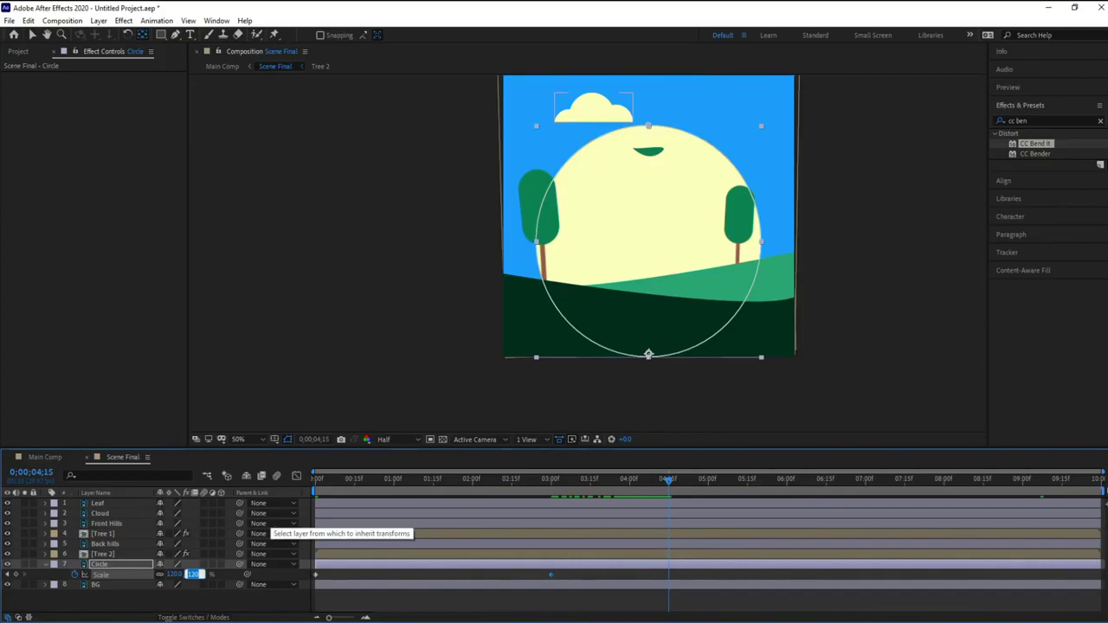
{"action": "type", "text": "100"}
{"action": "key", "text": "Return"}
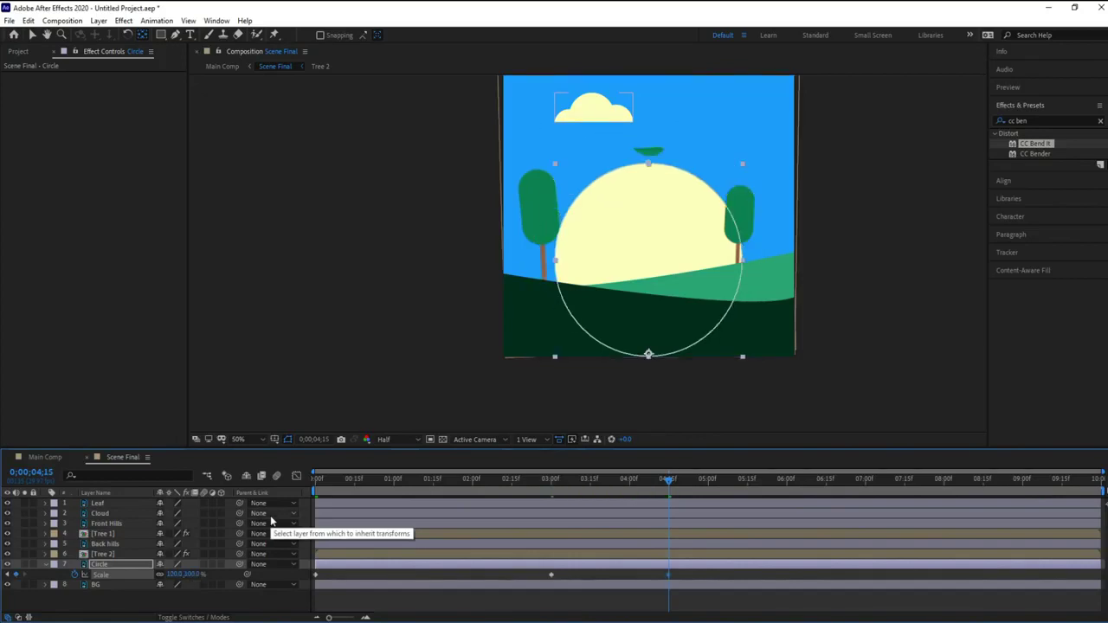
- Preview the circle's scale animation from the start of the composition
{"action": "left_click_drag", "start_coordinate": [668, 481], "coordinate": [292, 491]}
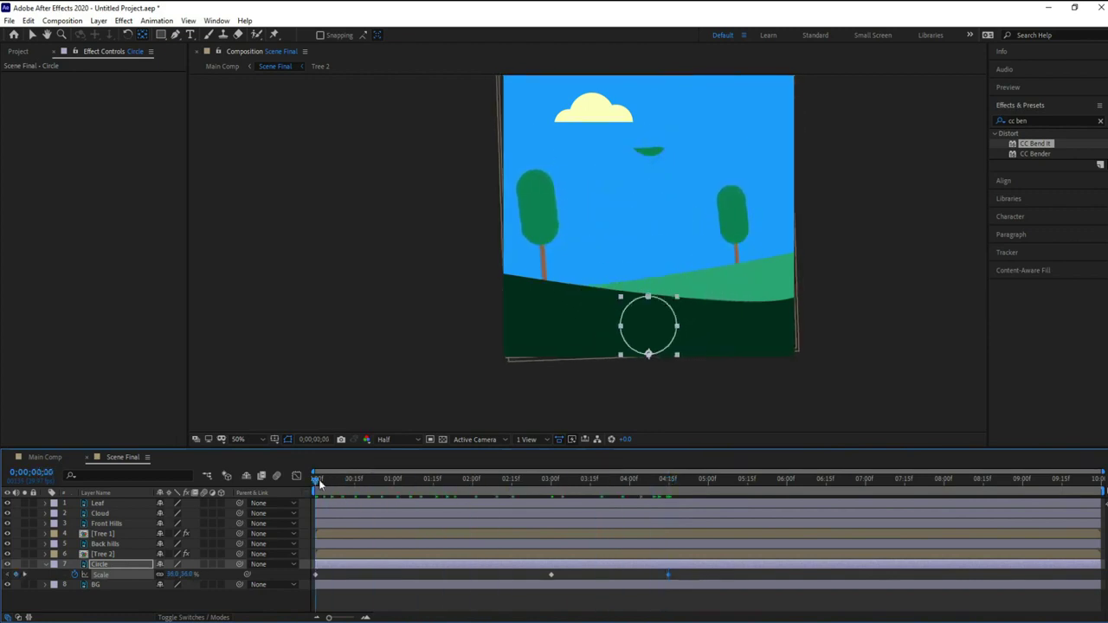
{"action": "key", "text": "space"}
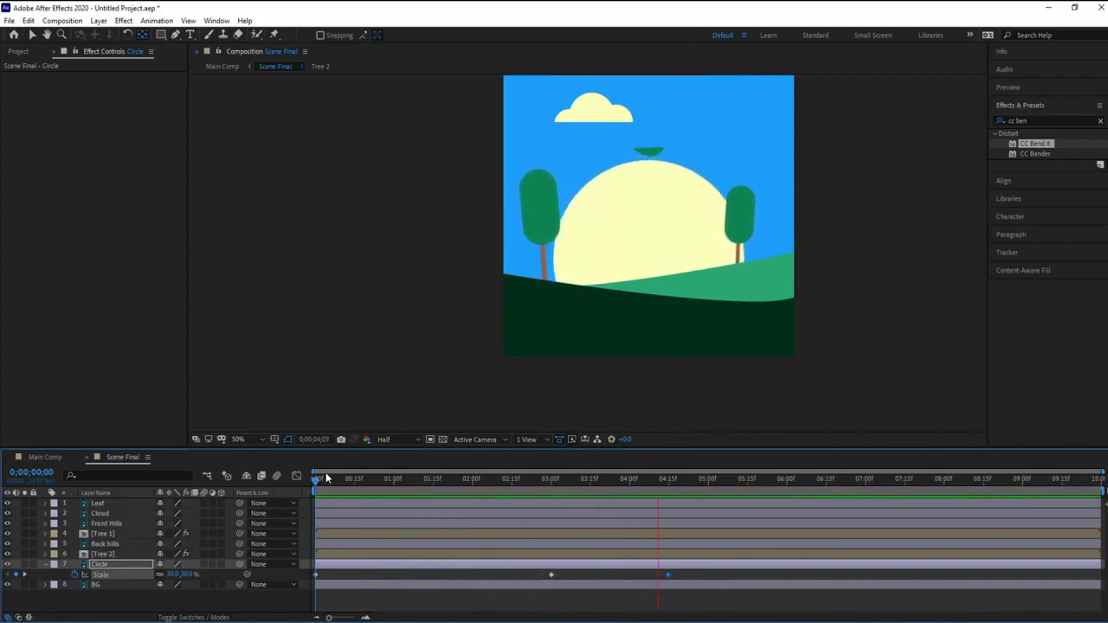
{"action": "left_click", "coordinate": [698, 578]}
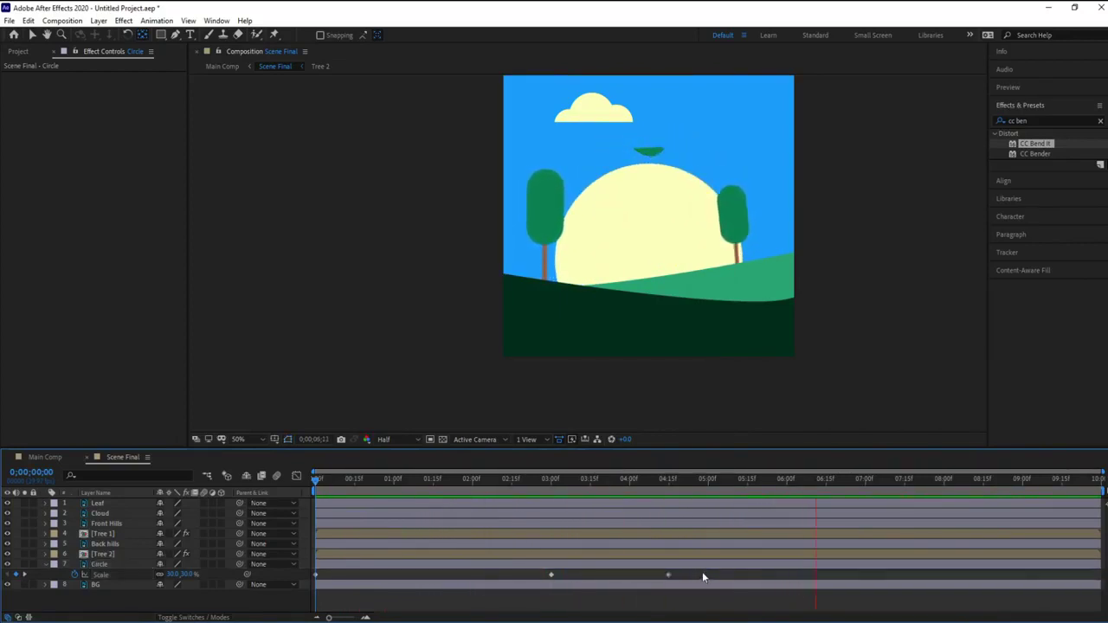
{"action": "key", "text": "space"}
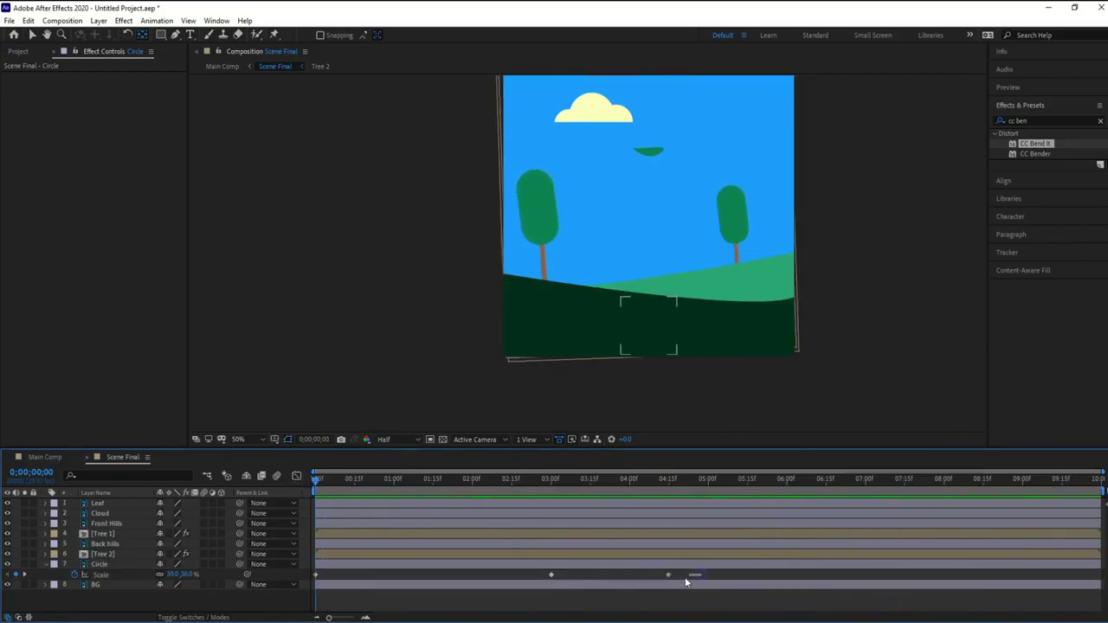
- Apply Easy Ease to all three of the Circle layer's Scale keyframes and preview the smoothed growth
{"action": "left_click_drag", "start_coordinate": [700, 573], "coordinate": [315, 583]}
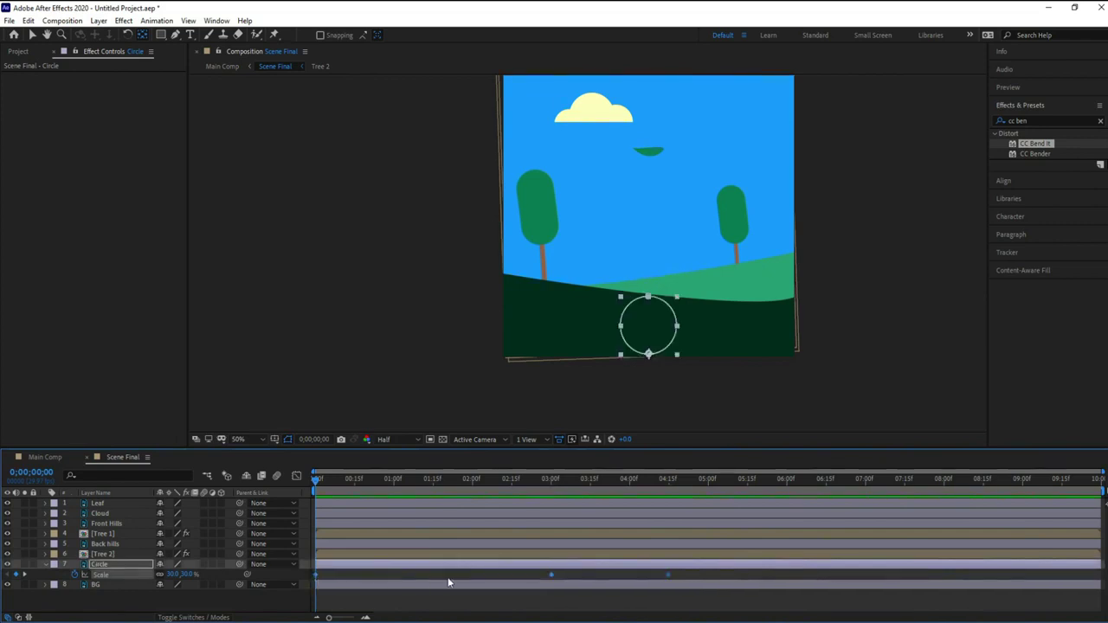
{"action": "right_click", "coordinate": [554, 575]}
{"action": "mouse_move", "coordinate": [614, 570]}
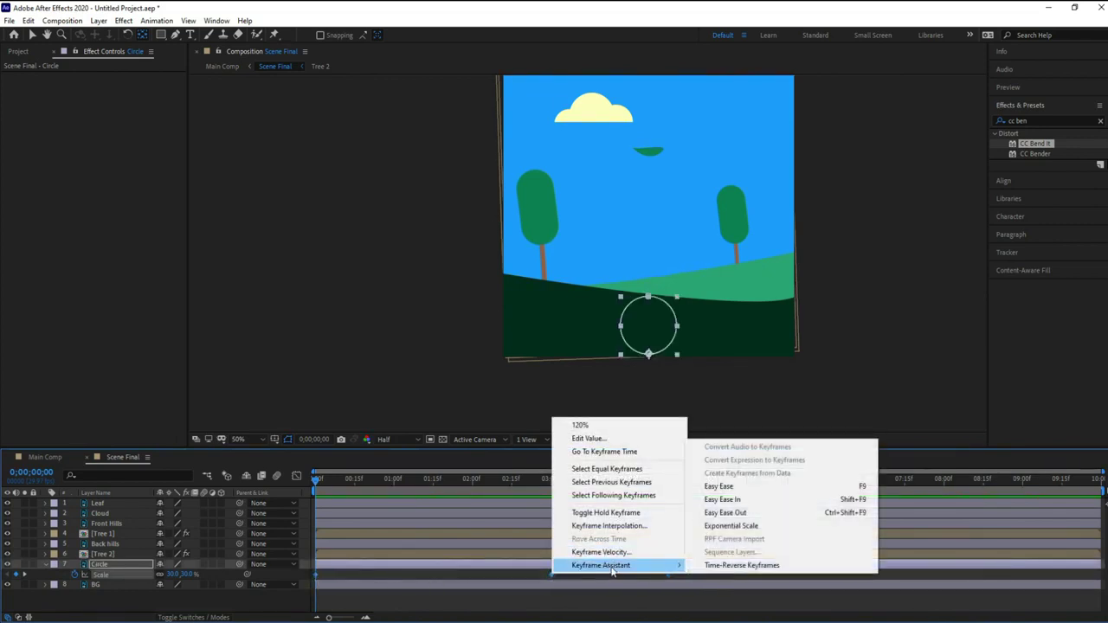
{"action": "left_click", "coordinate": [718, 485]}
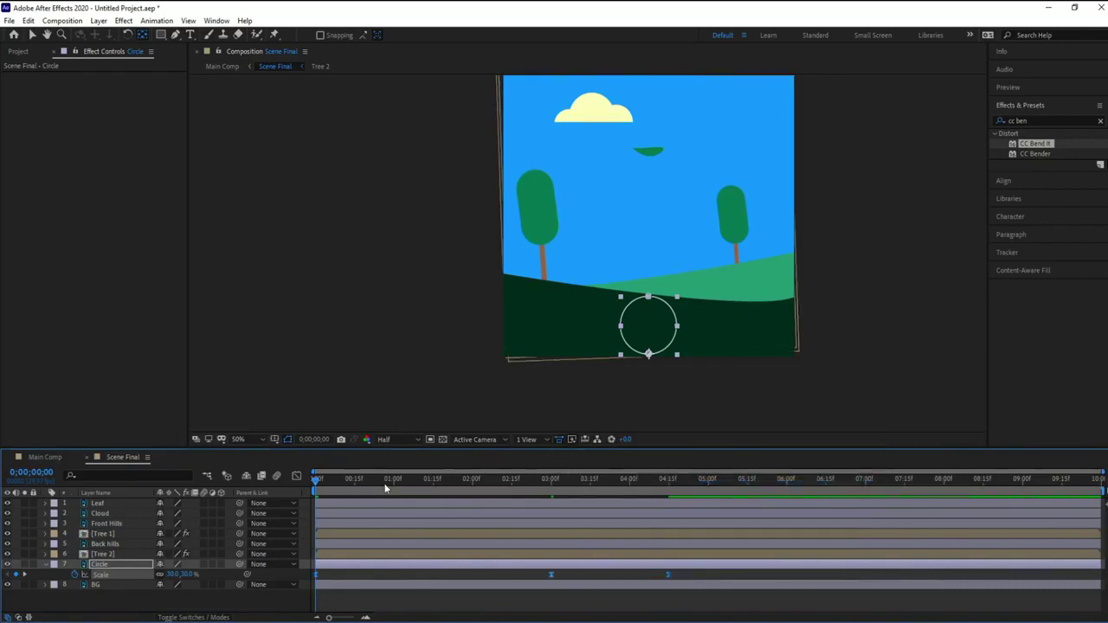
{"action": "key", "text": "space"}
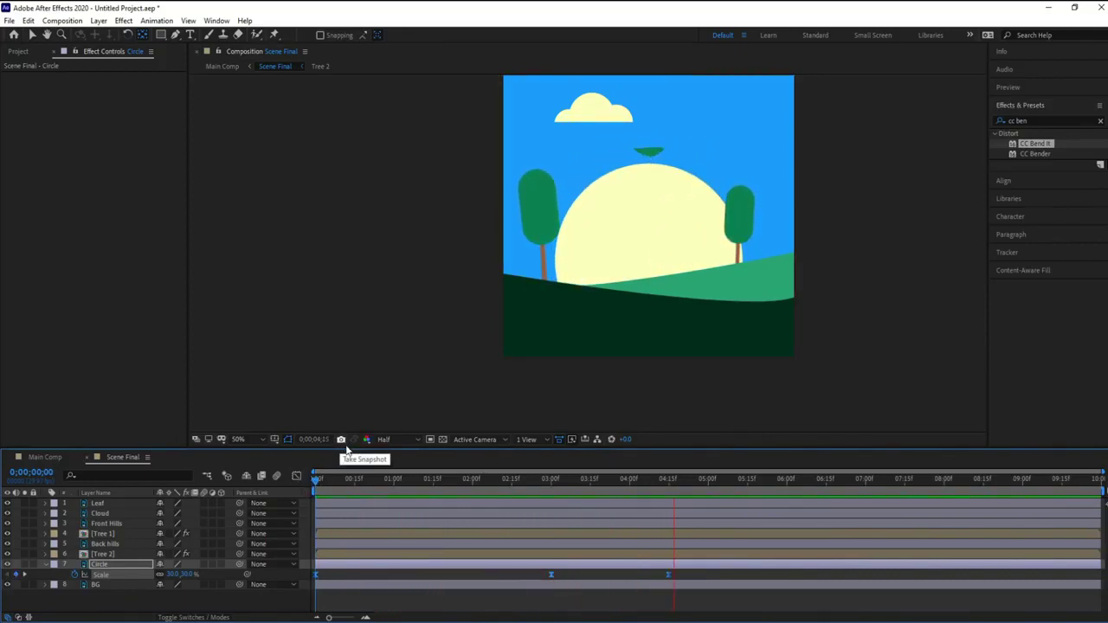
{"action": "key", "text": "space"}
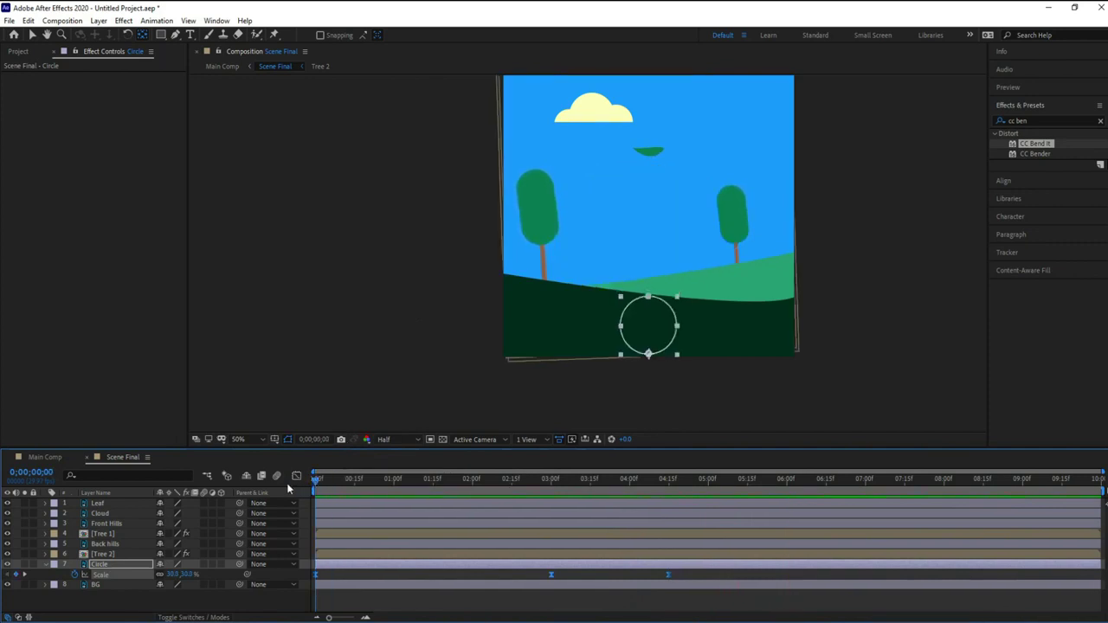
- Center the Cloud layer's anchor point on the cloud and collapse the Circle layer's properties
{"action": "scroll", "coordinate": [594, 148], "scroll_direction": "down", "scroll_amount": 2}
{"action": "scroll", "coordinate": [598, 204], "scroll_direction": "up", "scroll_amount": 2}
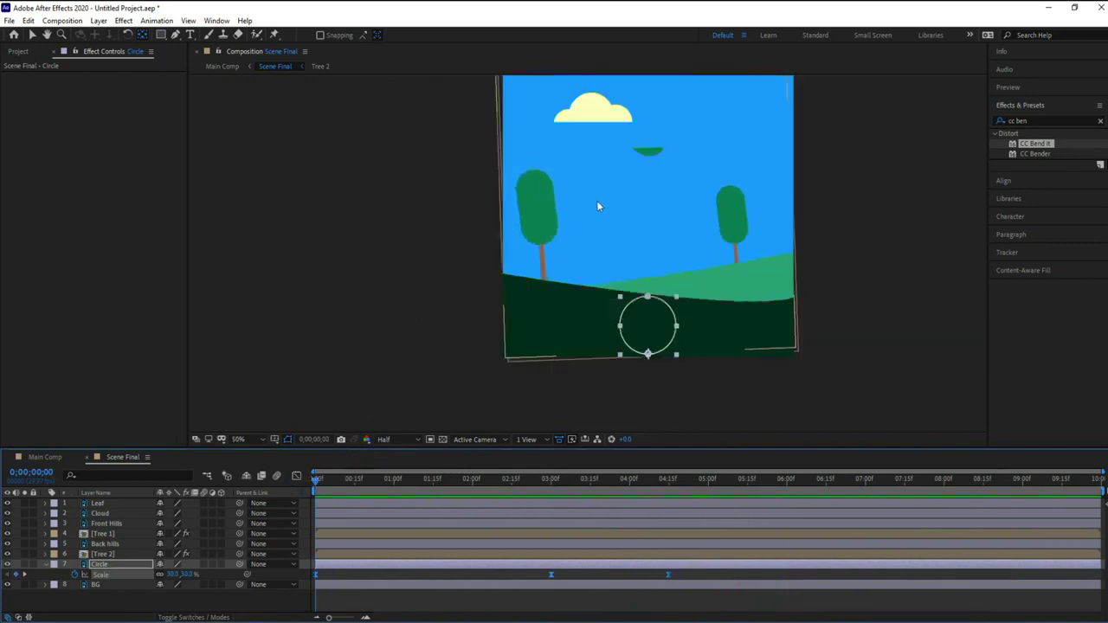
{"action": "left_click_drag", "start_coordinate": [652, 162], "coordinate": [596, 218]}
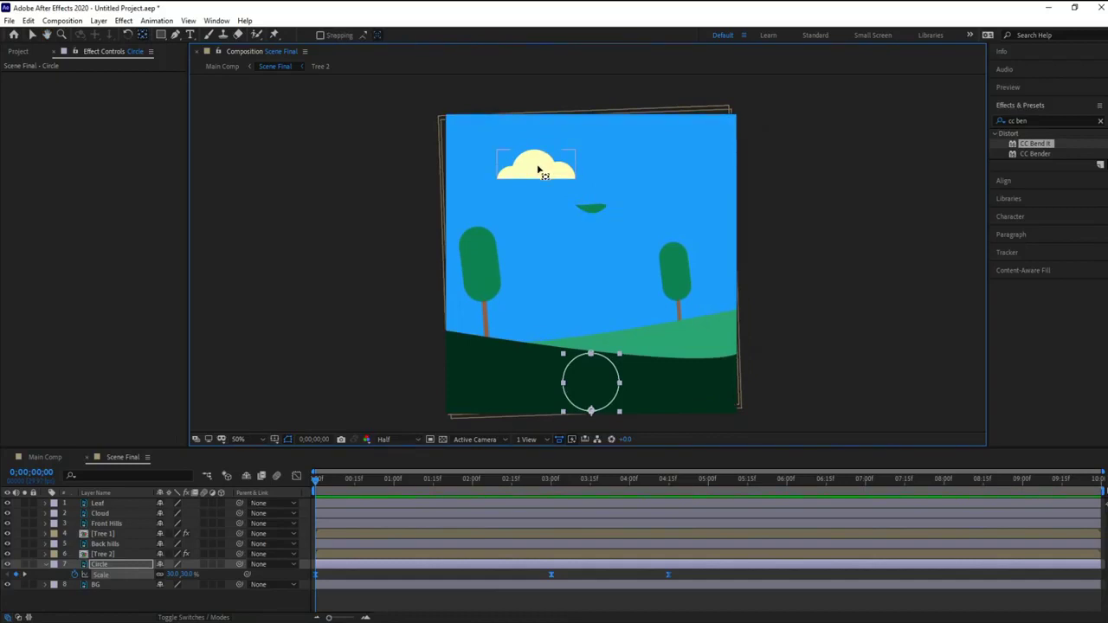
{"action": "left_click", "coordinate": [538, 170]}
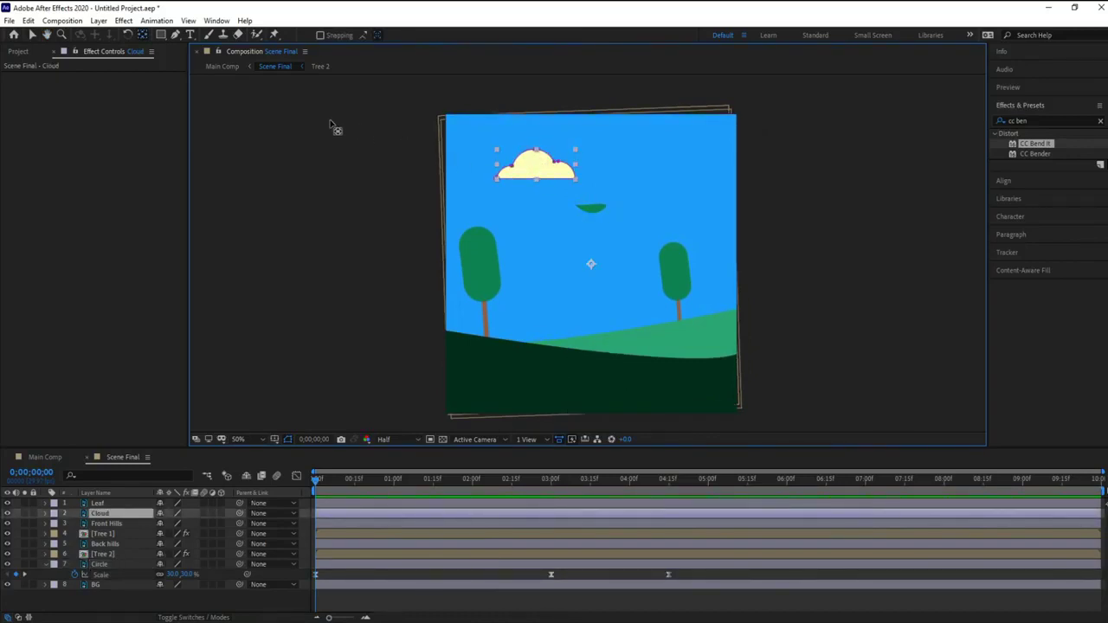
{"action": "left_click", "coordinate": [45, 565]}
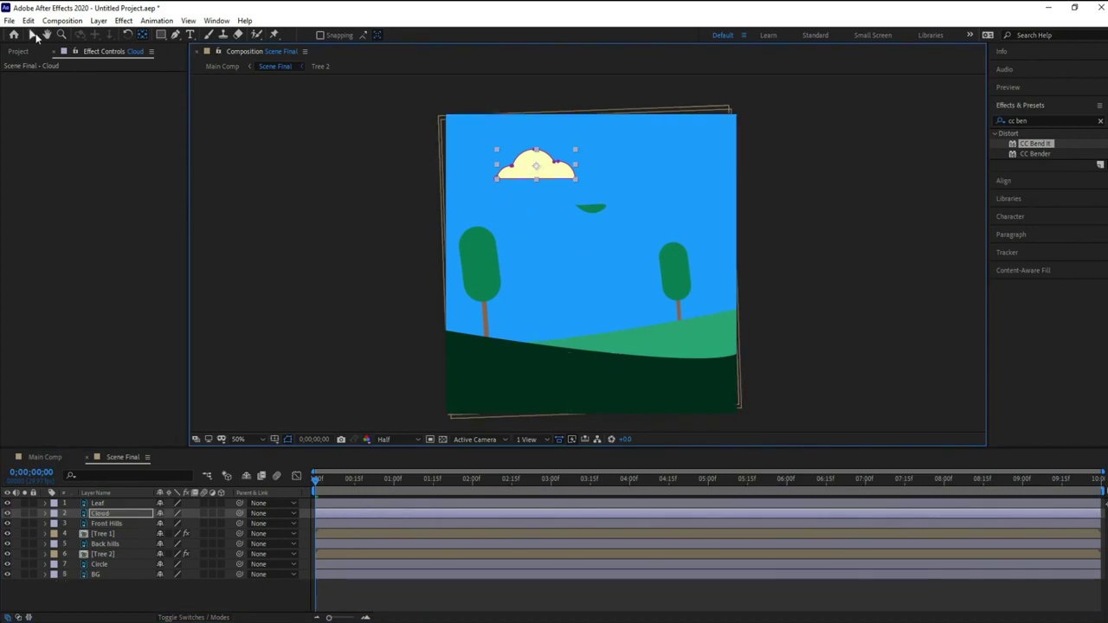
- Move the cloud horizontally out of the frame, just past the left edge of the scene
{"action": "left_click", "coordinate": [32, 34]}
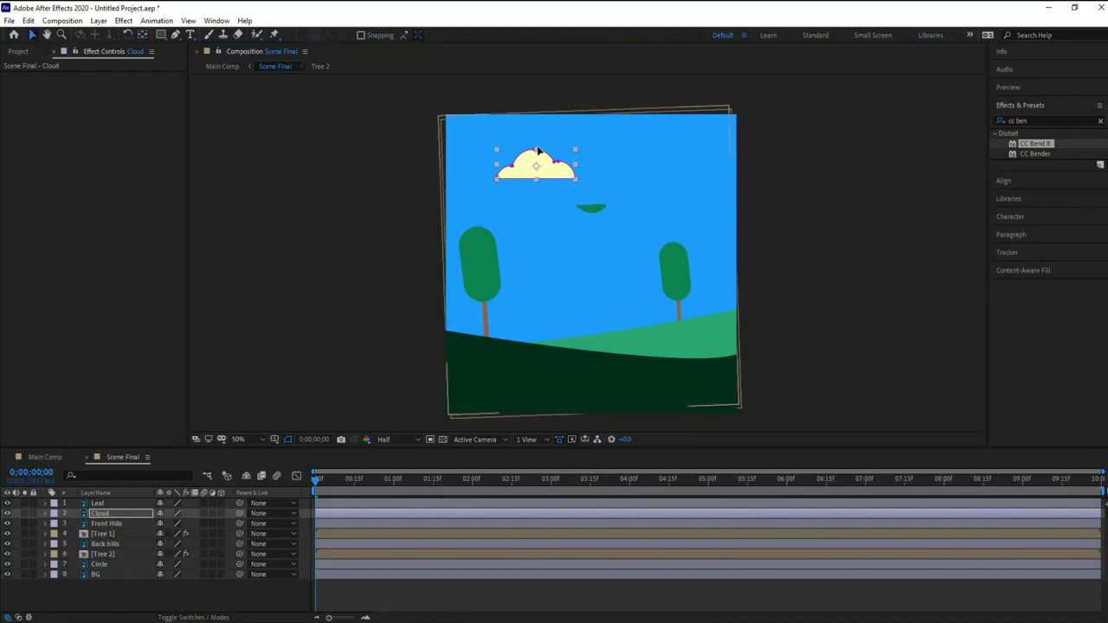
{"action": "left_click", "coordinate": [537, 169]}
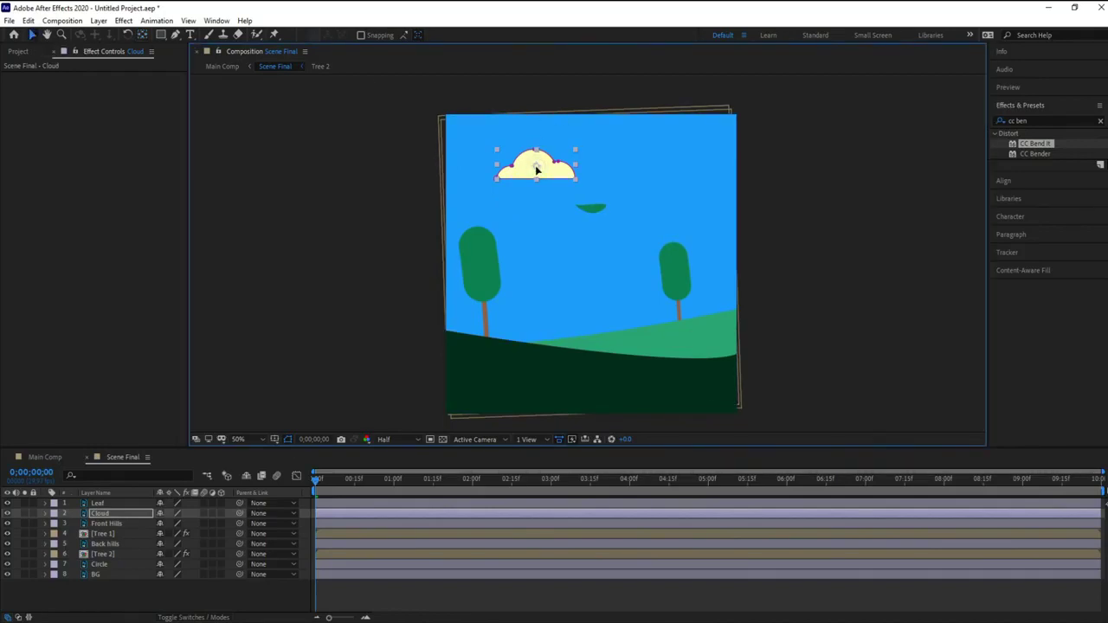
{"action": "left_click_drag", "start_coordinate": [537, 169], "coordinate": [388, 172]}
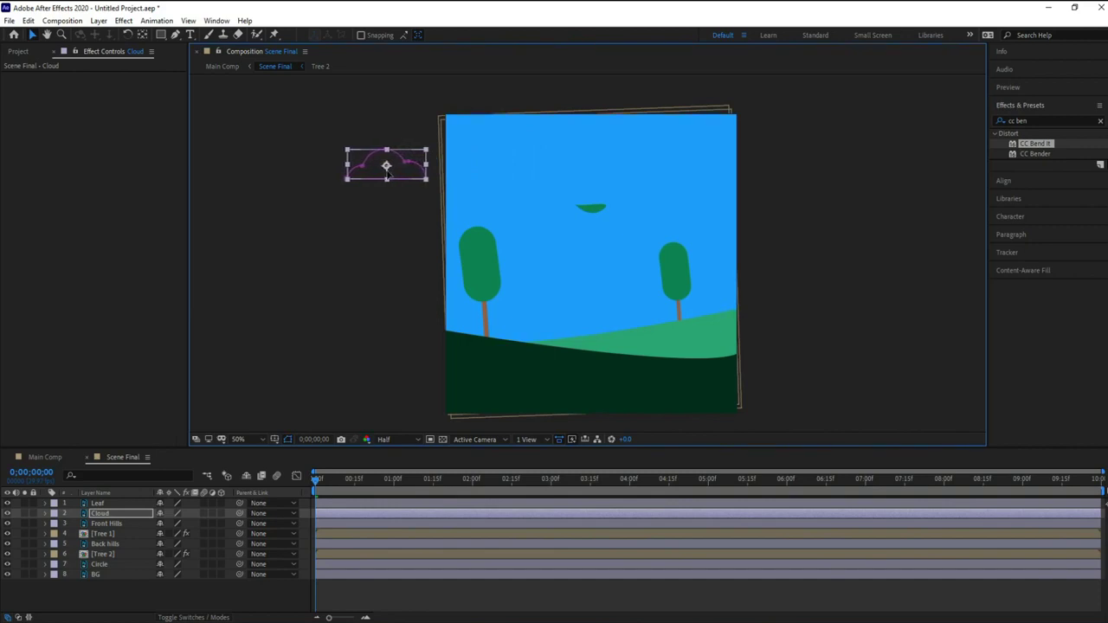
{"action": "left_click", "coordinate": [785, 180]}
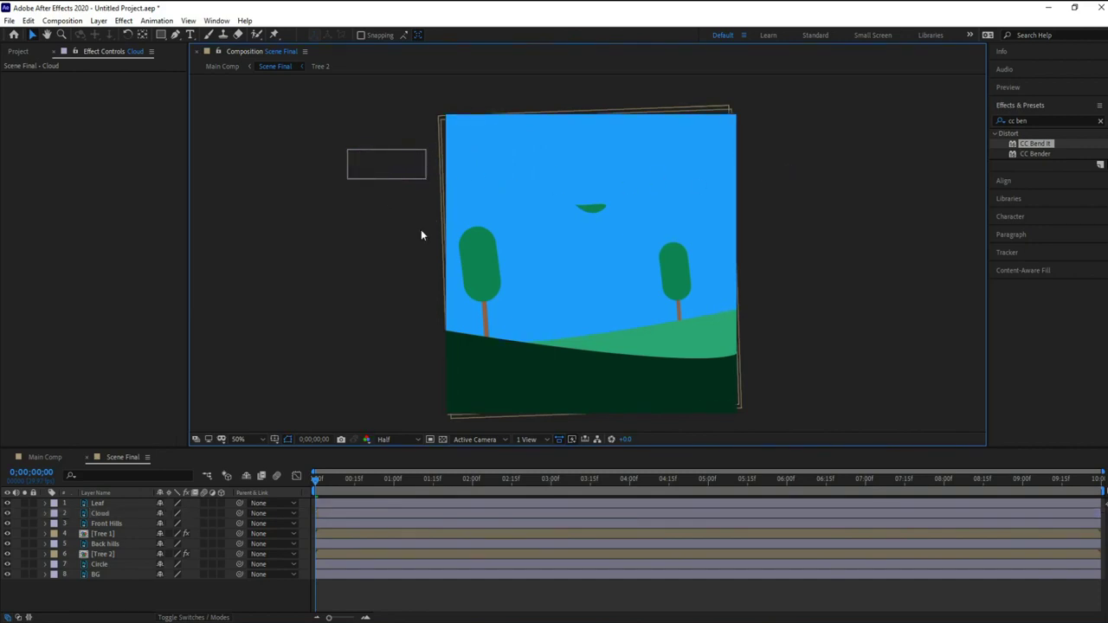
- Add a Position keyframe to the Cloud layer at the start of the composition
{"action": "left_click", "coordinate": [104, 513]}
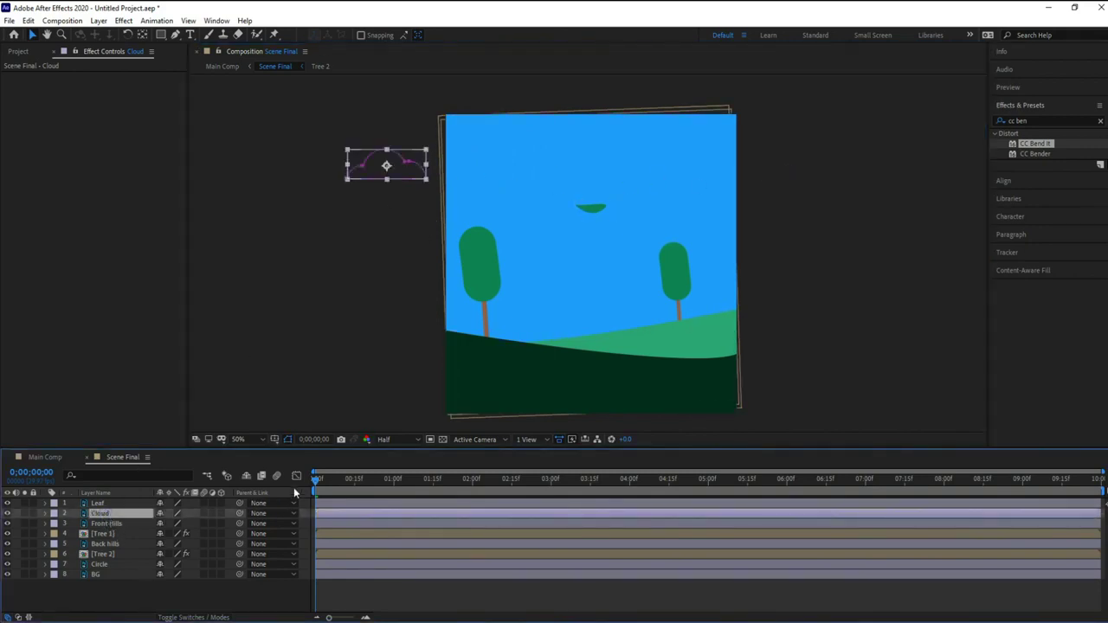
{"action": "key", "text": "p"}
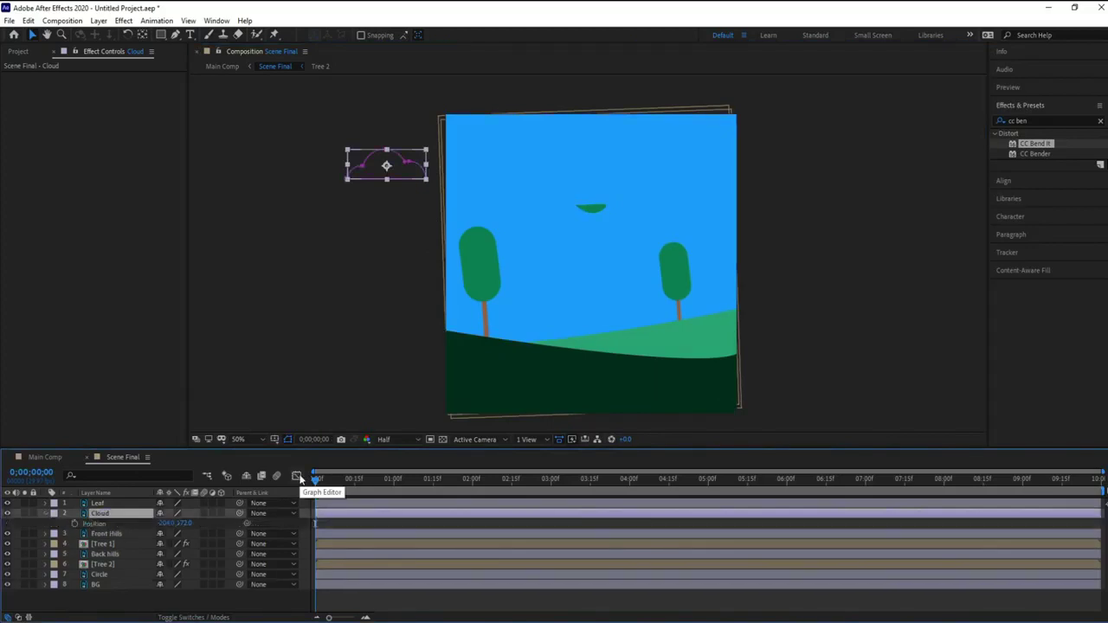
{"action": "left_click", "coordinate": [75, 524]}
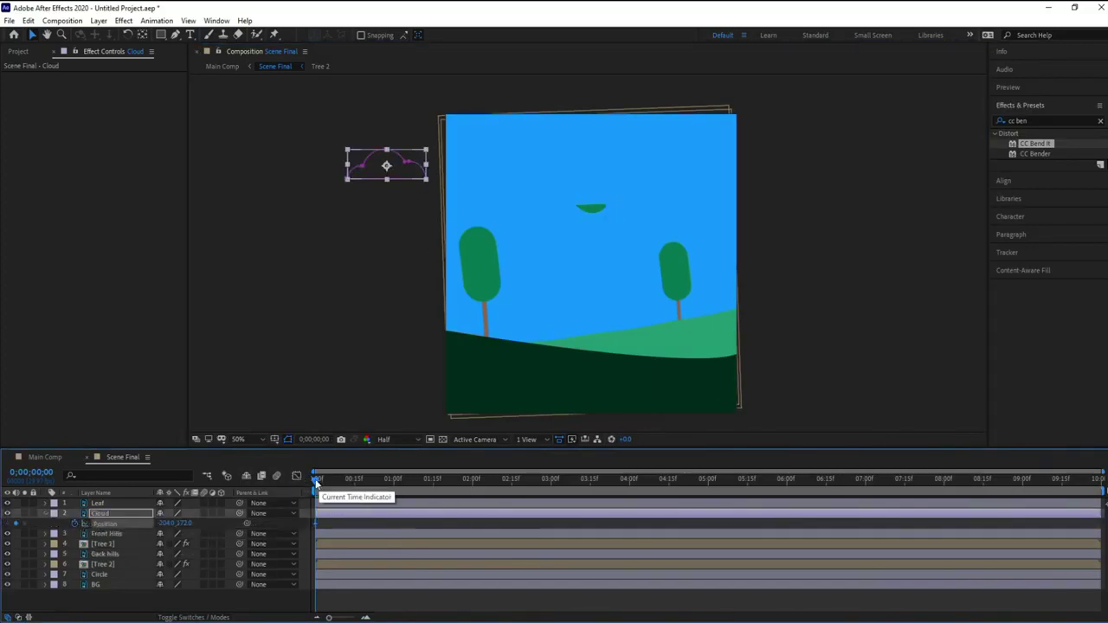
- Keyframe the cloud horizontally across to just past the scene's right edge at 6:15, and preview its drift
{"action": "left_click_drag", "start_coordinate": [317, 482], "coordinate": [826, 483]}
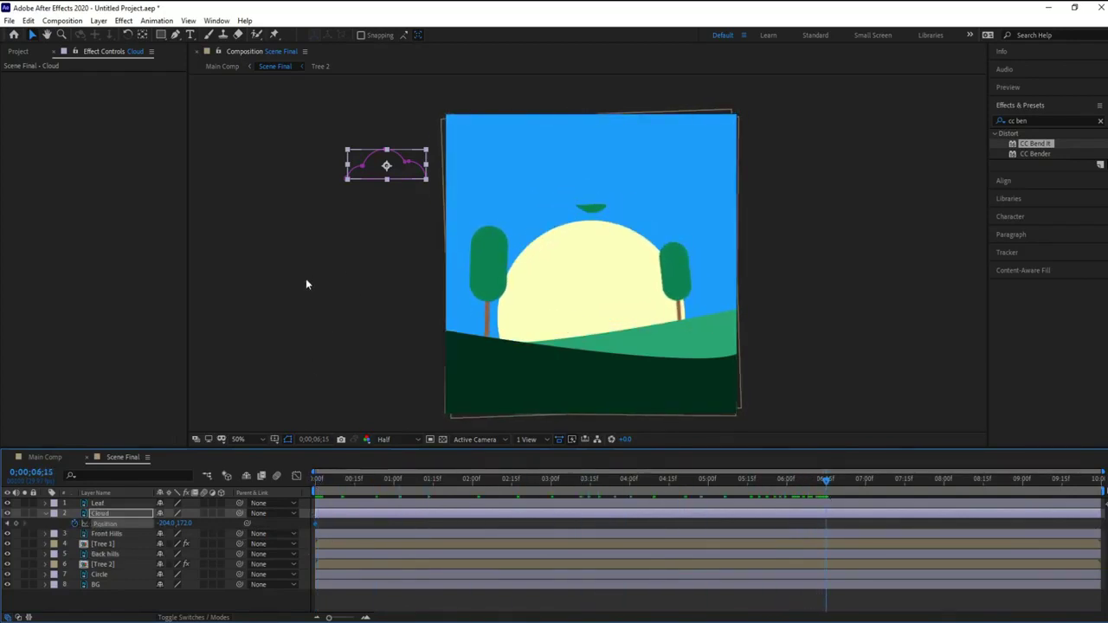
{"action": "left_click_drag", "start_coordinate": [387, 168], "coordinate": [784, 190]}
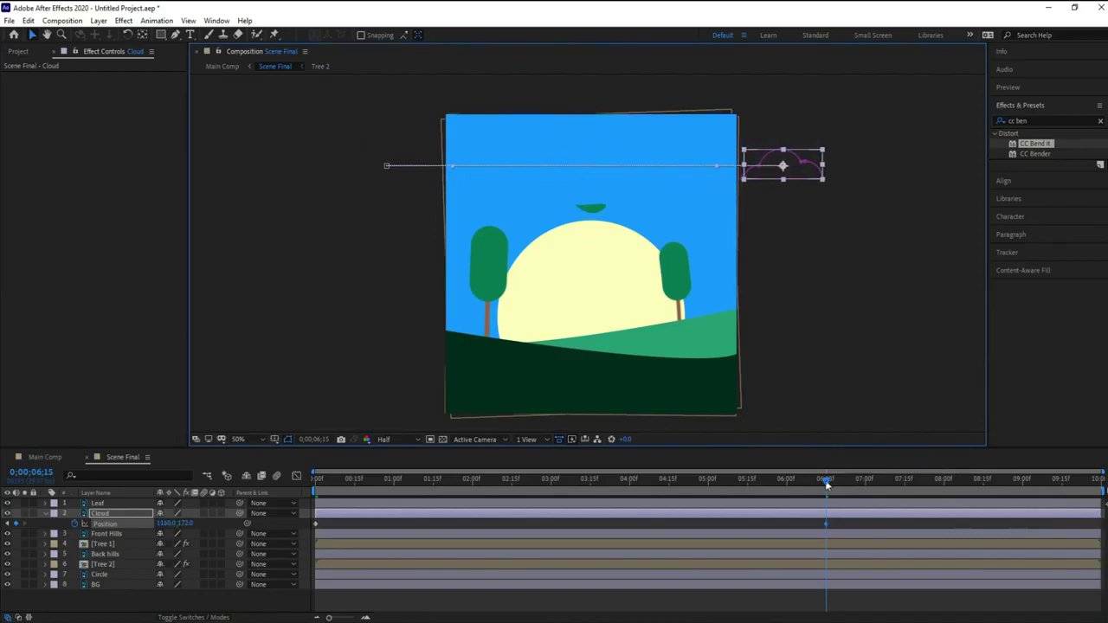
{"action": "left_click_drag", "start_coordinate": [827, 484], "coordinate": [297, 496]}
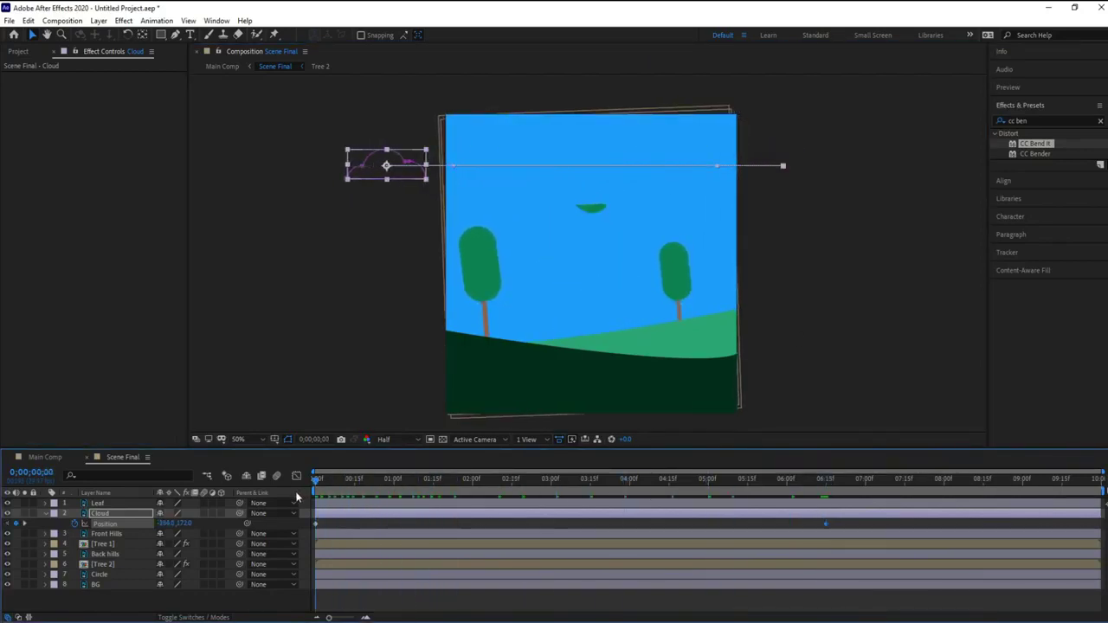
{"action": "key", "text": "space"}
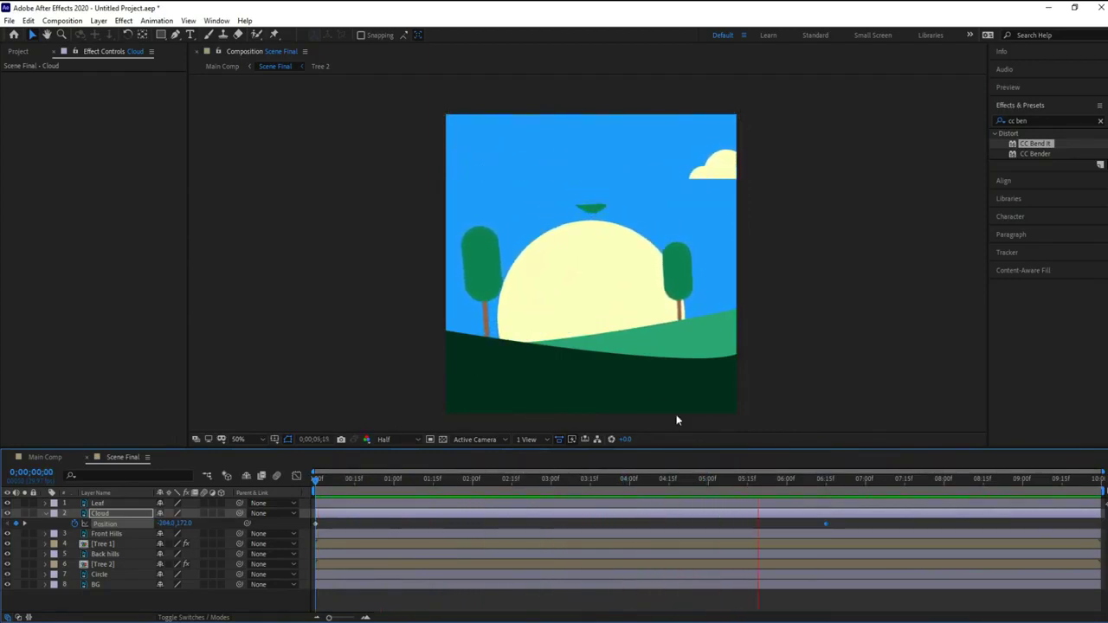
{"action": "left_click", "coordinate": [318, 480]}
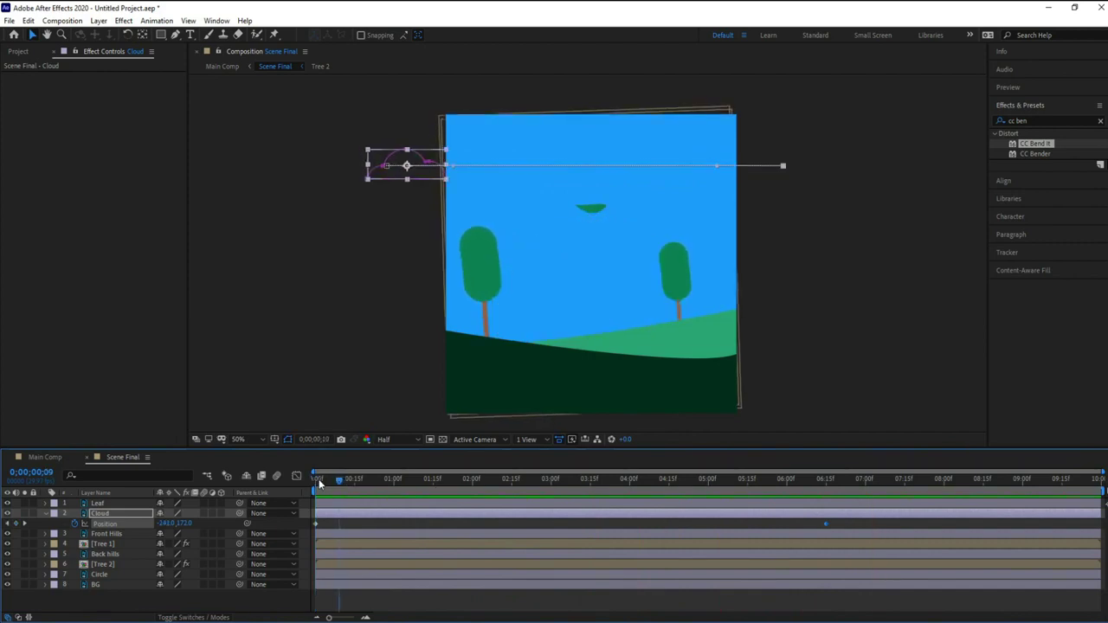
- At the start of the composition, select the Leaf layer and flip the leaf horizontally, making it slightly narrower
{"action": "left_click", "coordinate": [317, 481]}
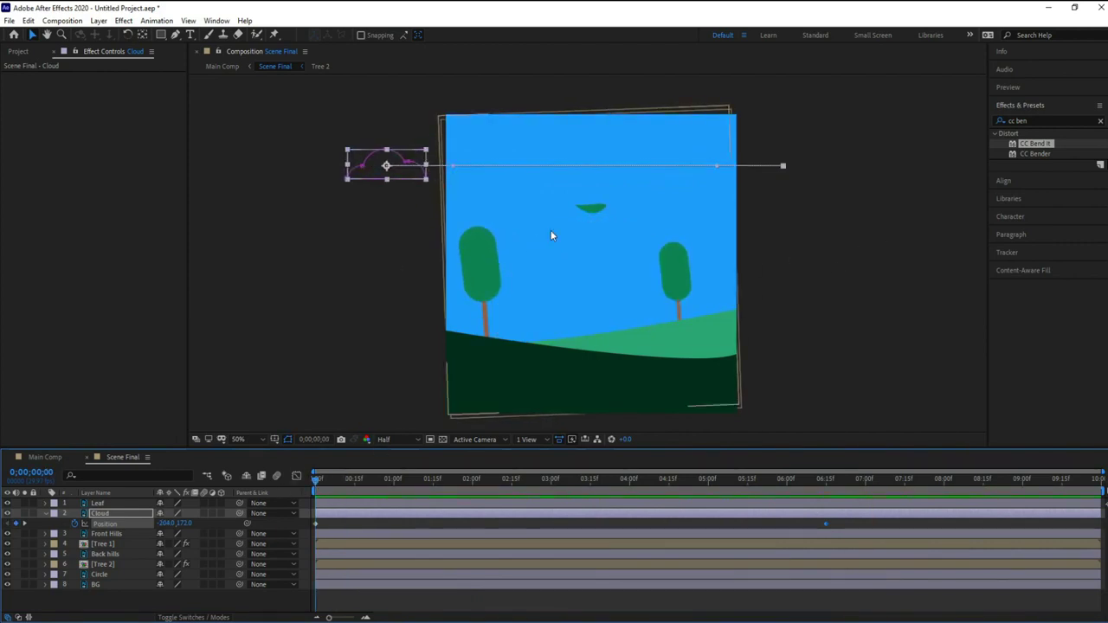
{"action": "left_click", "coordinate": [594, 209]}
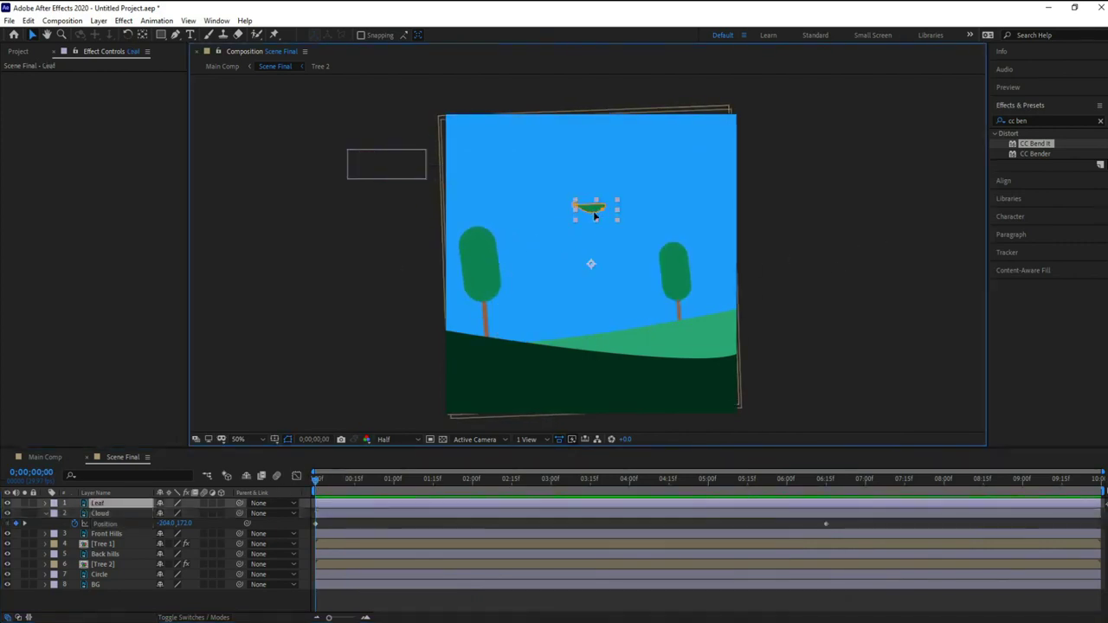
{"action": "double_click", "coordinate": [580, 212]}
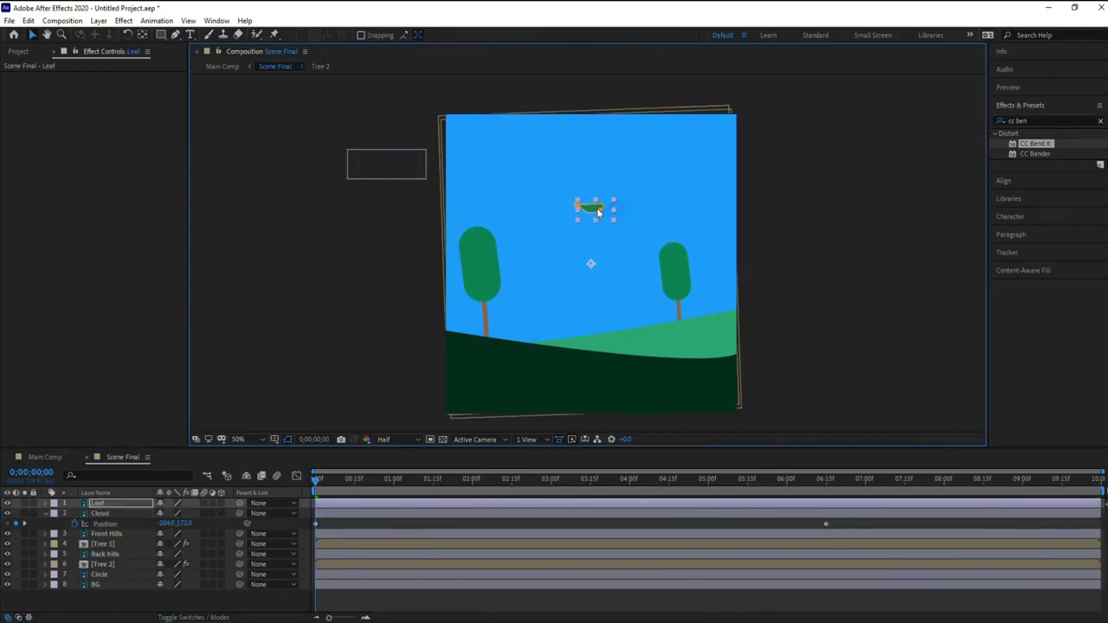
{"action": "left_click_drag", "start_coordinate": [601, 210], "coordinate": [617, 210]}
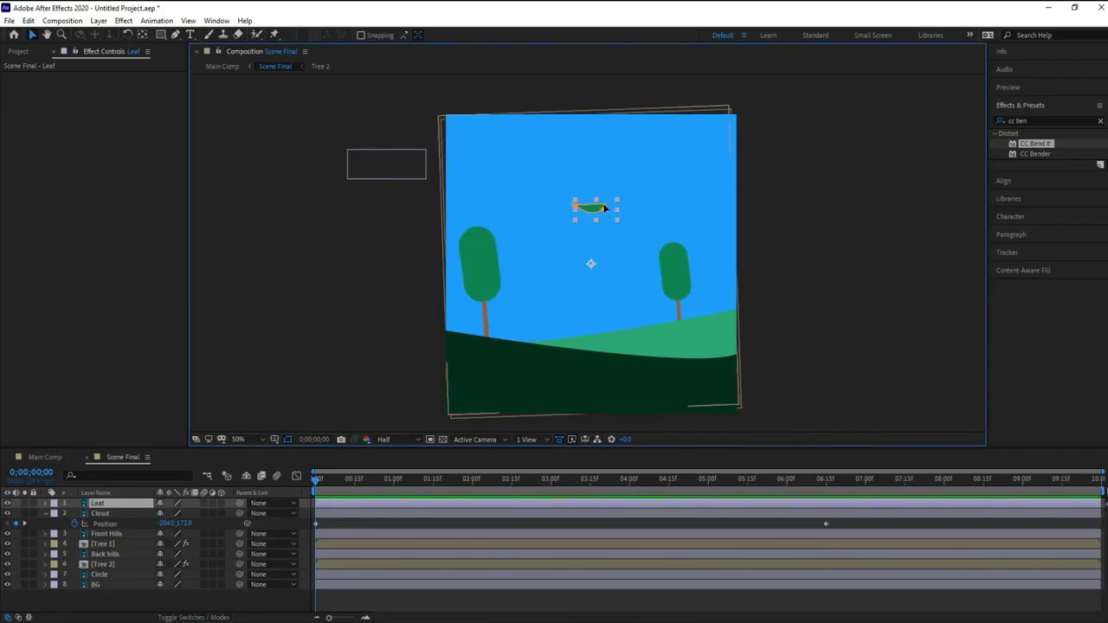
{"action": "key", "text": "Return"}
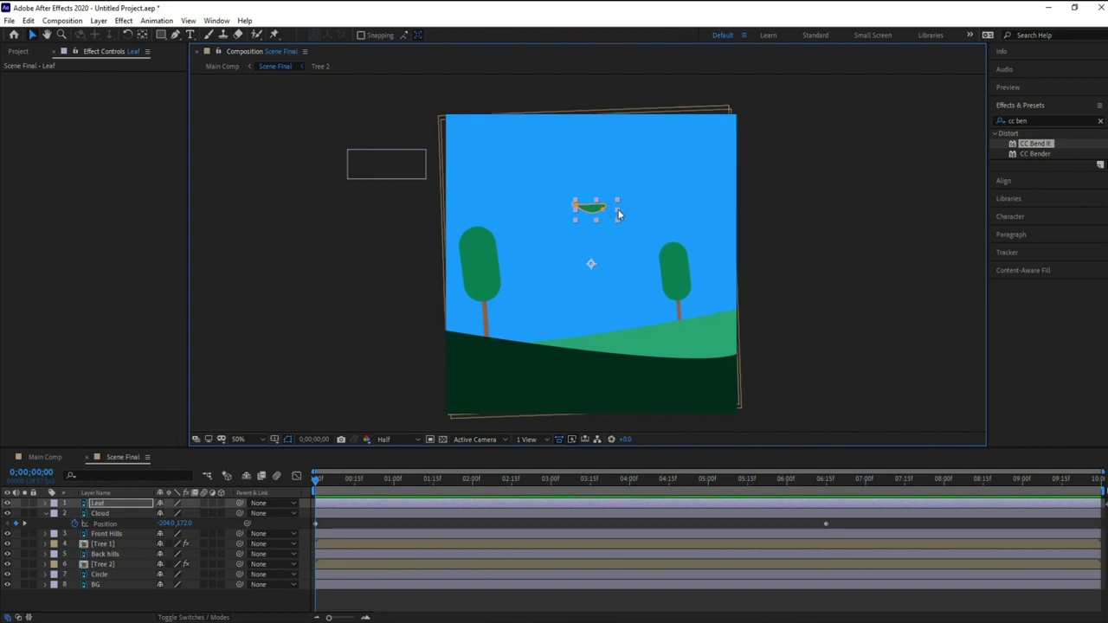
{"action": "left_click_drag", "start_coordinate": [614, 214], "coordinate": [571, 212]}
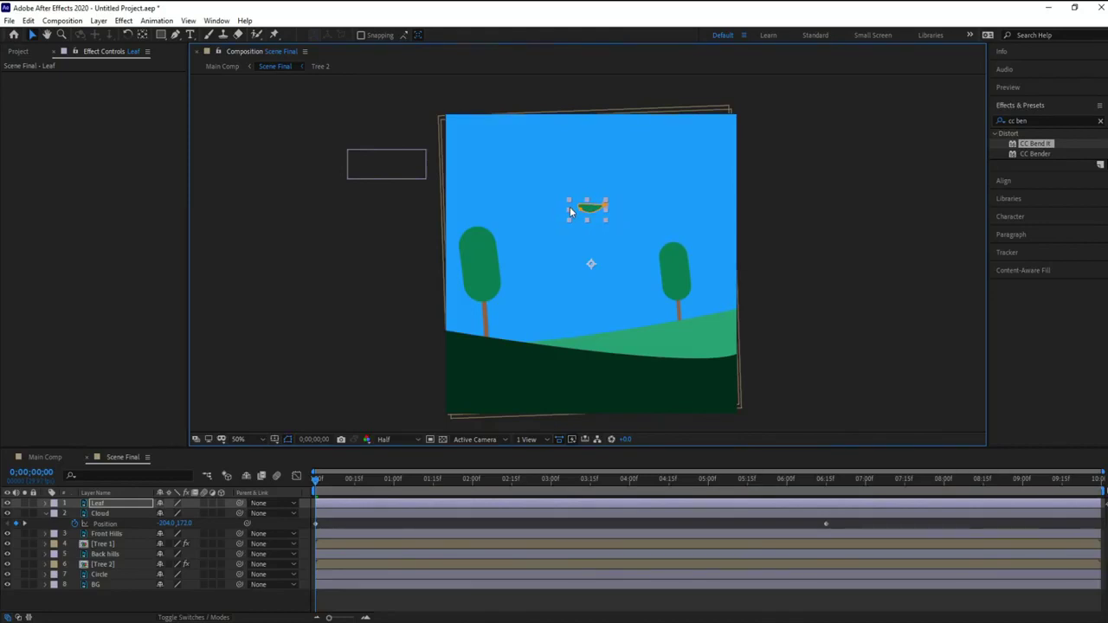
- Center the Leaf layer's anchor point on the leaf and collapse the Cloud layer's properties
{"action": "left_click", "coordinate": [142, 37]}
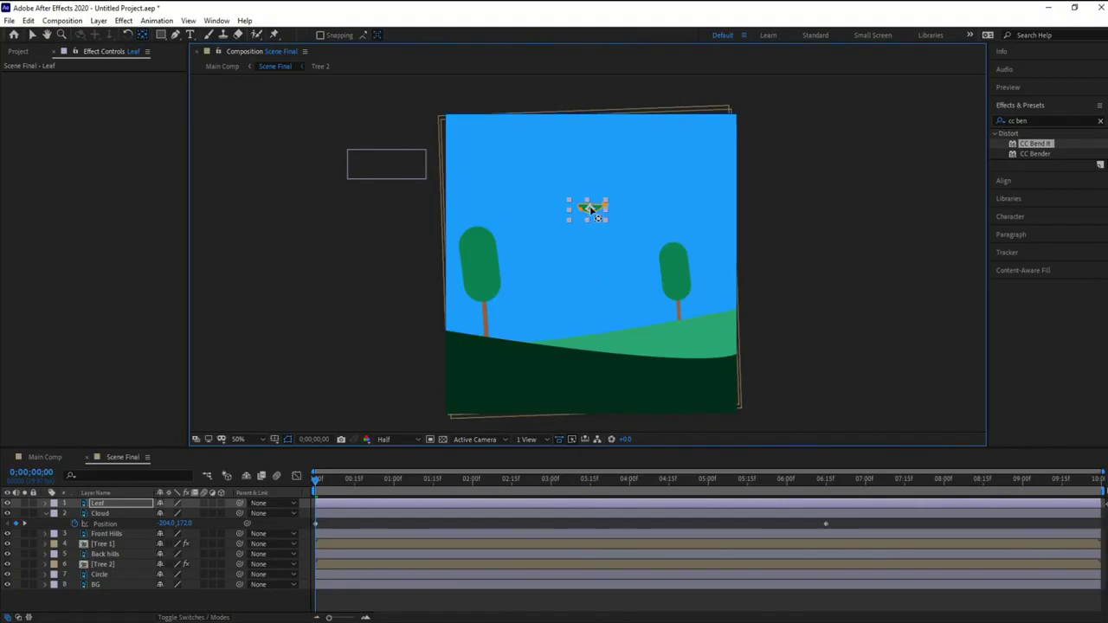
{"action": "left_click", "coordinate": [784, 230]}
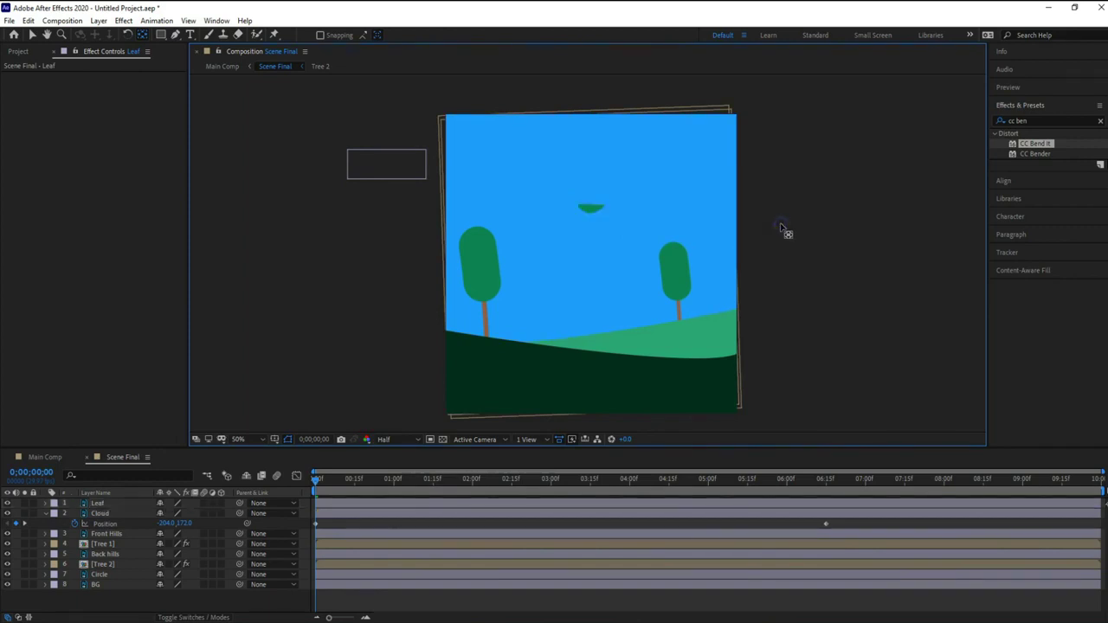
{"action": "left_click", "coordinate": [591, 210]}
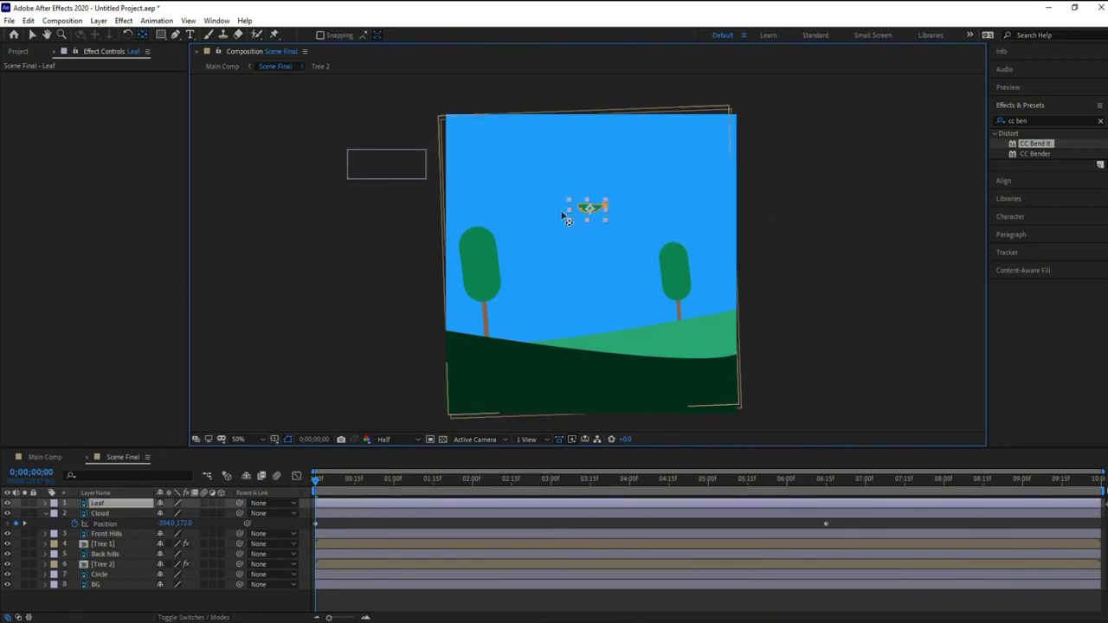
{"action": "left_click", "coordinate": [804, 211]}
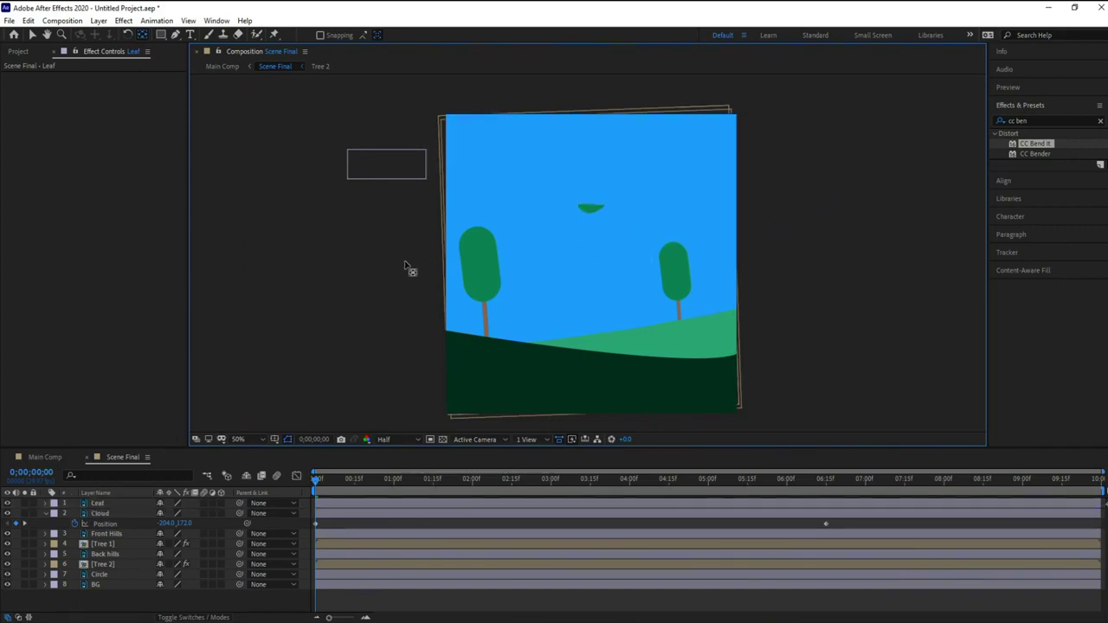
{"action": "left_click", "coordinate": [599, 211]}
{"action": "left_click", "coordinate": [365, 253]}
{"action": "left_click", "coordinate": [46, 514]}
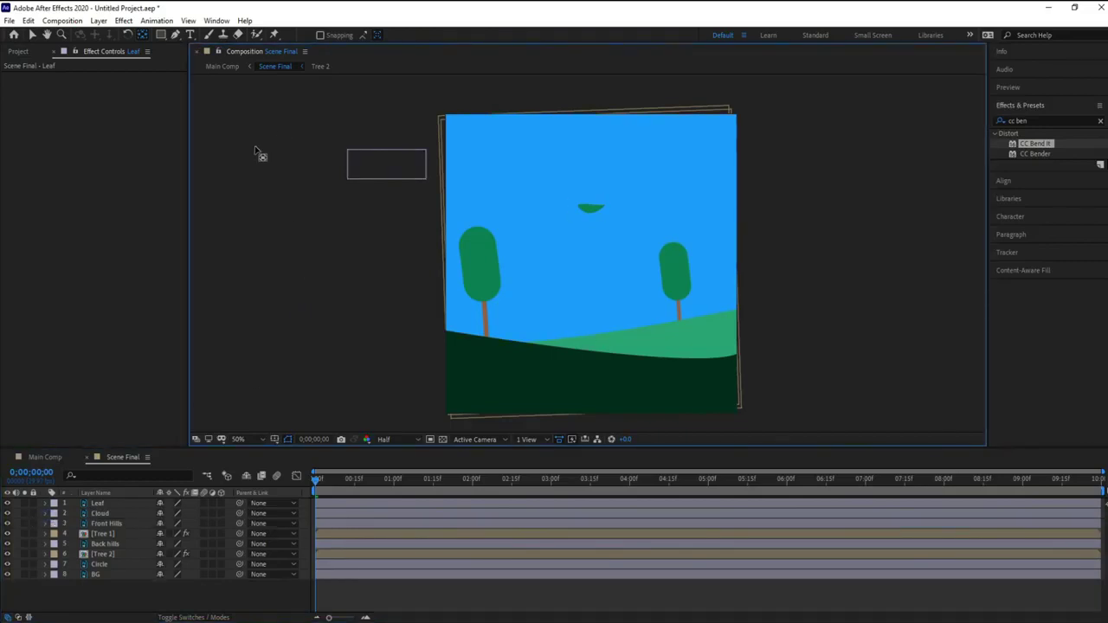
{"action": "left_click", "coordinate": [25, 515]}
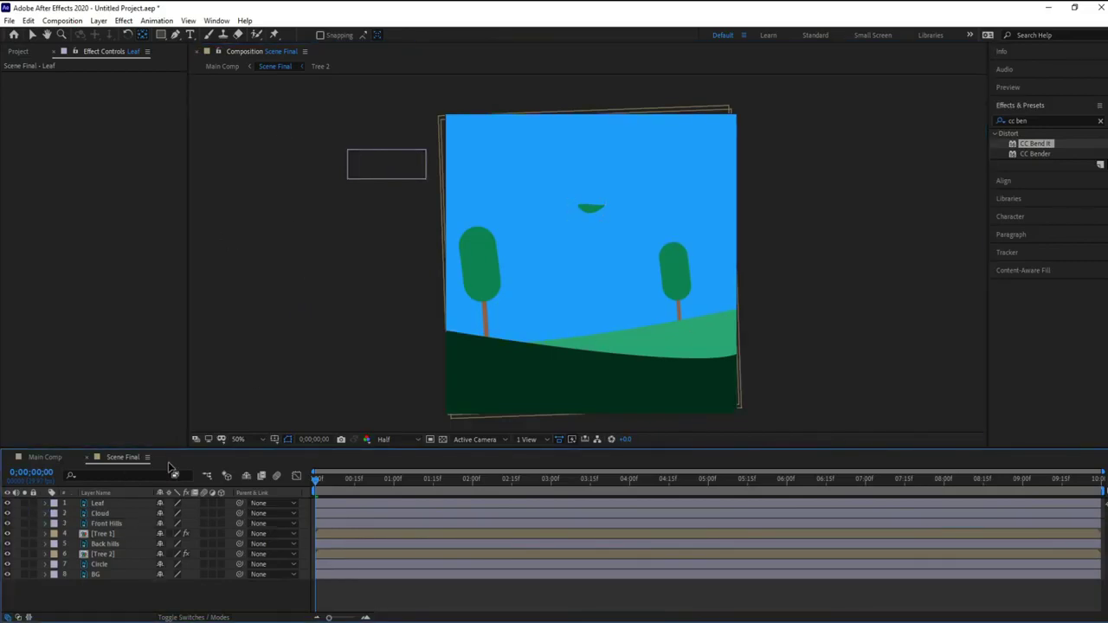
{"action": "left_click", "coordinate": [374, 272]}
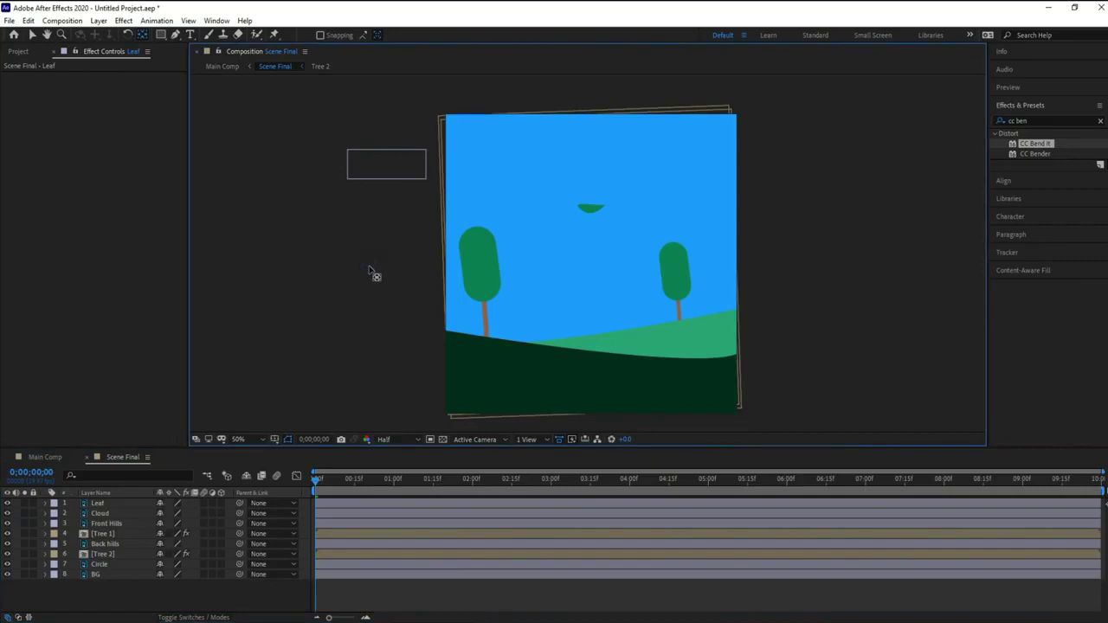
- Draw an open Pen path from outside the scene's left edge, through a loop in the sky, to just past its right edge
{"action": "left_click", "coordinate": [176, 36]}
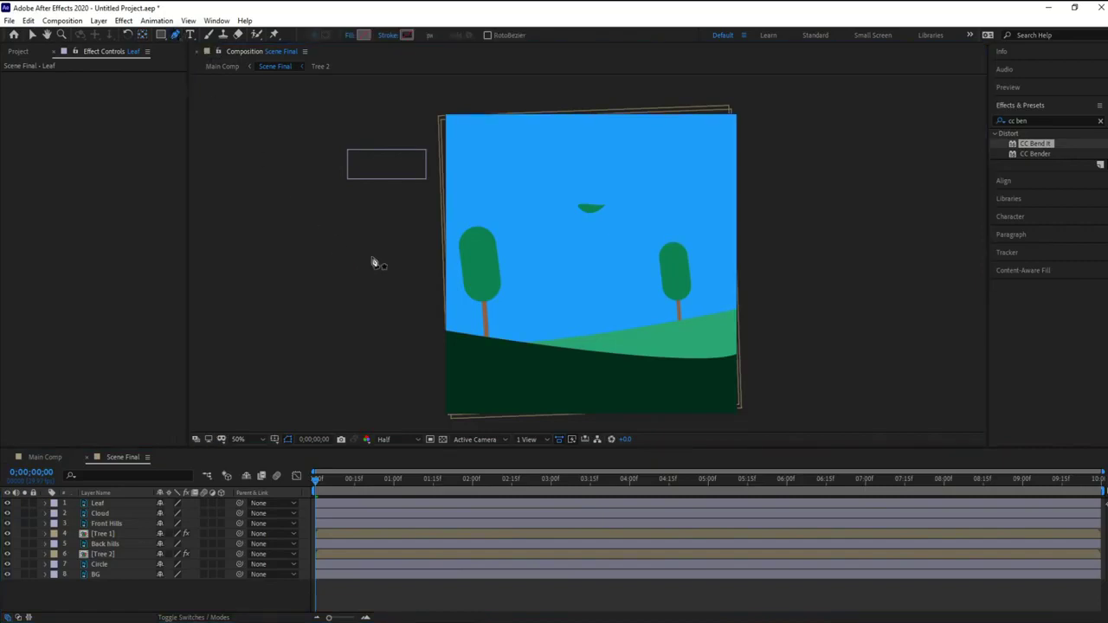
{"action": "left_click", "coordinate": [417, 270]}
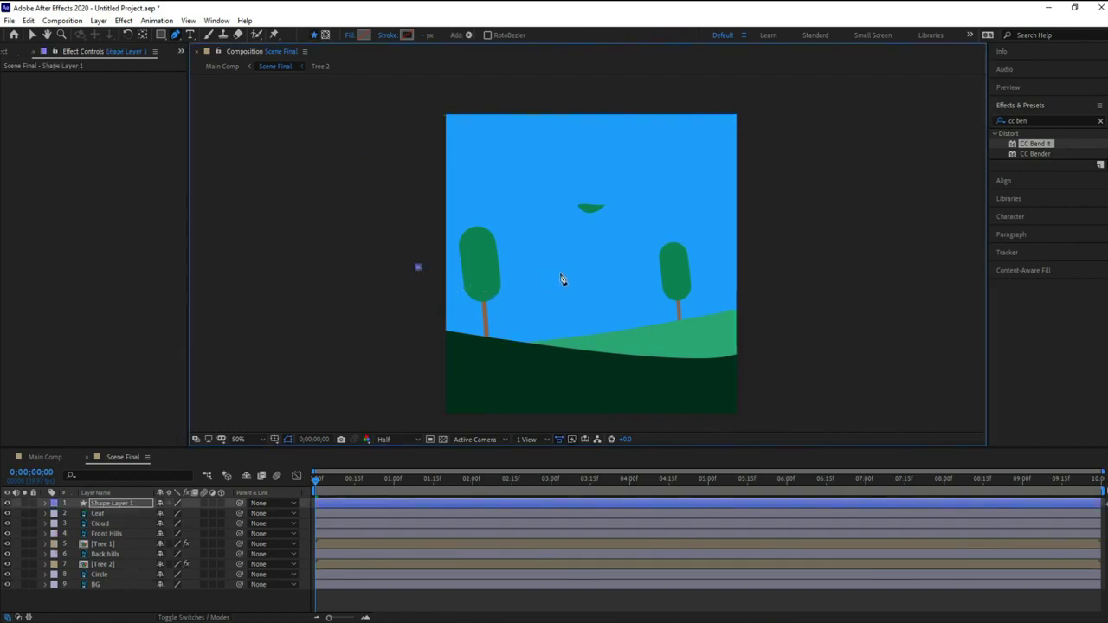
{"action": "left_click_drag", "start_coordinate": [564, 273], "coordinate": [532, 252]}
{"action": "left_click_drag", "start_coordinate": [579, 261], "coordinate": [533, 213]}
{"action": "left_click_drag", "start_coordinate": [752, 222], "coordinate": [795, 181]}
{"action": "key", "text": "ctrl+z"}
{"action": "key", "text": "ctrl+z"}
{"action": "left_click_drag", "start_coordinate": [611, 255], "coordinate": [596, 275]}
{"action": "left_click_drag", "start_coordinate": [754, 214], "coordinate": [842, 172]}
- Adjust the path's points around the bottom of the loop to make it rounder, and select the shape layer
{"action": "key", "text": "v"}
{"action": "left_click", "coordinate": [592, 261]}
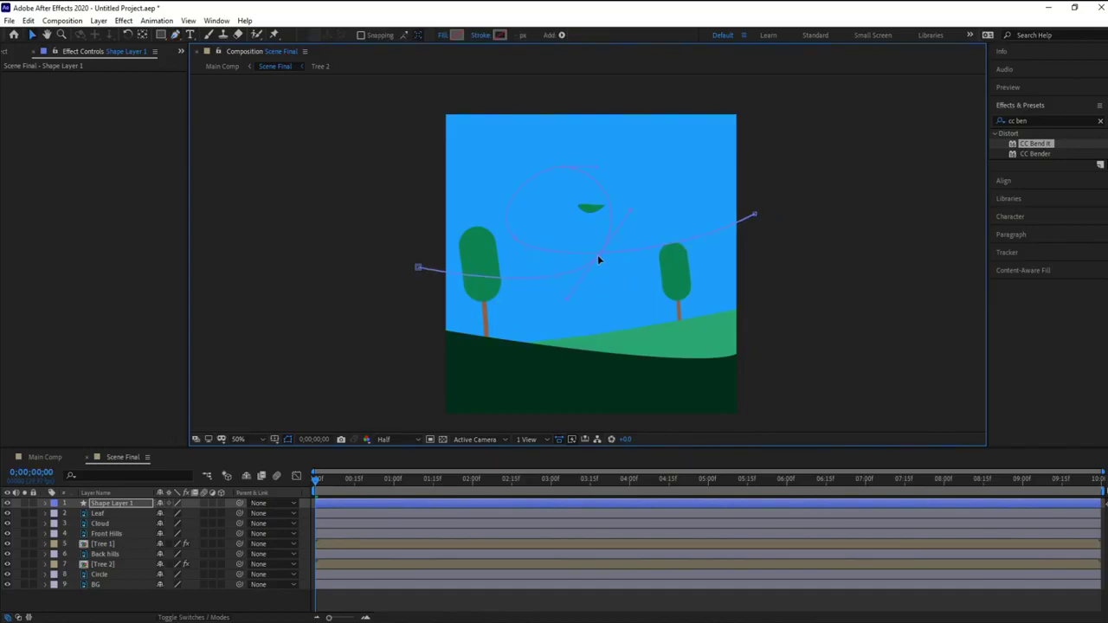
{"action": "left_click_drag", "start_coordinate": [516, 242], "coordinate": [522, 249]}
{"action": "key", "text": "ctrl+t"}
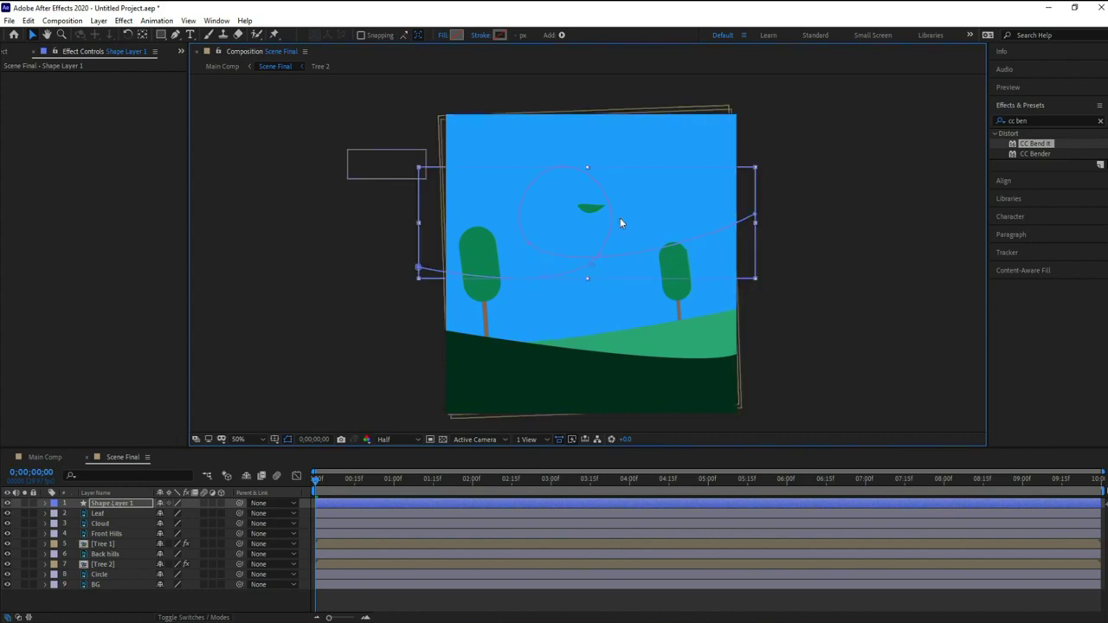
{"action": "left_click", "coordinate": [840, 215]}
{"action": "left_click", "coordinate": [599, 257]}
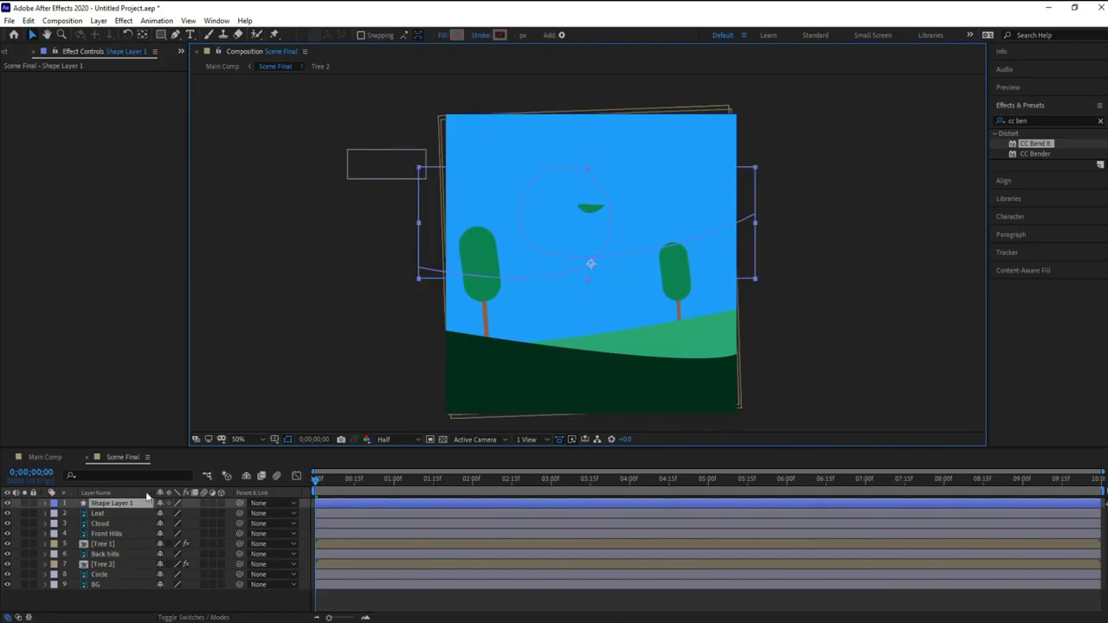
- Copy the Path property of the shape layer's Path 1, then collapse the layer
{"action": "left_click", "coordinate": [46, 504]}
{"action": "left_click", "coordinate": [55, 514]}
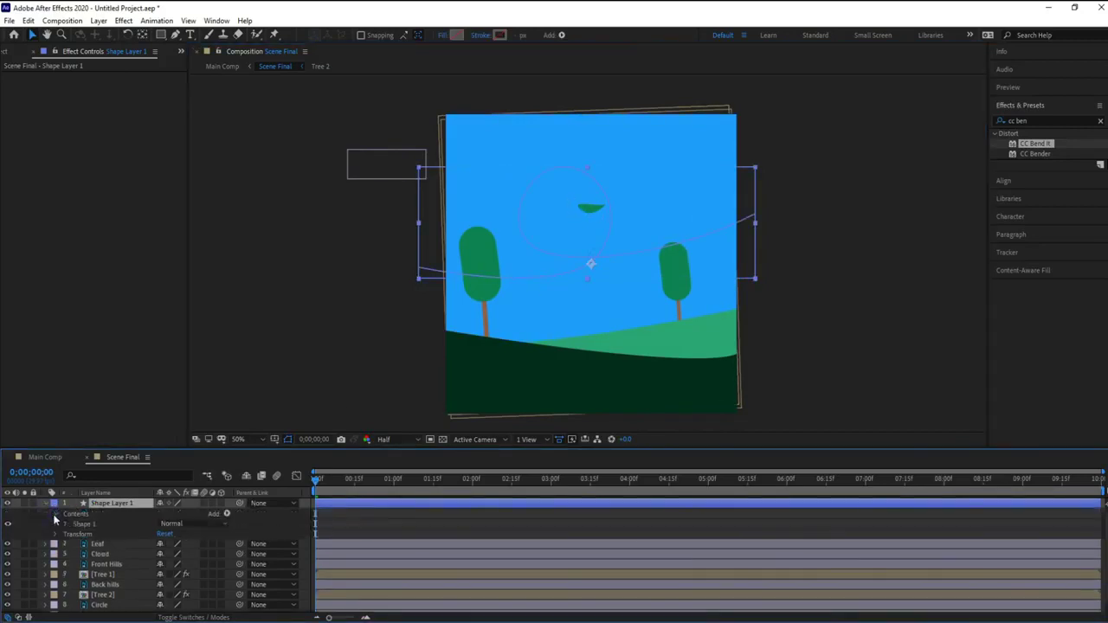
{"action": "left_click", "coordinate": [64, 525]}
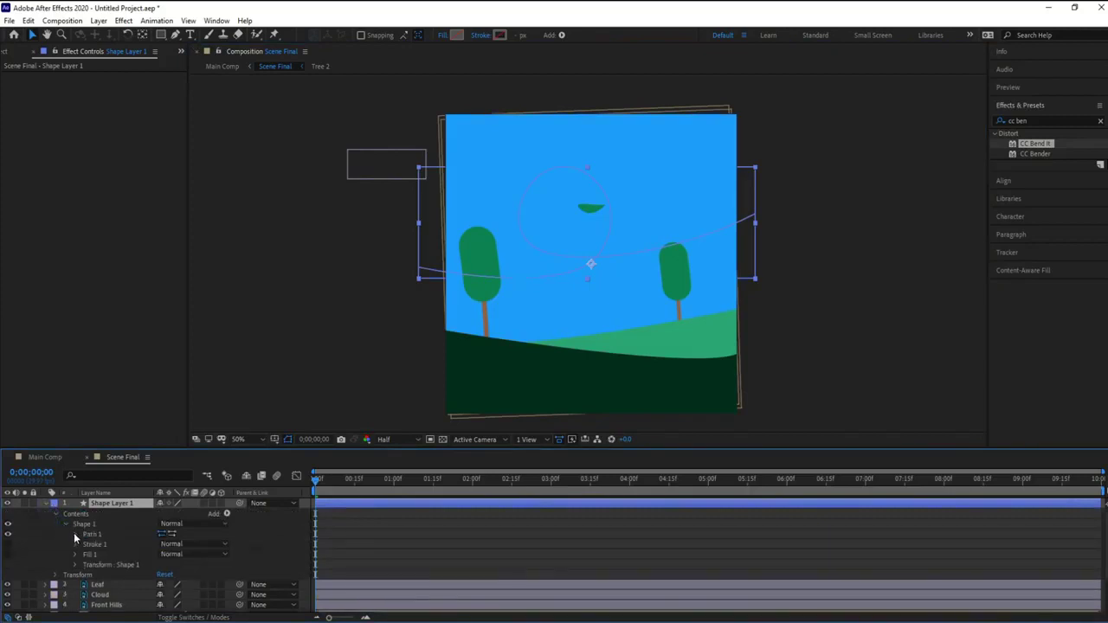
{"action": "left_click", "coordinate": [75, 535]}
{"action": "left_click", "coordinate": [109, 544]}
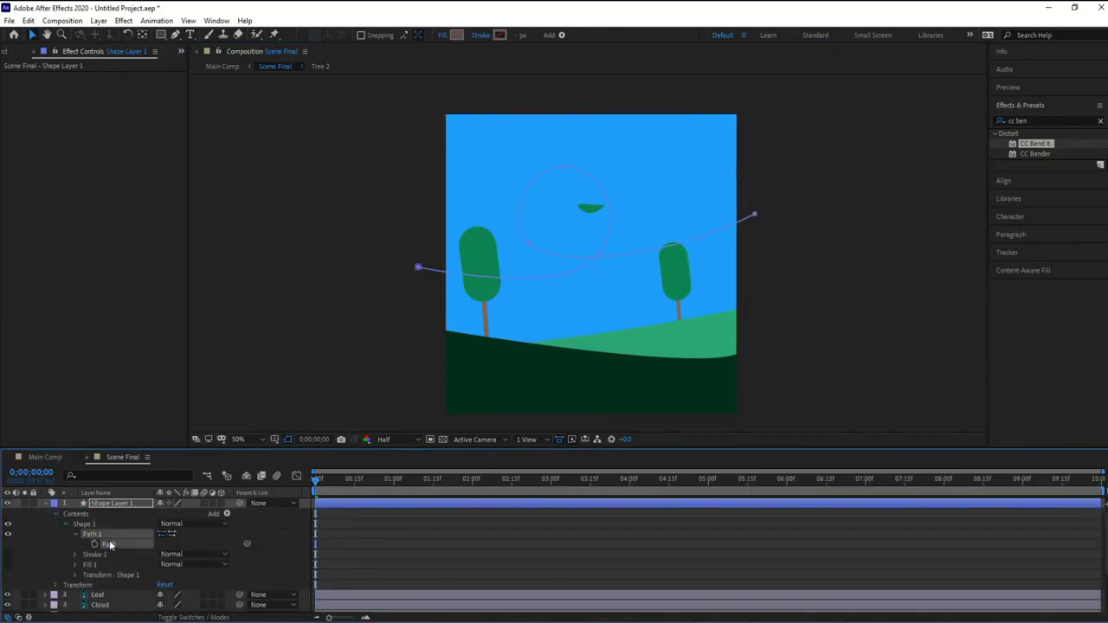
{"action": "left_click", "coordinate": [45, 503]}
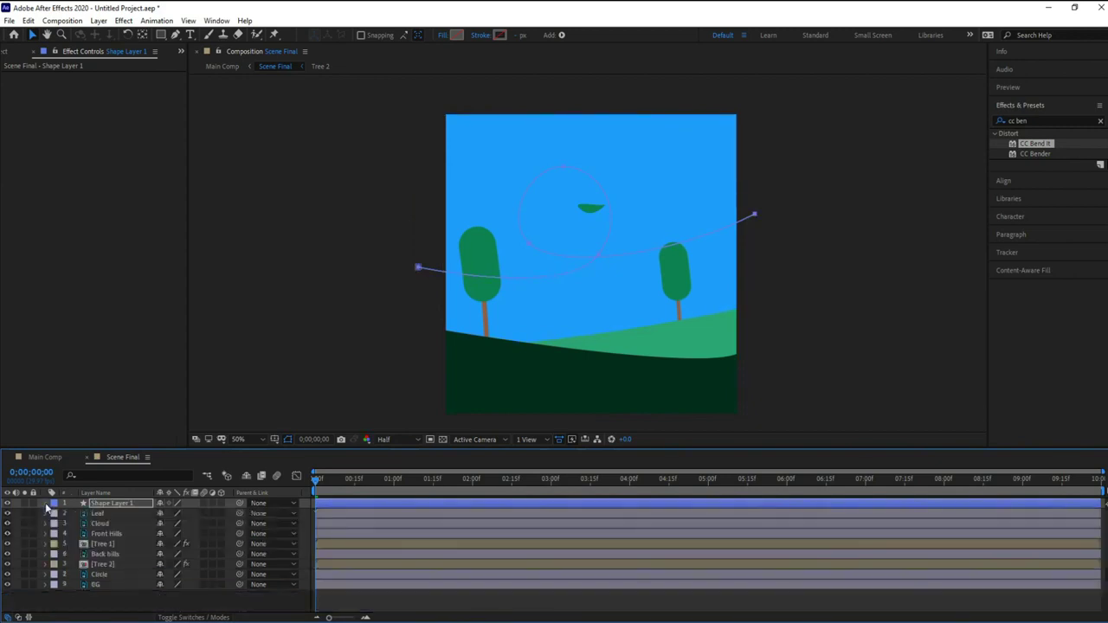
- Paste the copied path into the Leaf layer's Position, preview the motion and return to the start of the composition
{"action": "left_click", "coordinate": [99, 514]}
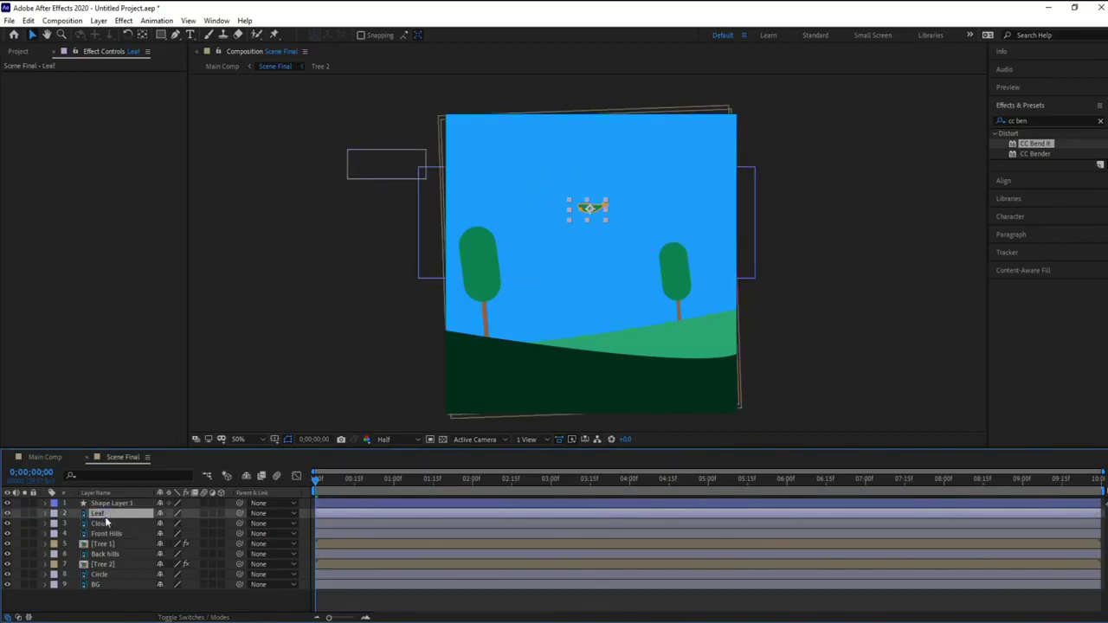
{"action": "key", "text": "p"}
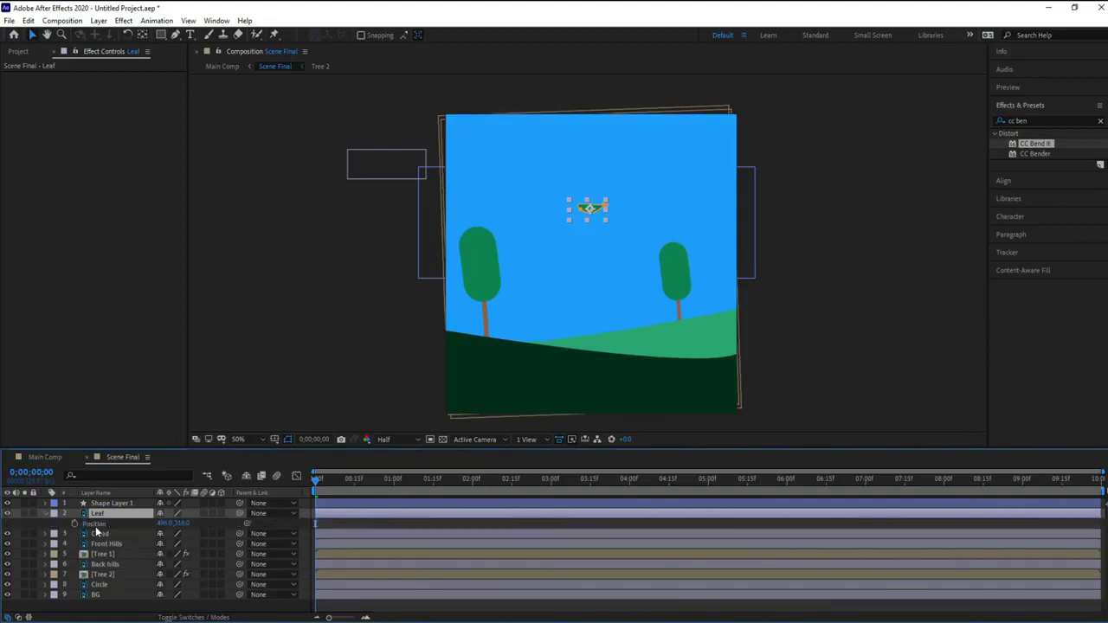
{"action": "left_click", "coordinate": [101, 524]}
{"action": "key", "text": "ctrl+v"}
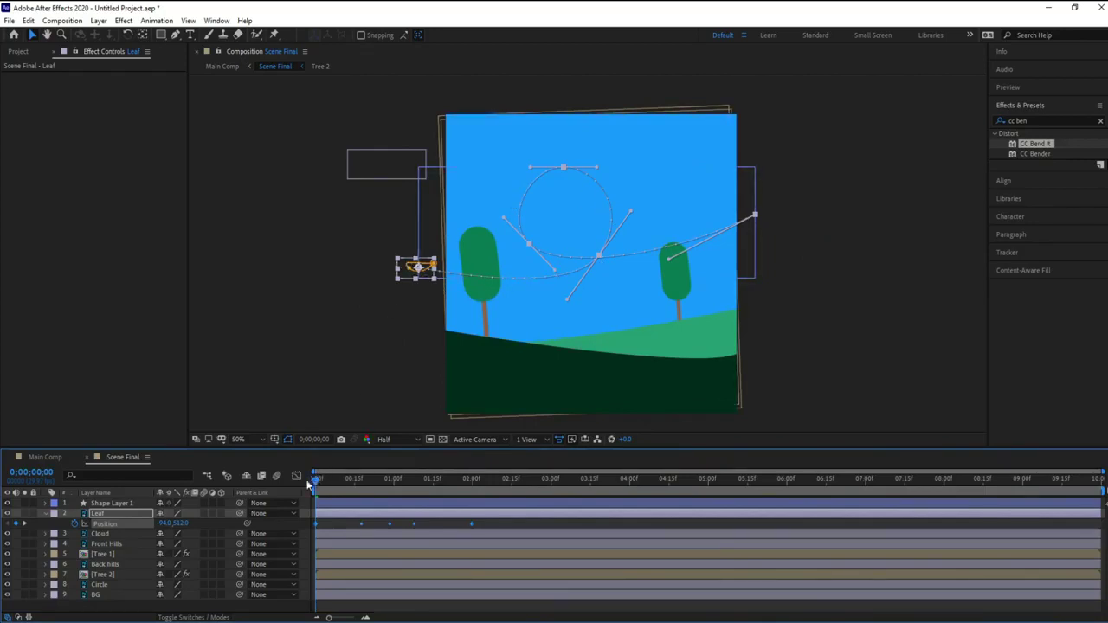
{"action": "key", "text": "space"}
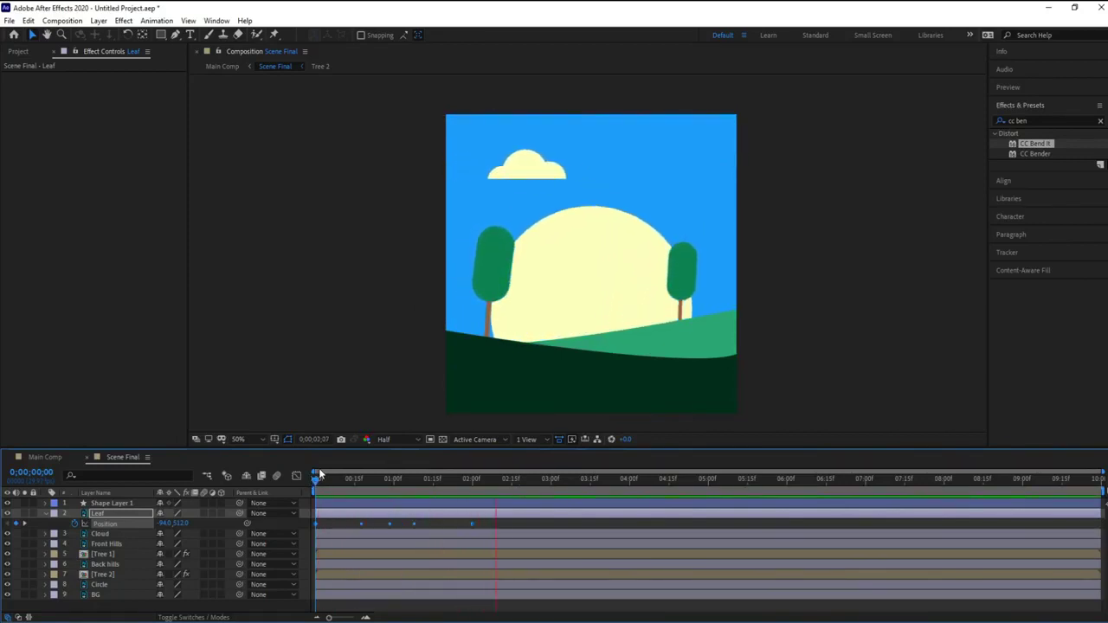
{"action": "left_click", "coordinate": [342, 479]}
{"action": "left_click_drag", "start_coordinate": [350, 490], "coordinate": [312, 487]}
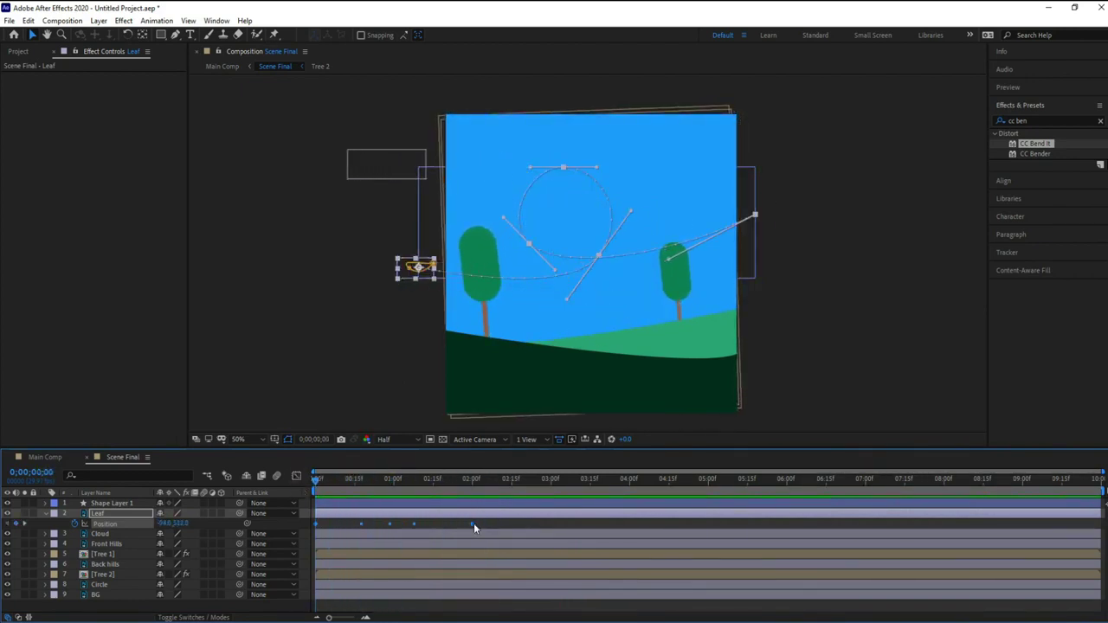
- Stretch the leaf's Position keyframes proportionally until the last one sits at about 3:00, and preview the slower flight
{"action": "mouse_move", "coordinate": [473, 526]}
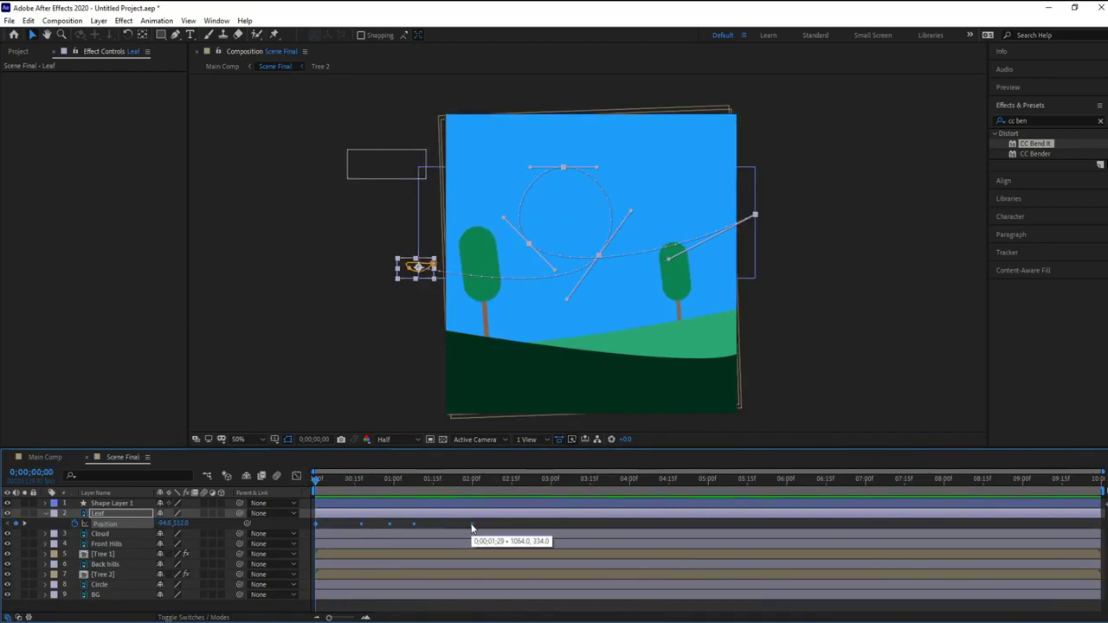
{"action": "left_click_drag", "start_coordinate": [472, 528], "coordinate": [409, 527]}
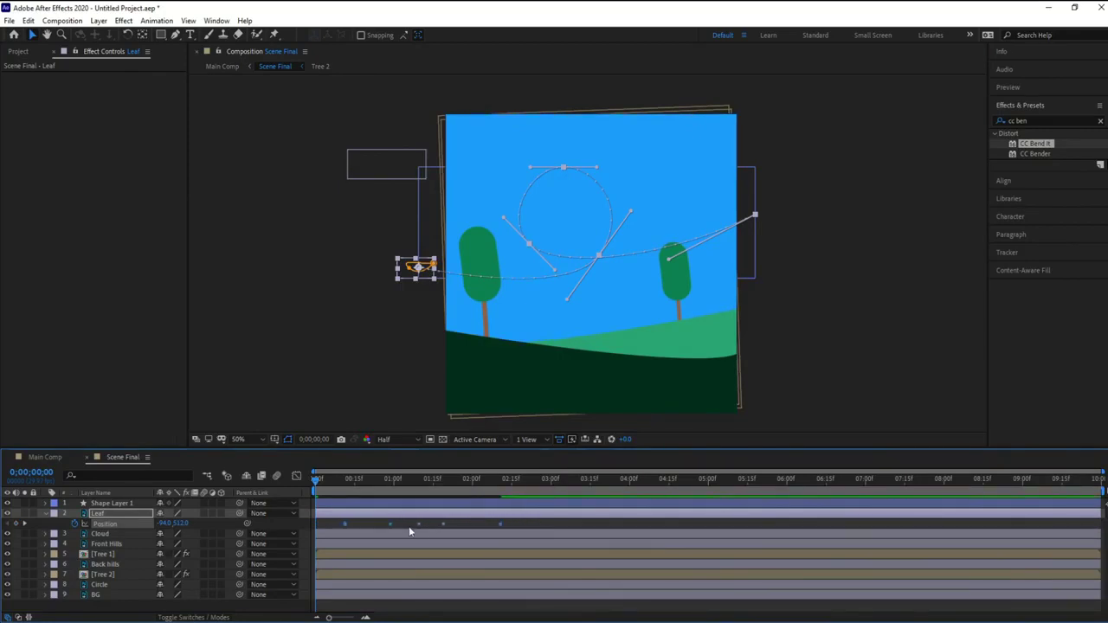
{"action": "left_click", "coordinate": [487, 525]}
{"action": "left_click", "coordinate": [471, 524]}
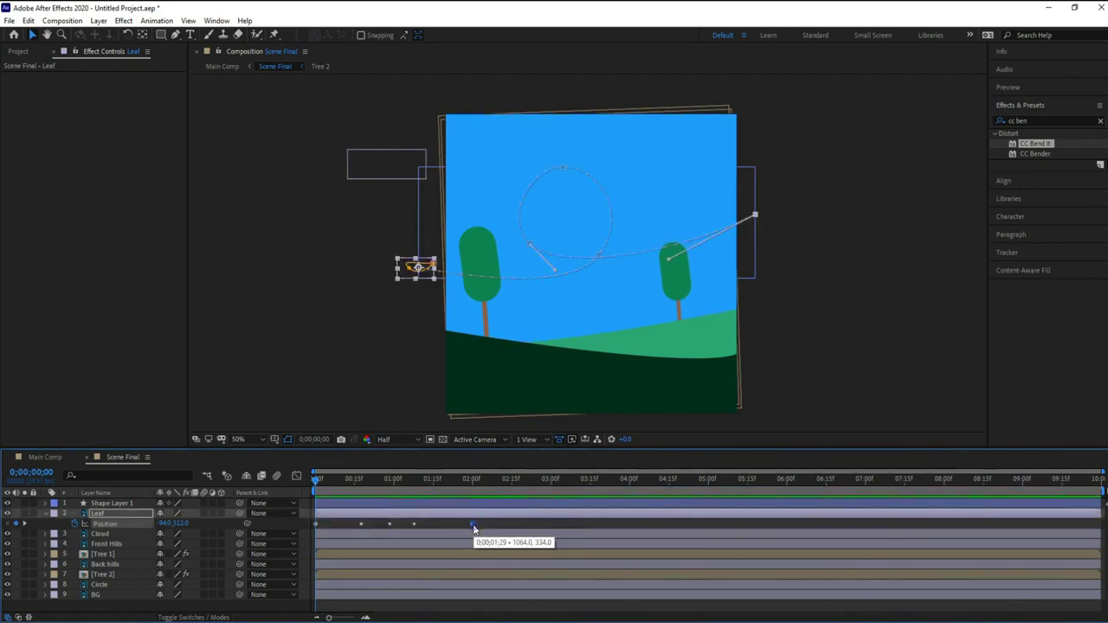
{"action": "left_click_drag", "start_coordinate": [473, 526], "coordinate": [555, 527]}
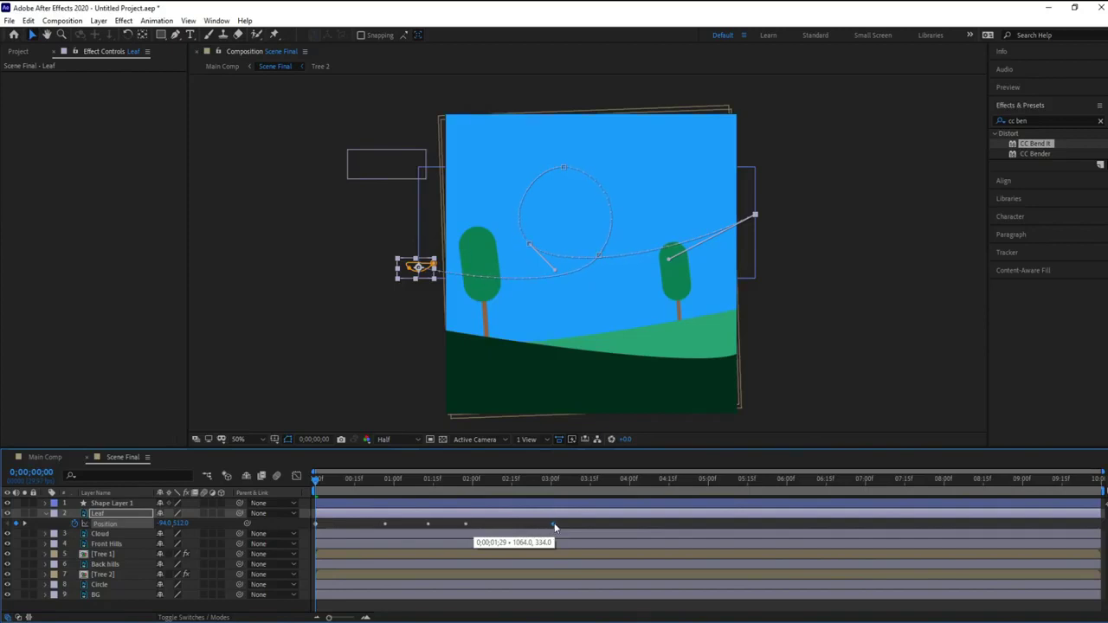
{"action": "key", "text": "space"}
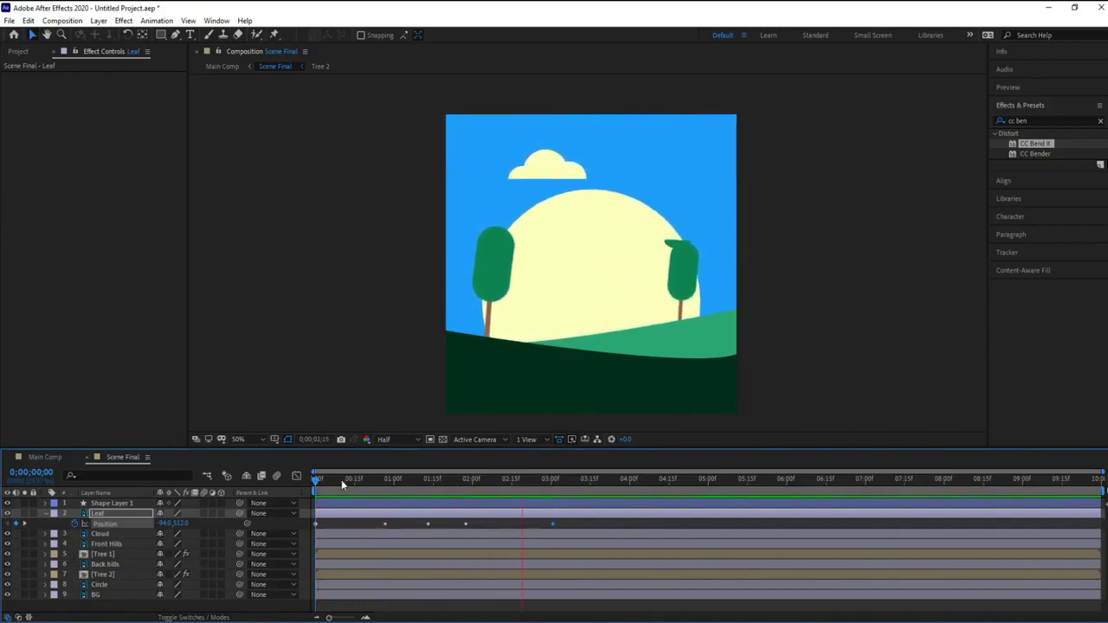
{"action": "key", "text": "space"}
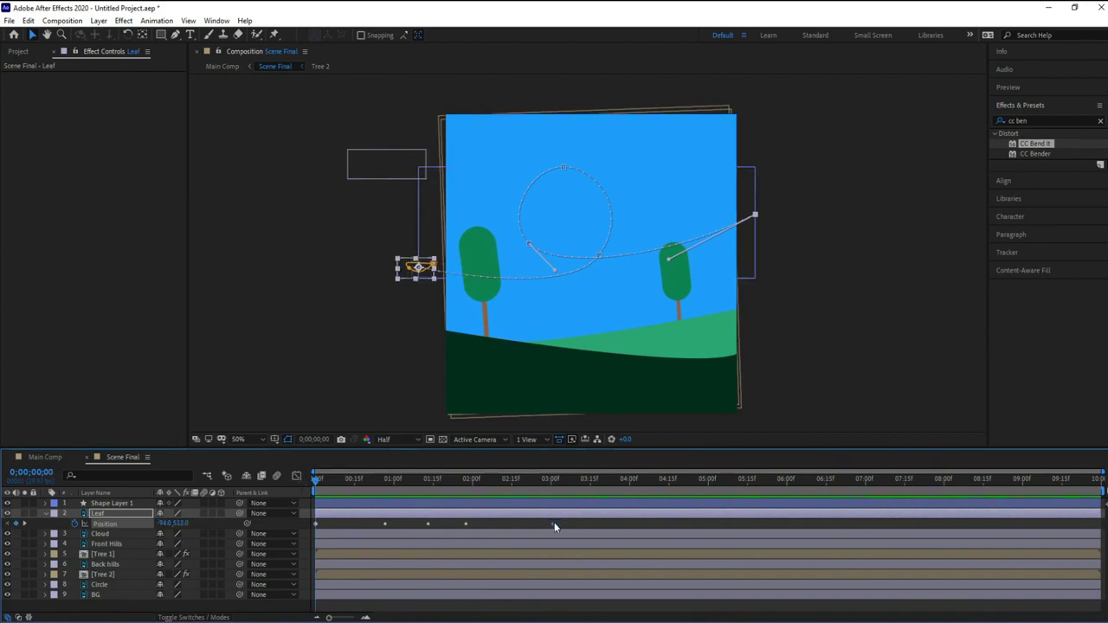
- Bring the leaf's last Position keyframe slightly earlier, to just before 3:00, preview the flight and return to the start
{"action": "mouse_move", "coordinate": [554, 526]}
{"action": "left_click_drag", "start_coordinate": [555, 525], "coordinate": [541, 525]}
{"action": "key", "text": "space"}
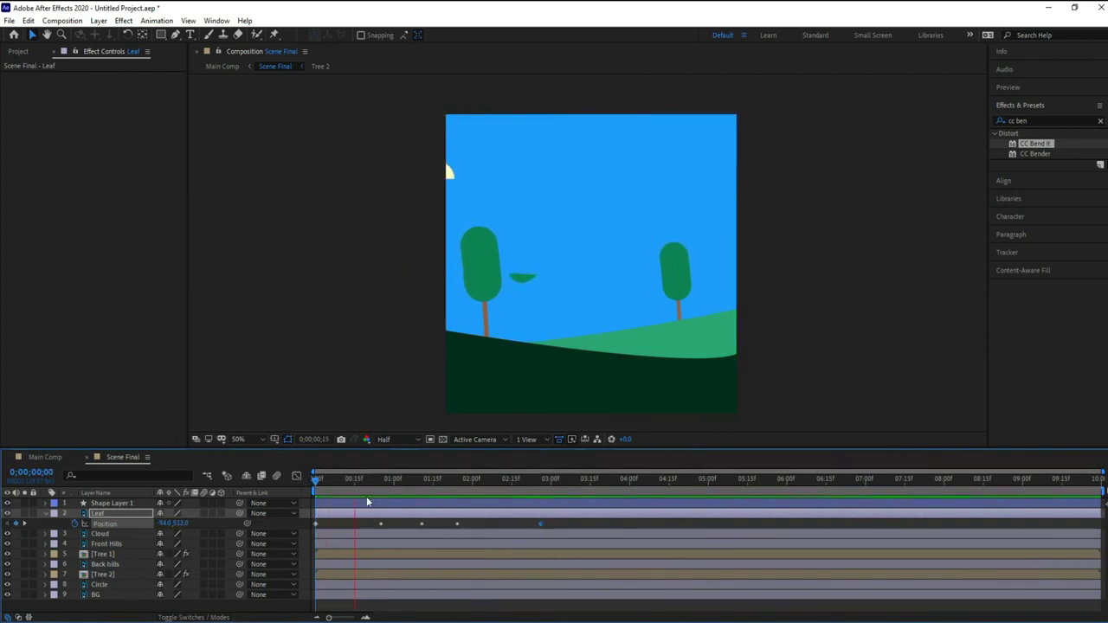
{"action": "left_click", "coordinate": [309, 485]}
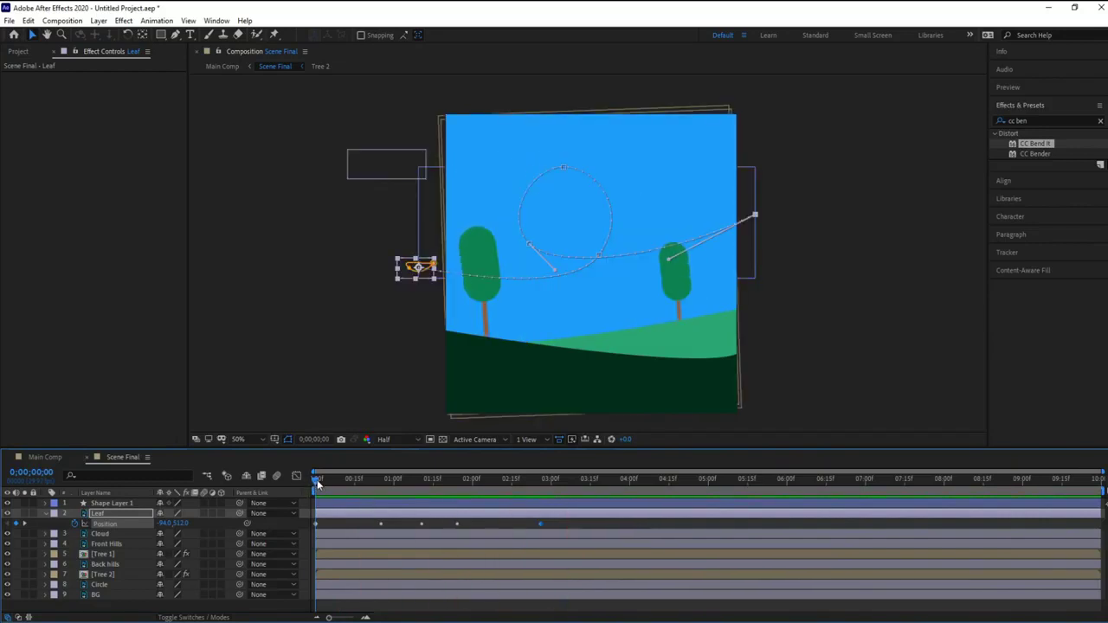
- Set the Leaf layer's Rotation to 20° at the start of the composition and keyframe it
{"action": "left_click_drag", "start_coordinate": [317, 485], "coordinate": [405, 486]}
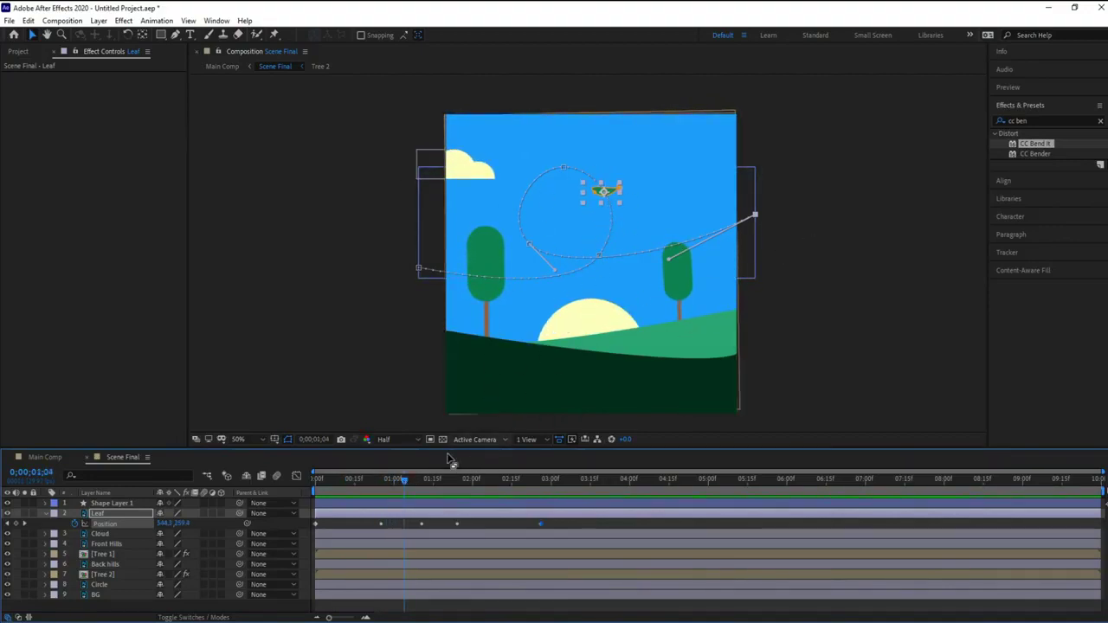
{"action": "left_click_drag", "start_coordinate": [404, 481], "coordinate": [481, 479]}
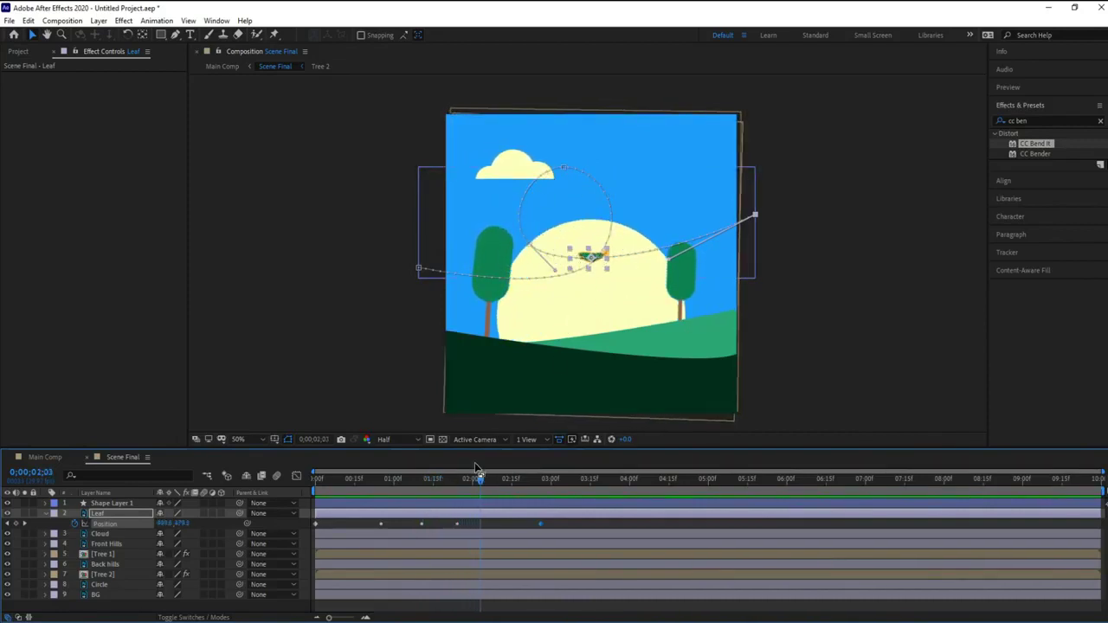
{"action": "left_click_drag", "start_coordinate": [462, 485], "coordinate": [283, 490]}
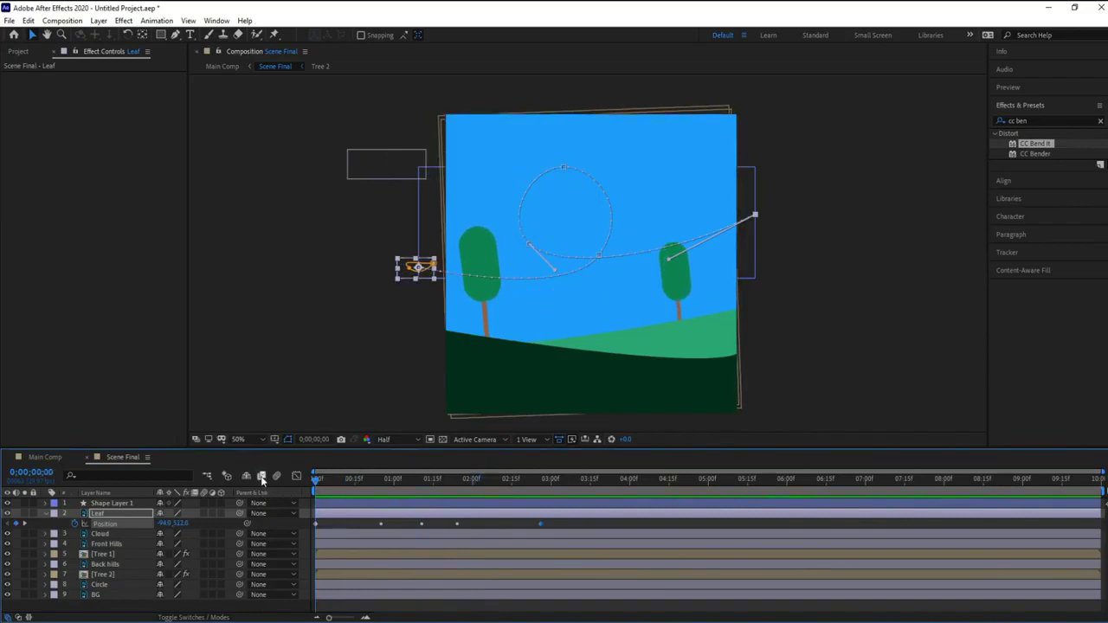
{"action": "left_click", "coordinate": [104, 517]}
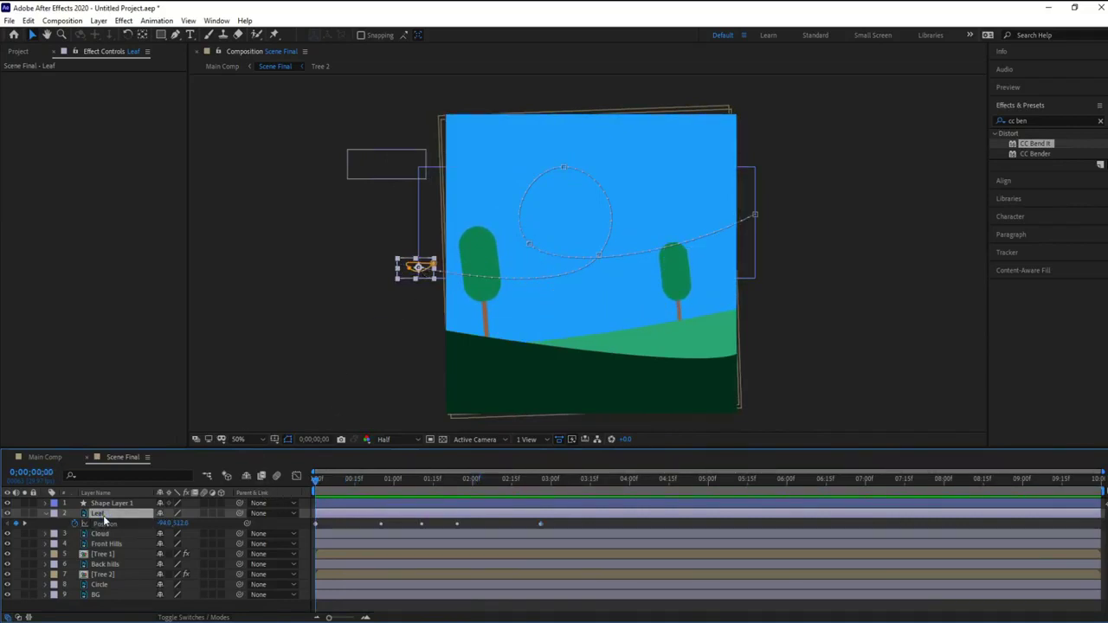
{"action": "key", "text": "r"}
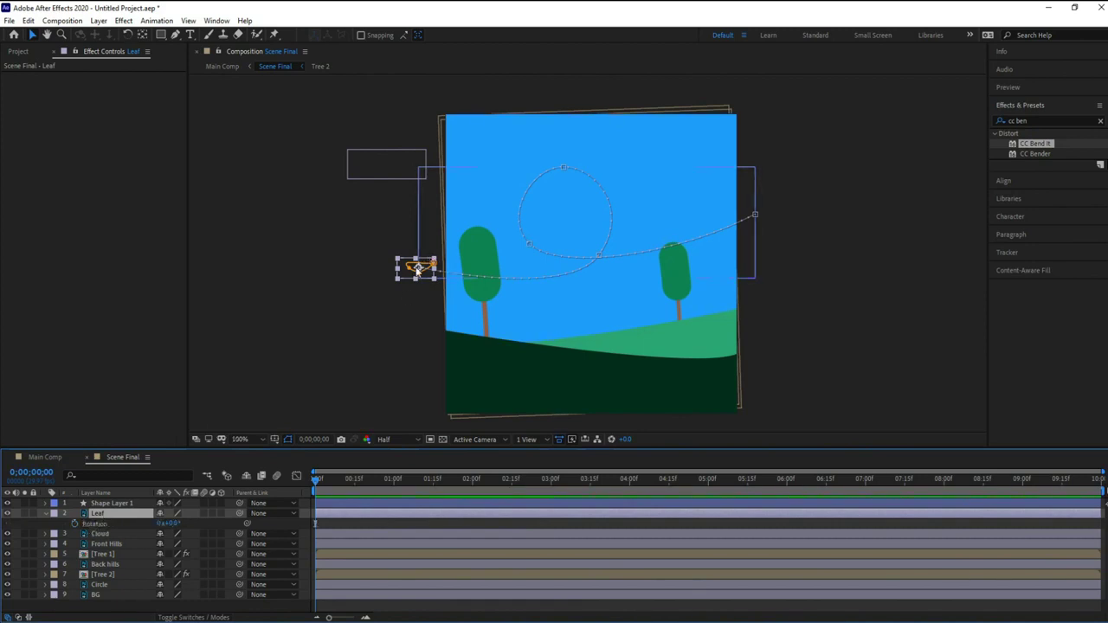
{"action": "key", "text": "period"}
{"action": "left_click_drag", "start_coordinate": [342, 267], "coordinate": [384, 260]}
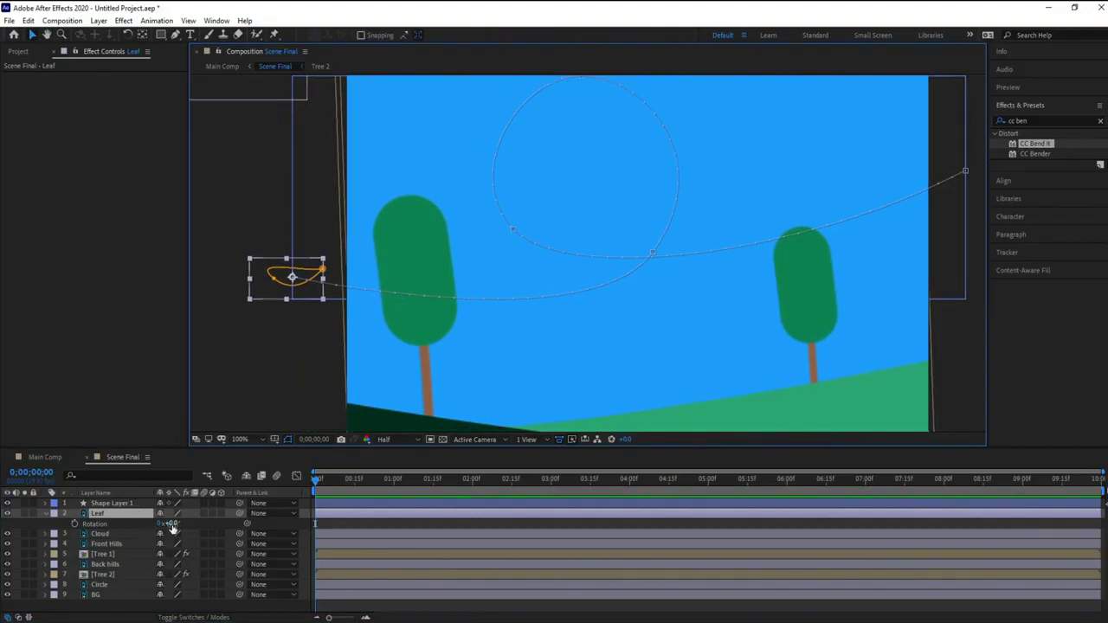
{"action": "left_click_drag", "start_coordinate": [170, 525], "coordinate": [183, 525]}
{"action": "key", "text": "Return"}
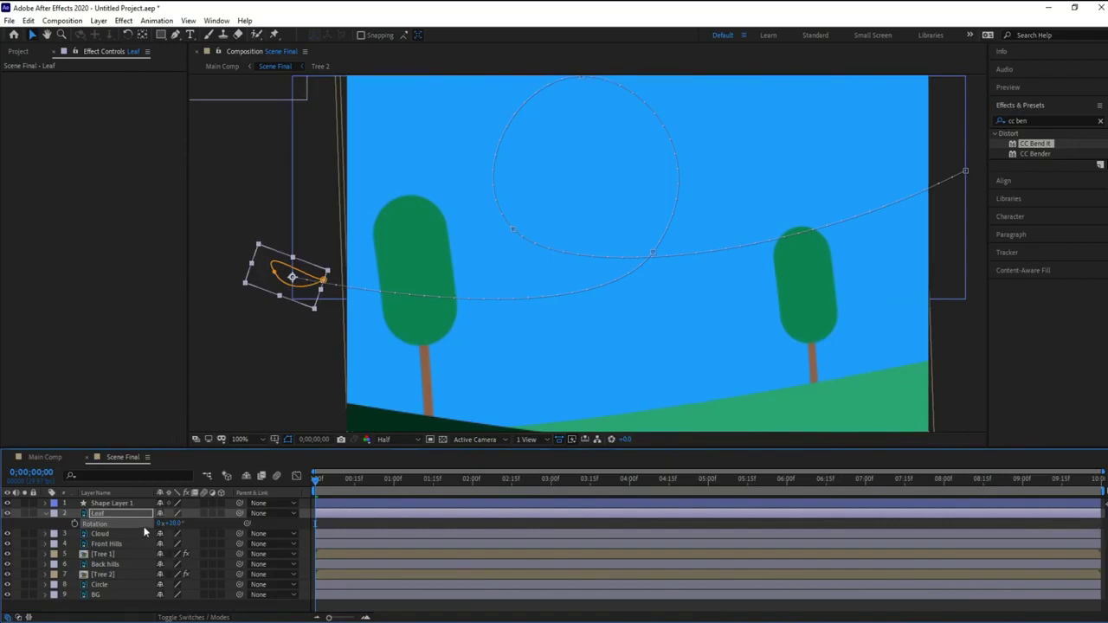
{"action": "left_click", "coordinate": [74, 525]}
- Keyframe the leaf's Rotation at -3° at 0:19 and -56° at 0:27 to follow the rising curve of the path
{"action": "left_click_drag", "start_coordinate": [316, 483], "coordinate": [364, 487]}
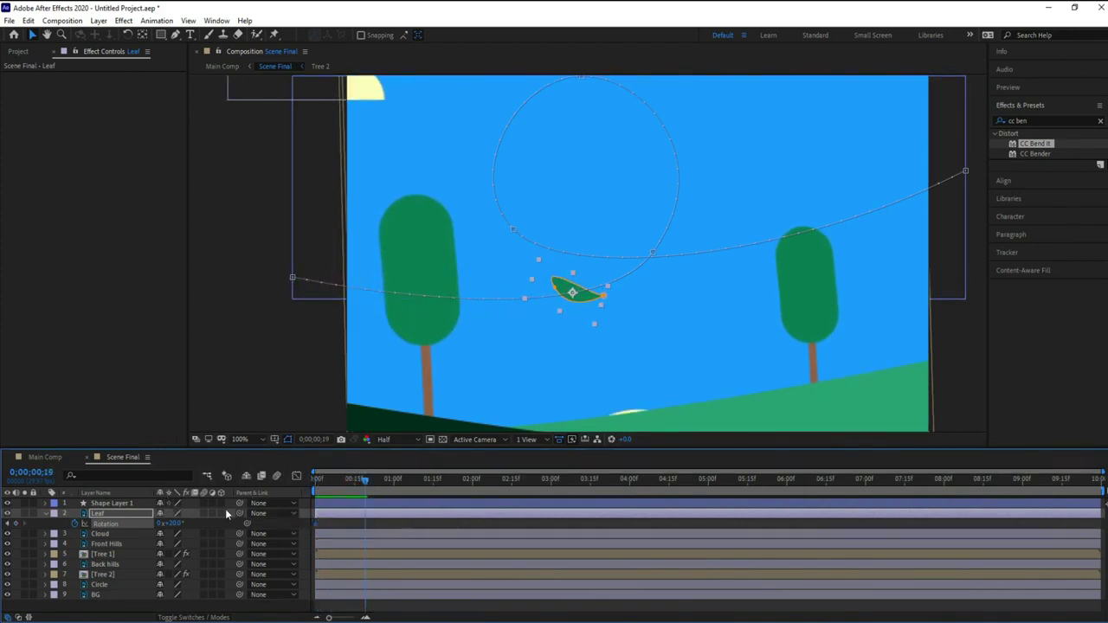
{"action": "left_click_drag", "start_coordinate": [170, 524], "coordinate": [163, 523]}
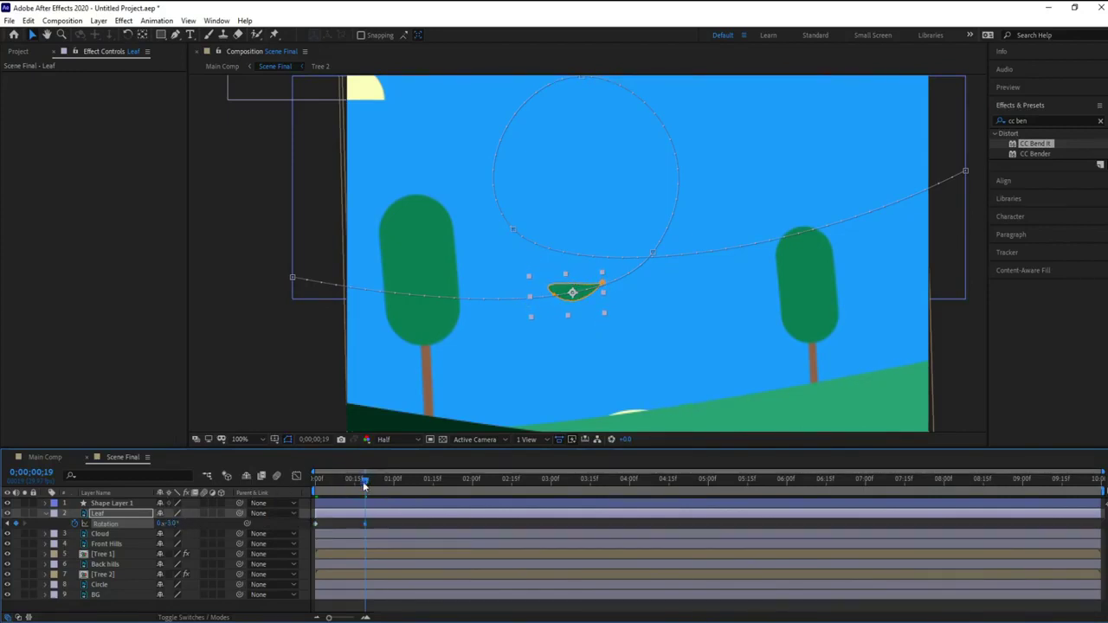
{"action": "left_click_drag", "start_coordinate": [364, 487], "coordinate": [387, 487]}
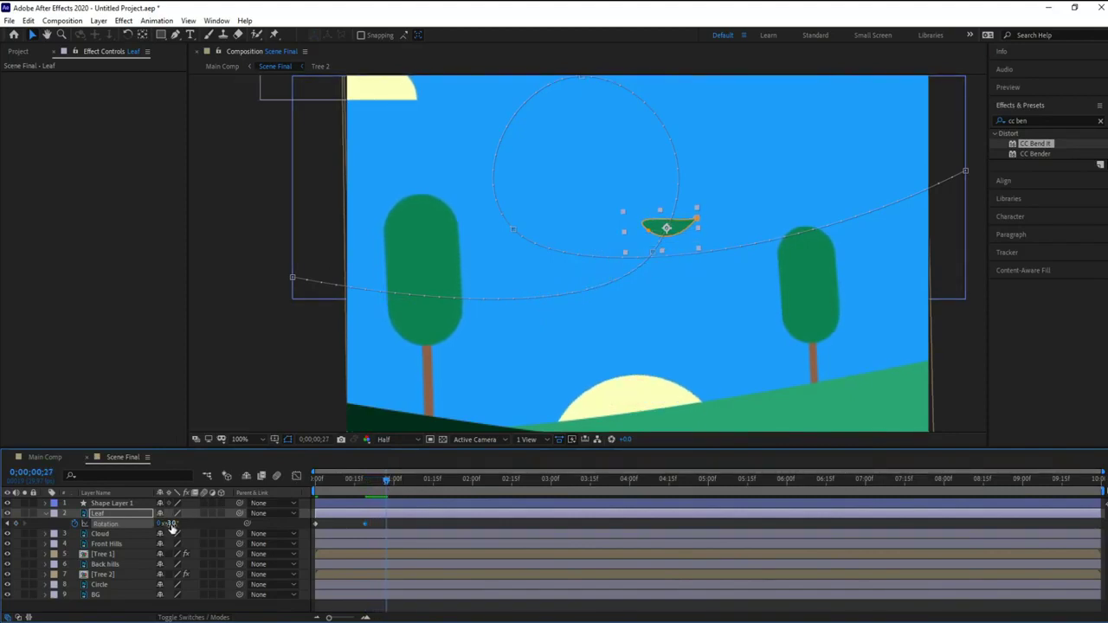
{"action": "left_click_drag", "start_coordinate": [171, 524], "coordinate": [143, 529]}
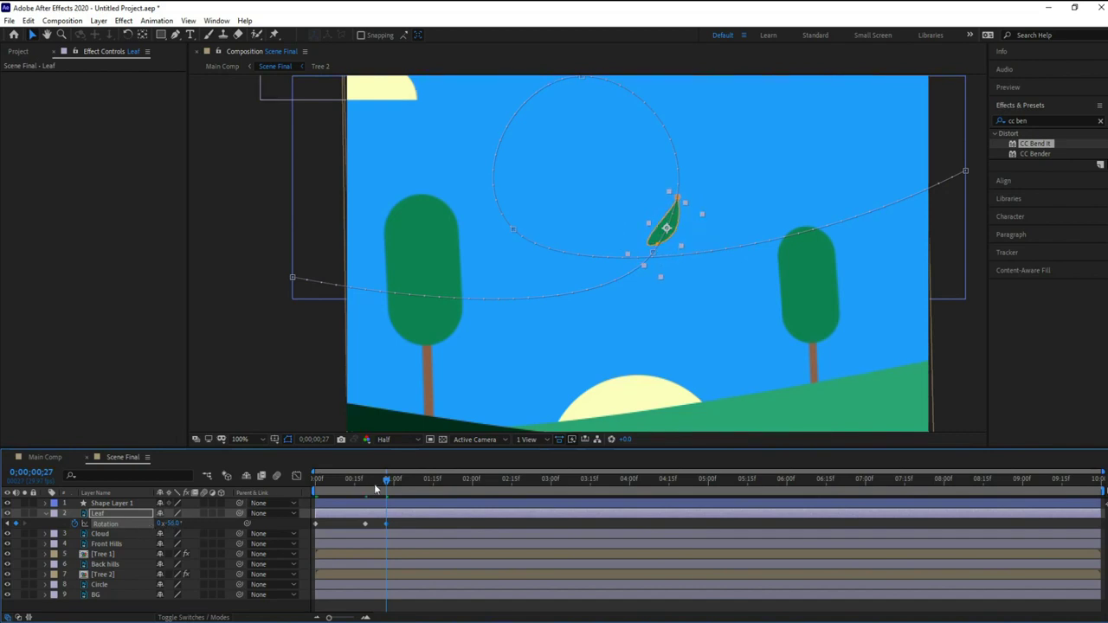
- Turn the leaf around the loop with Rotation keyframes of about -173° at 1:09 and about -355° at 1:28
{"action": "left_click_drag", "start_coordinate": [386, 482], "coordinate": [395, 481]}
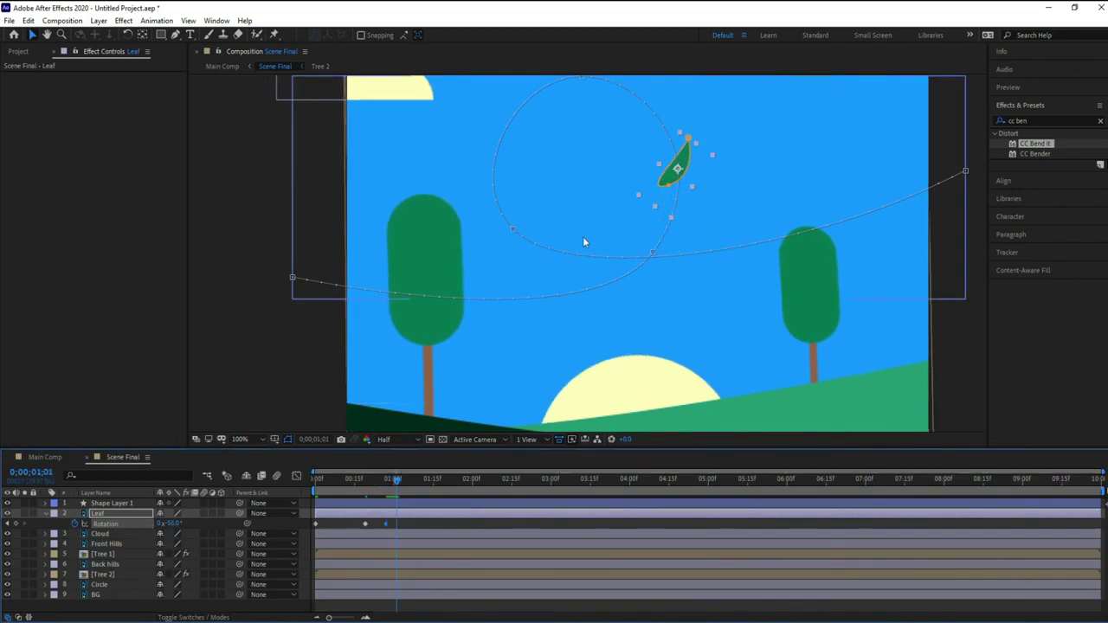
{"action": "scroll", "coordinate": [583, 242], "scroll_direction": "down", "scroll_amount": 2}
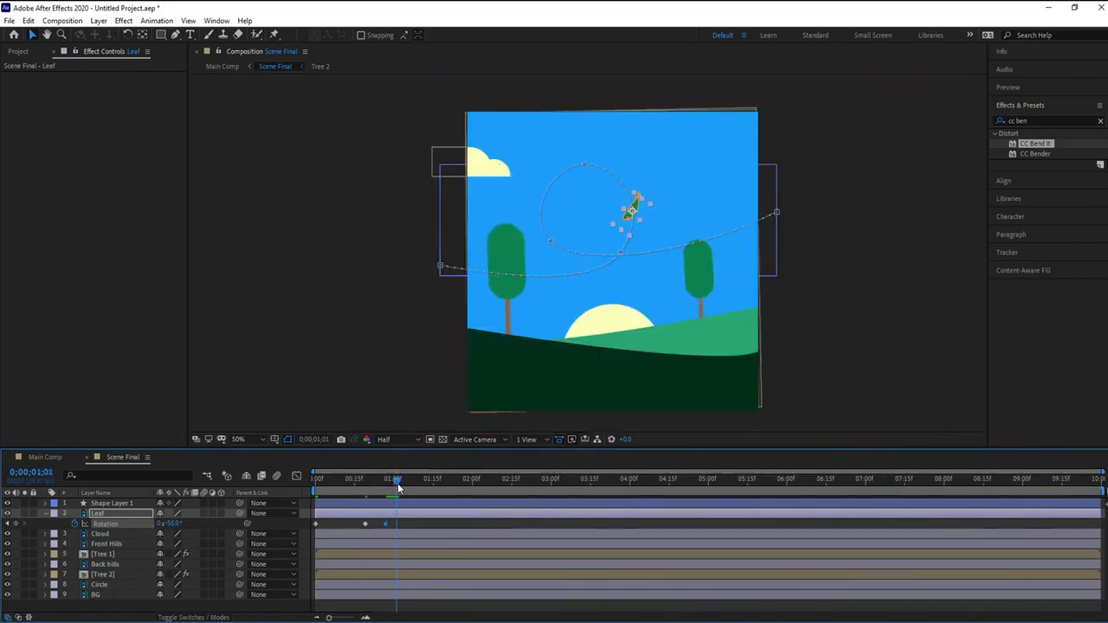
{"action": "left_click_drag", "start_coordinate": [397, 487], "coordinate": [416, 486]}
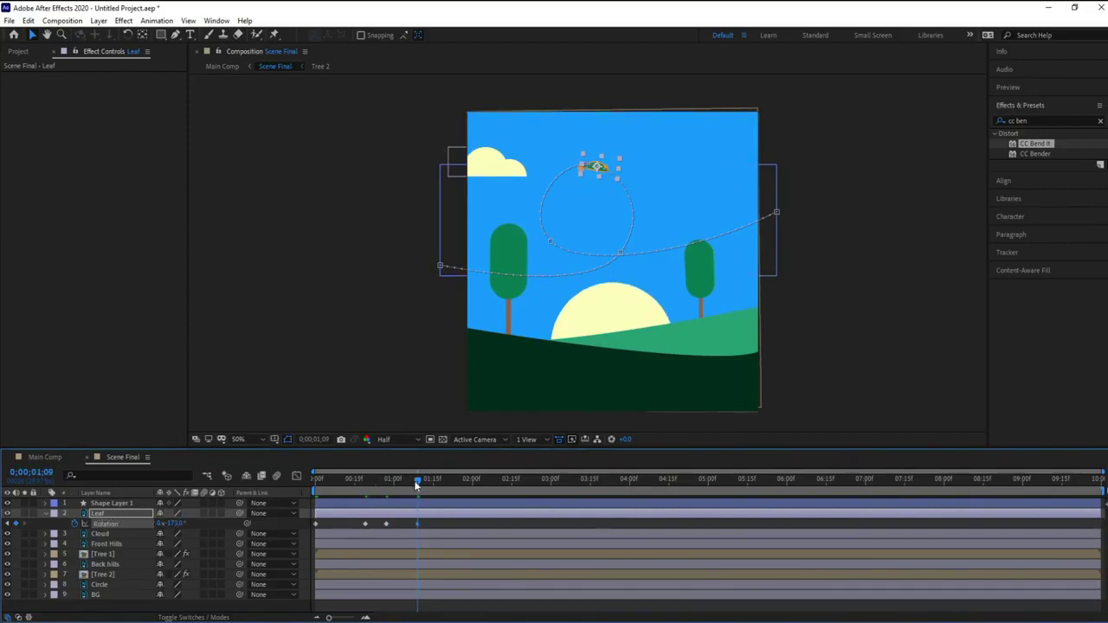
{"action": "left_click_drag", "start_coordinate": [416, 485], "coordinate": [468, 489]}
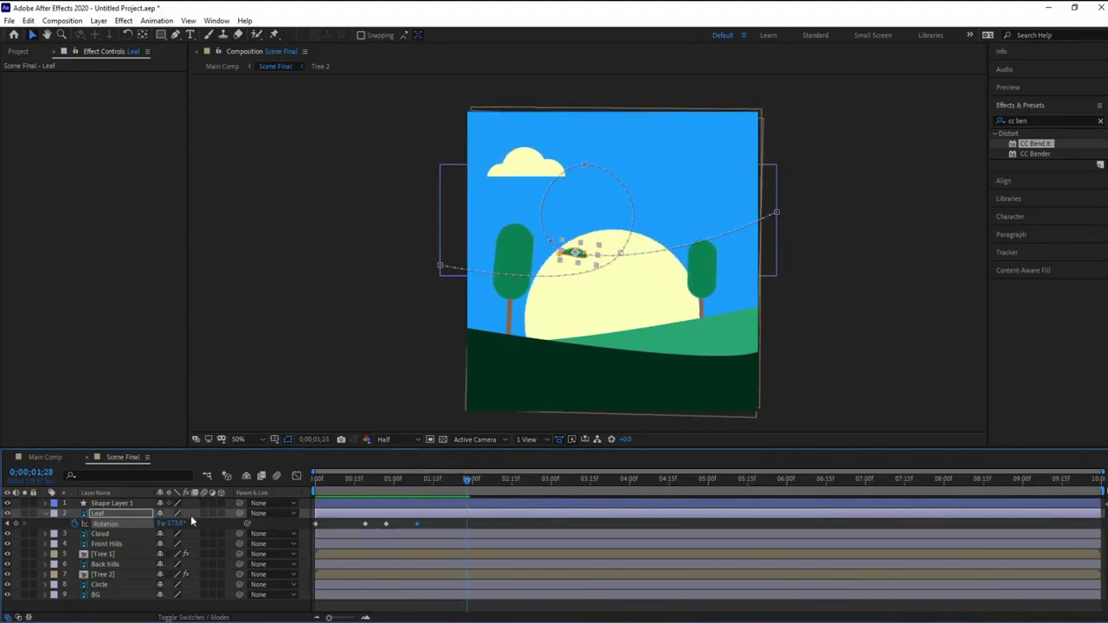
{"action": "left_click_drag", "start_coordinate": [174, 525], "coordinate": [148, 525]}
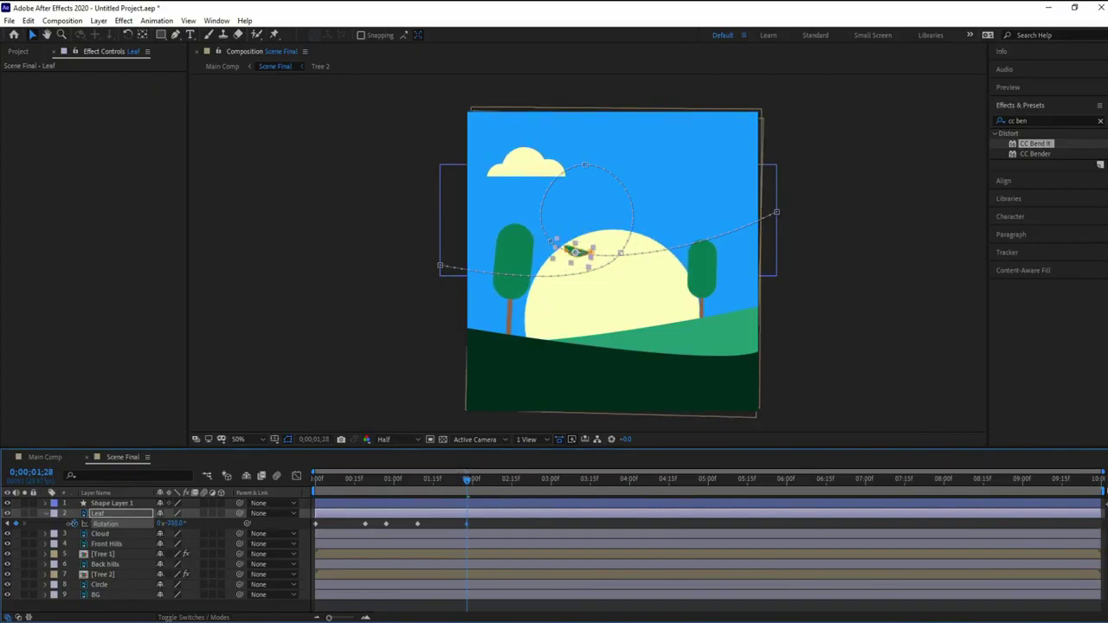
- Check the leaf's rotation up to the end of its path, then preview the animation from the start
{"action": "left_click_drag", "start_coordinate": [474, 494], "coordinate": [537, 485]}
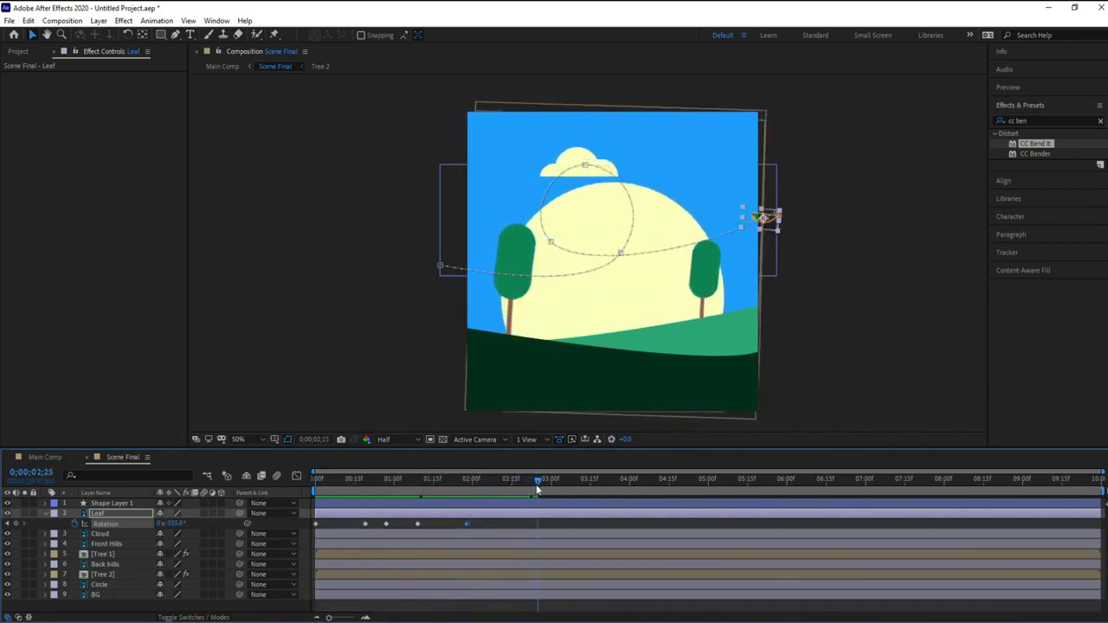
{"action": "left_click", "coordinate": [498, 525]}
{"action": "left_click_drag", "start_coordinate": [530, 483], "coordinate": [316, 482]}
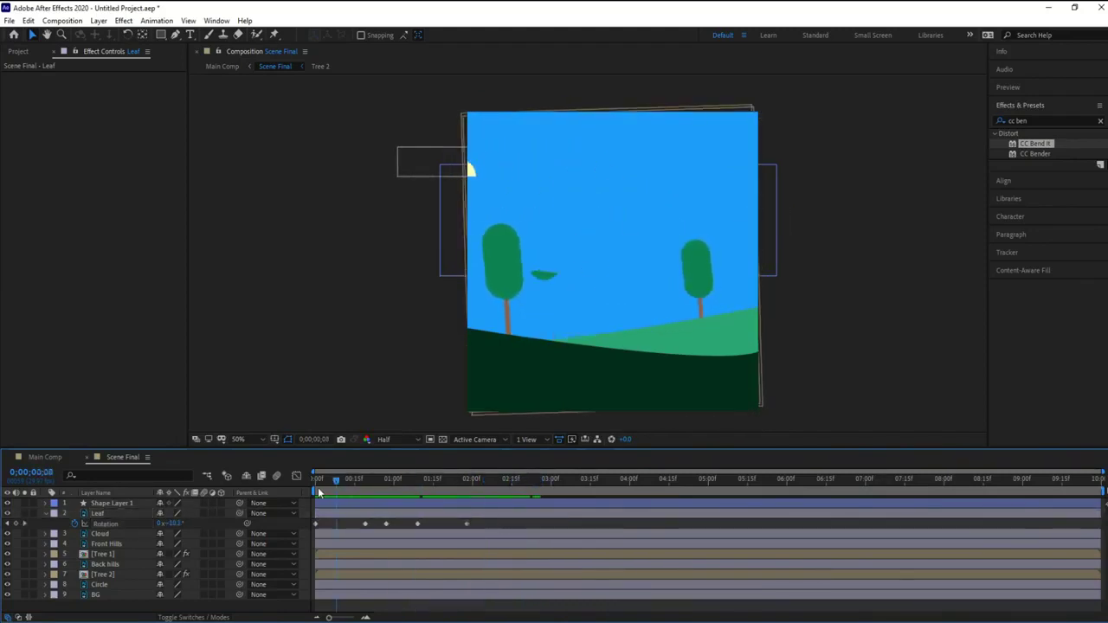
{"action": "left_click", "coordinate": [351, 299]}
{"action": "key", "text": "space"}
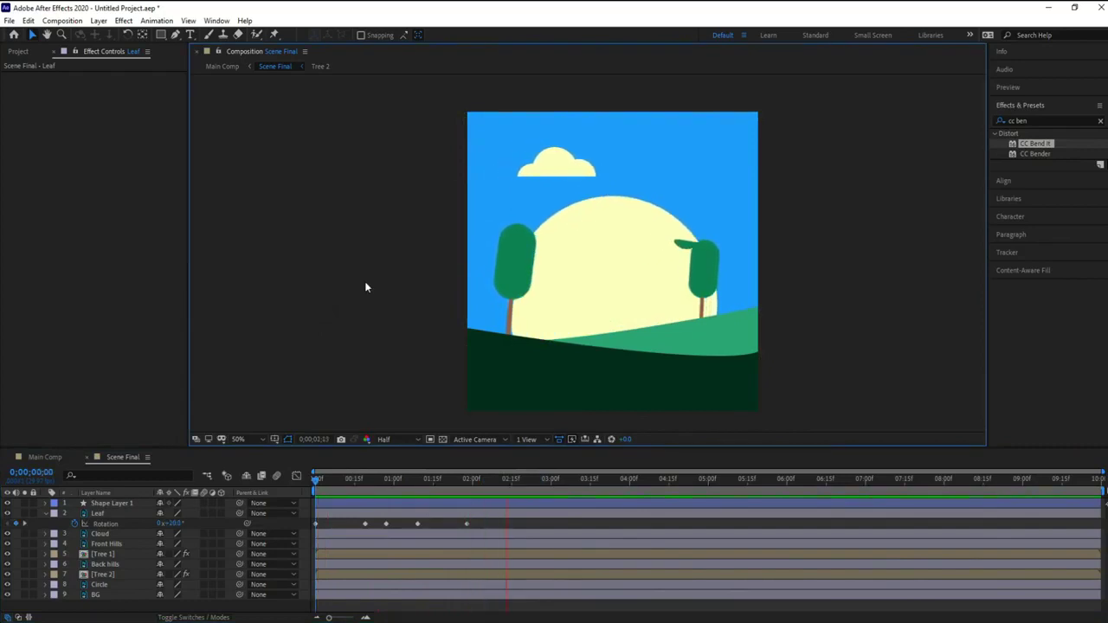
{"action": "left_click", "coordinate": [318, 488]}
- Add a Leaf Rotation keyframe of about -1x-1° at 2:04 and preview the flight from the start
{"action": "left_click_drag", "start_coordinate": [318, 487], "coordinate": [466, 504]}
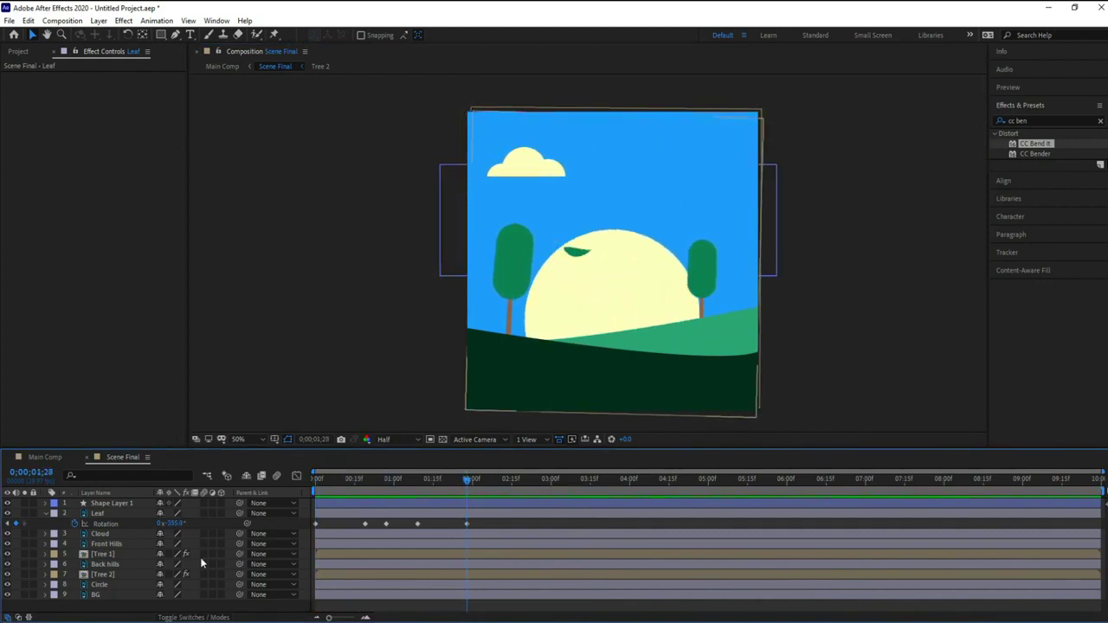
{"action": "left_click", "coordinate": [104, 514]}
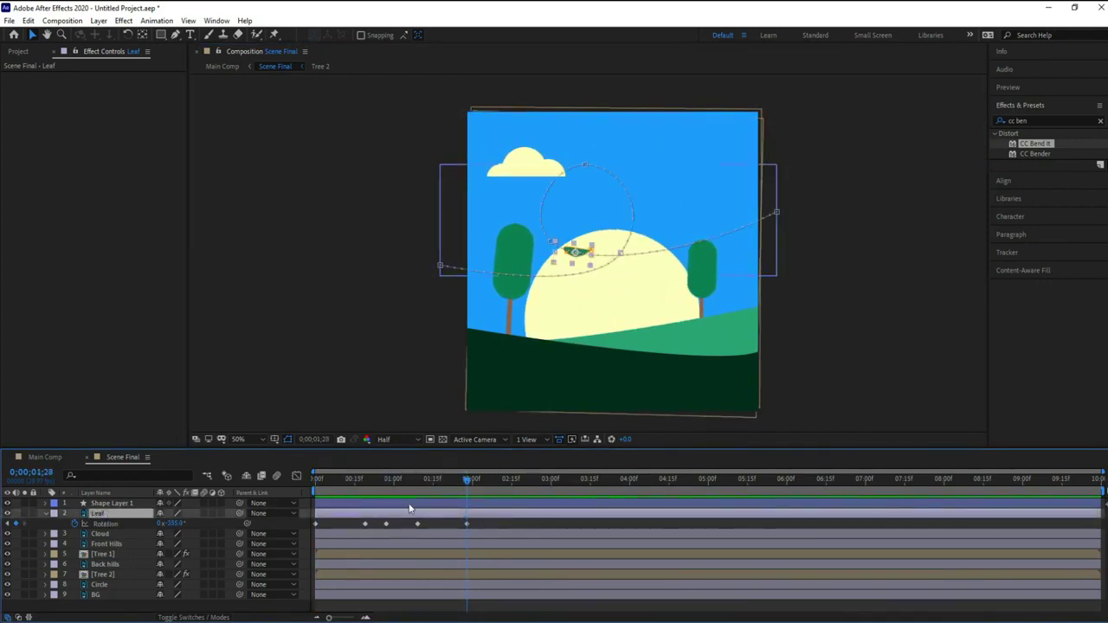
{"action": "left_click_drag", "start_coordinate": [469, 481], "coordinate": [483, 481]}
{"action": "key", "text": "Page_Down"}
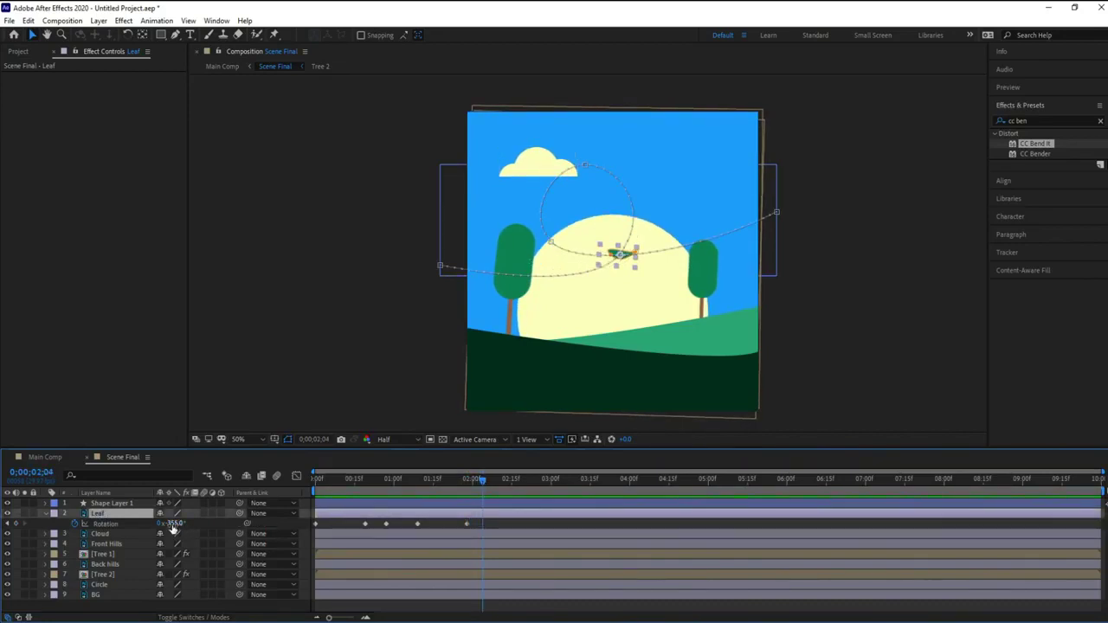
{"action": "left_click_drag", "start_coordinate": [173, 524], "coordinate": [176, 524]}
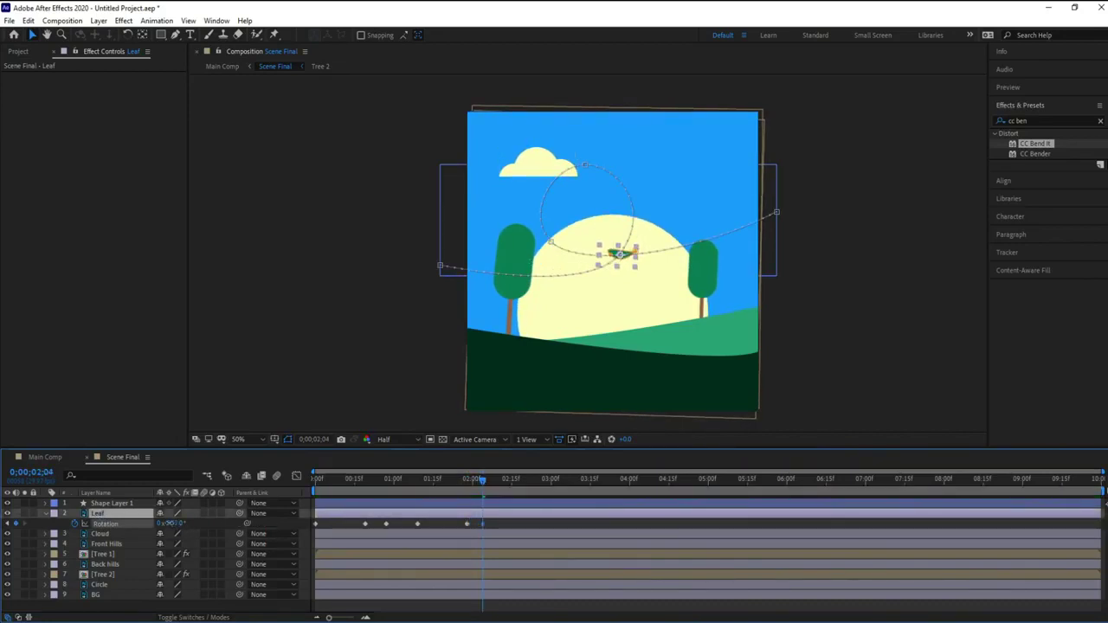
{"action": "key", "text": "Return"}
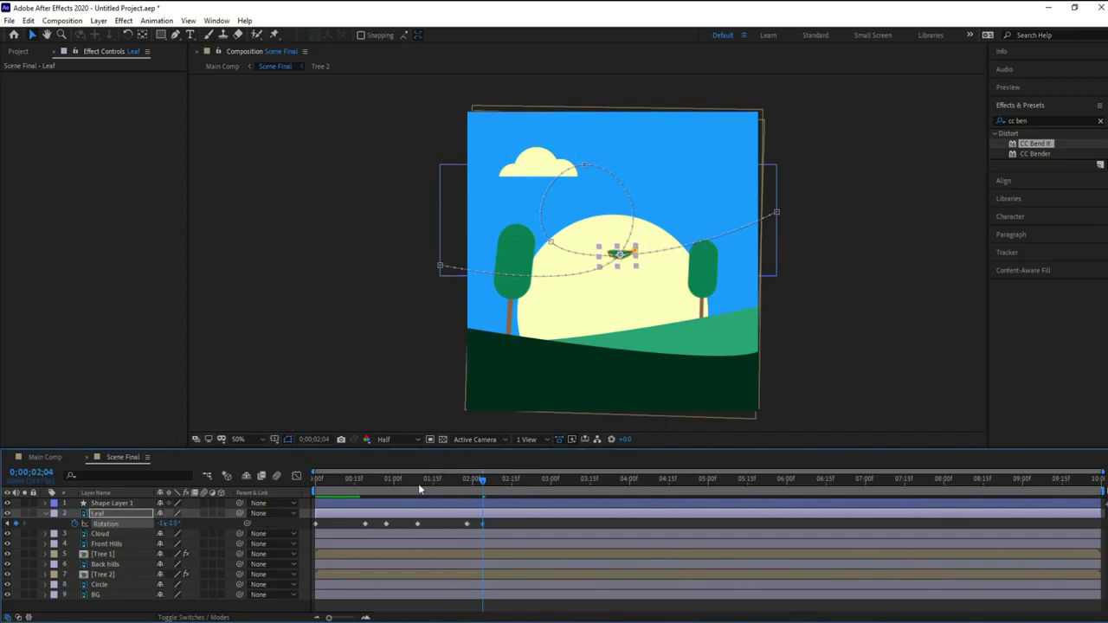
{"action": "left_click_drag", "start_coordinate": [482, 483], "coordinate": [294, 490]}
{"action": "key", "text": "space"}
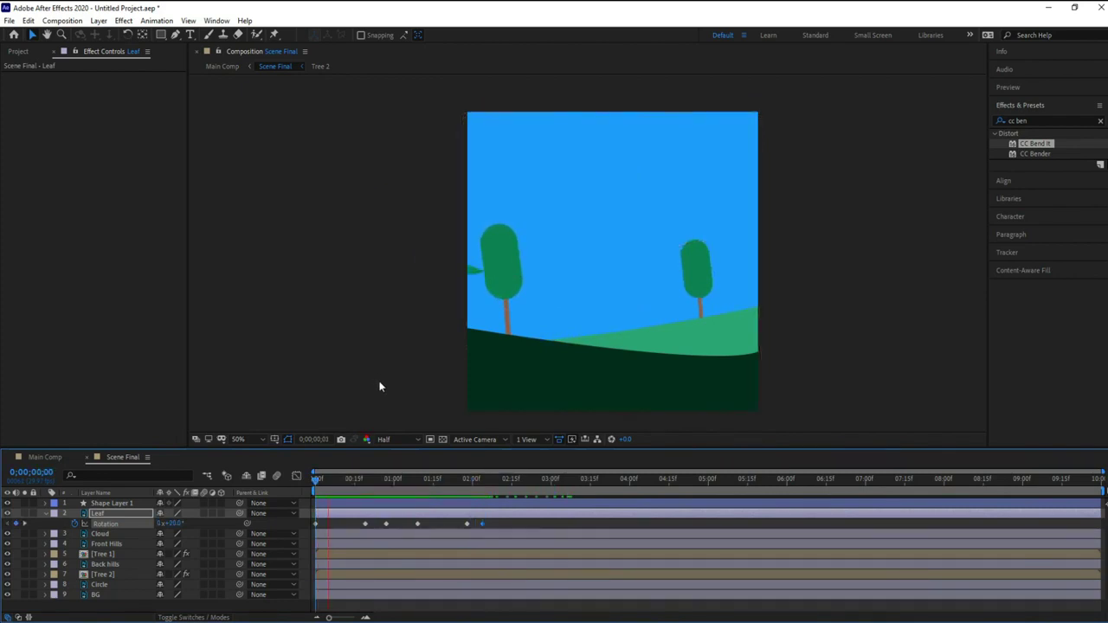